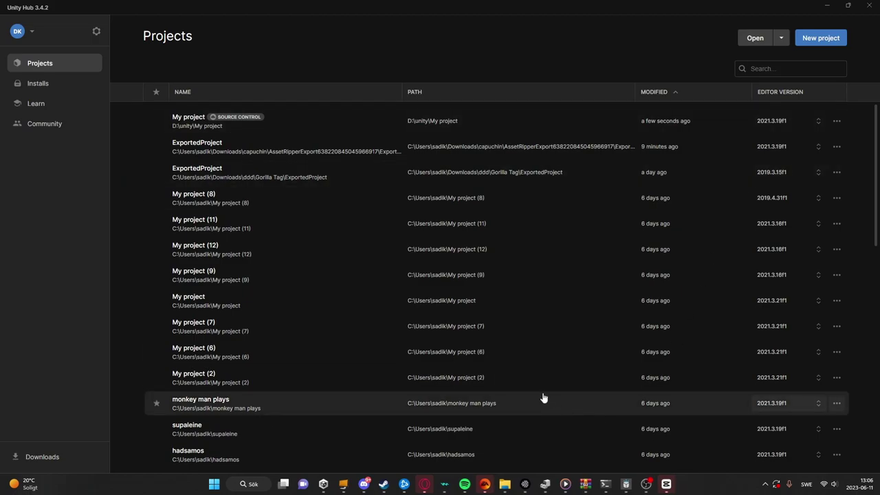
Start a new 3D project and name it 'gorilla tag fangame'.
drag(58, 30, 291, 55)
double_click(290, 55)
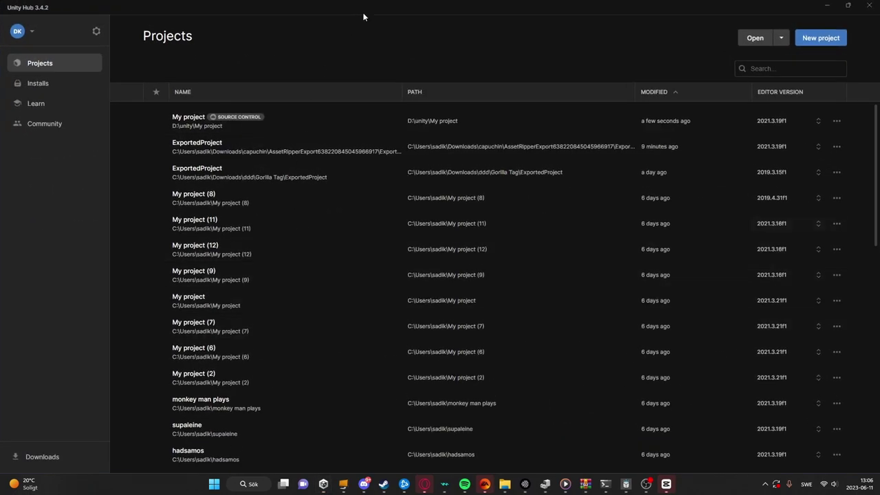
click(822, 38)
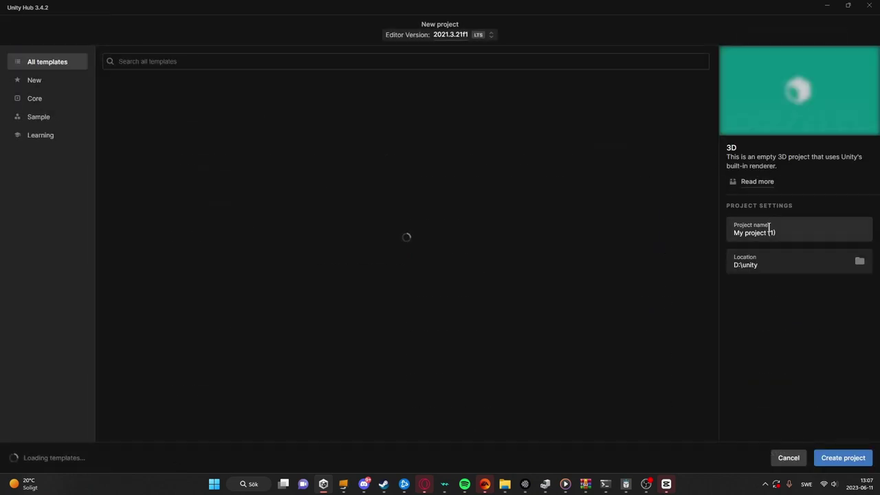
text(gorilla tag fangame)
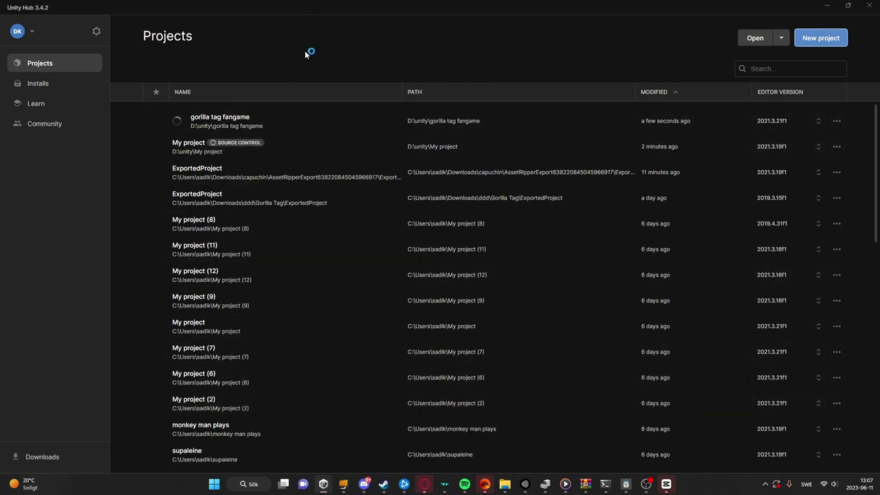
Browse the installed editor versions, including the pre-release filter.
click(37, 86)
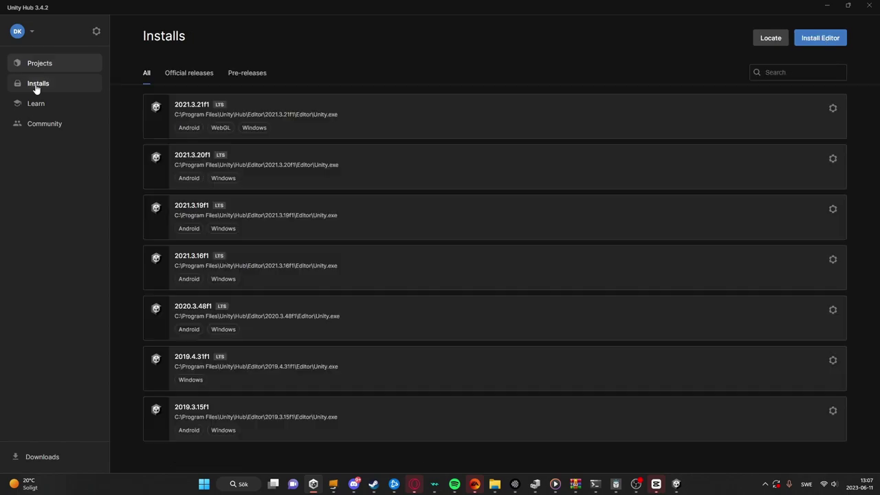
click(816, 43)
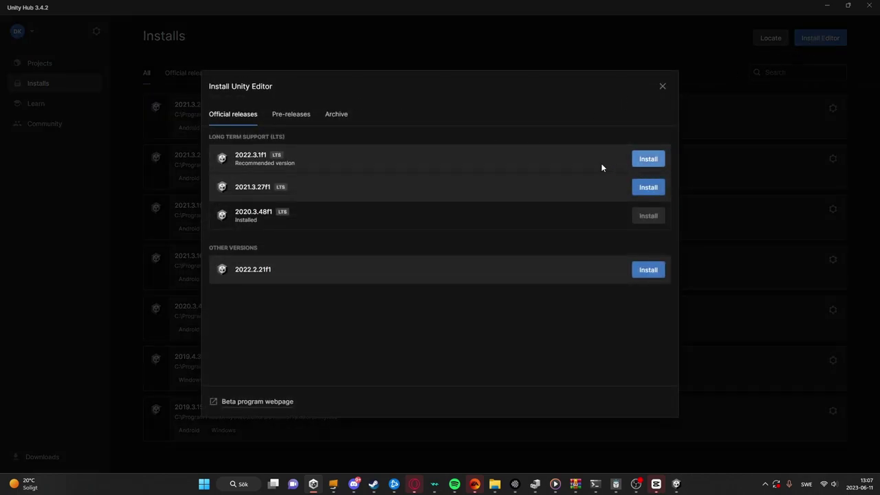
click(662, 86)
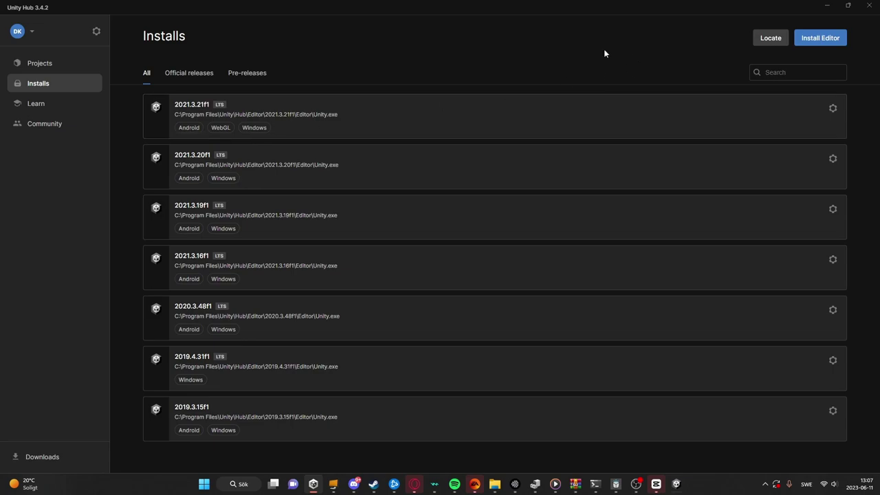
click(237, 72)
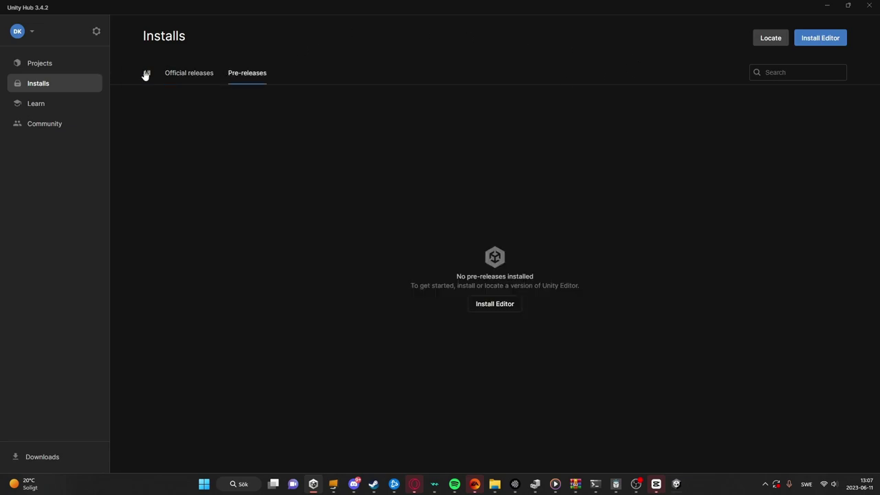
click(146, 73)
Preview the 2021.3.27f1 install options, then close the dialog without installing.
click(811, 42)
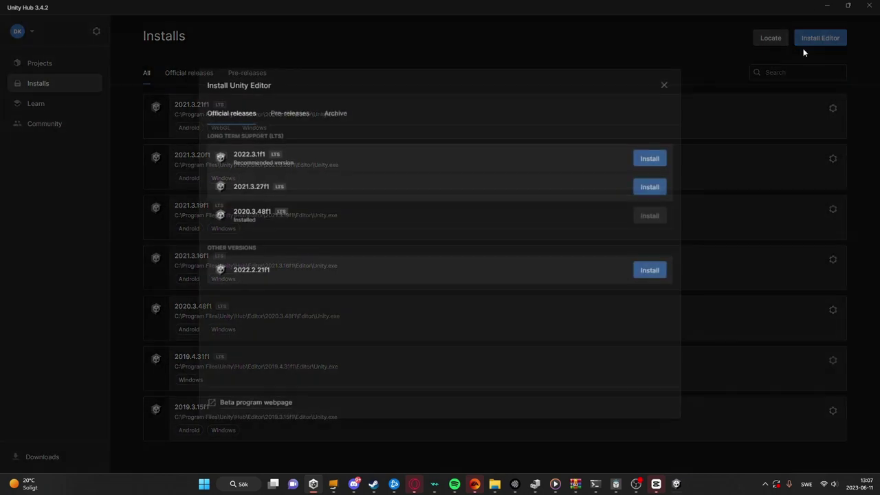
click(633, 190)
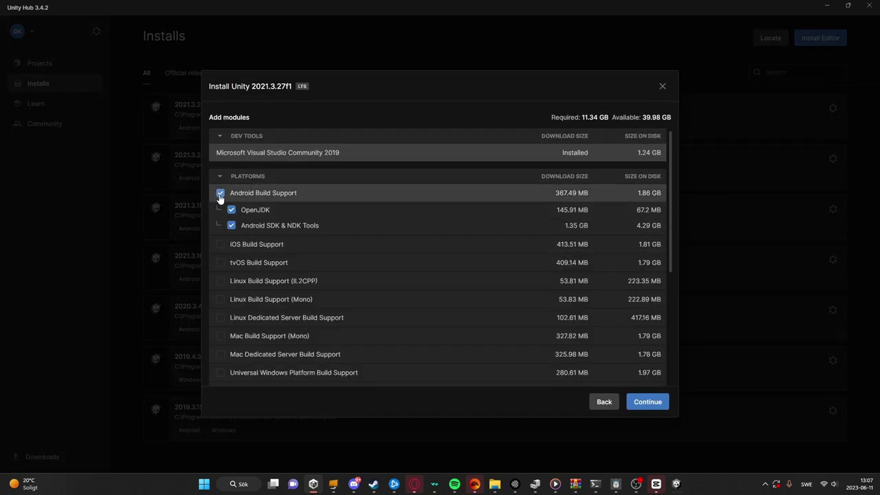
click(589, 402)
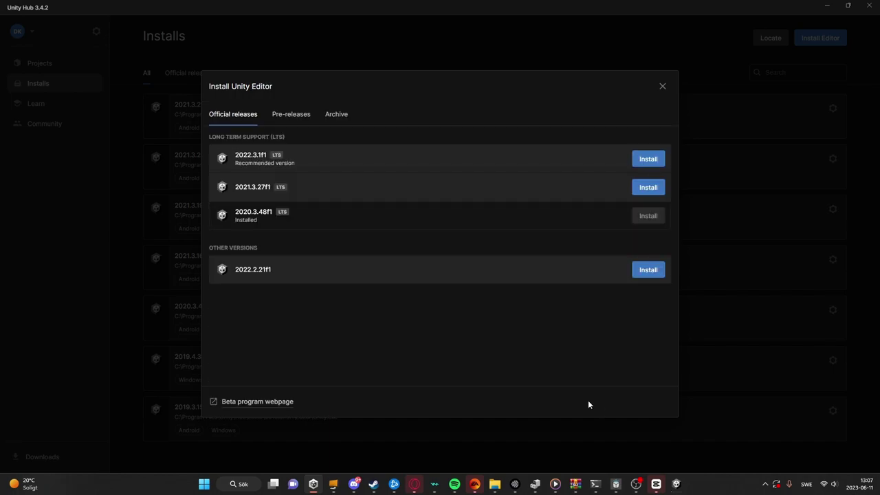
click(660, 88)
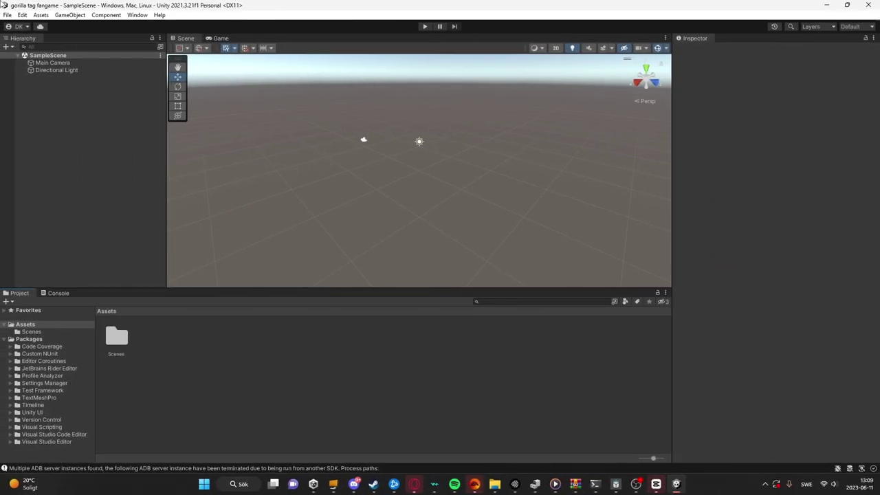
Install the XR Plug-in Management package from Project Settings.
right_drag(467, 227, 277, 200)
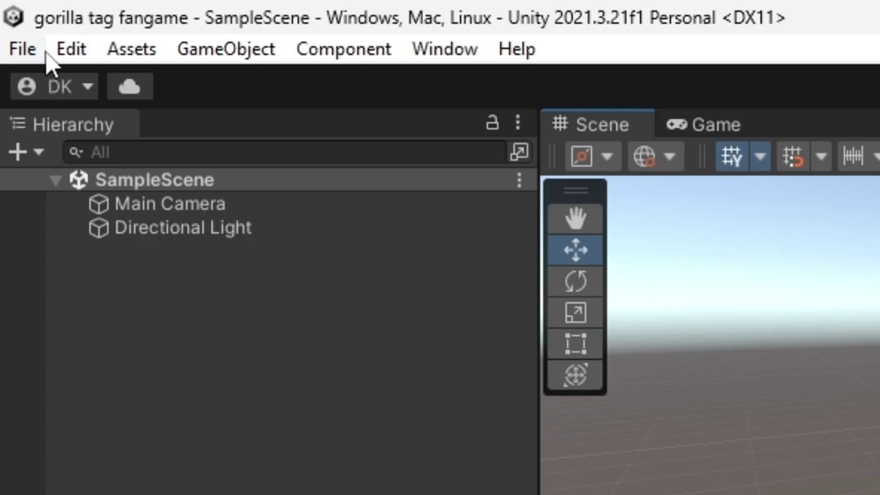
click(63, 50)
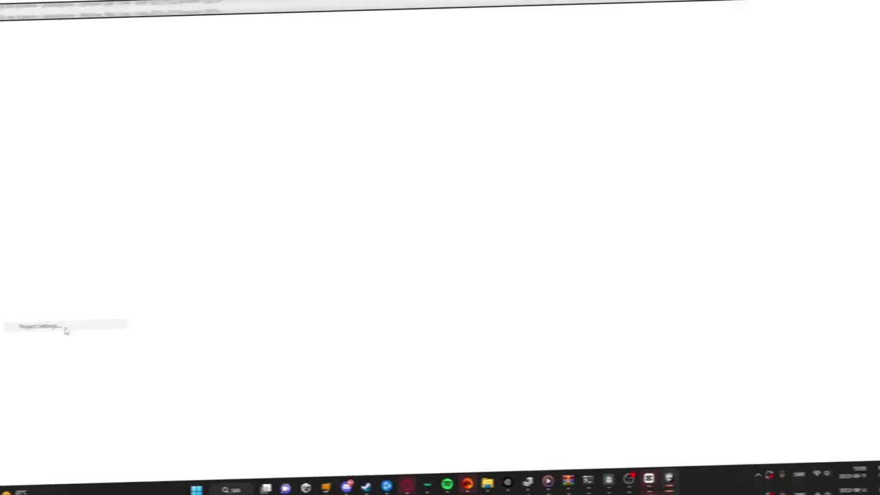
click(66, 328)
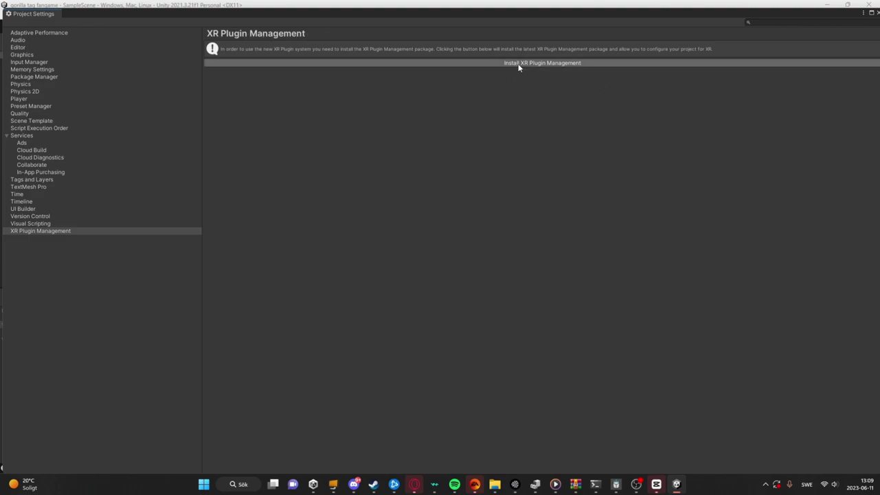
click(607, 64)
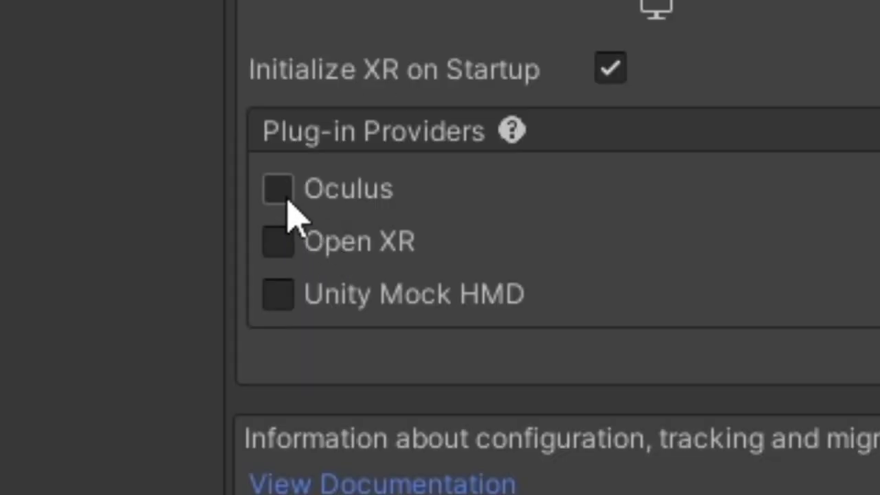
Enable the Oculus plug-in provider and check the Android XR provider settings.
click(213, 91)
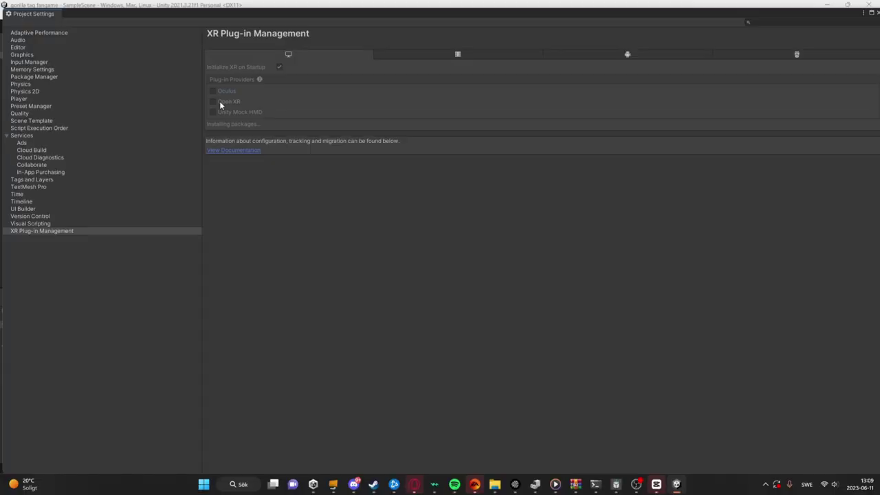
mouse_move(333, 484)
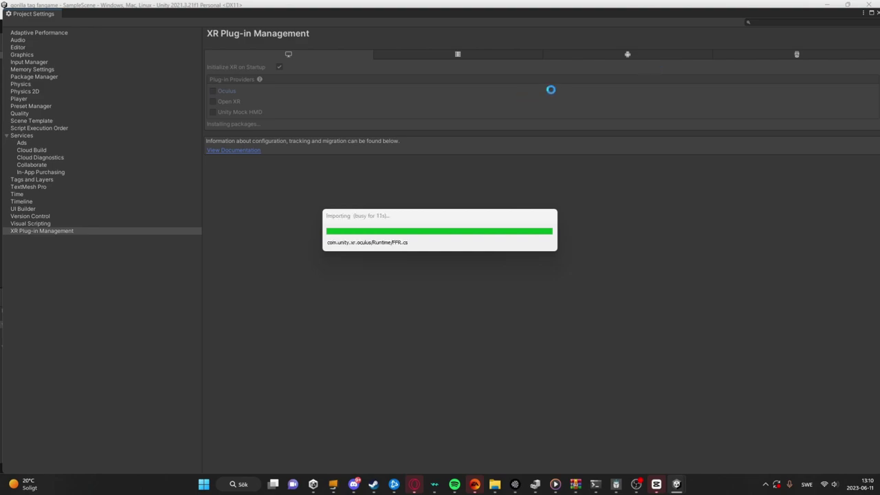
click(625, 54)
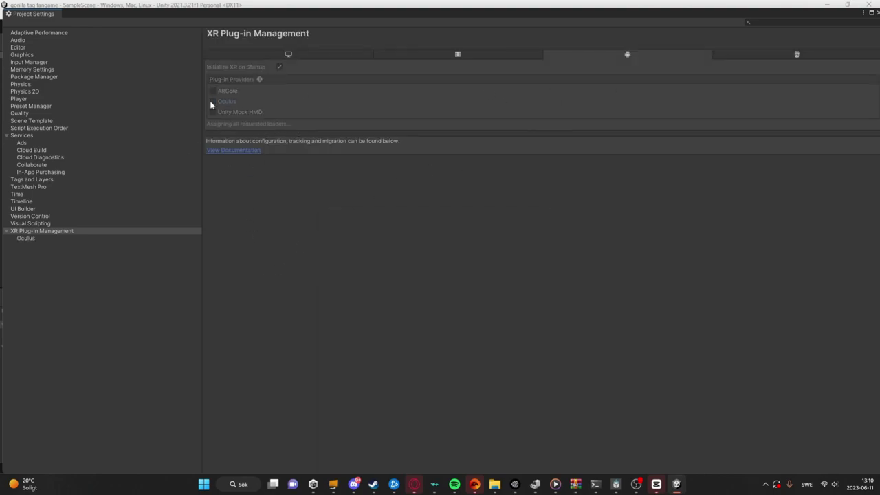
click(269, 56)
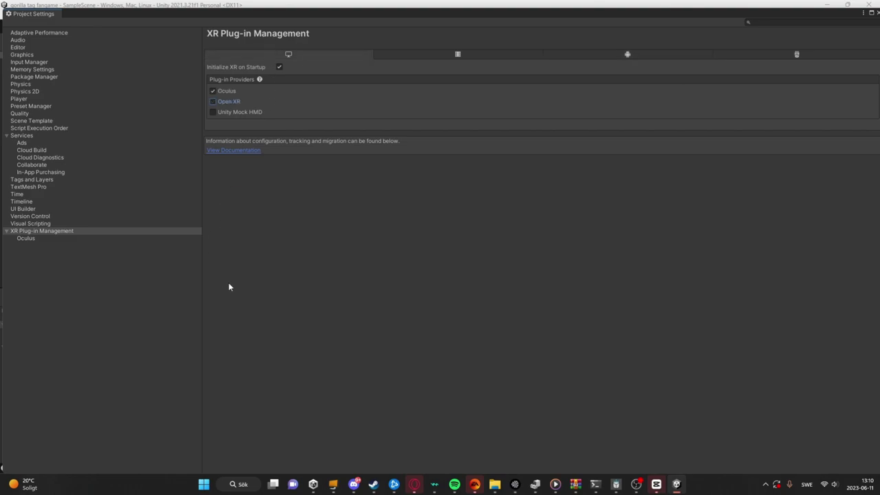
Set Oculus Stereo Rendering Mode to Multi Pass on both Desktop and Android.
click(27, 238)
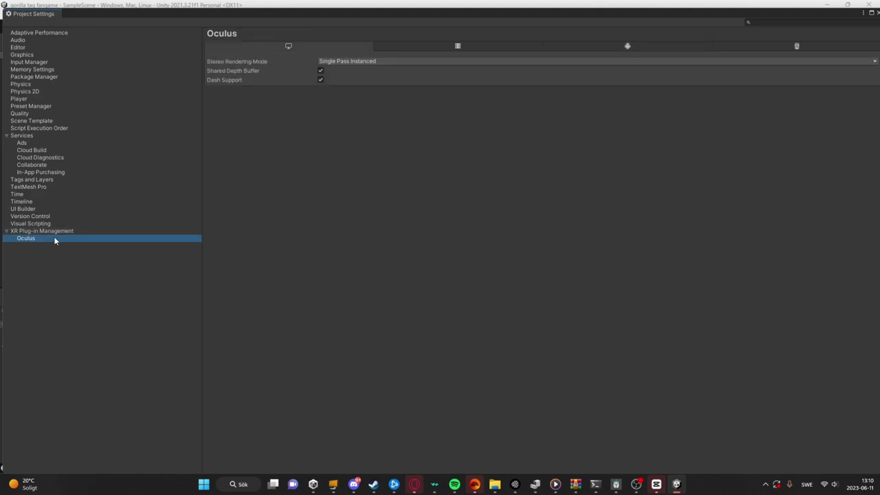
click(388, 63)
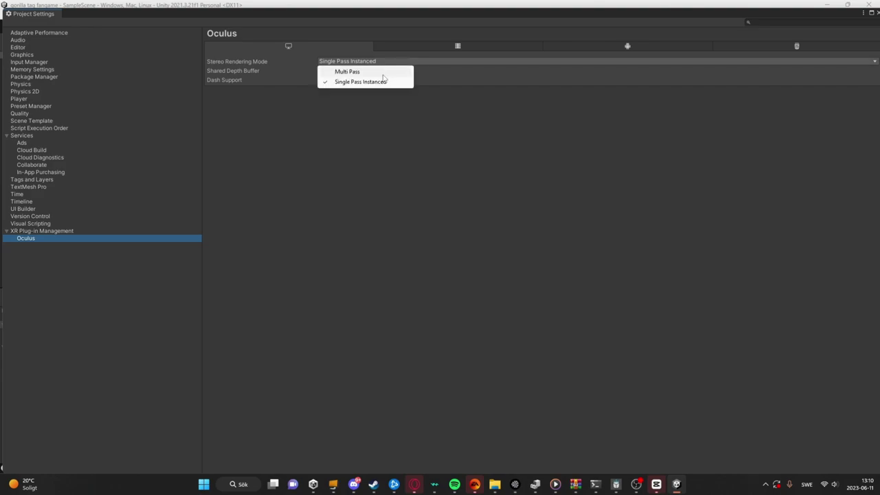
click(372, 72)
click(666, 43)
click(352, 63)
click(351, 72)
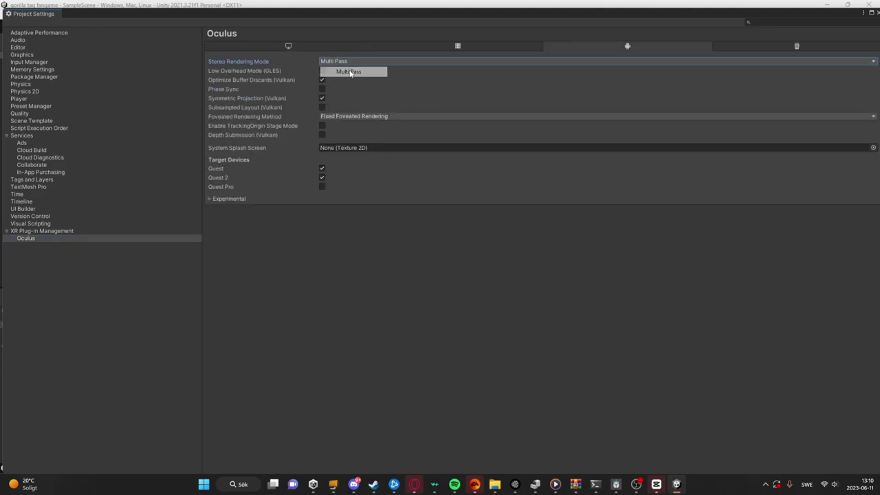
Enable Optimize Buffer Discards (Vulkan) and Low Overhead Mode (GLES) on Android, then close Project Settings.
click(804, 46)
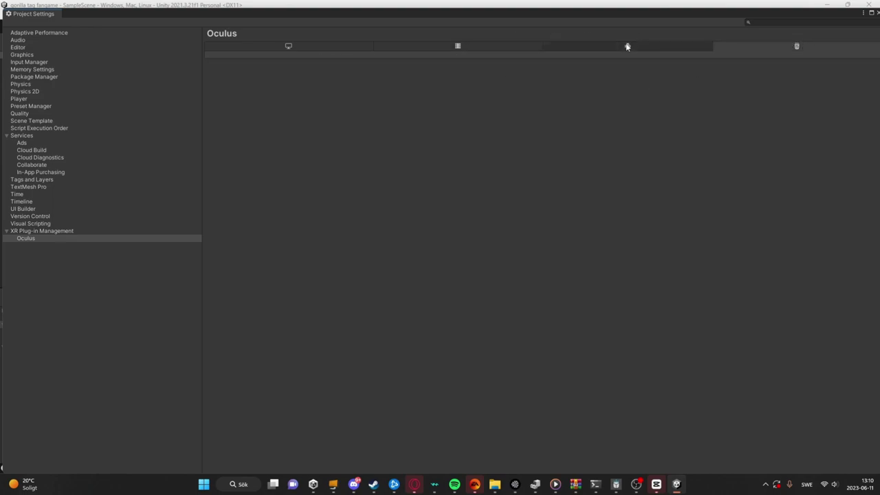
click(627, 45)
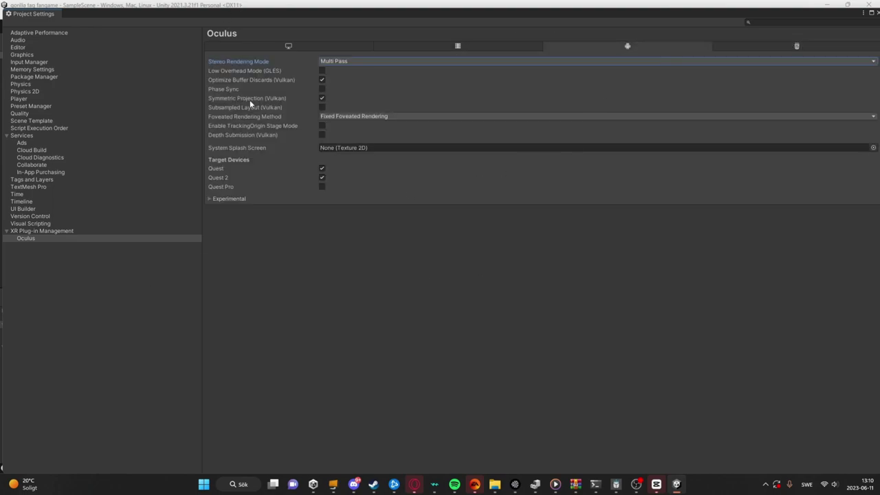
click(321, 79)
click(213, 71)
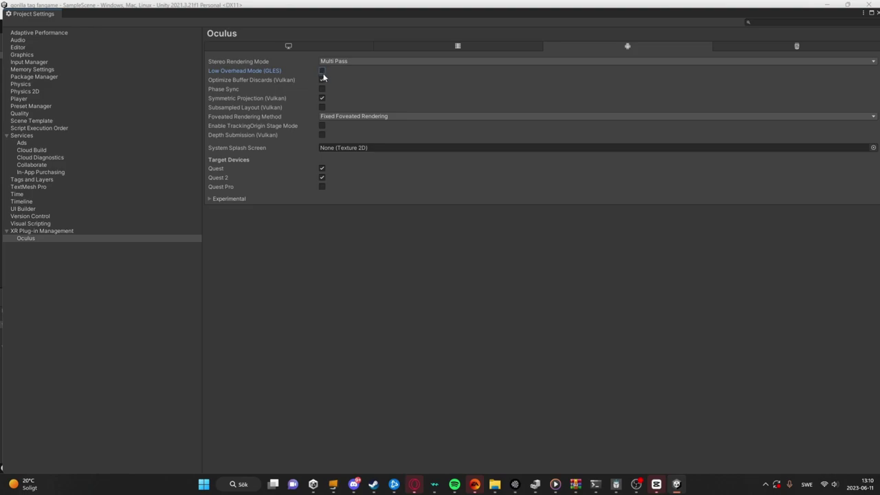
drag(241, 18, 174, 293)
click(815, 285)
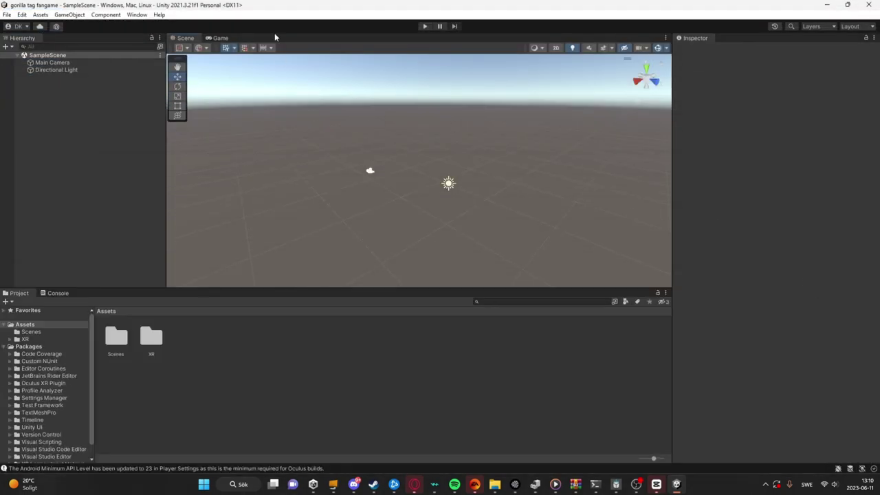
Open the Package Manager maximized and expand the included packages list.
click(145, 14)
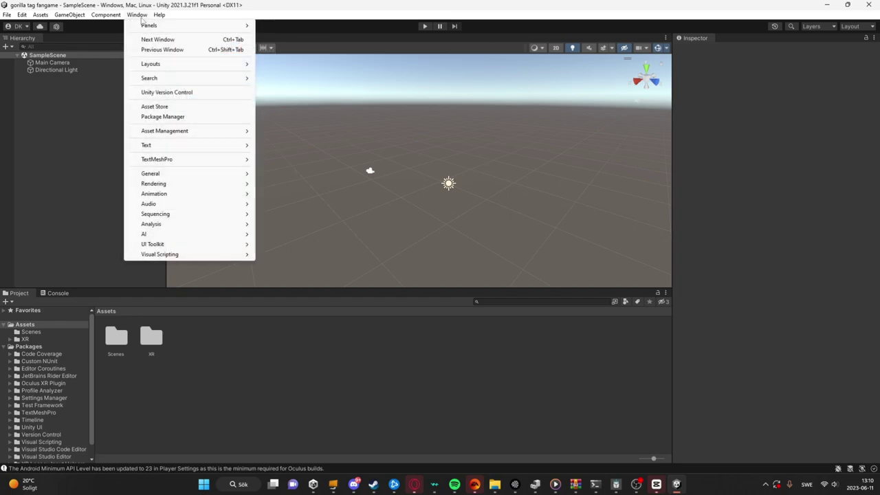
click(163, 116)
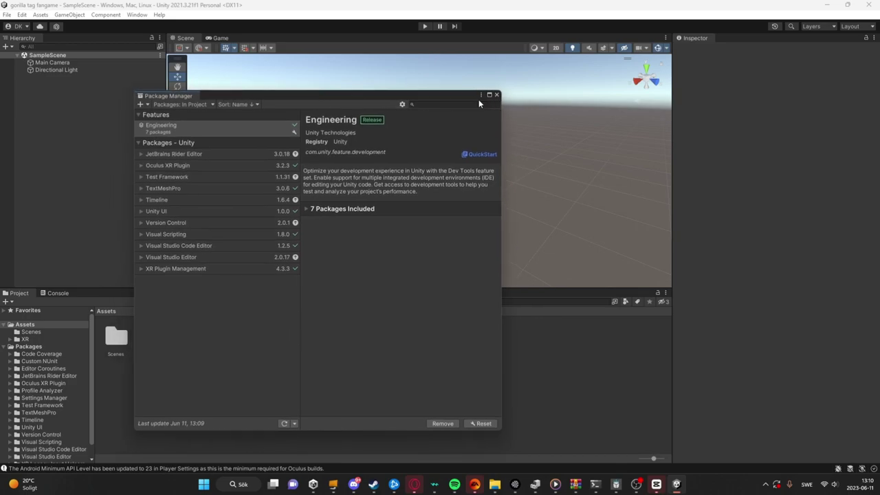
double_click(488, 91)
click(236, 104)
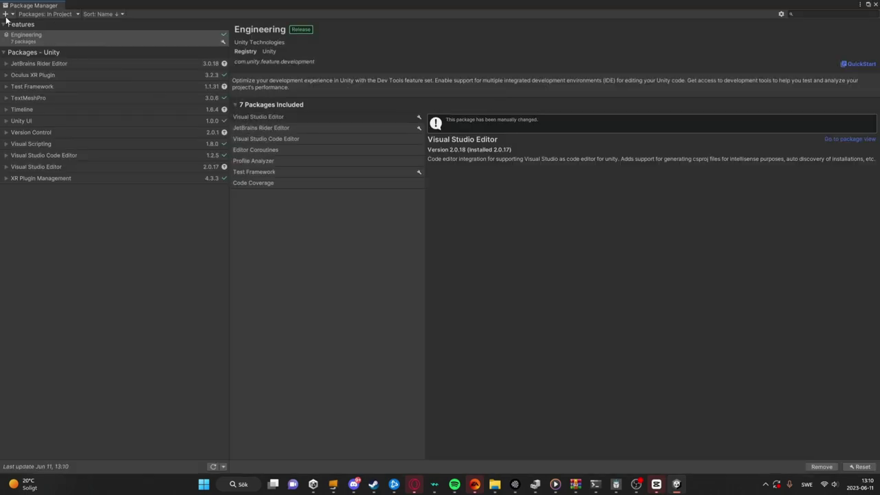
Add the com.unity.xr.interaction.toolkit package from its git URL.
click(6, 14)
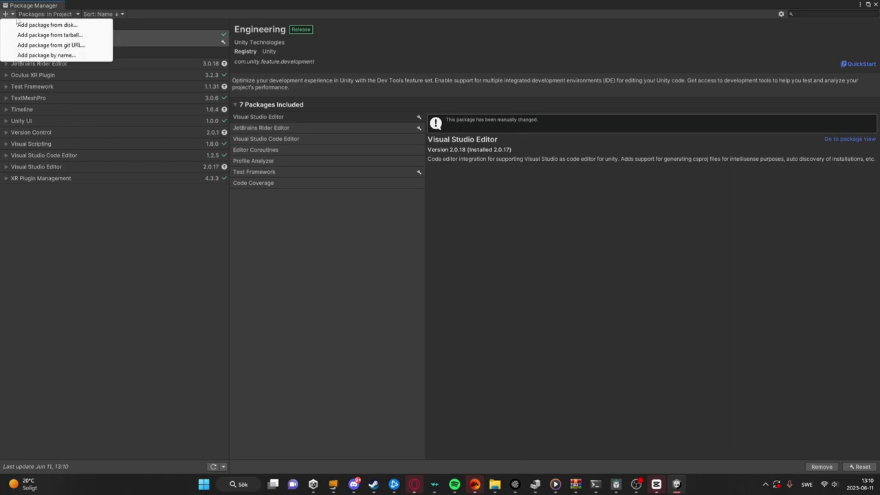
click(59, 46)
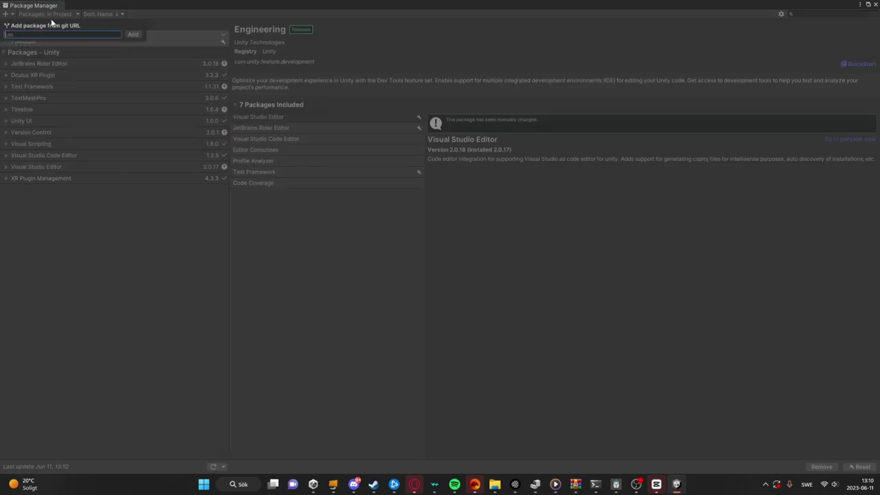
text(om.unity.xr)
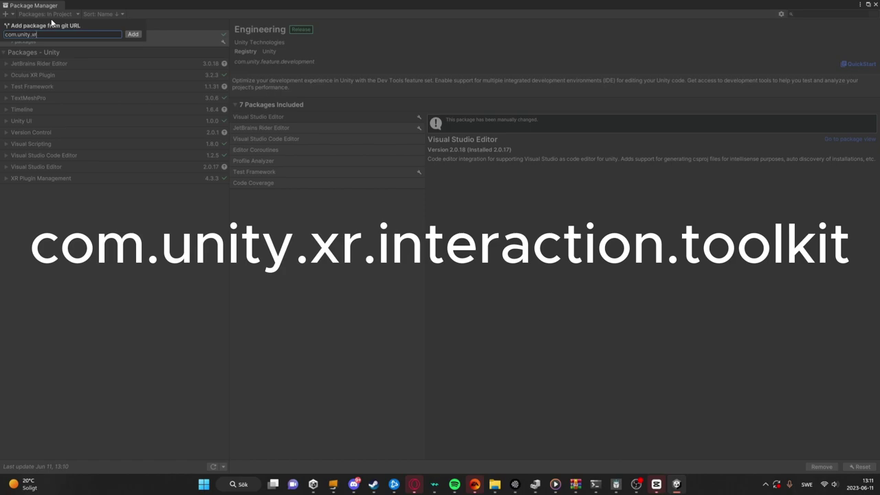
text(.interaction)
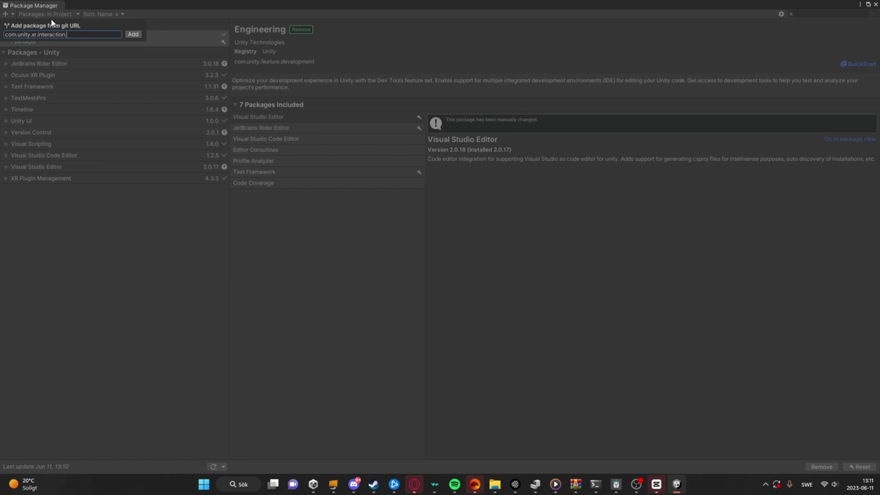
text(.toolkit)
click(140, 35)
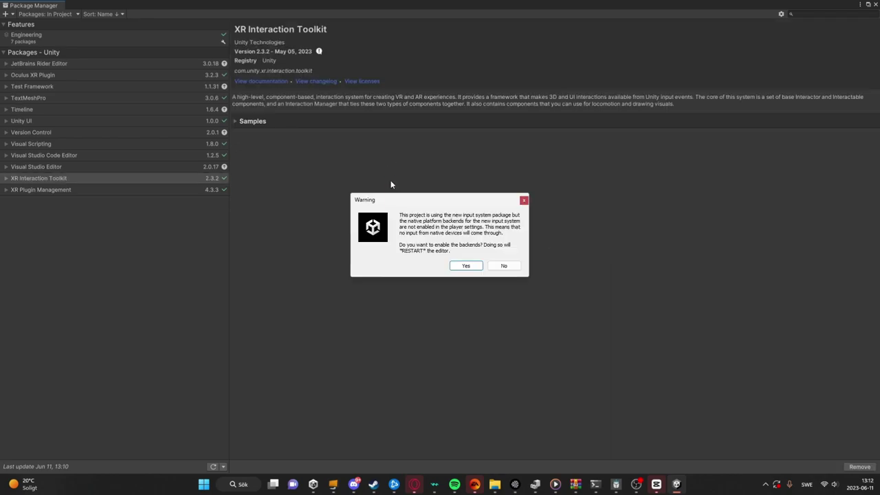
Accept enabling the native input backends and approve the InteractionLayerMask update.
drag(442, 203, 391, 170)
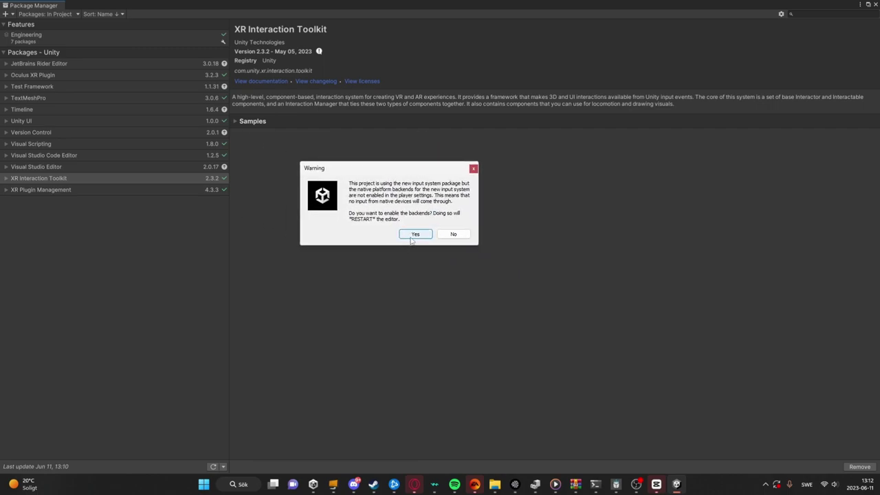
click(413, 234)
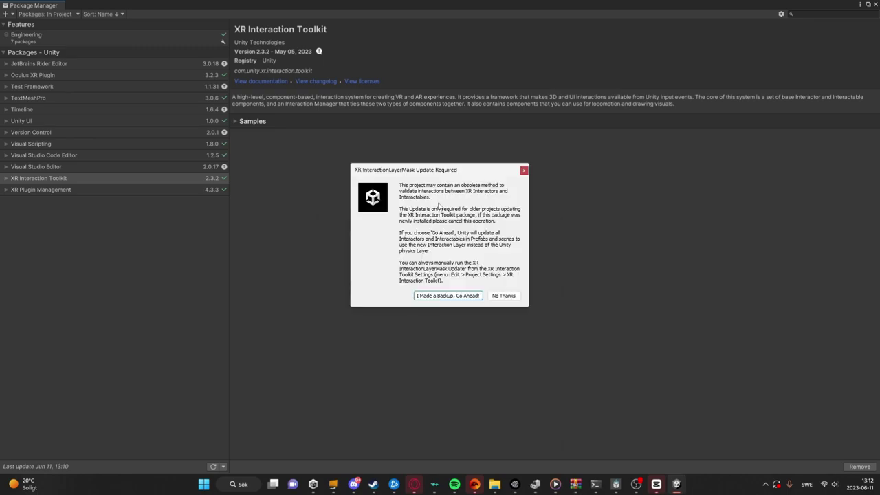
click(448, 296)
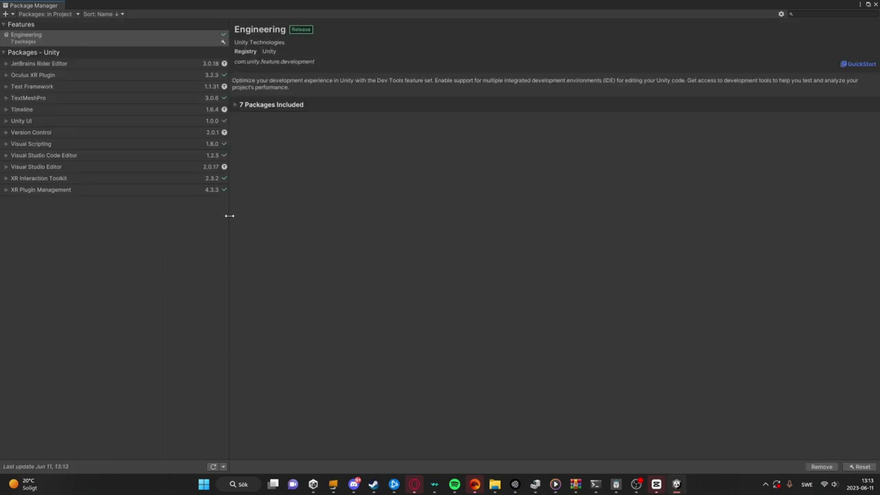
Import the XR Interaction Toolkit Starter Assets sample and close the Package Manager.
click(235, 105)
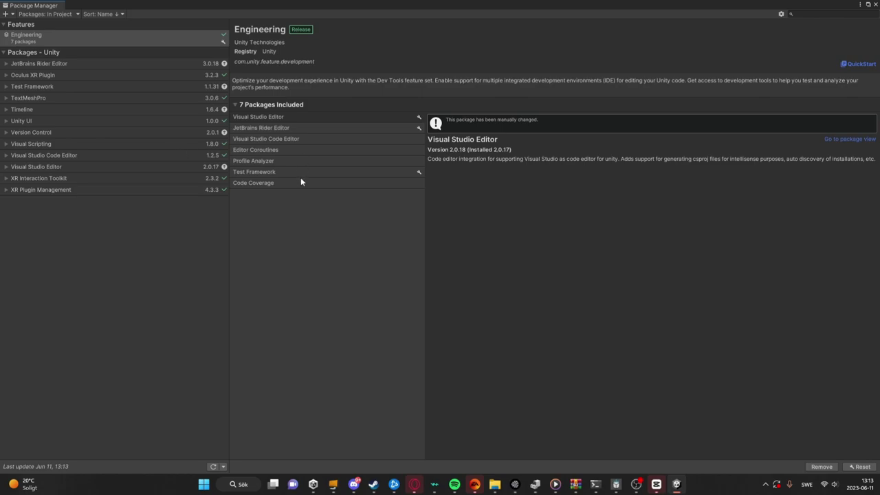
click(40, 179)
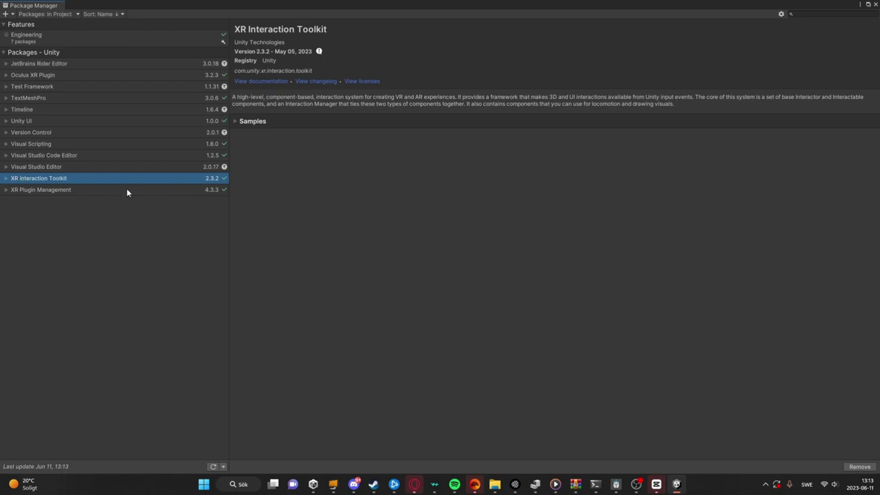
click(236, 122)
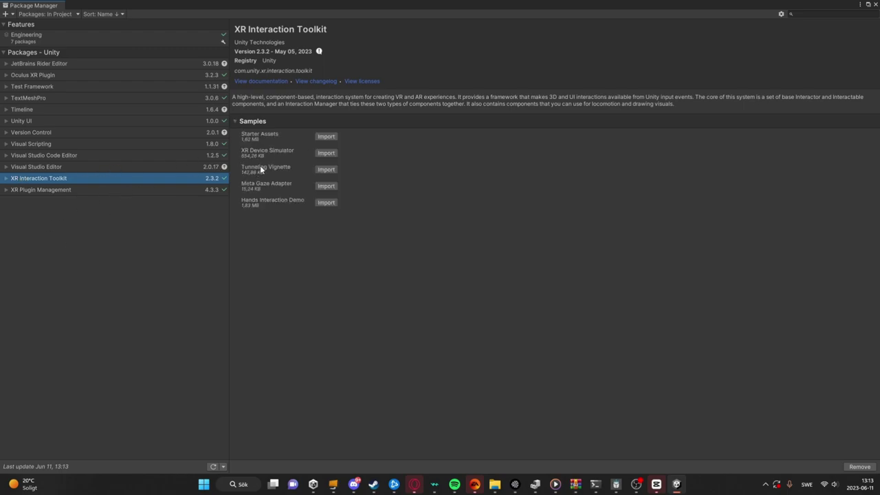
click(327, 137)
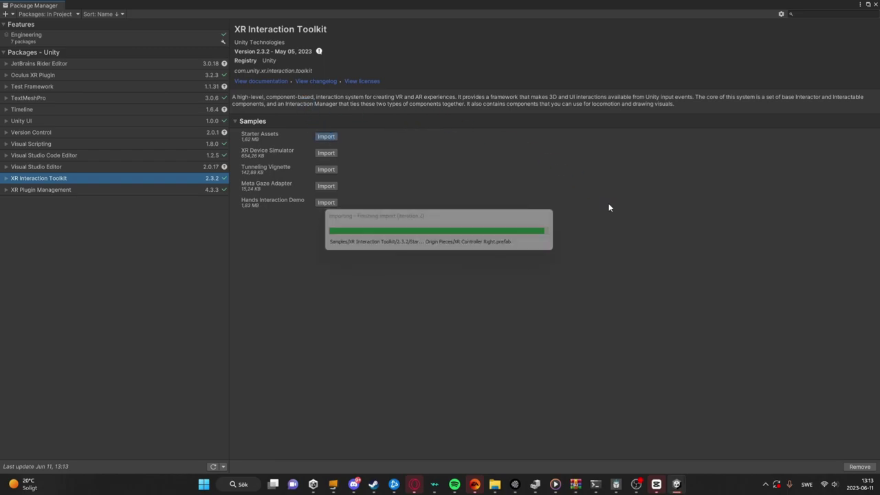
click(875, 4)
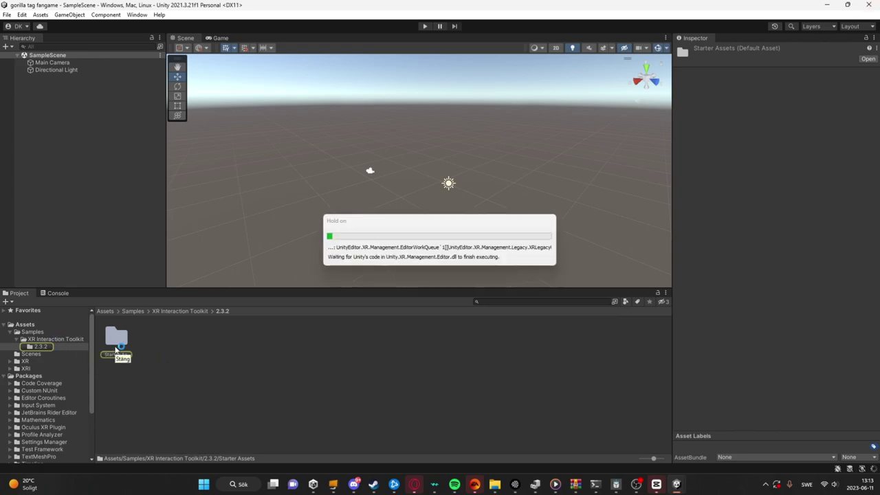
Add the XRI Default Continuous Move preset as a project default.
double_click(116, 337)
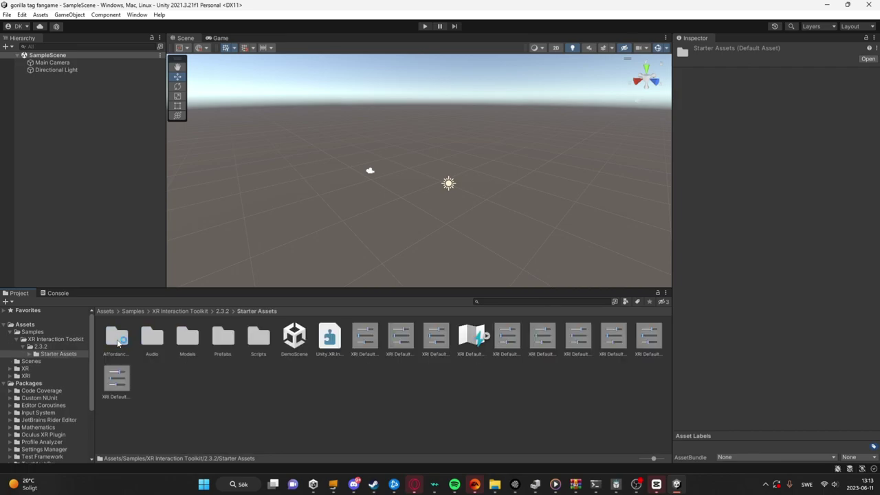
click(370, 338)
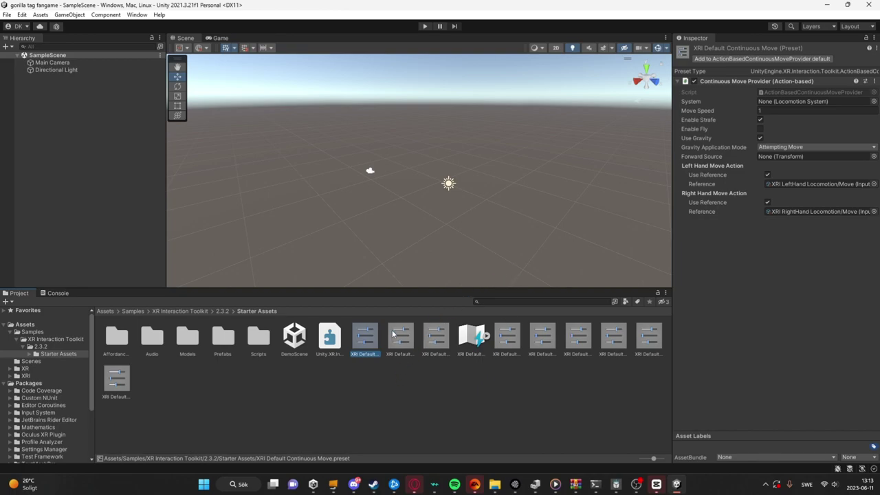
click(737, 59)
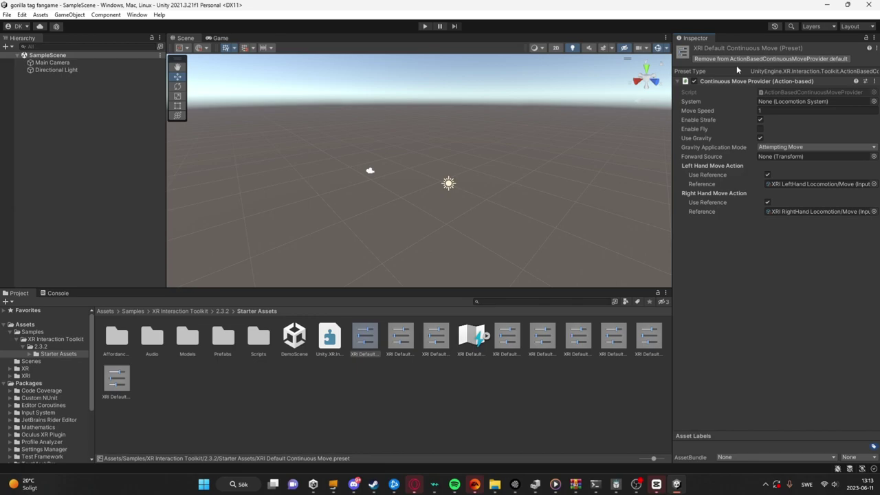
Add the Continuous Turn, Gaze Controller and next XRI Default presets as project defaults.
click(401, 340)
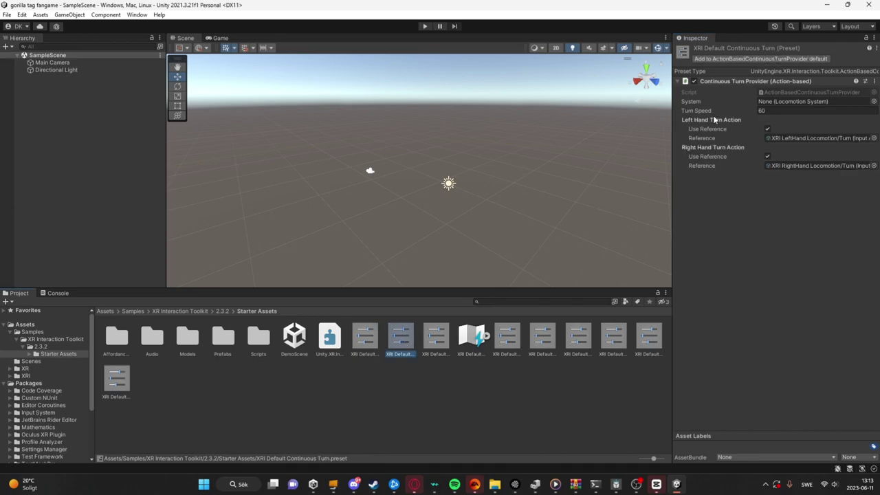
click(731, 58)
click(422, 349)
click(430, 341)
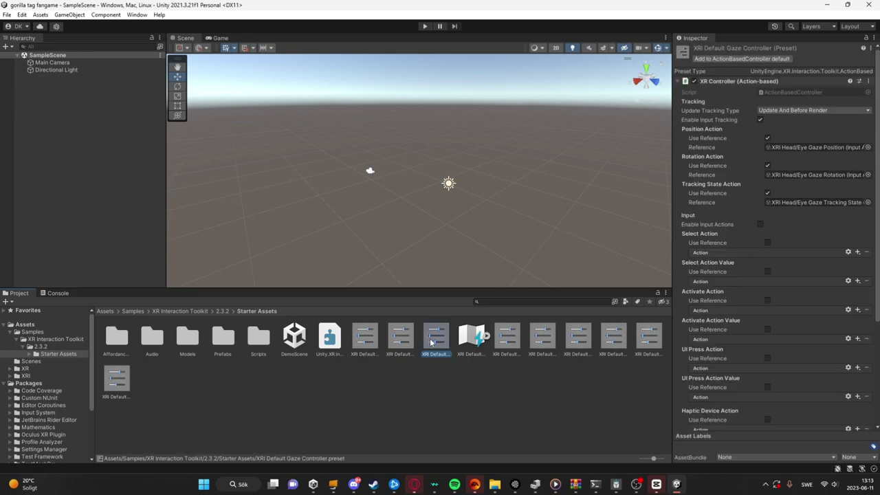
click(706, 59)
click(514, 338)
click(732, 59)
Add Left Grab Move and the remaining XRI presets as defaults, then return to Assets.
click(543, 337)
click(577, 337)
click(648, 337)
click(115, 378)
click(413, 227)
right_drag(412, 227, 437, 241)
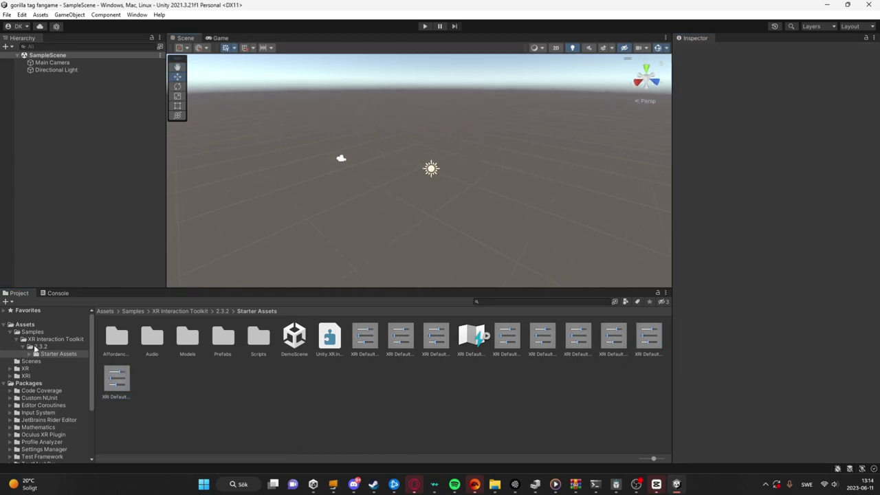
click(41, 325)
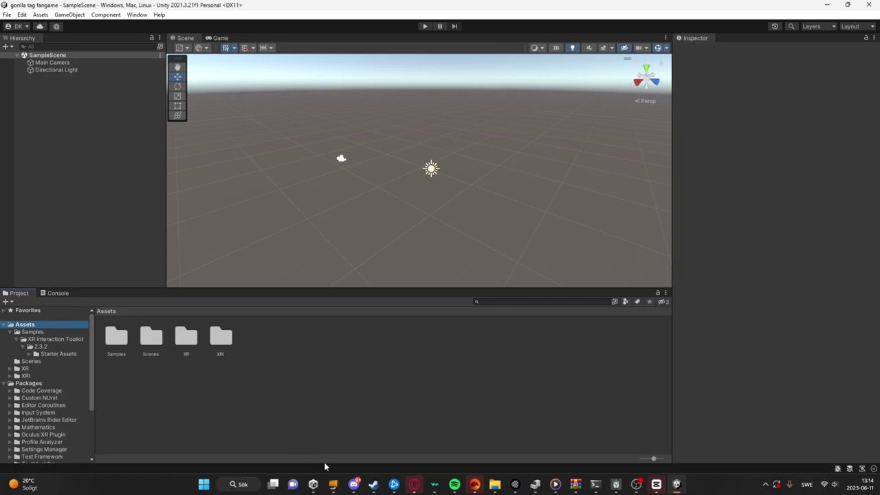
right_drag(371, 220, 429, 246)
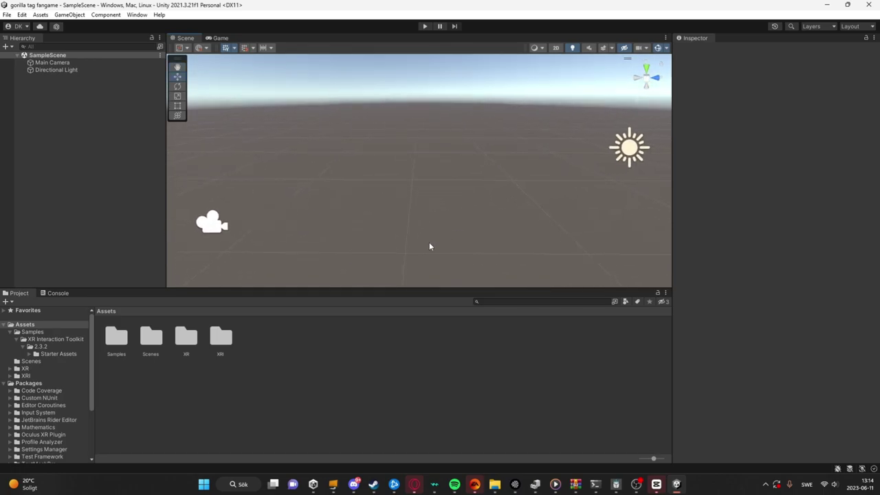
Start a custom package import from the Assets folder's context menu.
right_click(354, 451)
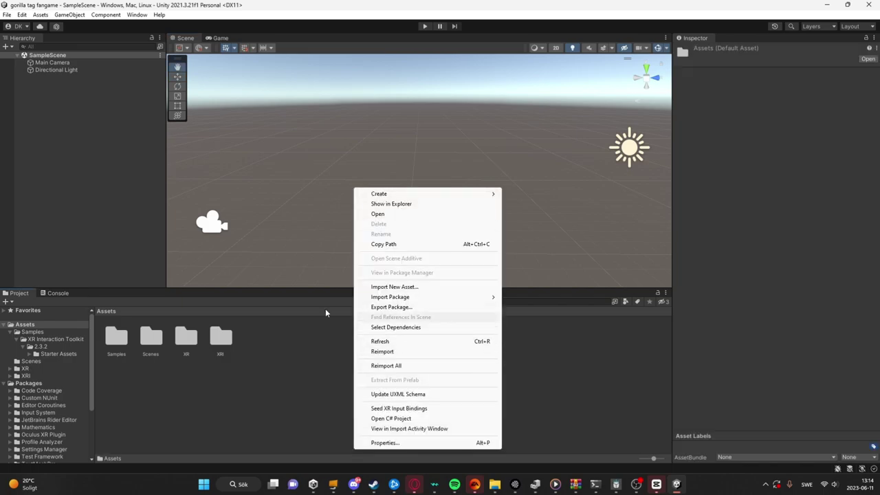
click(312, 333)
right_click(312, 333)
mouse_move(440, 177)
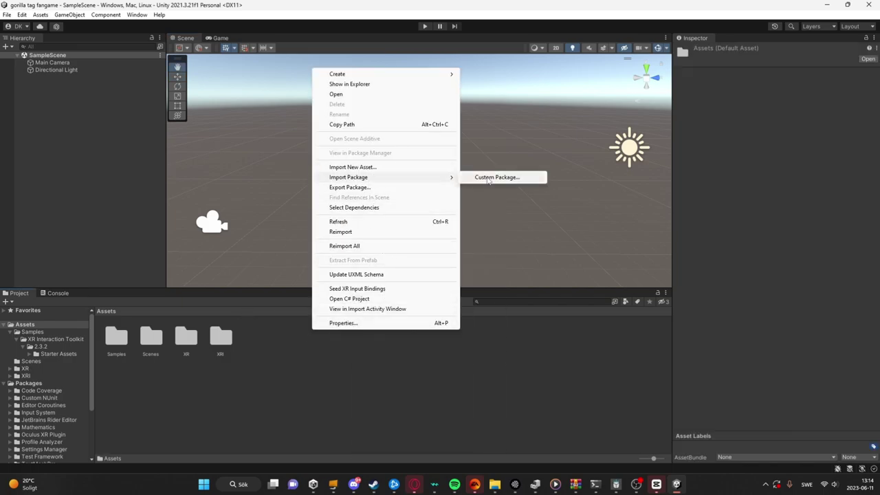
click(492, 179)
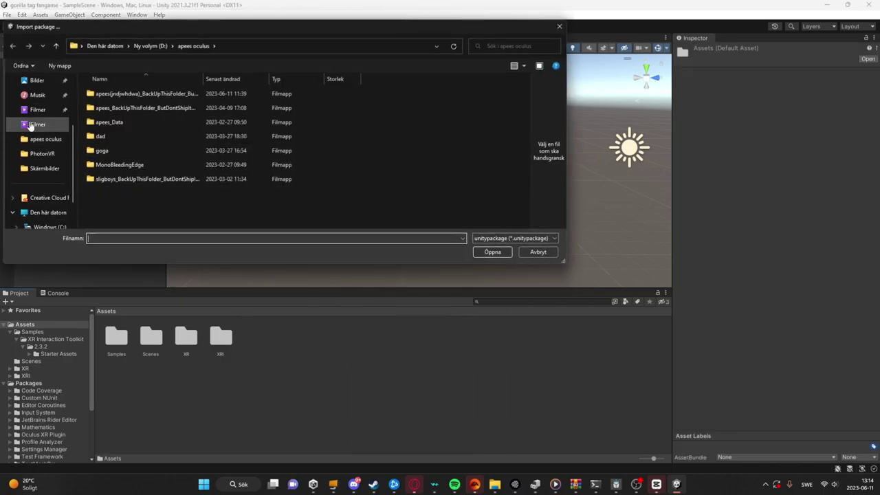
Import all of GorillaLocomotion (1).unitypackage from Downloads and reload SampleScene.
click(36, 82)
scroll(173, 139, down, 4)
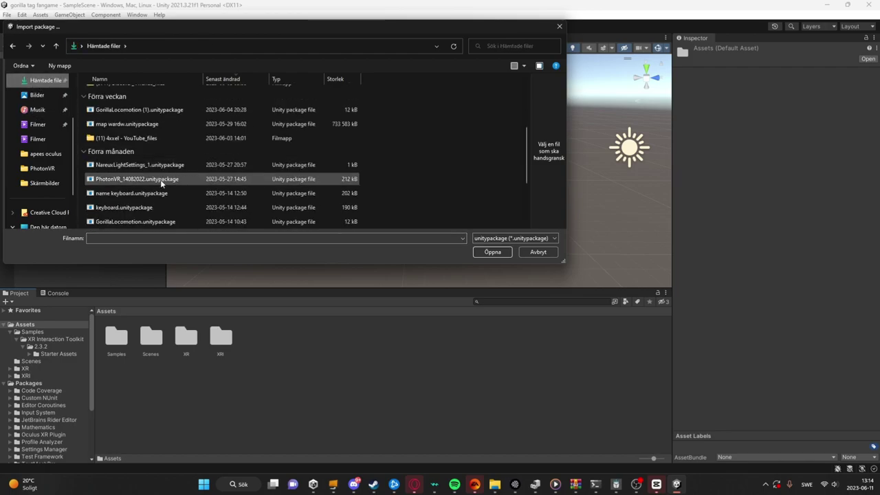
click(136, 111)
click(480, 252)
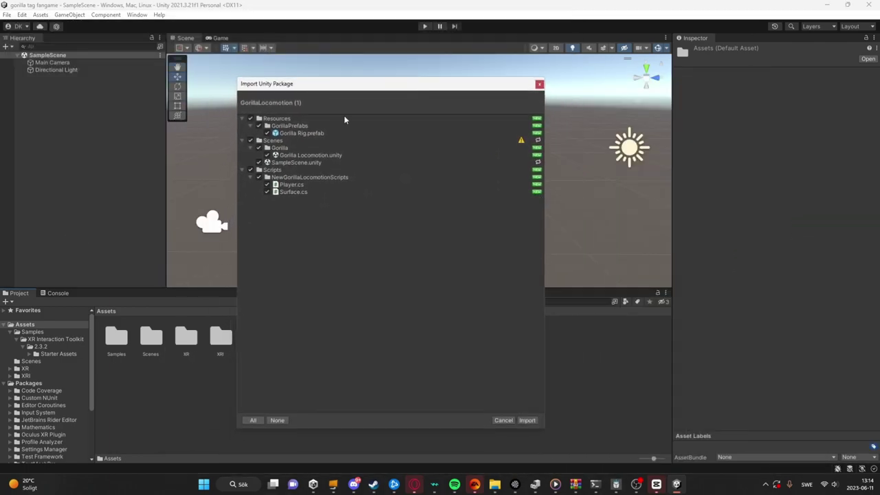
click(526, 420)
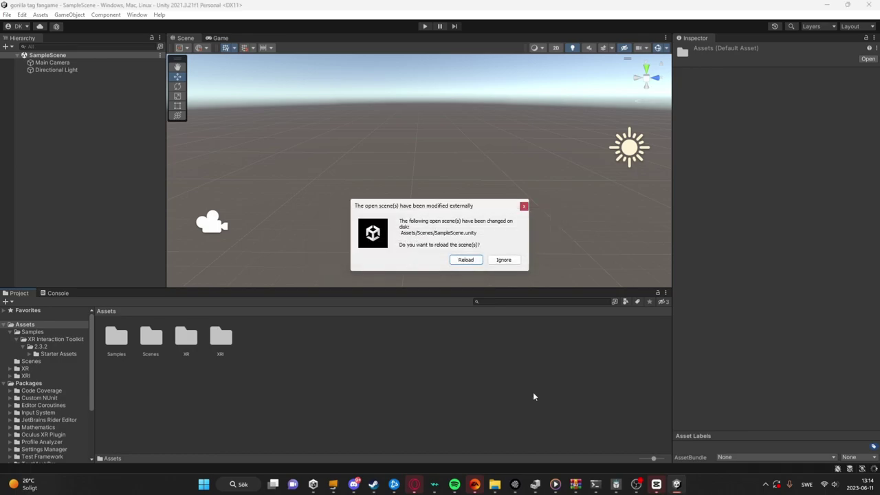
click(465, 259)
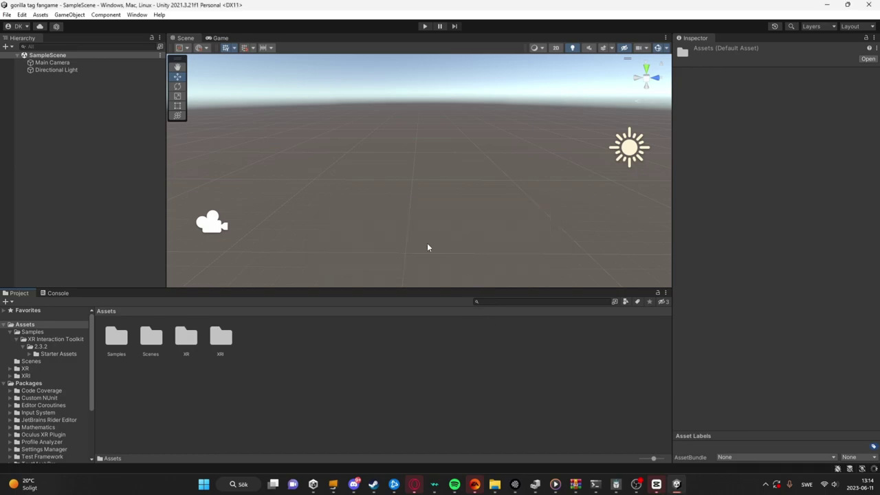
Place the Gorilla Rig prefab from Resources/GorillaPrefabs into the scene at Y 1.812.
right_drag(458, 220, 489, 149)
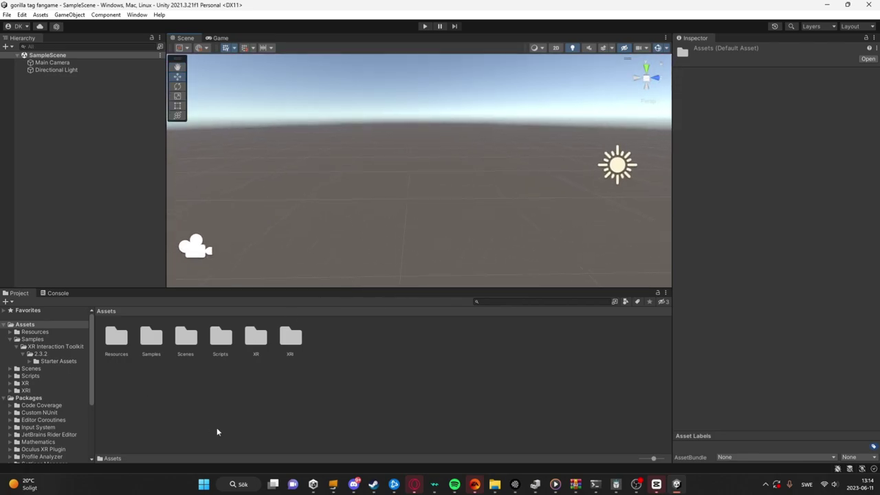
double_click(116, 336)
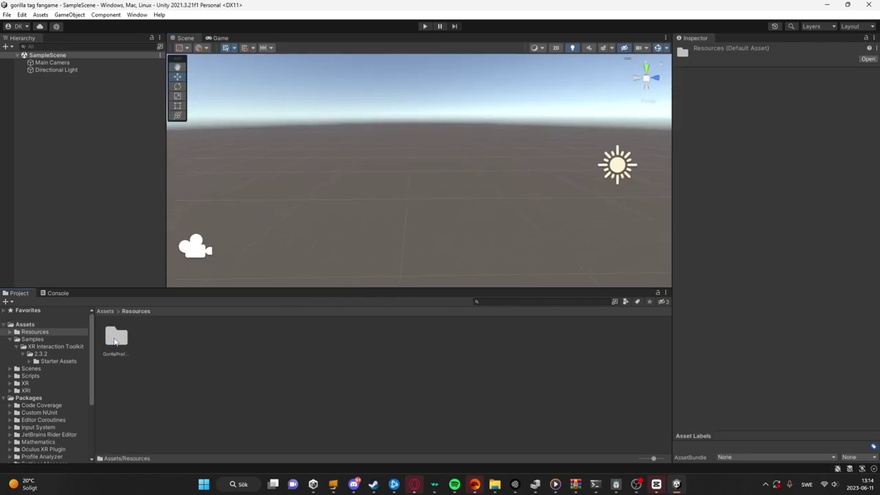
double_click(114, 338)
right_drag(272, 230, 252, 236)
drag(264, 255, 396, 252)
key(f)
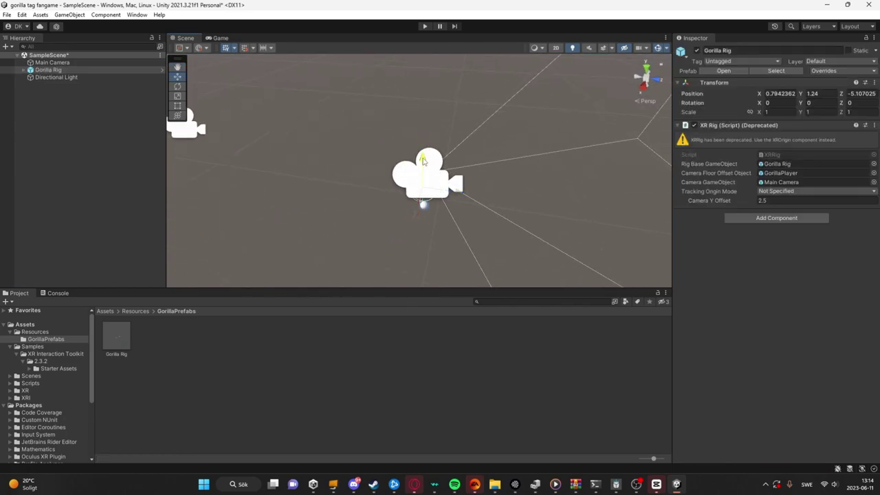
drag(423, 161, 335, 176)
Delete the Main Camera from the Hierarchy.
click(305, 174)
right_click(55, 63)
click(92, 134)
right_drag(302, 220, 338, 241)
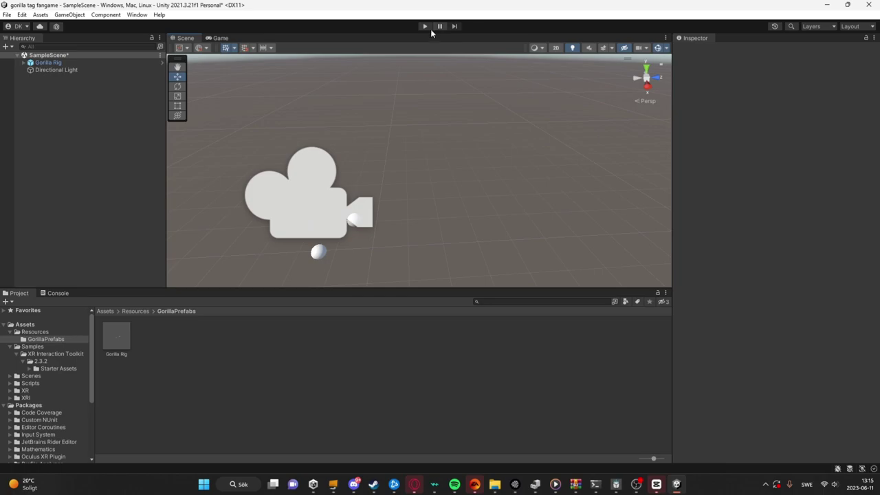
scroll(454, 232, down, 3)
right_drag(454, 237, 524, 210)
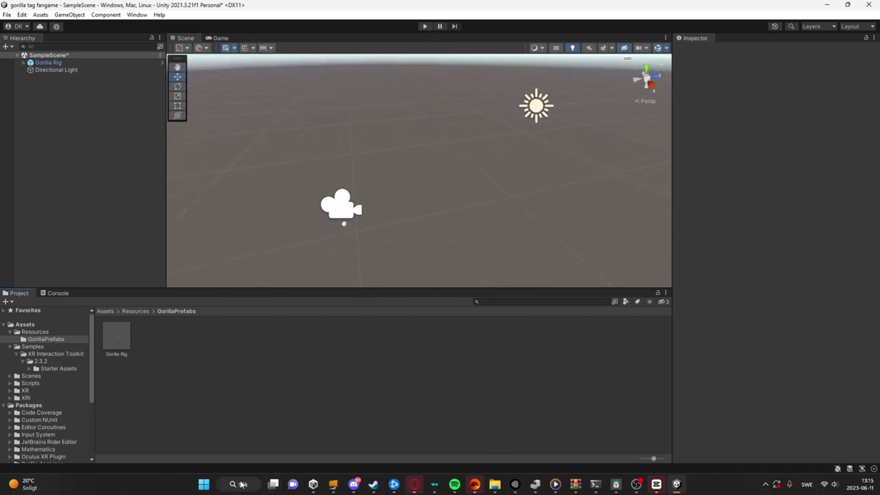
Fly the view around the rig and browse back to the top-level Assets folder.
click(25, 324)
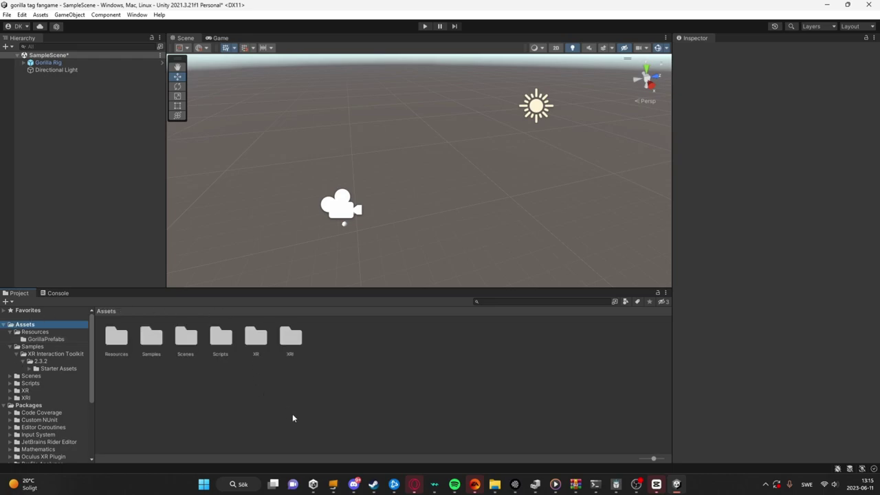
right_drag(383, 282, 488, 224)
key(w)
key(s)
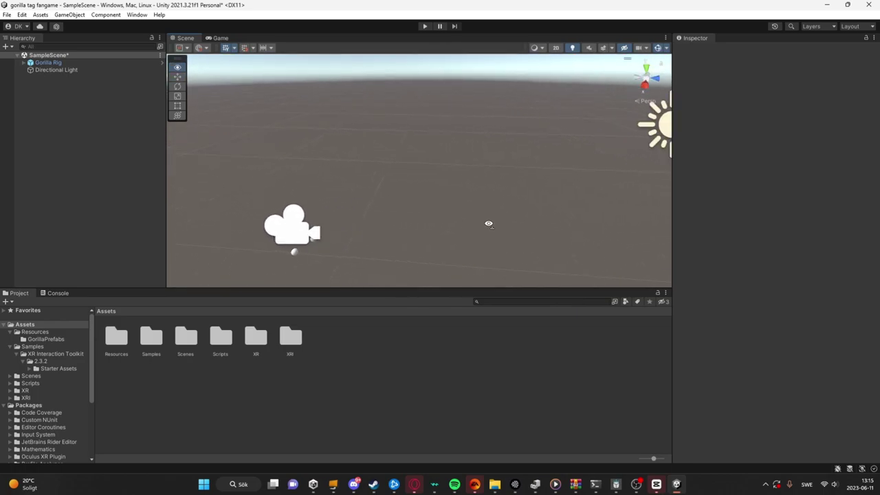
click(31, 332)
click(26, 324)
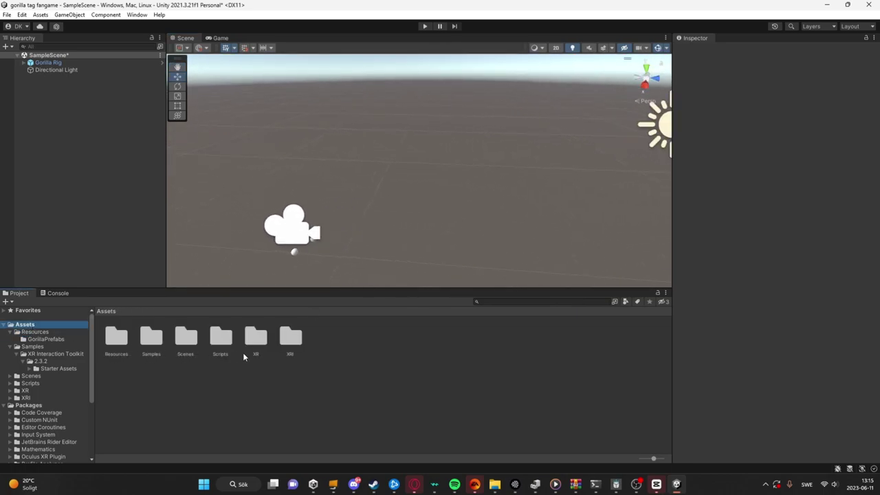
right_click(421, 342)
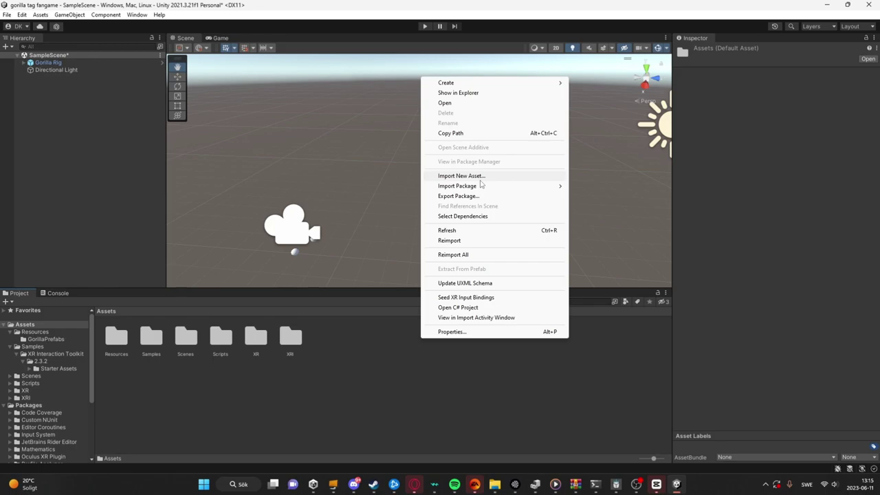
click(390, 371)
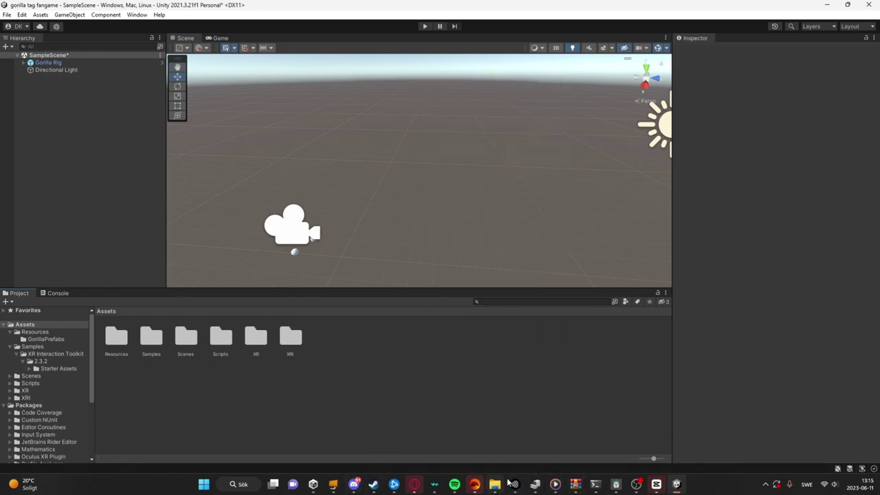
Launch Google Chrome from Windows search and Google 'photon pun'.
click(248, 490)
text(google chrome)
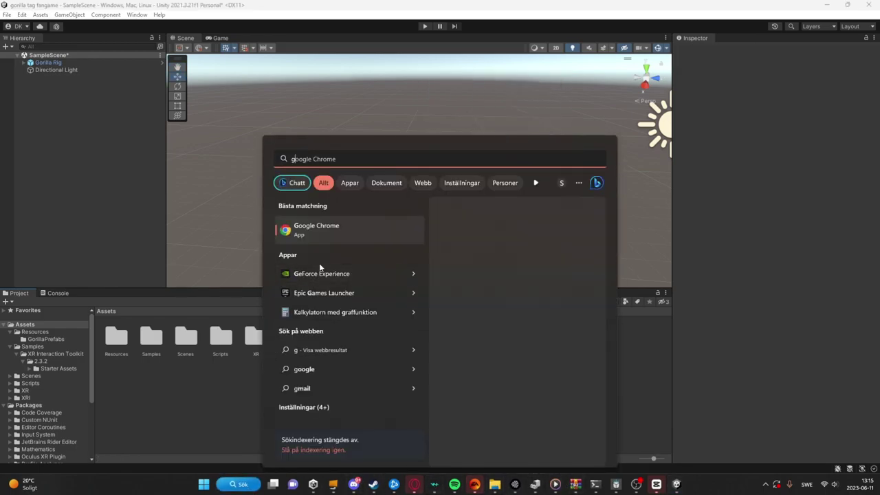
key(Return)
click(411, 297)
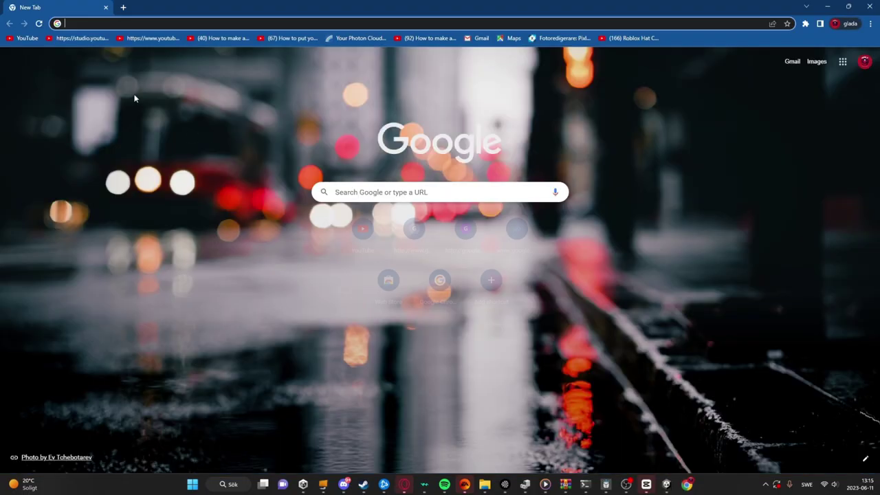
click(394, 196)
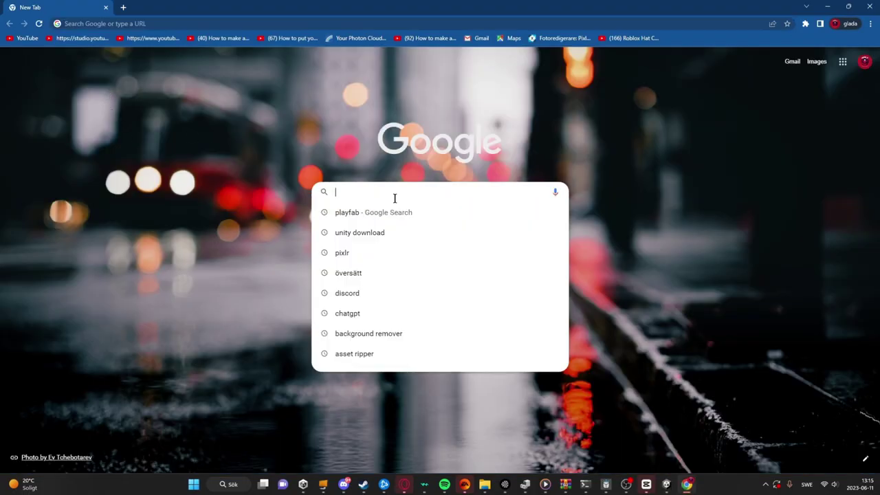
text(photn)
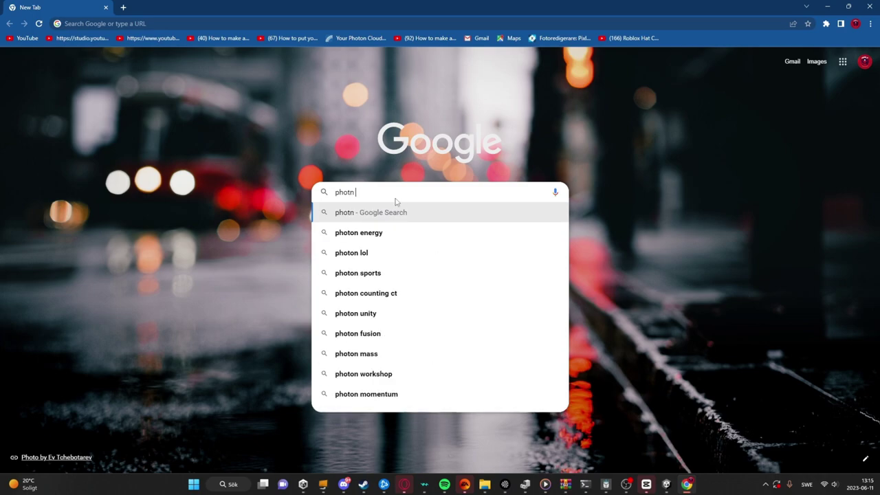
key(BackSpace)
text(on )
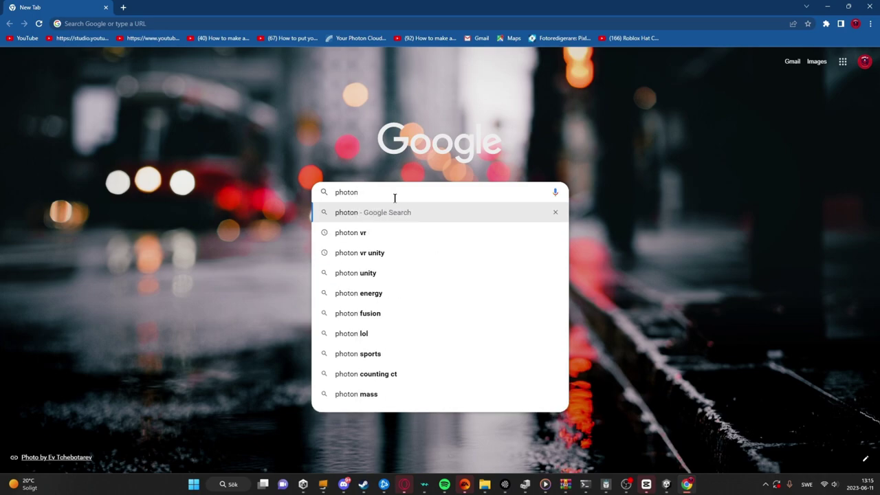
text(pun)
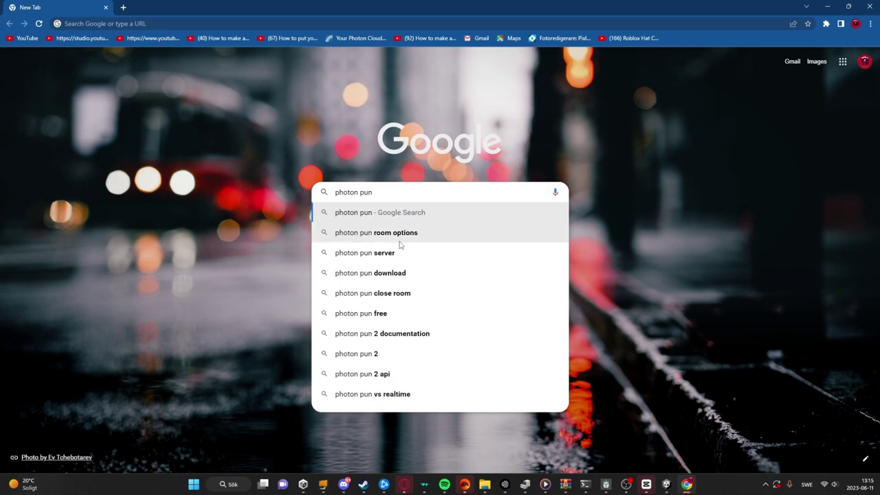
key(Return)
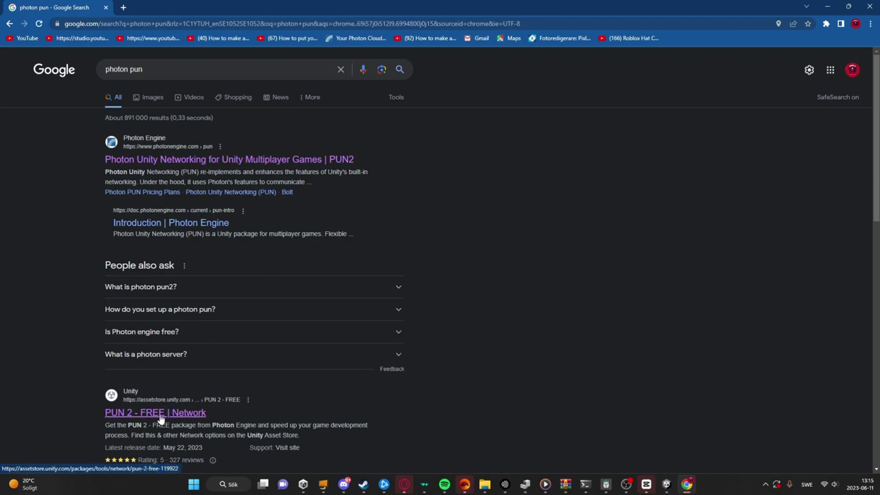
Open the PUN 2 - FREE Asset Store listing, dismiss the feedback popup, and add it to My Assets.
click(150, 416)
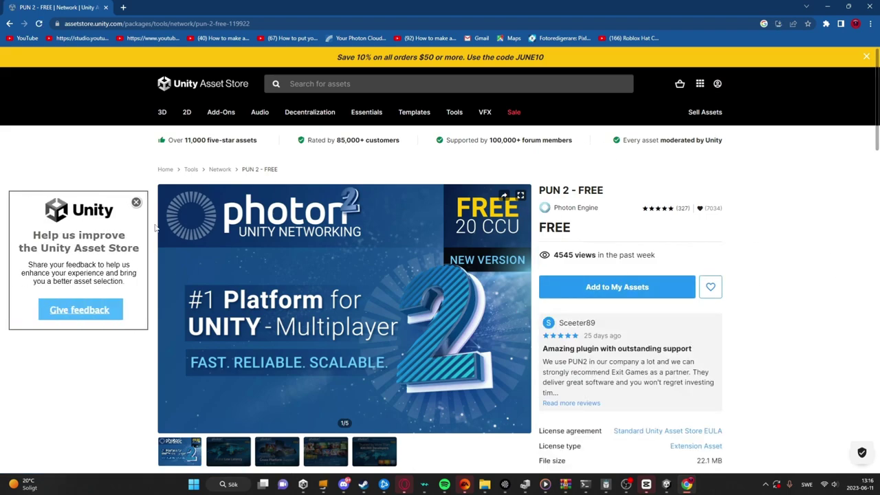
click(137, 203)
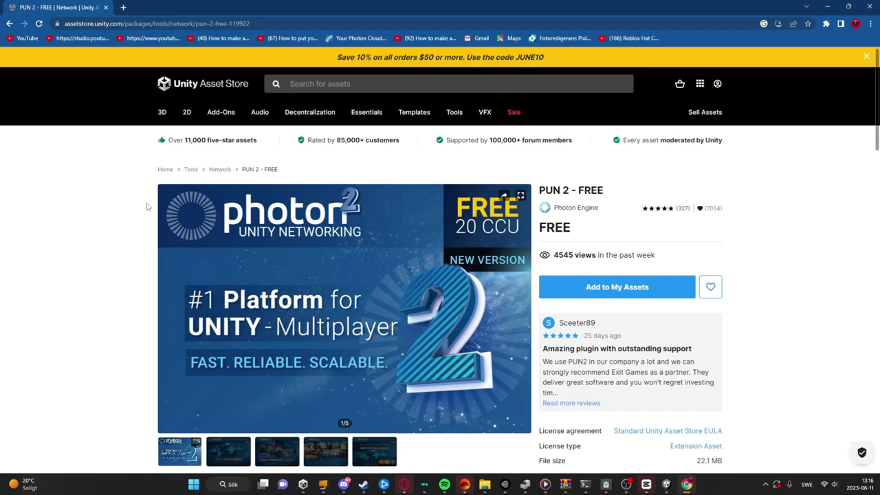
scroll(725, 312, down, 3)
scroll(664, 275, up, 3)
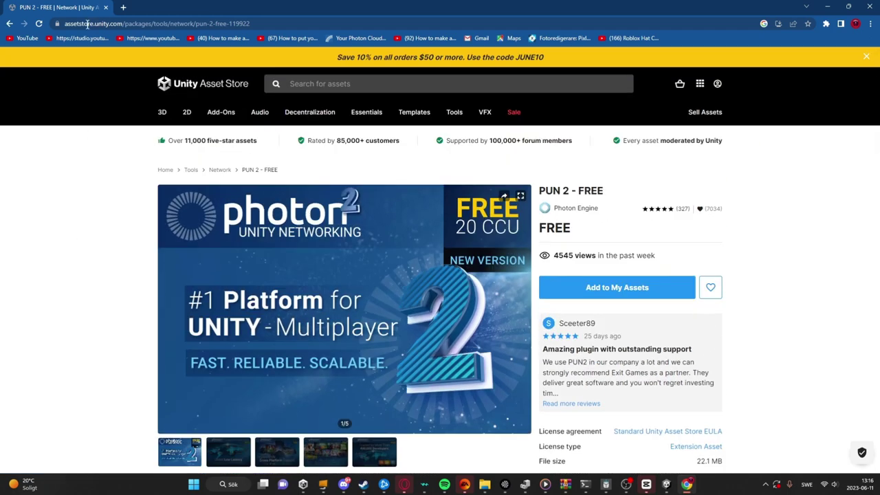
click(616, 288)
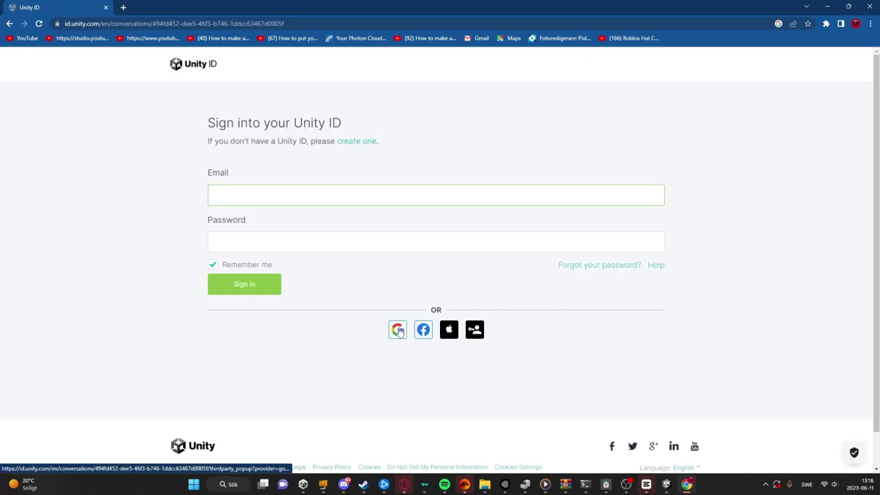
Sign in to Unity ID with a Google account, then switch to Unity's Package Manager.
click(399, 331)
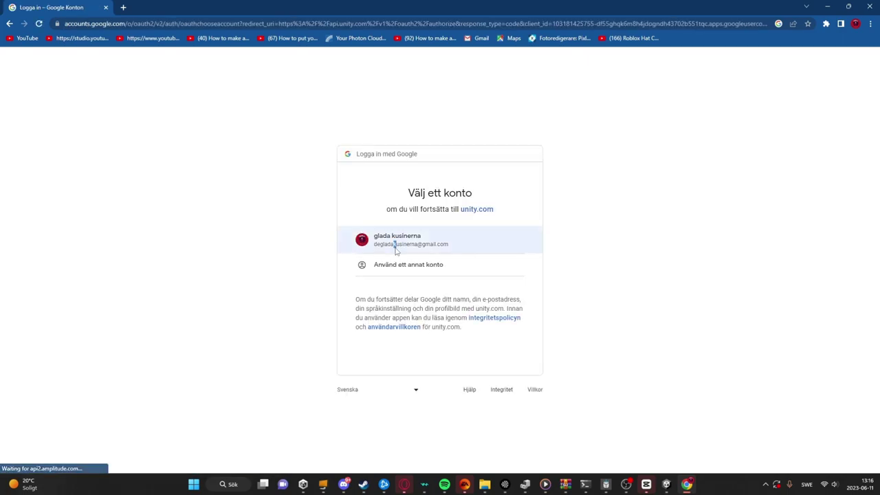
click(395, 245)
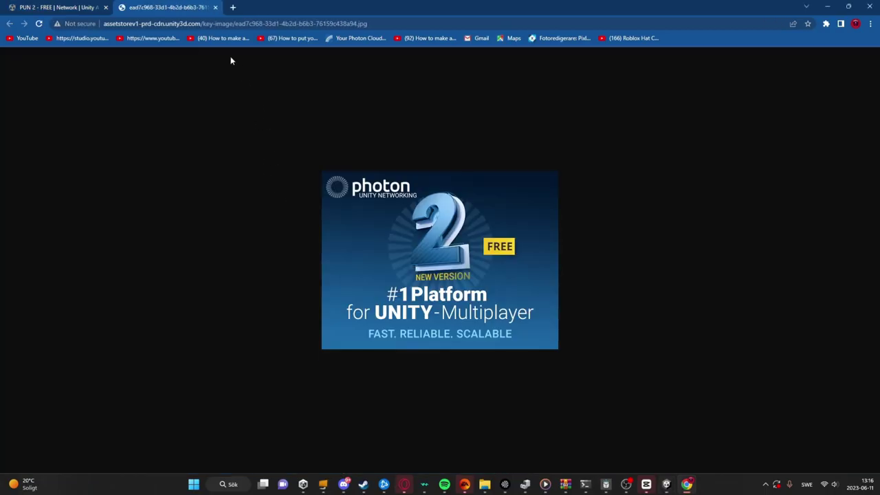
click(216, 8)
click(665, 483)
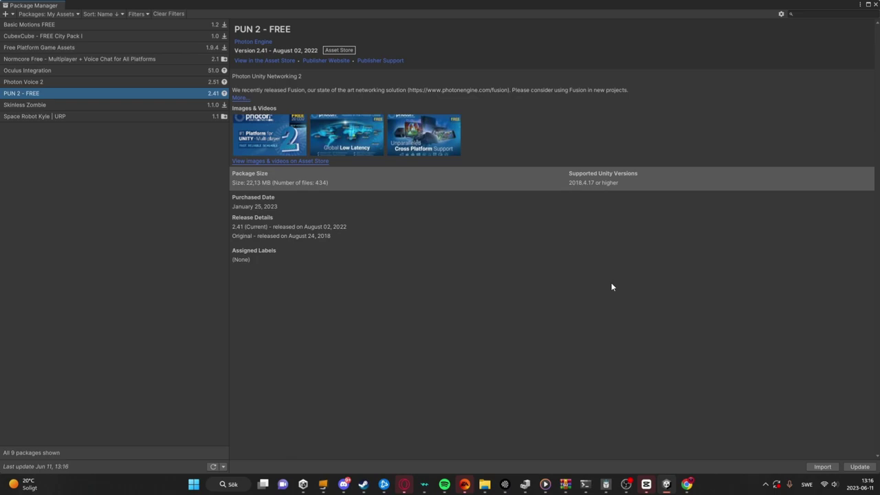
Update PUN 2 - FREE to 2.42, import all its files, and move the PUN Setup wizard aside.
click(859, 467)
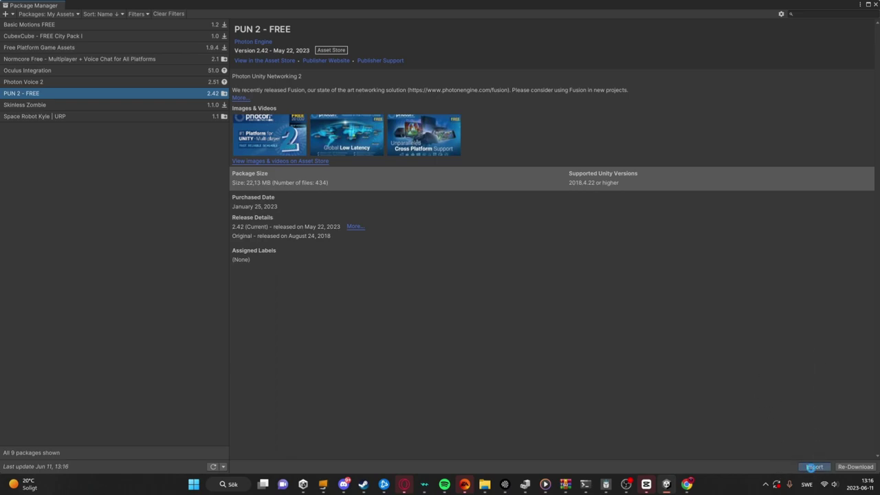
click(811, 466)
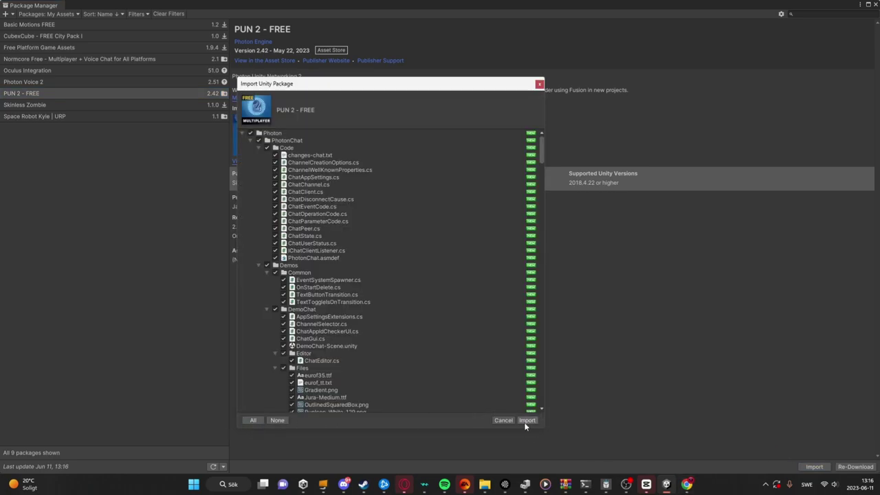
click(526, 419)
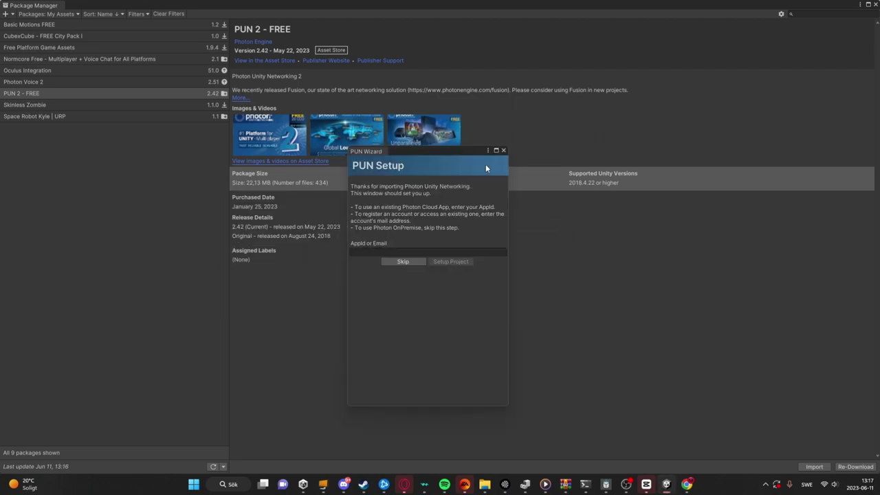
drag(460, 152, 487, 199)
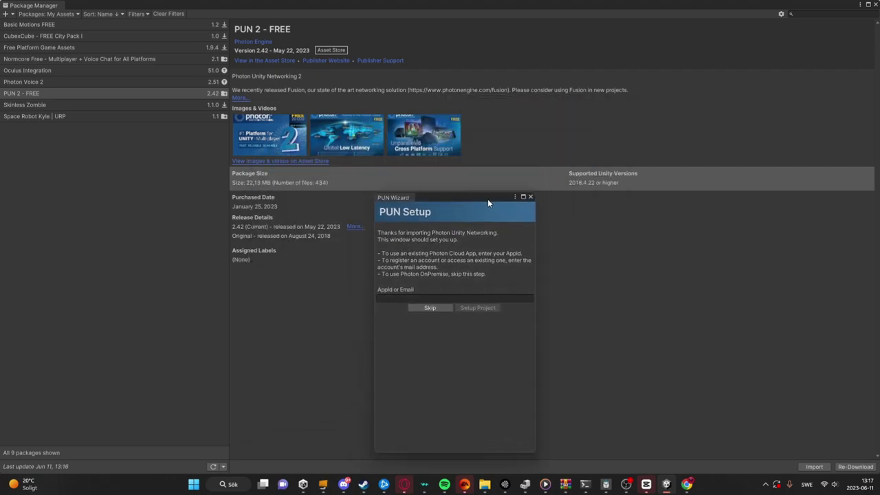
click(686, 484)
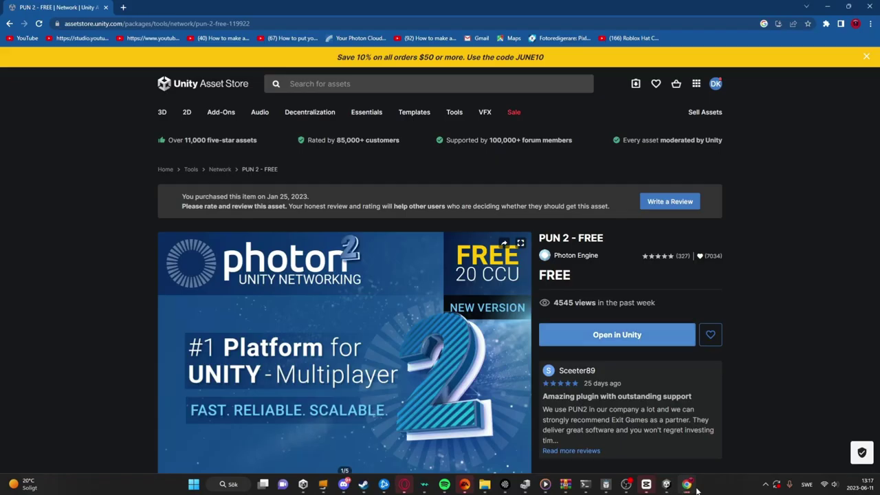
In a new tab, rerun the 'photon pun' search and open the Photon Engine PUN page.
click(123, 7)
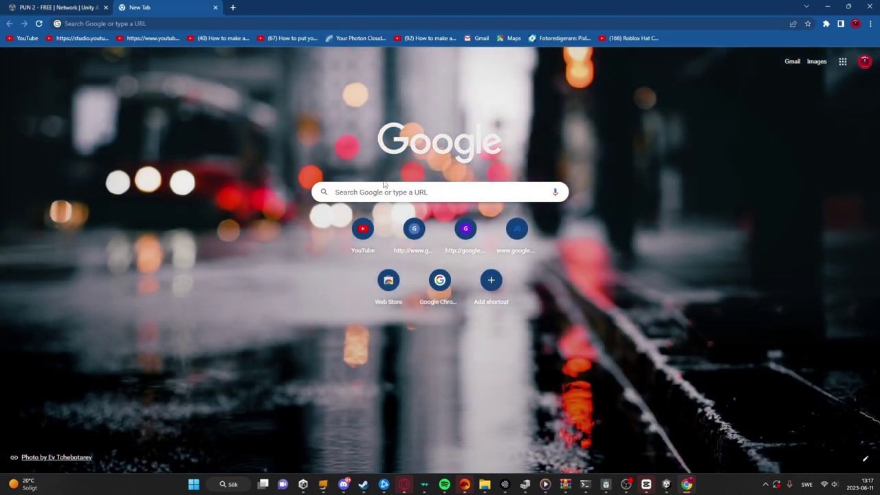
click(381, 185)
click(382, 213)
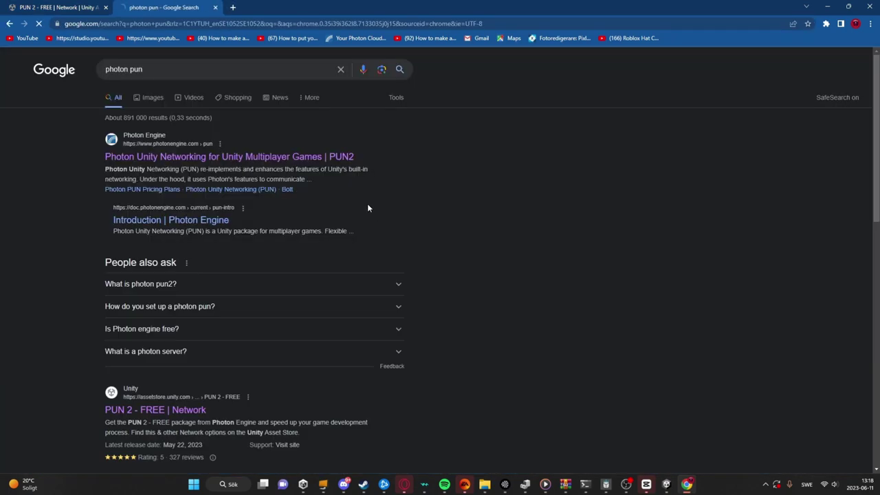
click(126, 157)
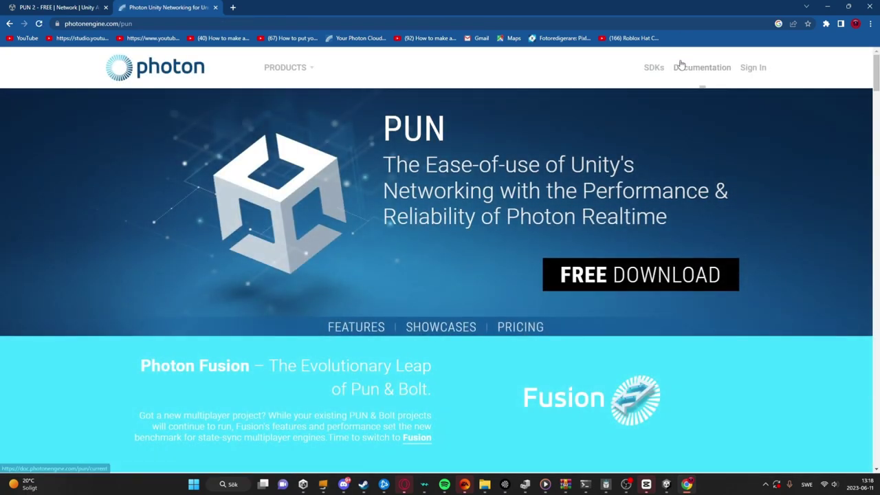
Sign in to Photon after passing the reCAPTCHA check, then open the account Dashboard.
click(753, 77)
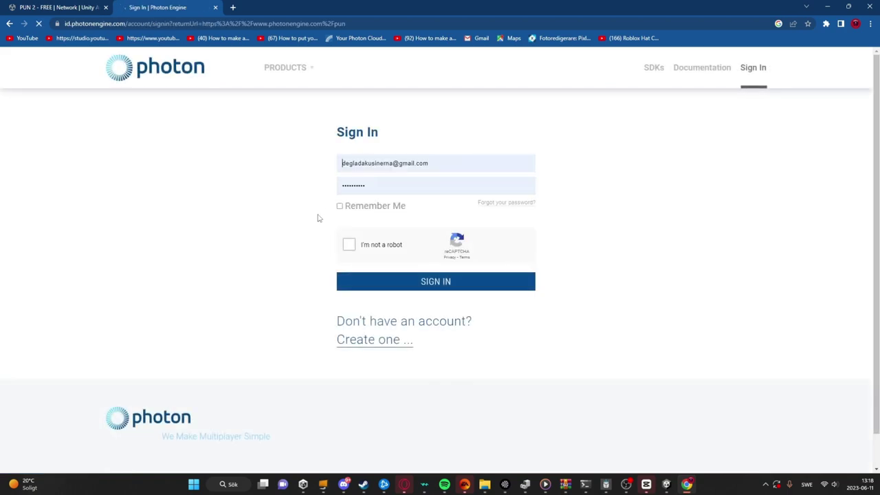
click(374, 278)
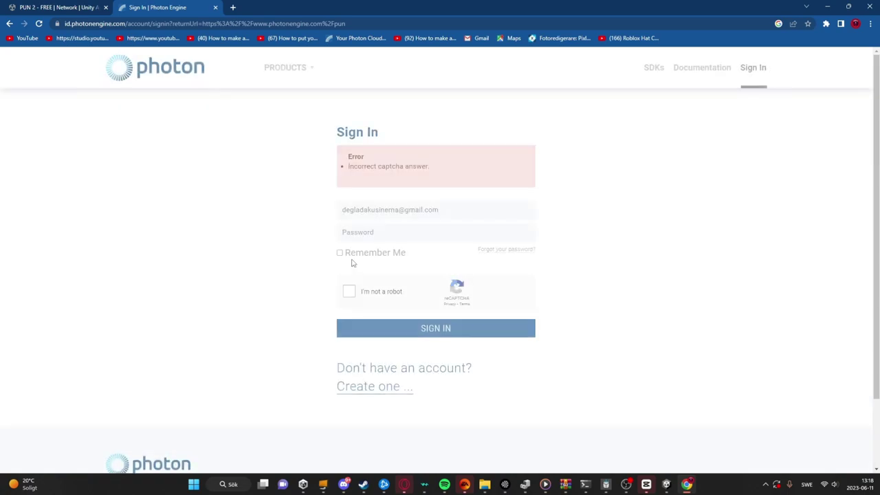
click(349, 292)
click(368, 335)
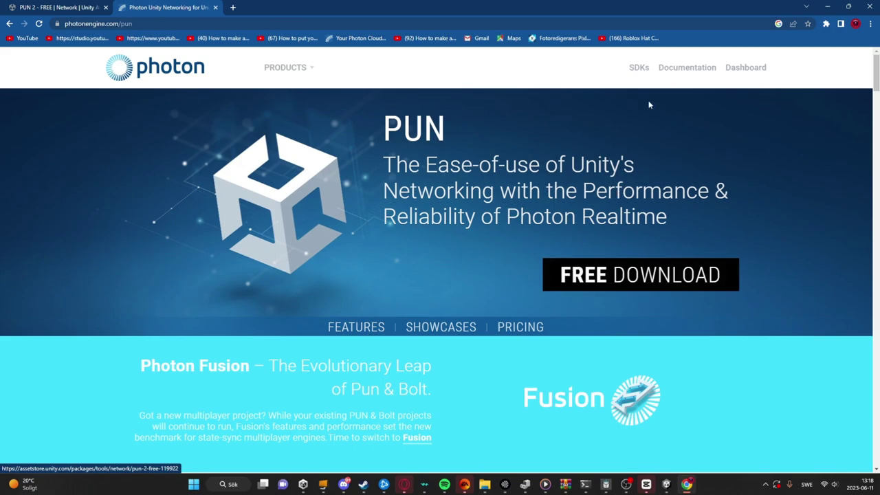
click(670, 72)
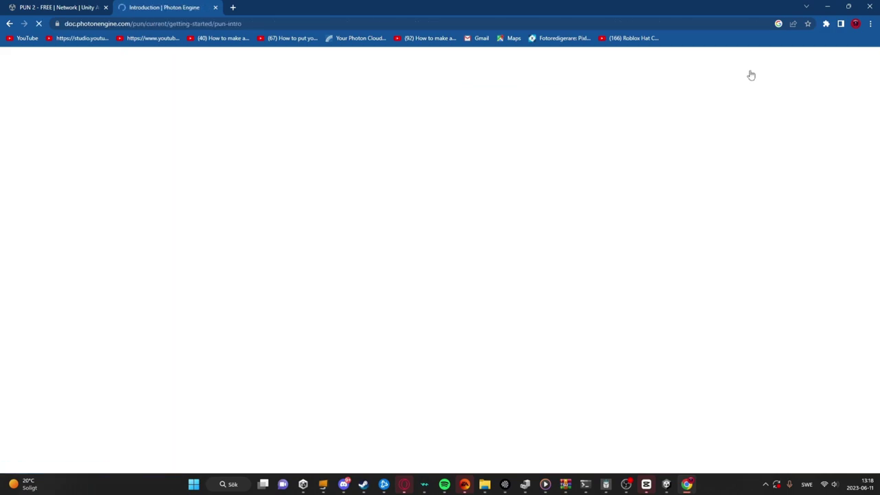
click(752, 66)
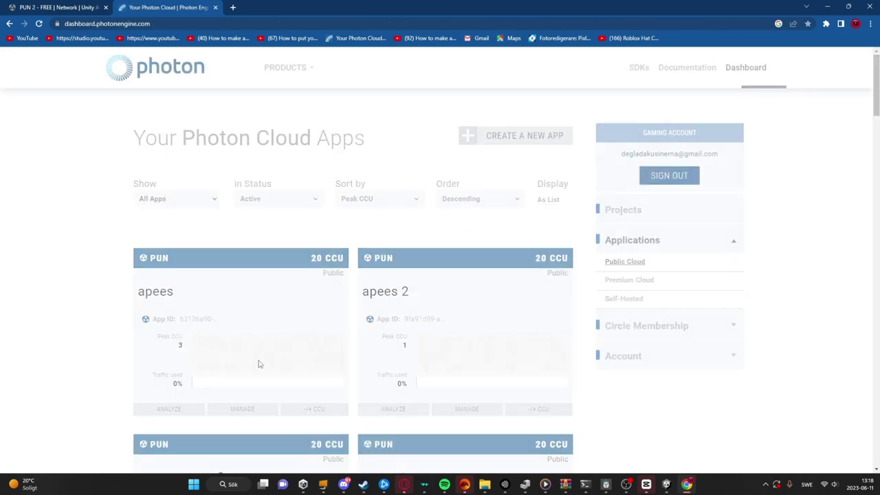
Create a new Photon app named 'gorilla tag fangame' with the Pun SDK, then return to the apps list.
click(507, 136)
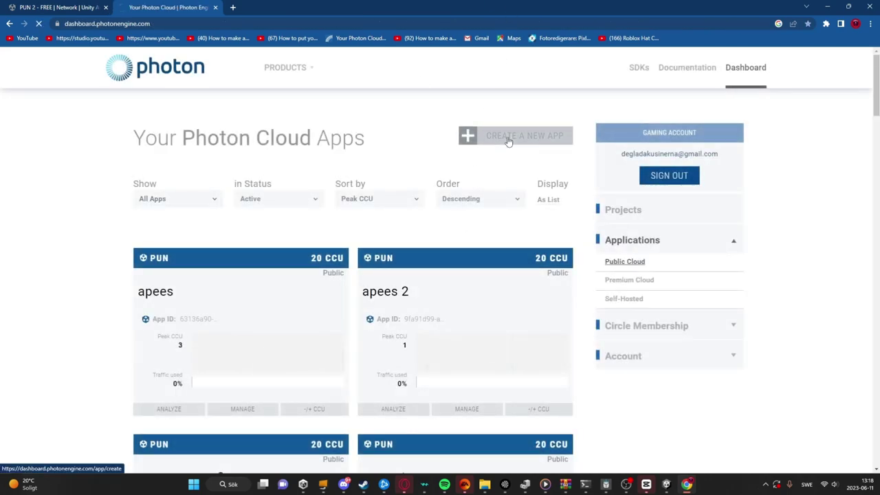
scroll(350, 247, down, 1)
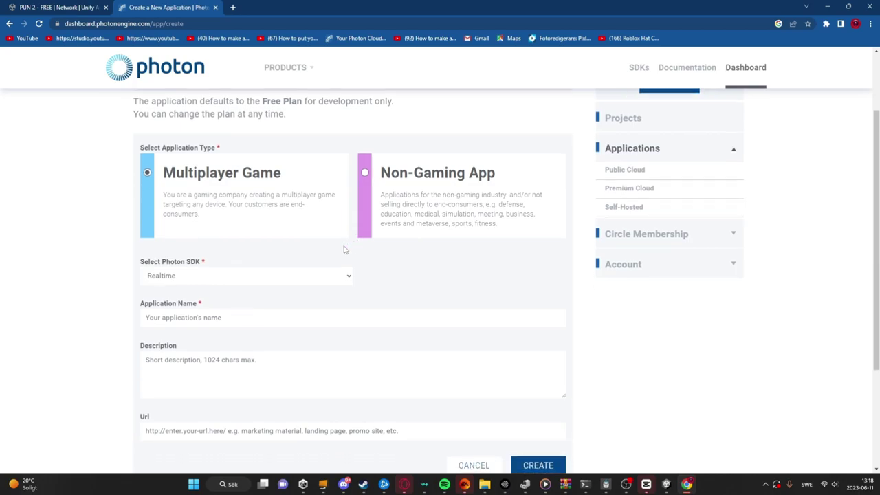
click(215, 275)
click(188, 321)
click(222, 318)
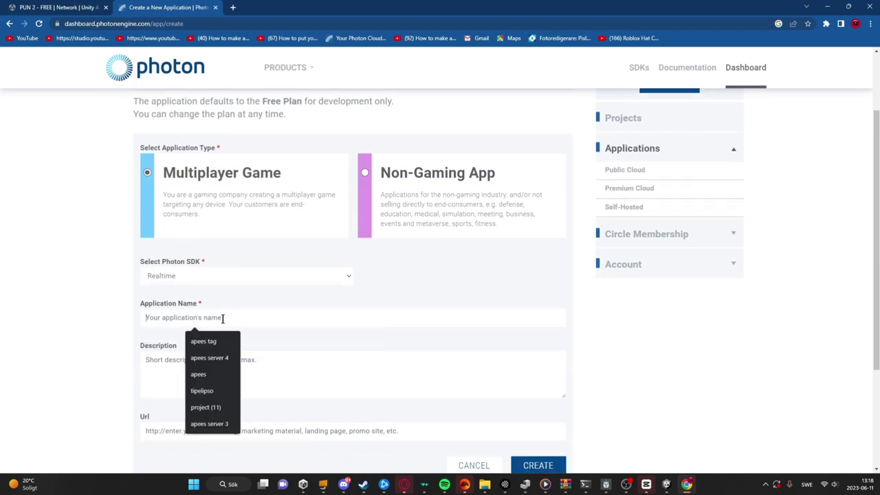
text(goril)
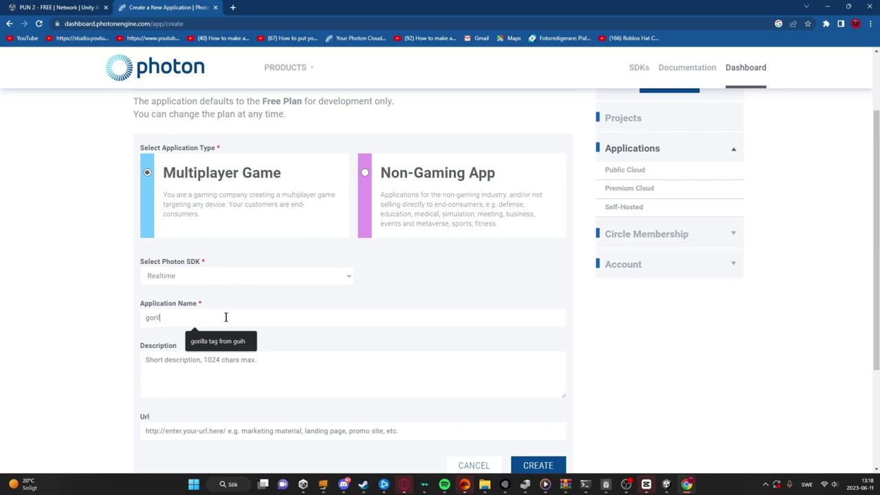
text(la tag fangame)
scroll(225, 317, down, 1)
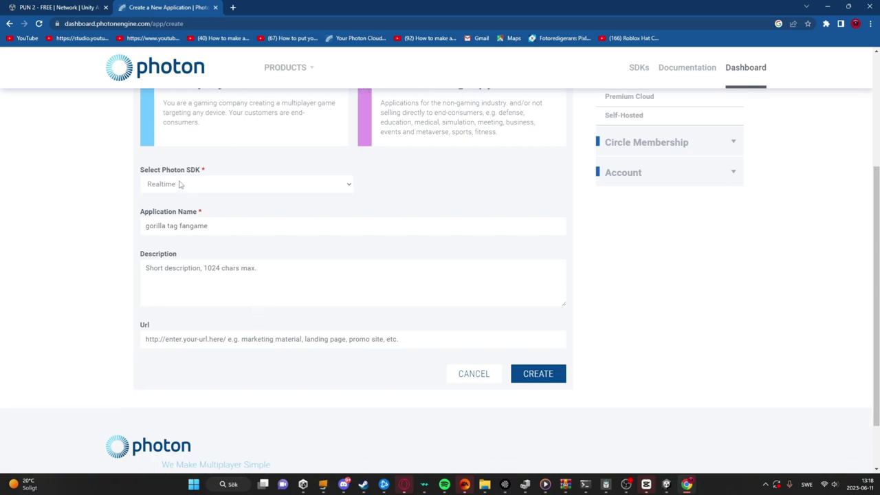
click(180, 184)
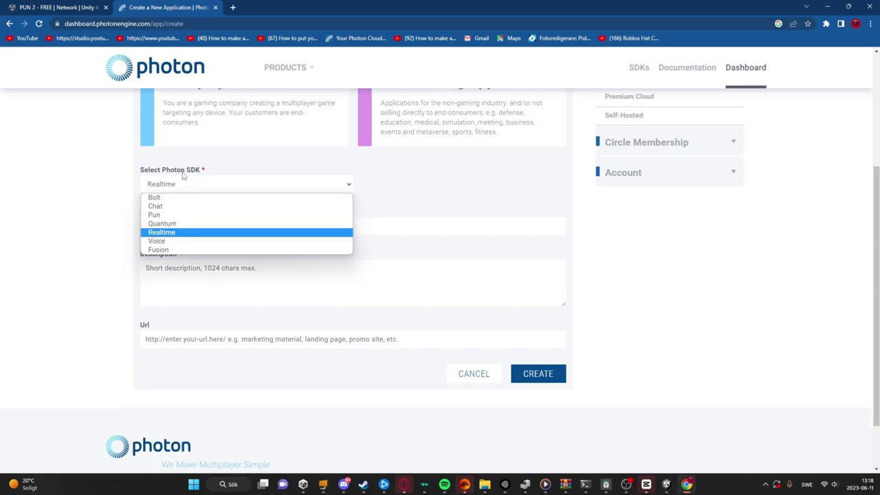
click(184, 216)
click(538, 375)
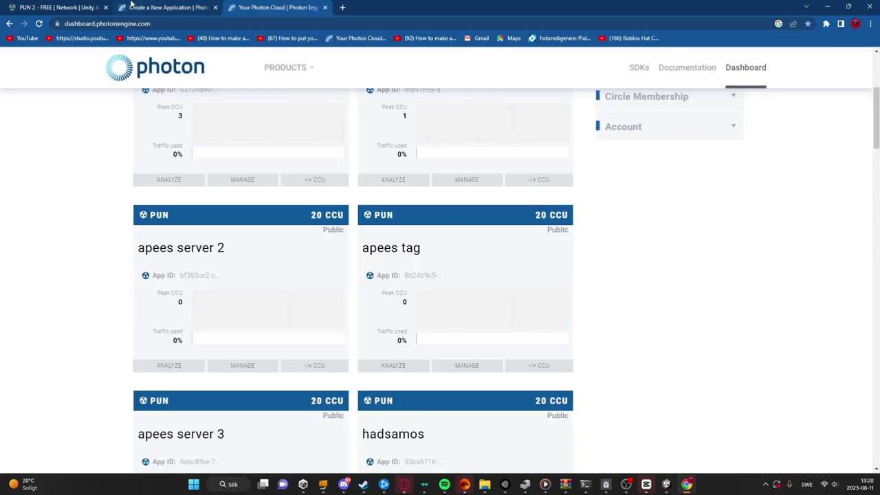
click(135, 6)
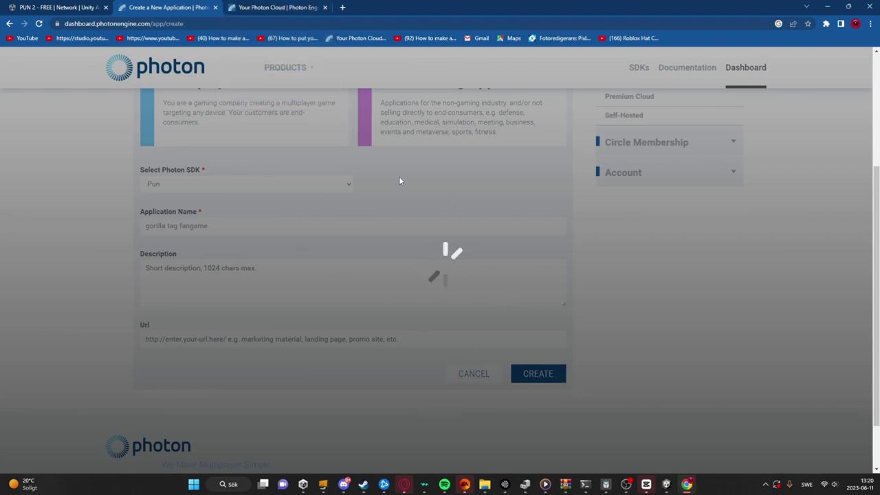
click(269, 7)
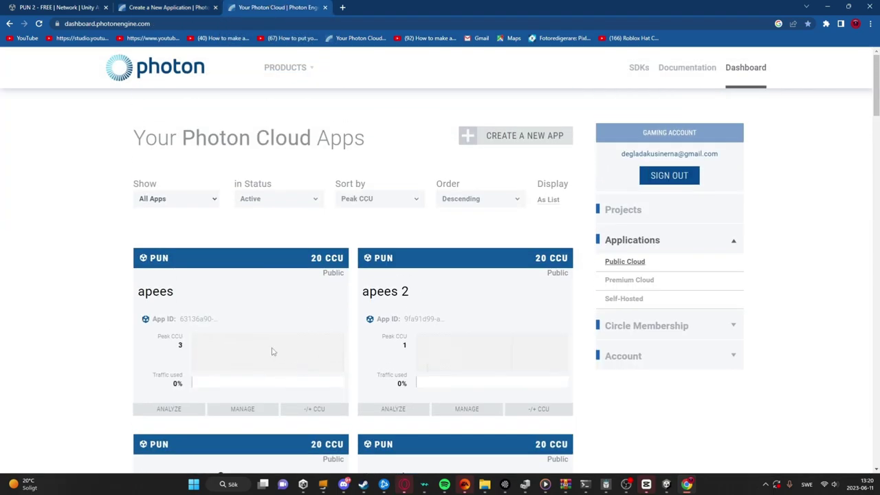
Reveal and select the full App ID on the apees tag app card.
scroll(313, 314, up, 1)
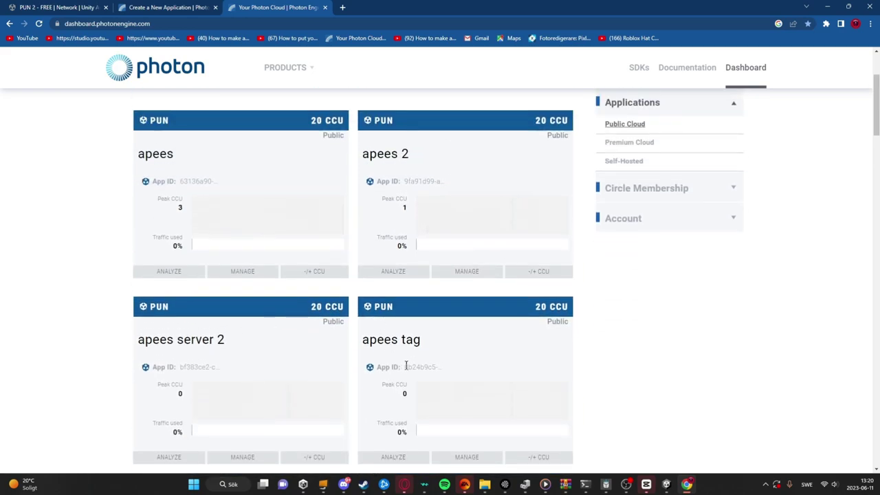
scroll(404, 367, down, 2)
drag(429, 242, 360, 258)
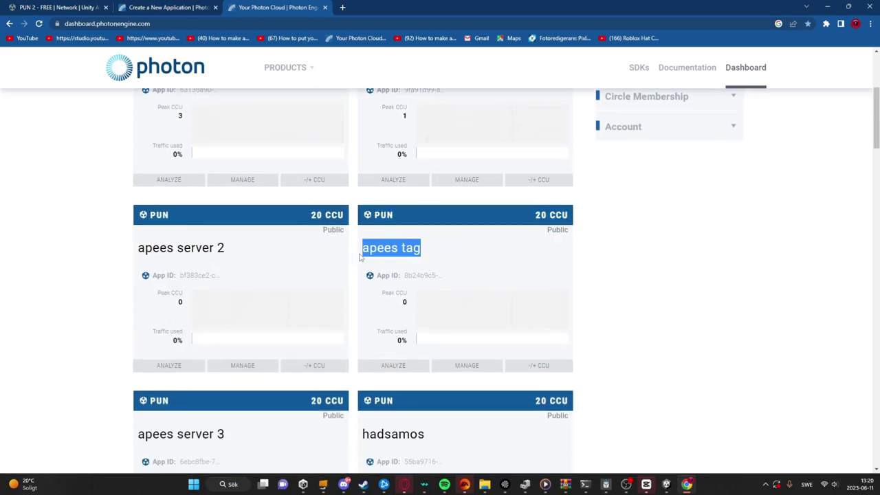
click(462, 268)
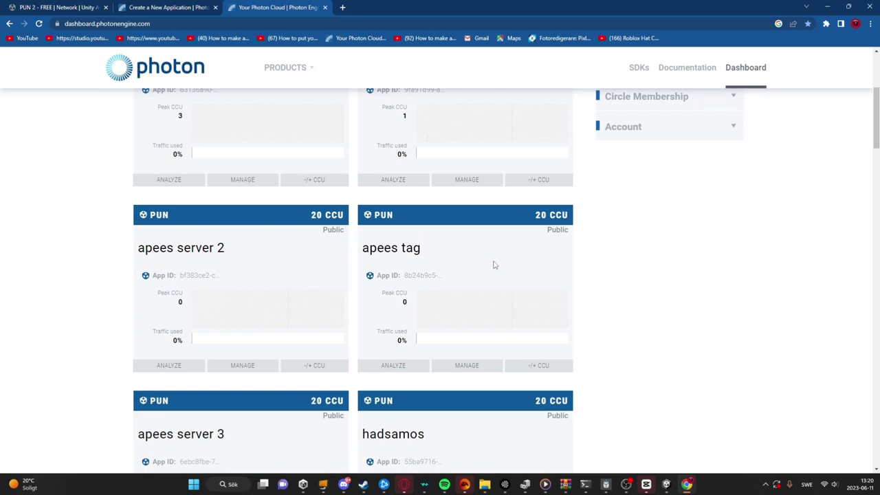
click(429, 275)
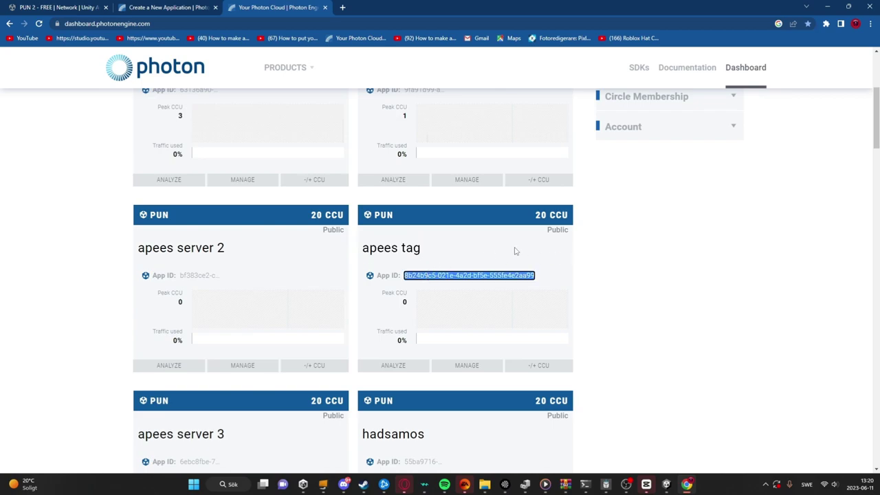
click(388, 263)
drag(376, 277, 403, 279)
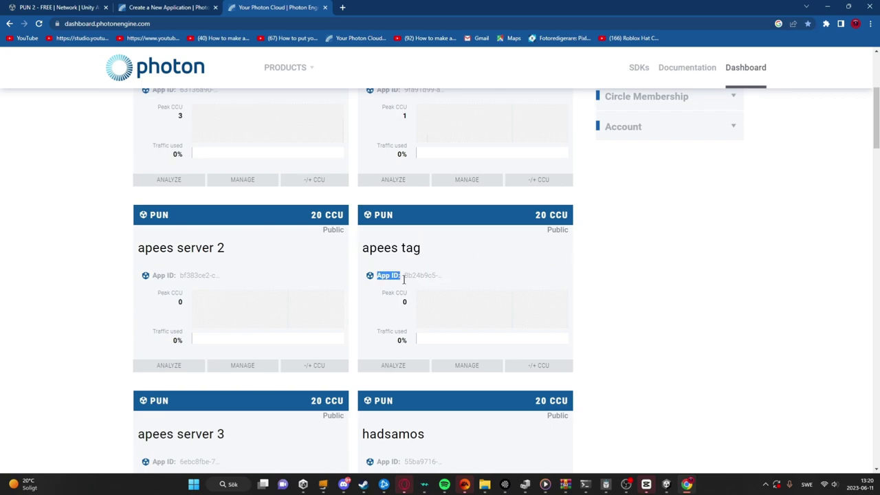
click(389, 286)
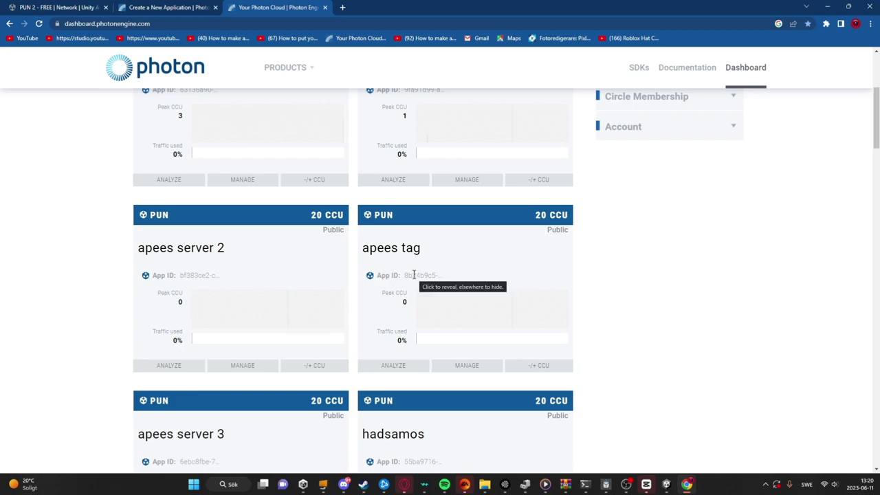
click(414, 276)
key(ctrl+c)
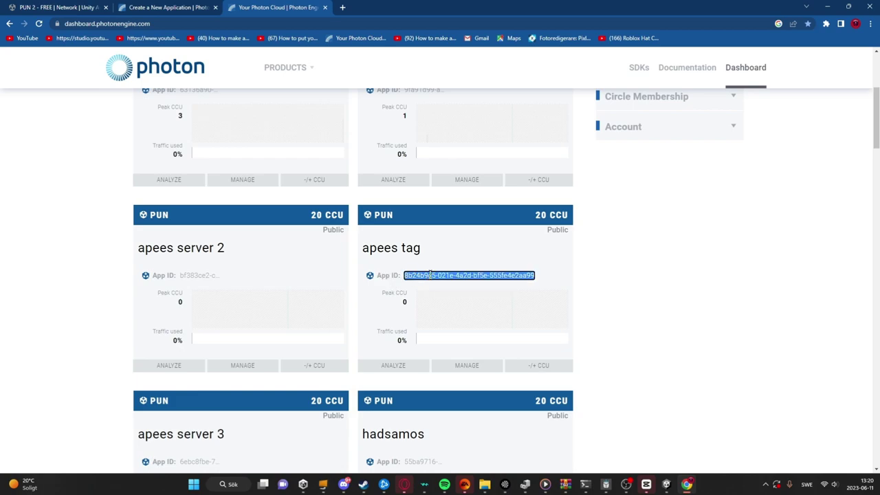
click(666, 485)
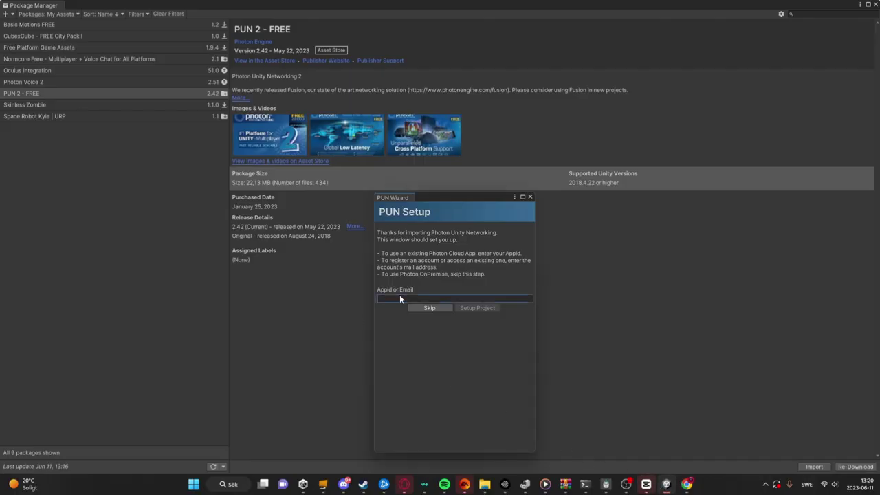
Paste the apees tag App ID into the PUN Wizard, run Setup Project, and close the wizard.
key(ctrl+v)
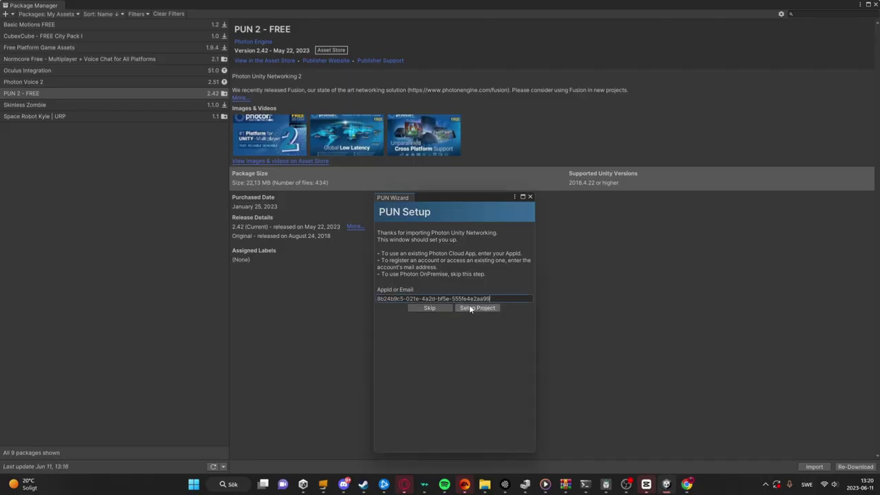
click(470, 308)
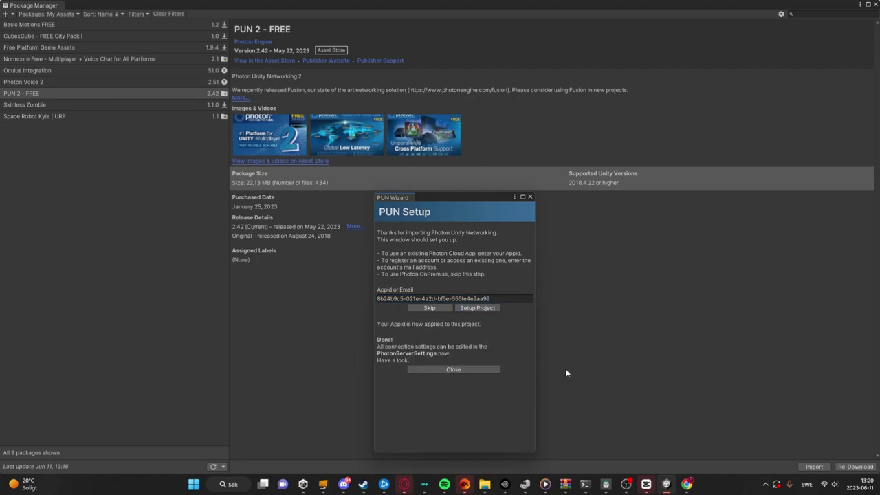
click(457, 371)
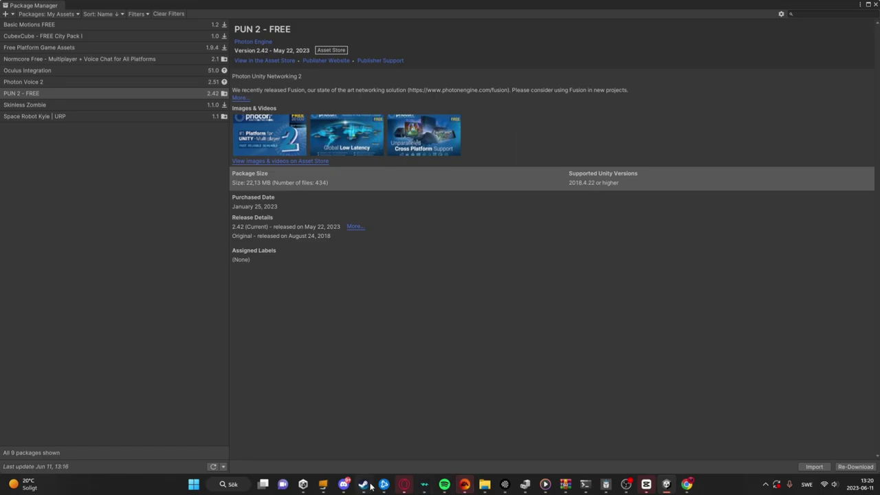
click(682, 485)
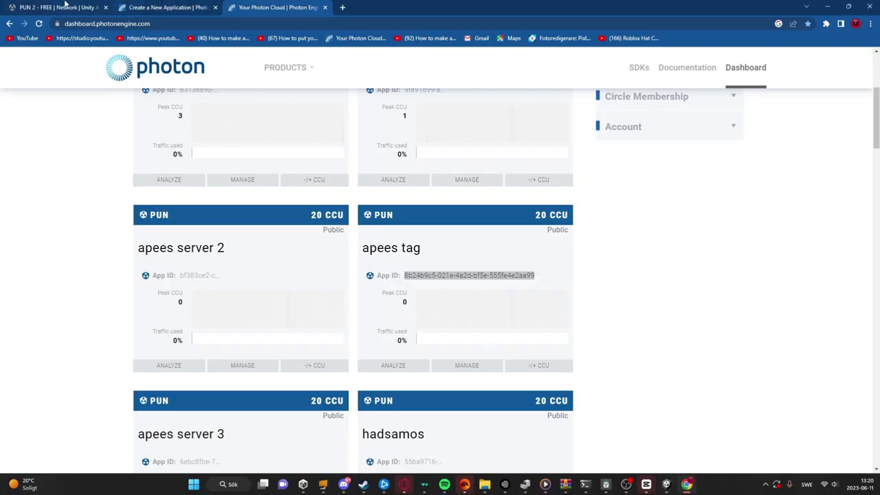
Visit the Photon Engine publisher page from the PUN 2 listing, then close the redirect tab.
click(59, 7)
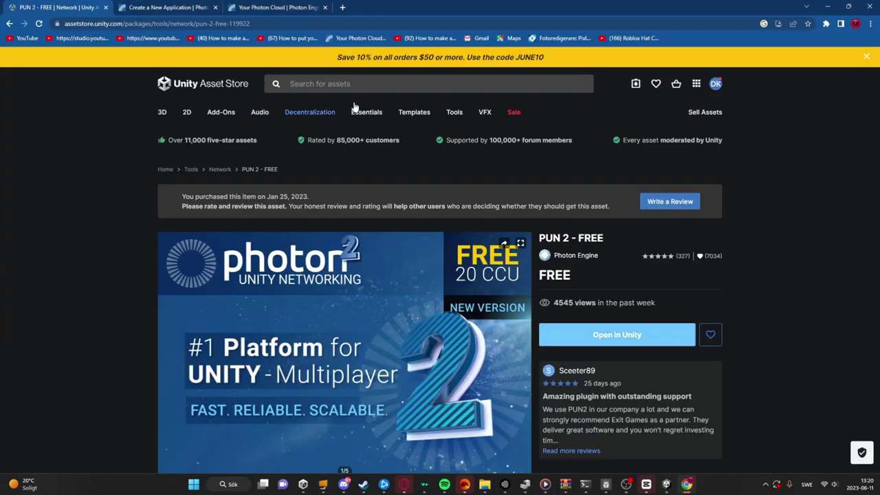
click(561, 255)
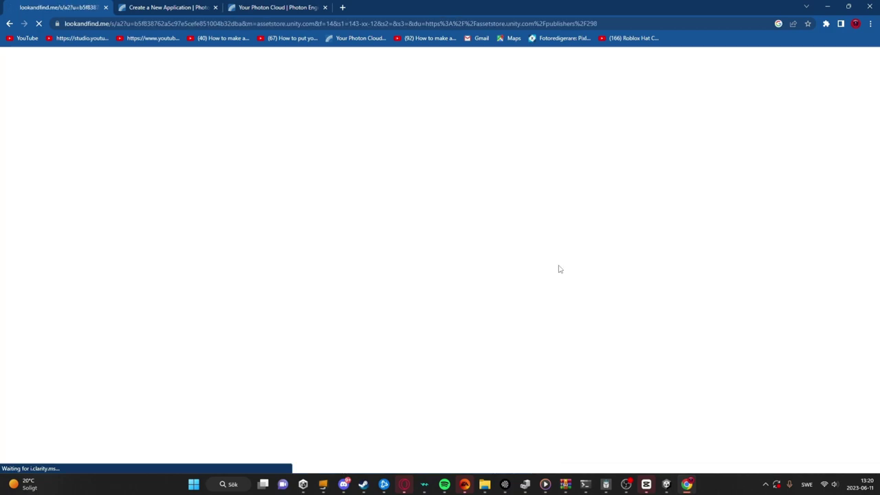
key(ctrl+w)
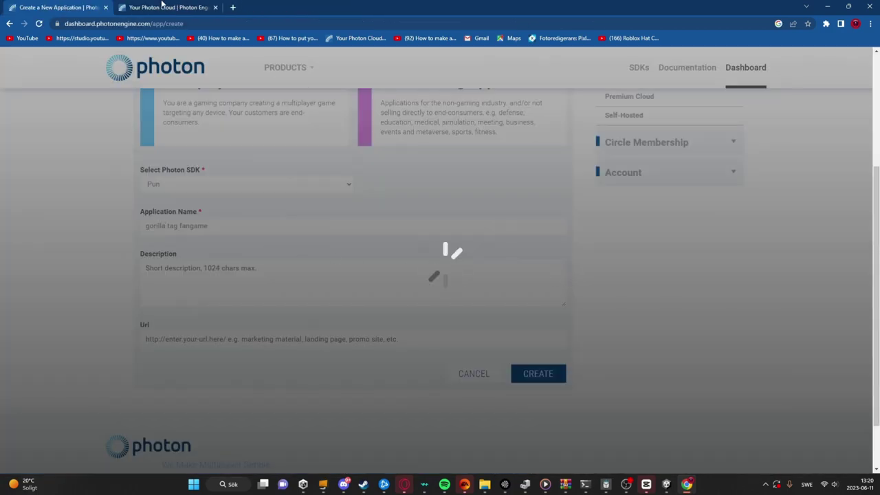
Google 'unity voice photon' and open the Photon Voice 2 Asset Store listing in Unity.
click(233, 7)
click(396, 191)
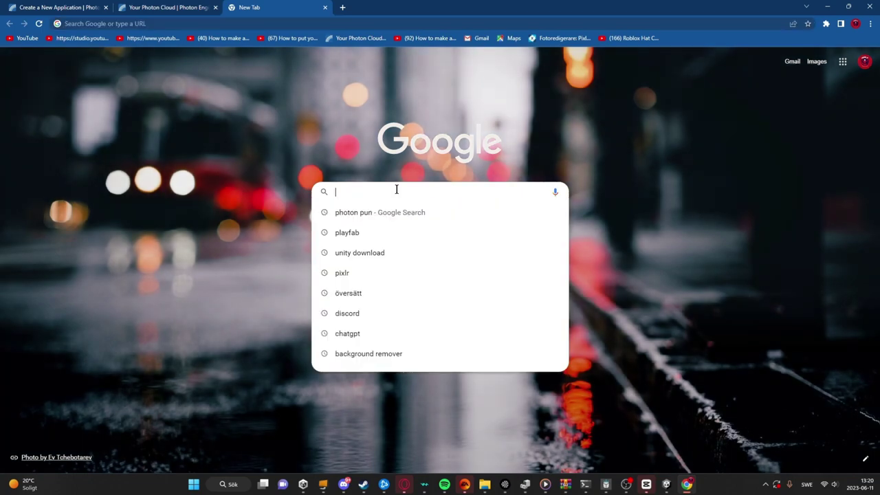
text(unity)
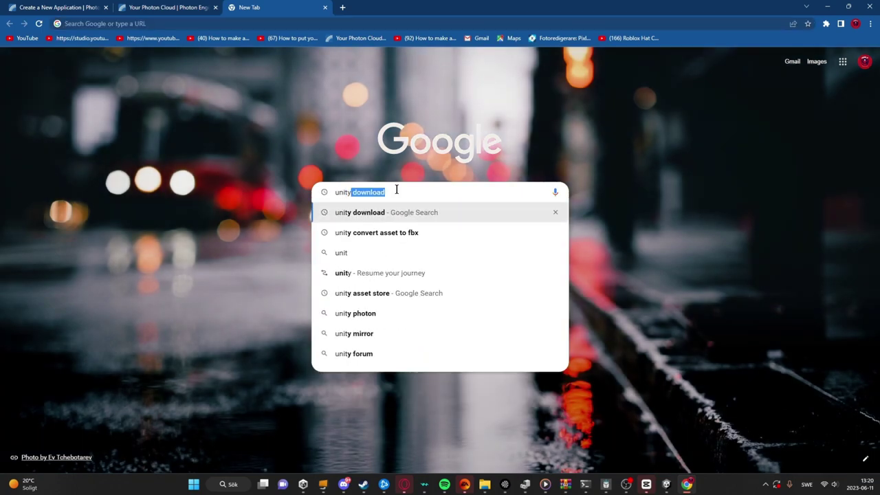
text( vice)
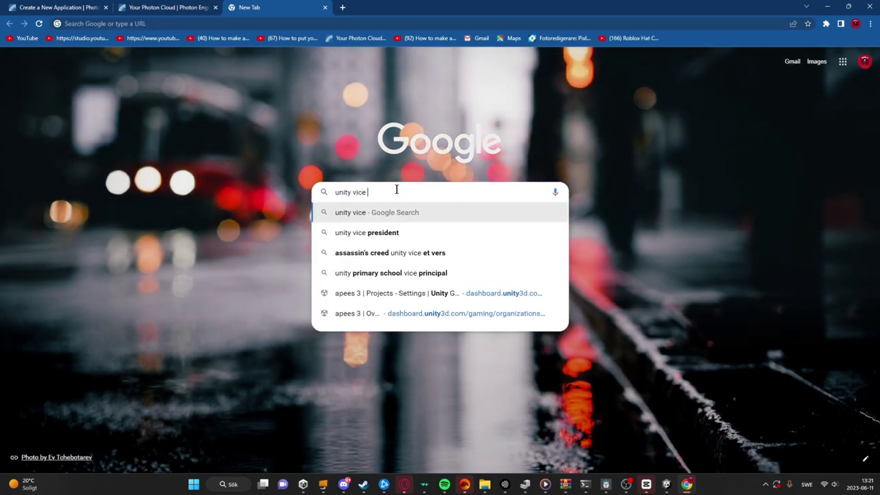
key(BackSpace)
key(BackSpace)
key(BackSpace)
text(oci)
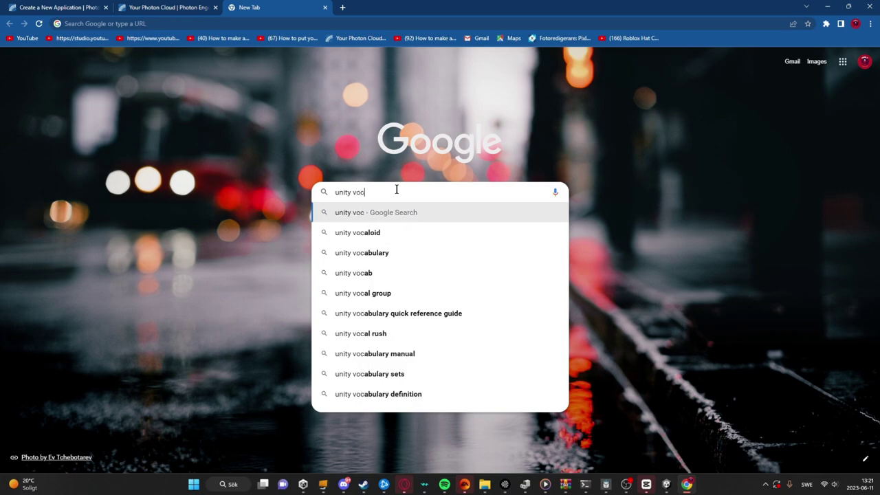
key(BackSpace)
key(BackSpace)
key(BackSpace)
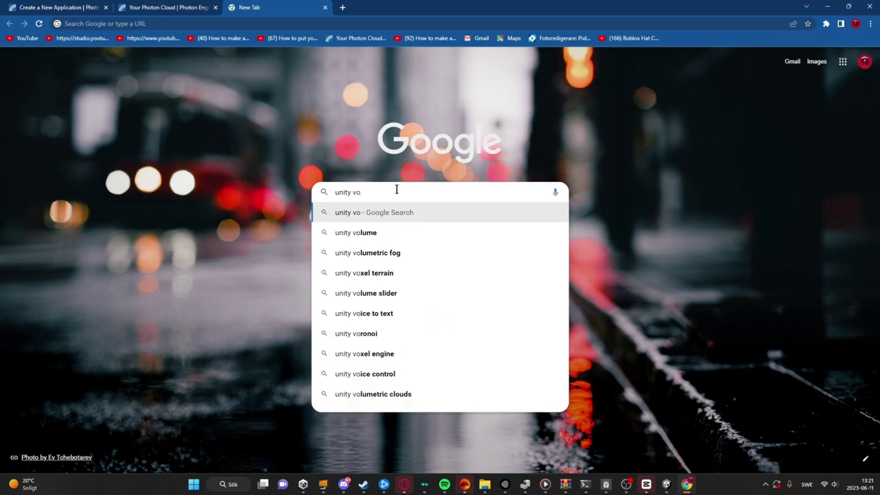
text(oice)
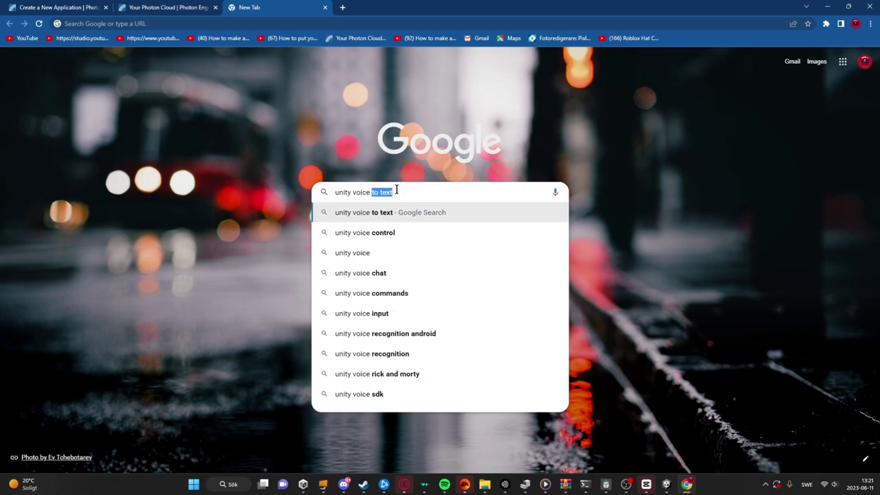
text( photon)
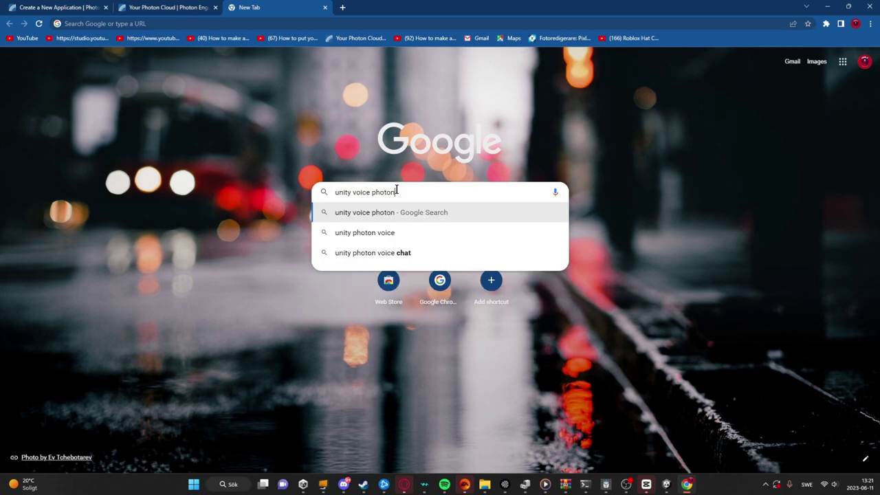
key(Return)
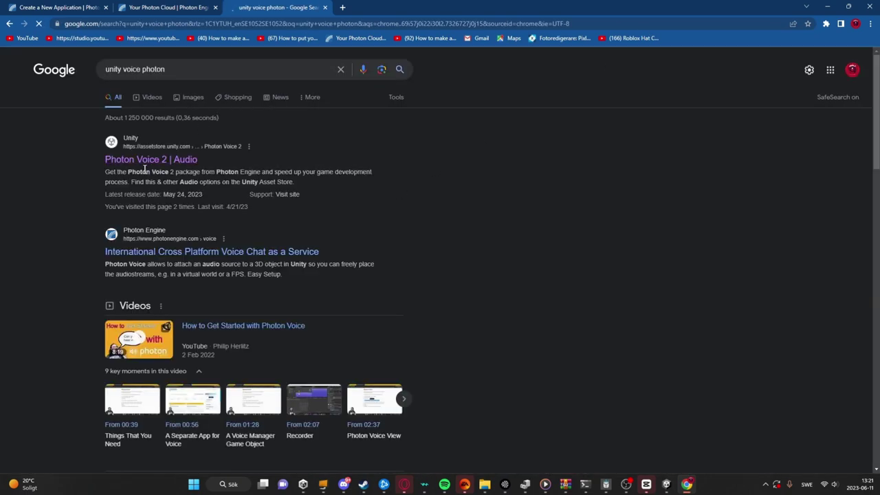
click(150, 160)
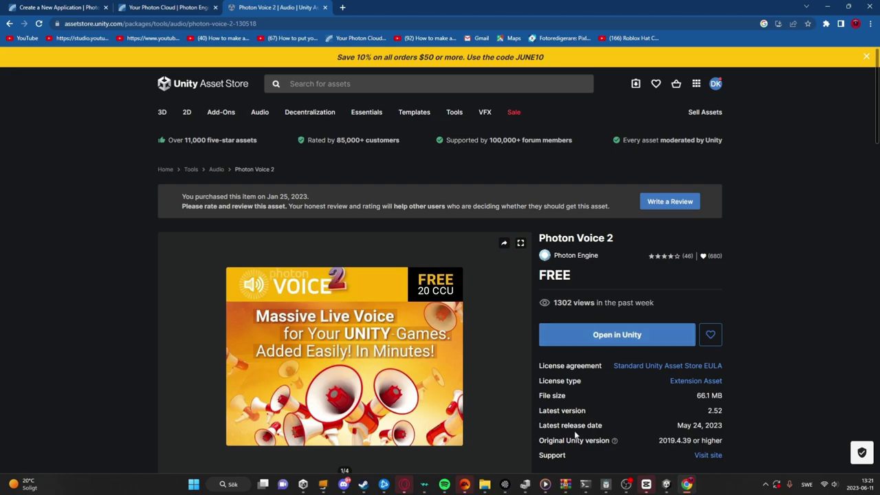
click(617, 335)
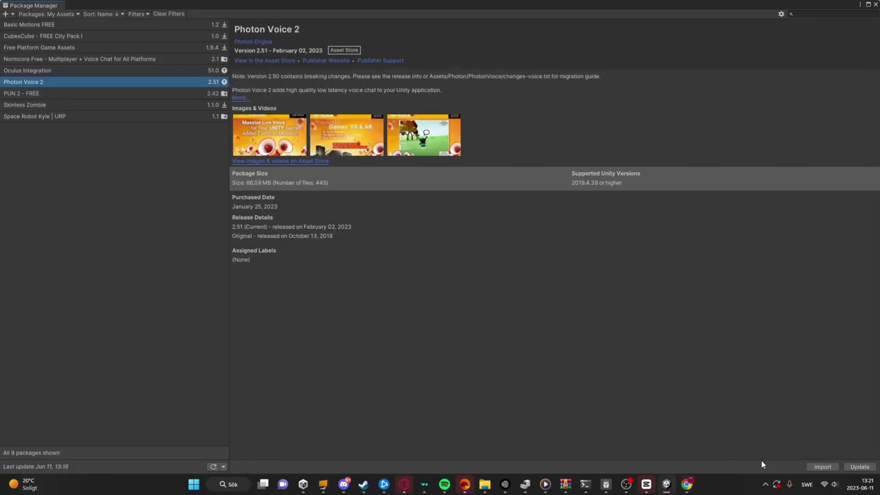
Update Photon Voice 2 to 2.52 and import all of its files.
click(849, 467)
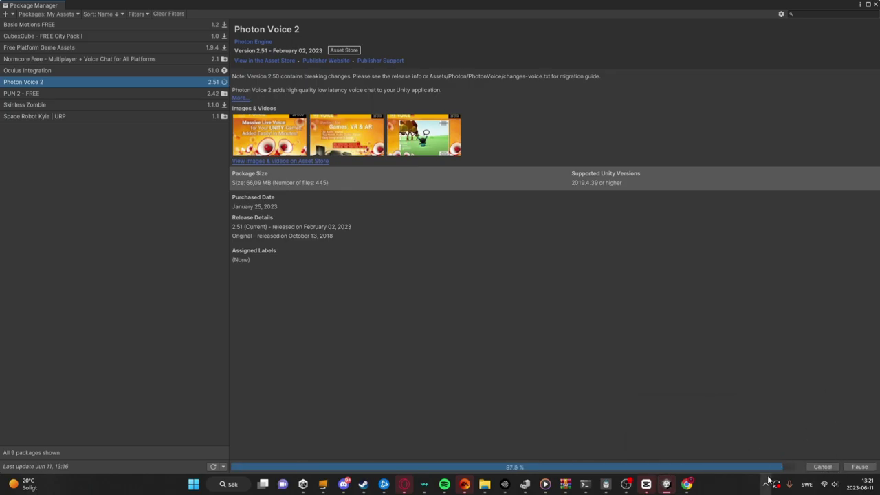
click(815, 468)
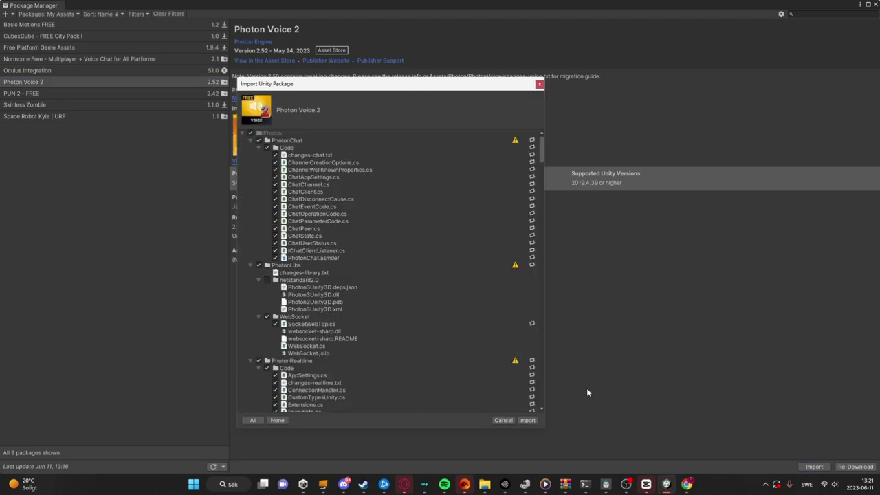
click(525, 420)
drag(375, 221, 281, 286)
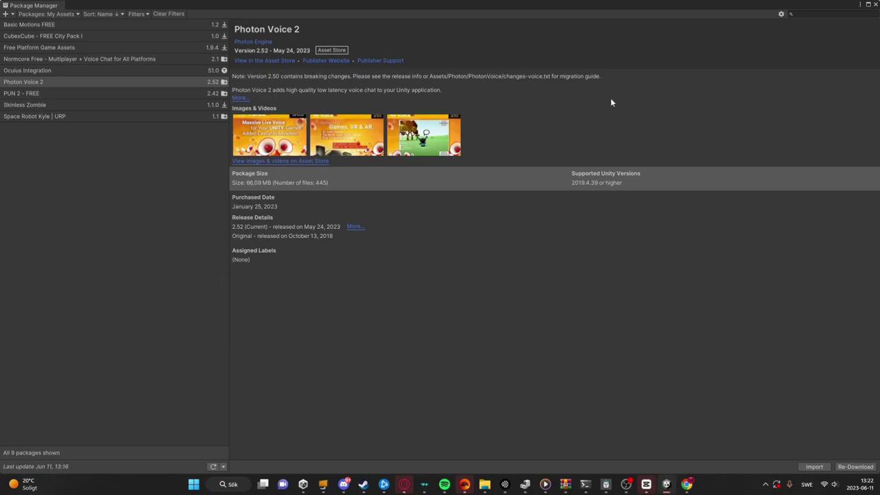
Move the package window aside and show the top-level Assets folder in the Project window.
mouse_move(612, 5)
mouse_down()
mouse_move(563, 271)
mouse_move(554, 183)
mouse_move(625, 4)
mouse_up()
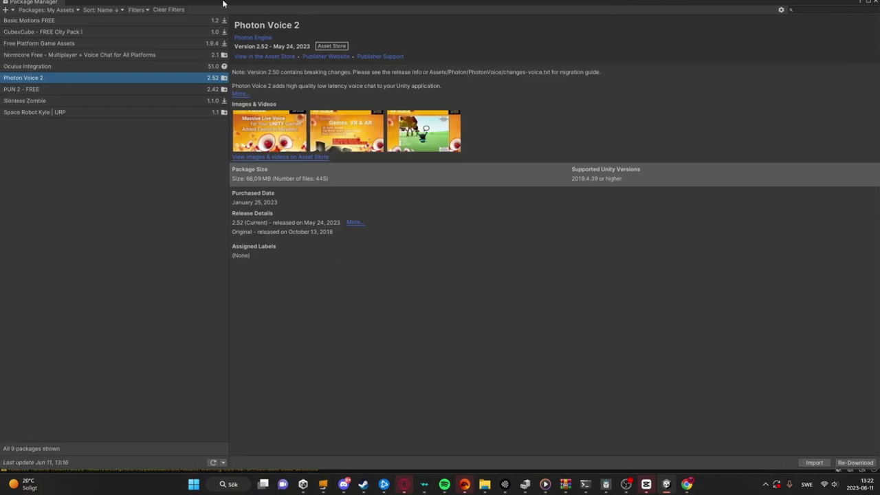
drag(167, 5, 159, 472)
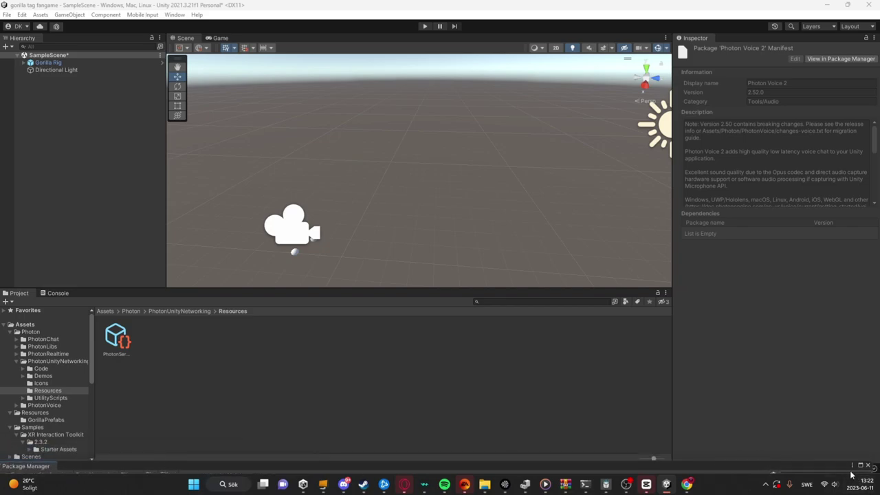
click(195, 285)
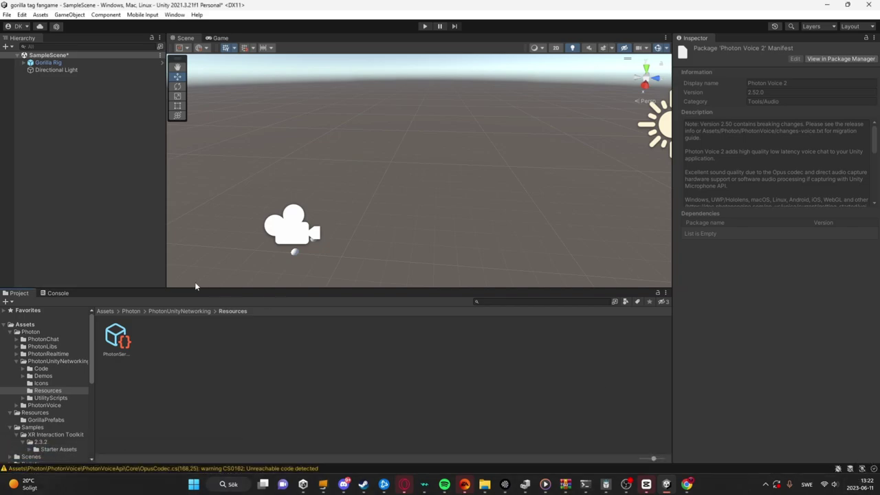
click(52, 323)
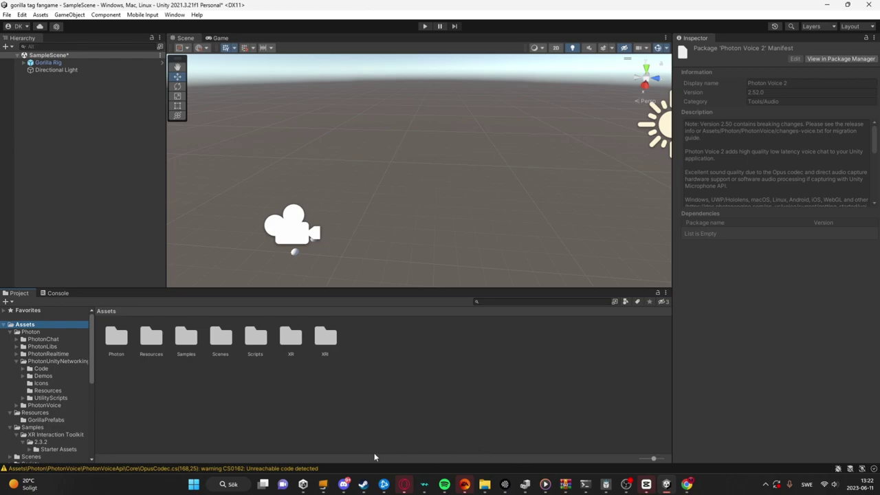
click(386, 399)
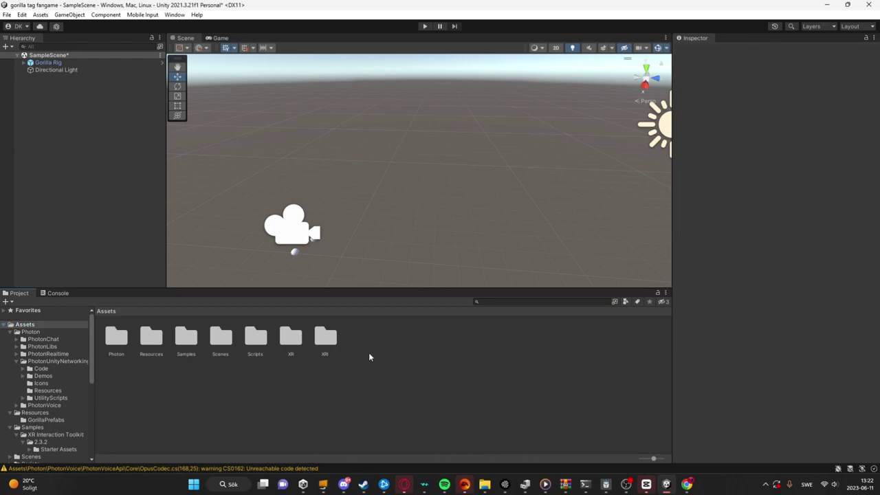
Minimize Unity and bring up the Photon Cloud dashboard in the browser.
click(827, 5)
click(168, 7)
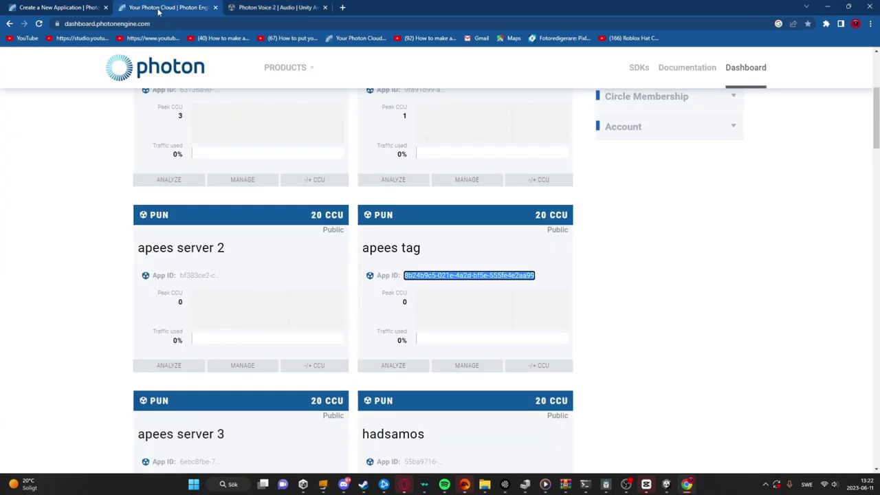
scroll(522, 369, up, 4)
scroll(636, 278, down, 6)
Create a new Photon app named 'dawda' using the Voice SDK.
click(635, 278)
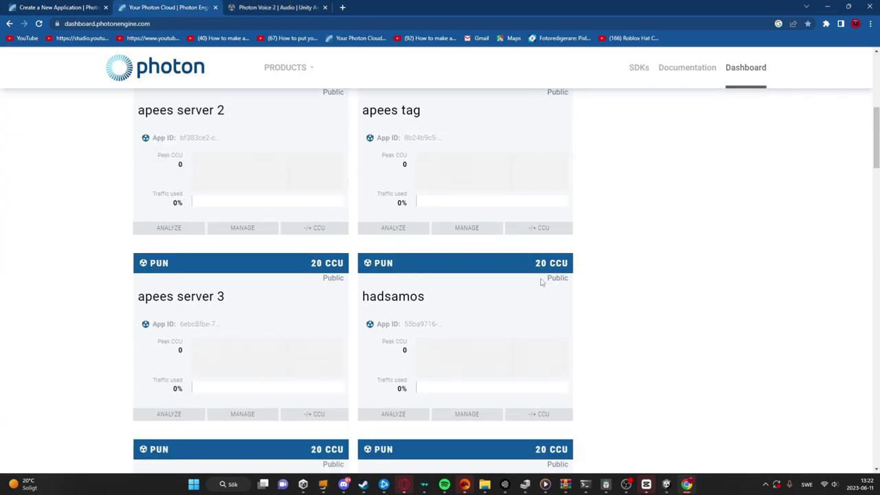
scroll(543, 280, up, 5)
click(530, 139)
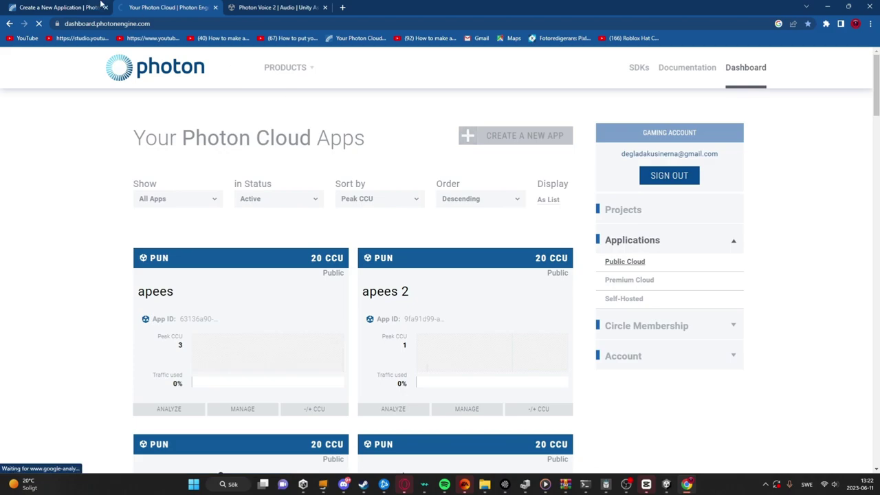
scroll(445, 314, down, 2)
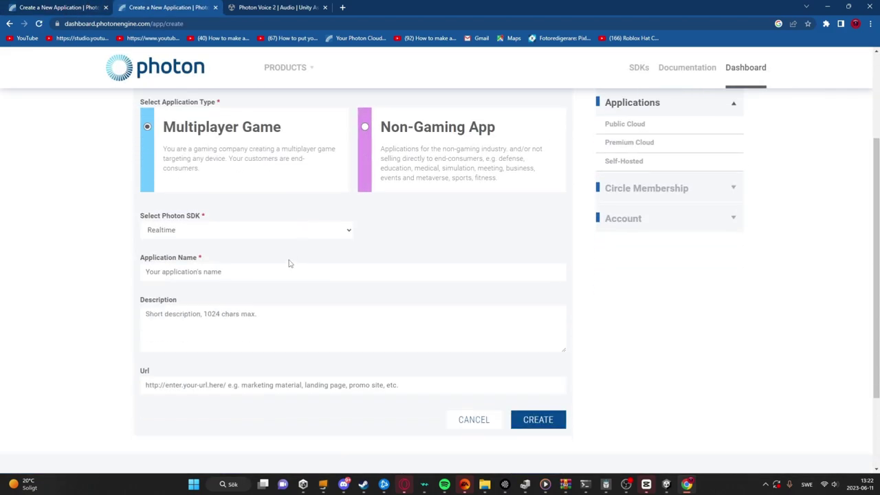
click(287, 232)
click(208, 286)
click(209, 274)
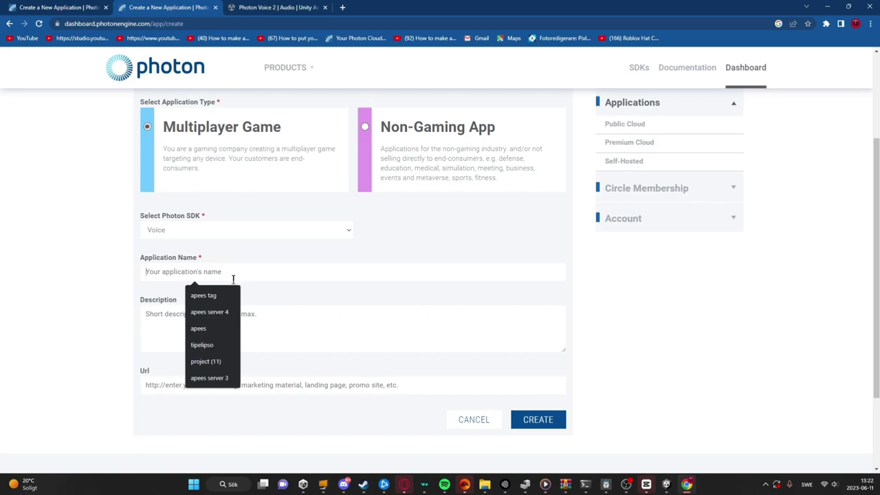
text(dawda)
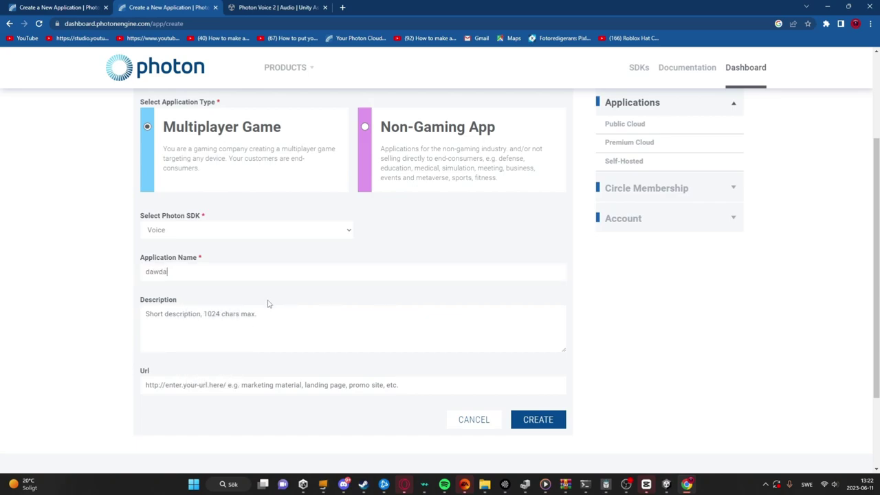
click(546, 419)
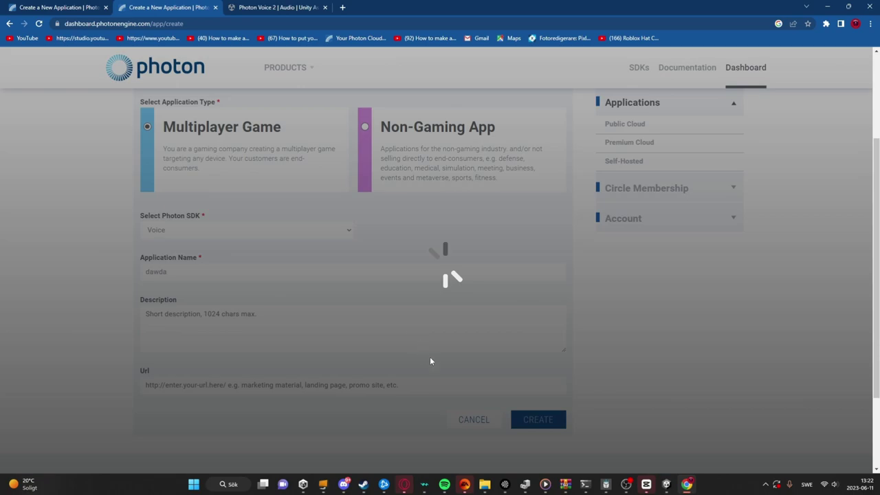
Return to the Photon Cloud apps list and scroll down to the apees tag card.
click(275, 7)
click(173, 7)
click(10, 24)
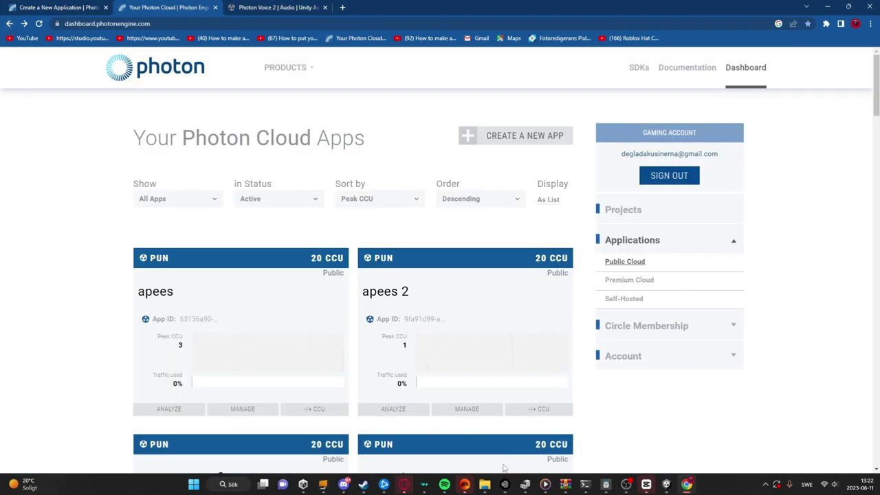
scroll(530, 413, down, 5)
scroll(430, 334, down, 7)
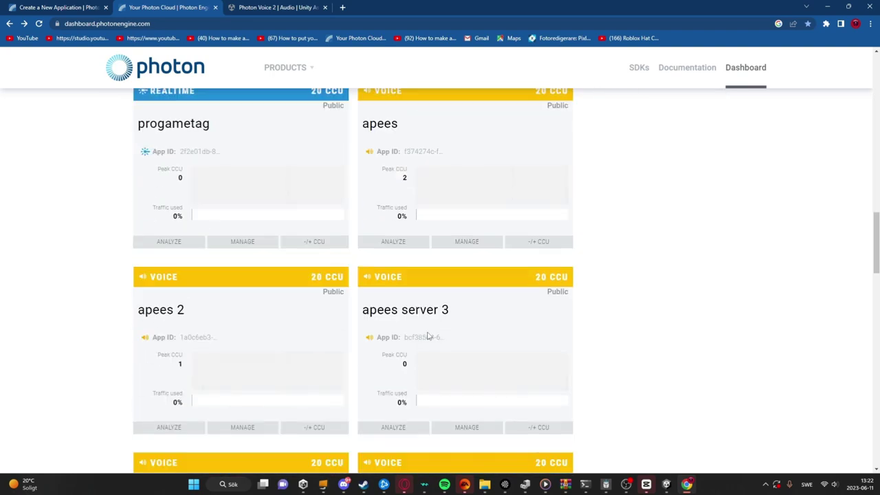
scroll(427, 328, up, 2)
scroll(415, 324, down, 2)
scroll(416, 325, down, 7)
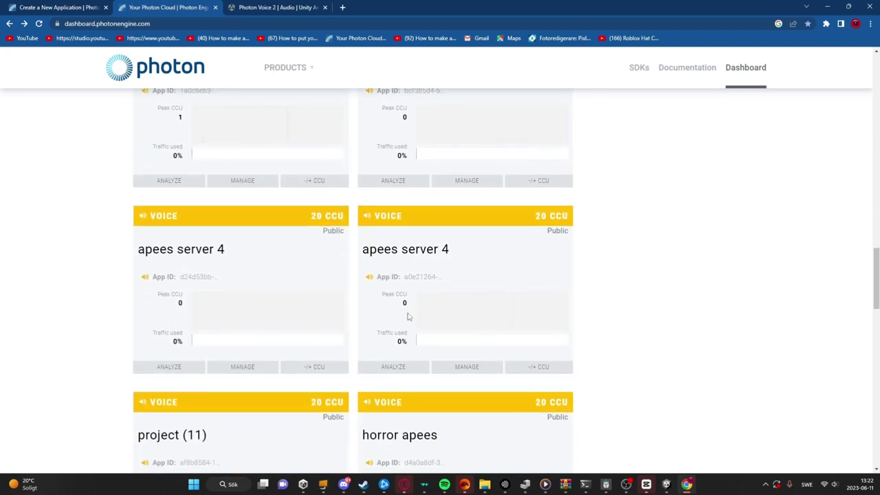
scroll(403, 313, down, 4)
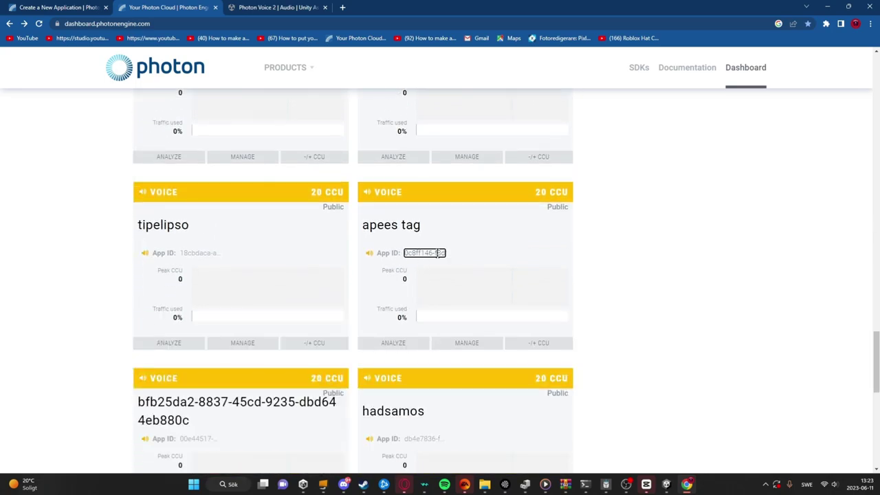
Reveal and select the apees tag App ID, then minimize the browser.
click(437, 253)
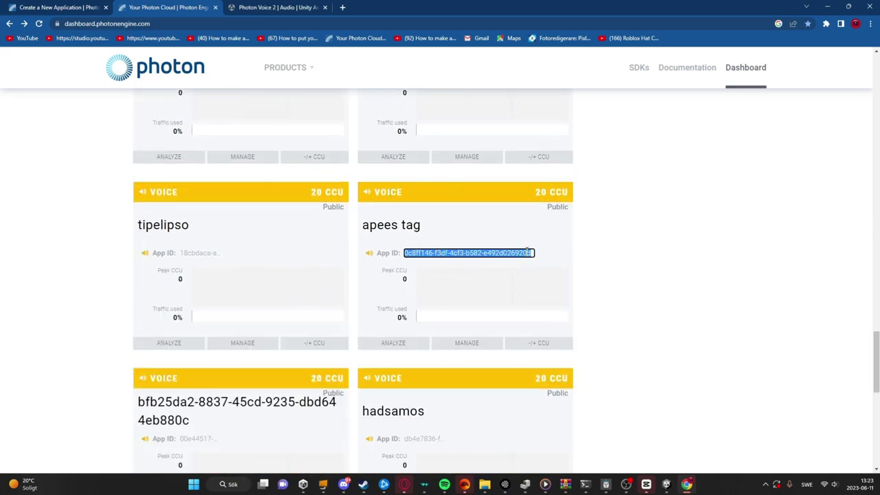
click(396, 254)
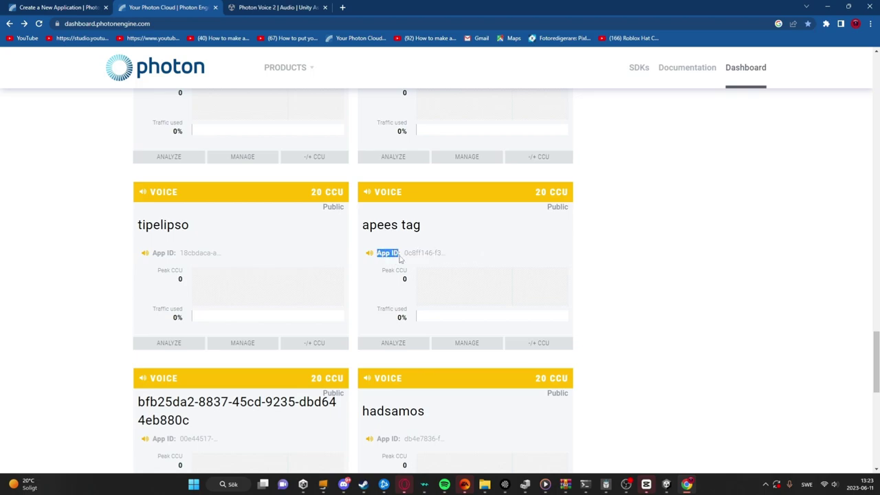
click(426, 253)
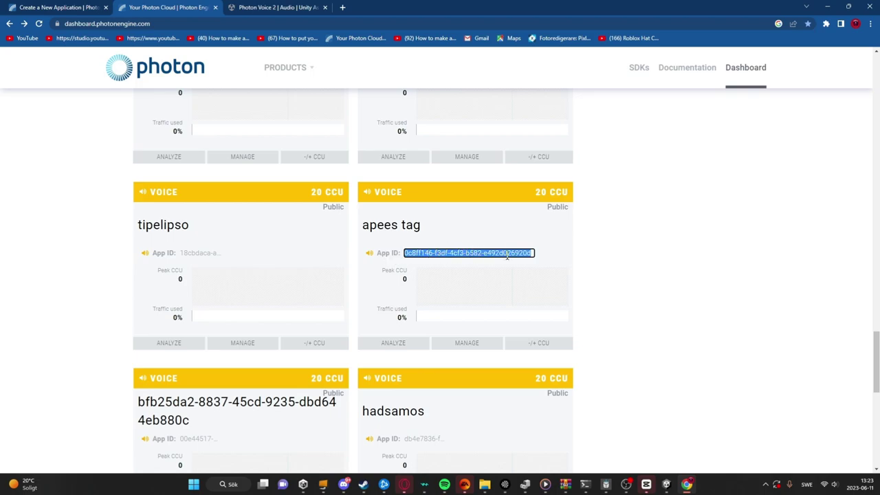
click(827, 7)
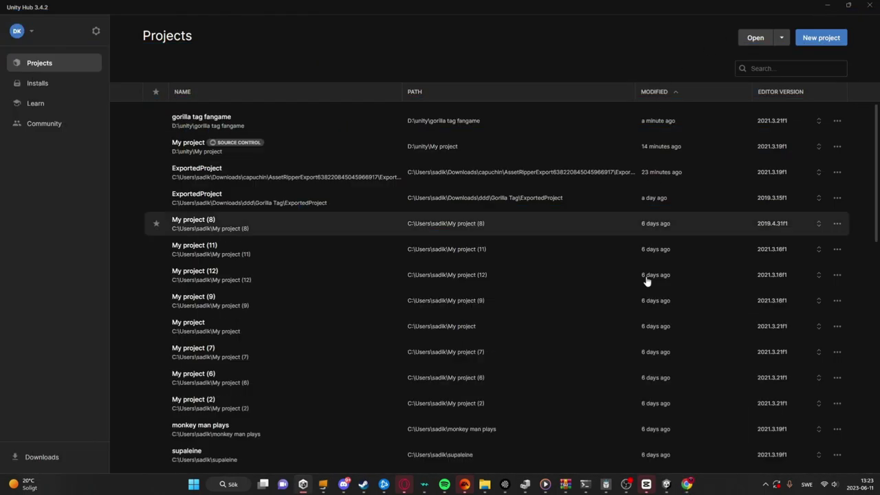
Open a new Chrome tab and search Google for 'photon vr'.
click(686, 484)
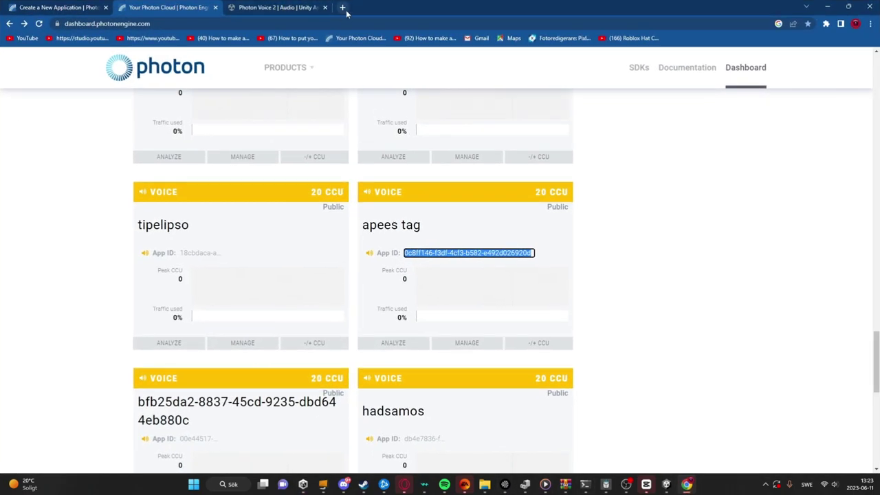
click(342, 8)
click(383, 192)
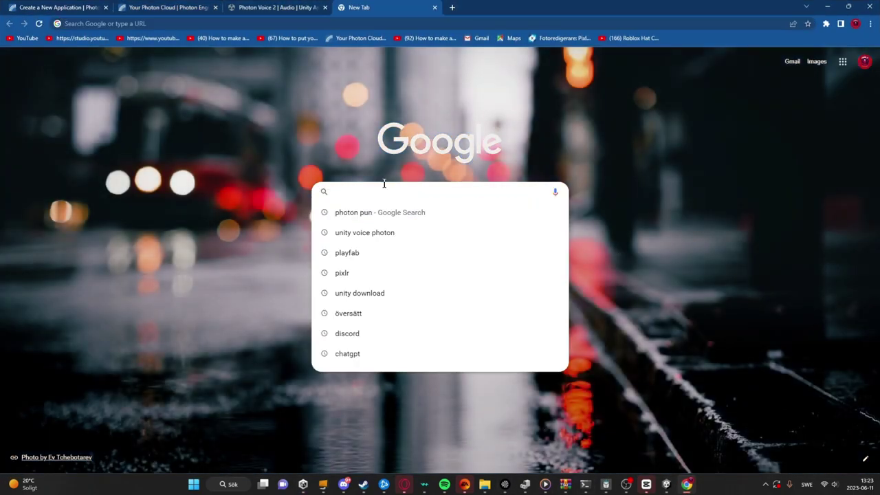
text(phont)
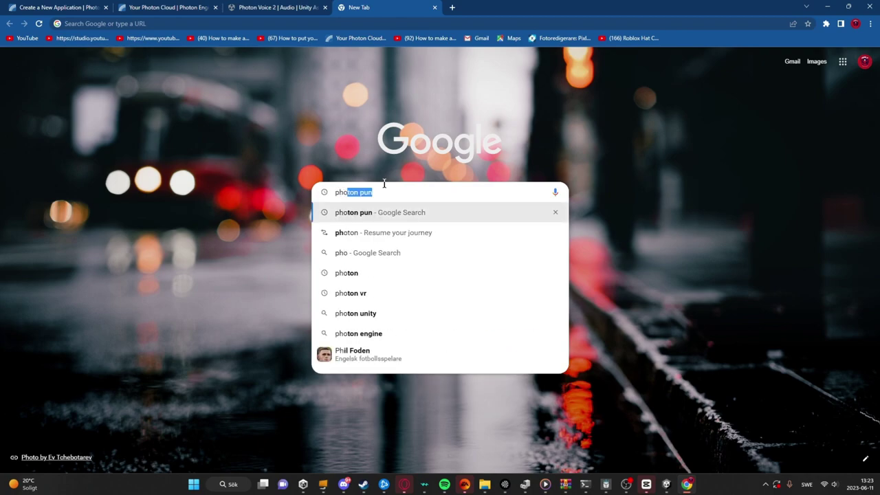
key(BackSpace)
key(BackSpace)
text(tom)
key(BackSpace)
text(n vr)
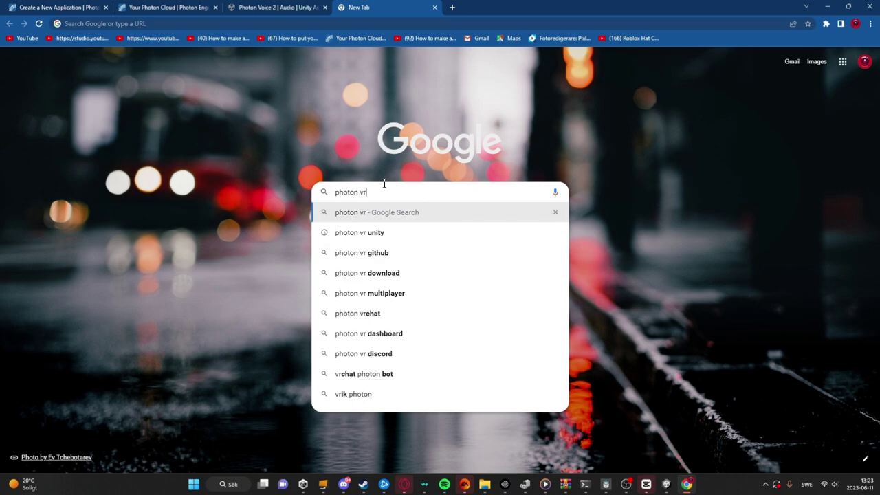
key(Return)
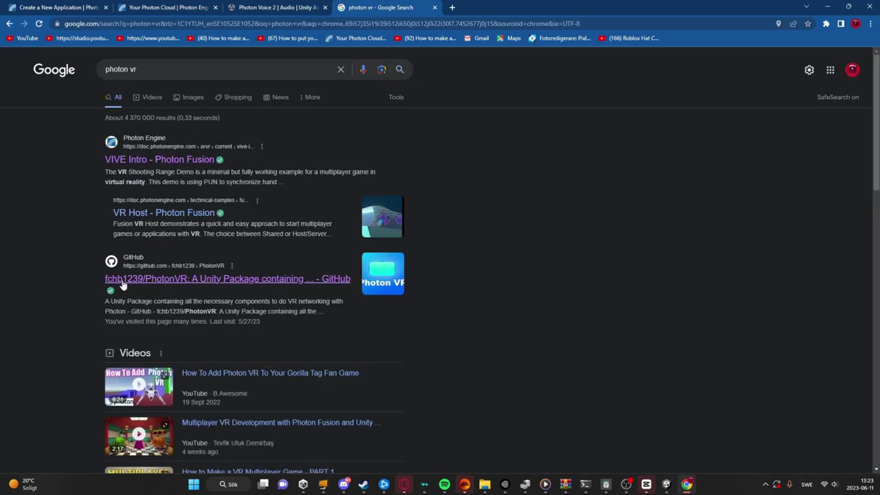
Open the fchb1239/PhotonVR repository's 0.0.4 release and download PhotonVR_14082022.unitypackage.
click(153, 282)
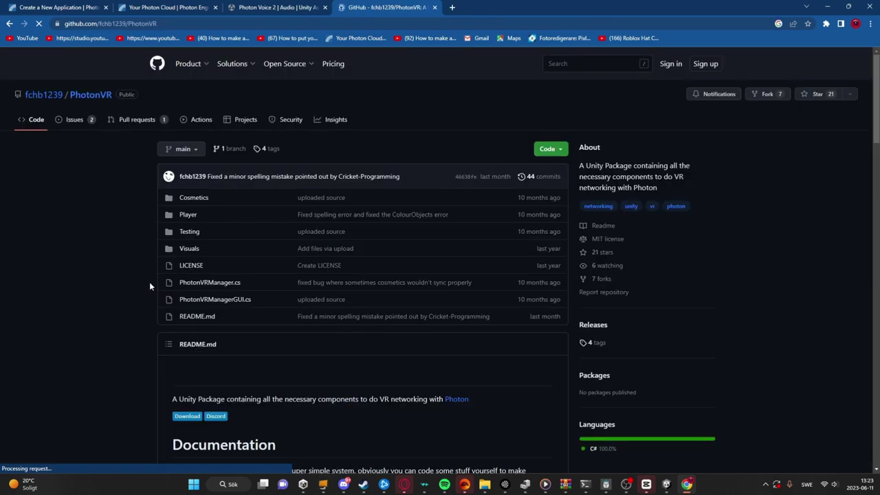
click(592, 345)
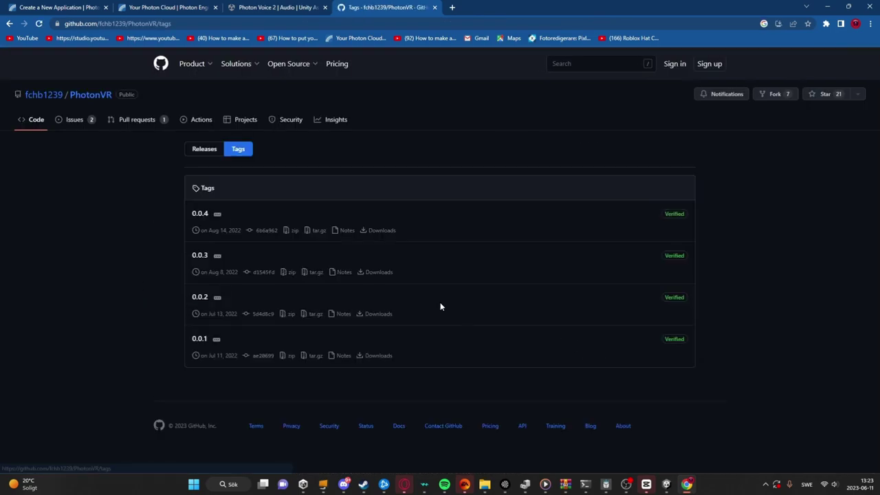
click(206, 217)
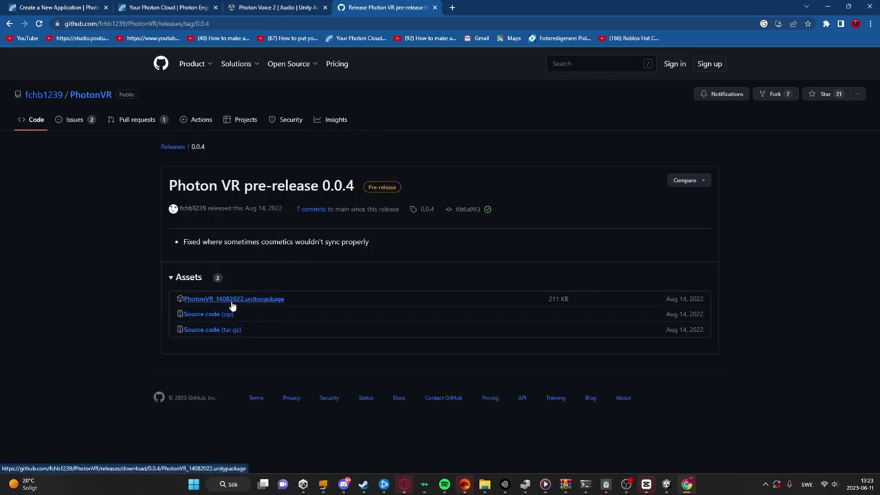
drag(331, 184, 355, 192)
click(351, 192)
click(220, 301)
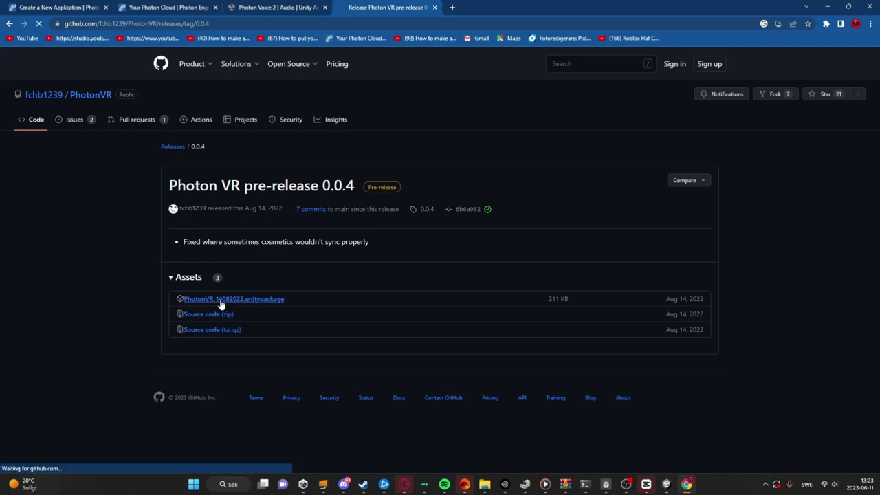
Open the downloaded PhotonVR_14082022 package and import all of its items into the project.
click(71, 454)
mouse_move(668, 486)
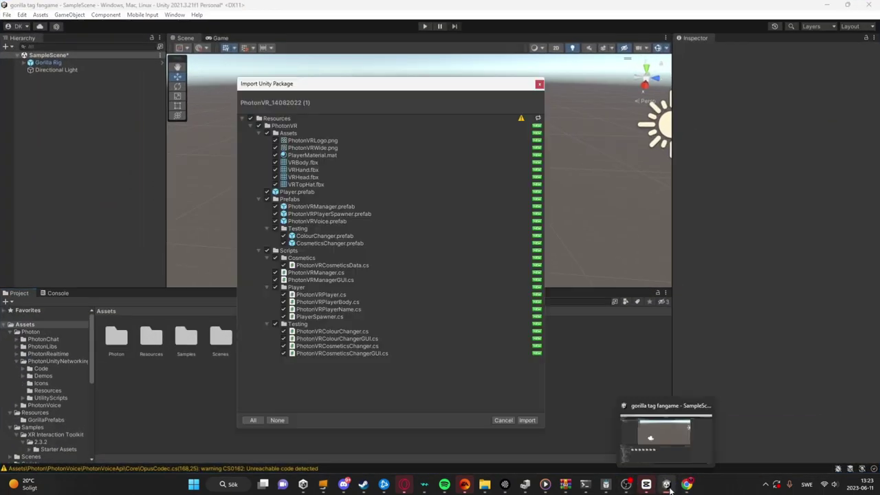
mouse_move(328, 84)
mouse_down()
mouse_move(405, 115)
mouse_move(321, 87)
mouse_up()
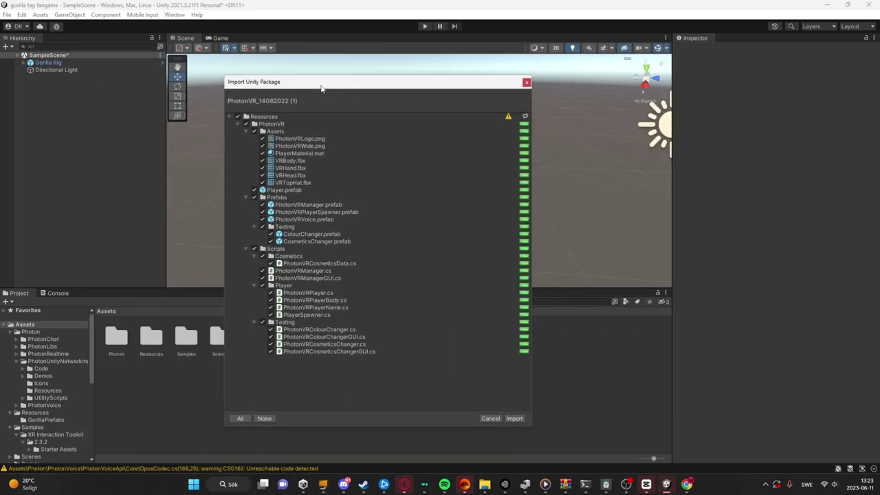
click(521, 420)
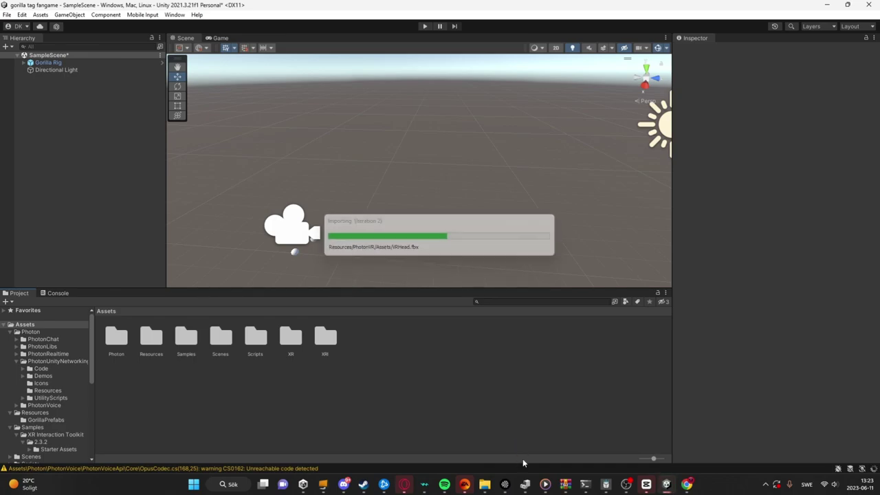
mouse_move(400, 226)
right_down()
mouse_move(436, 232)
mouse_move(351, 197)
mouse_move(412, 223)
right_up()
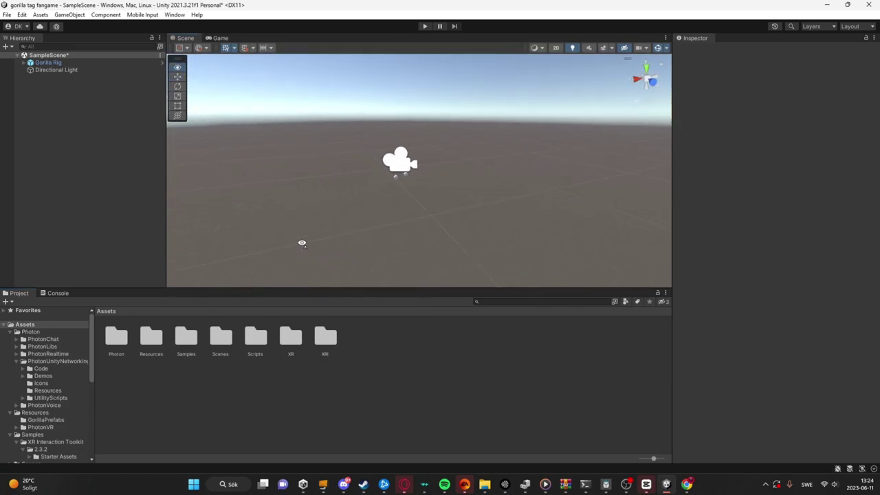
Browse the Project window to Resources > PhotonVR > Prefabs.
scroll(316, 237, up, 5)
click(151, 337)
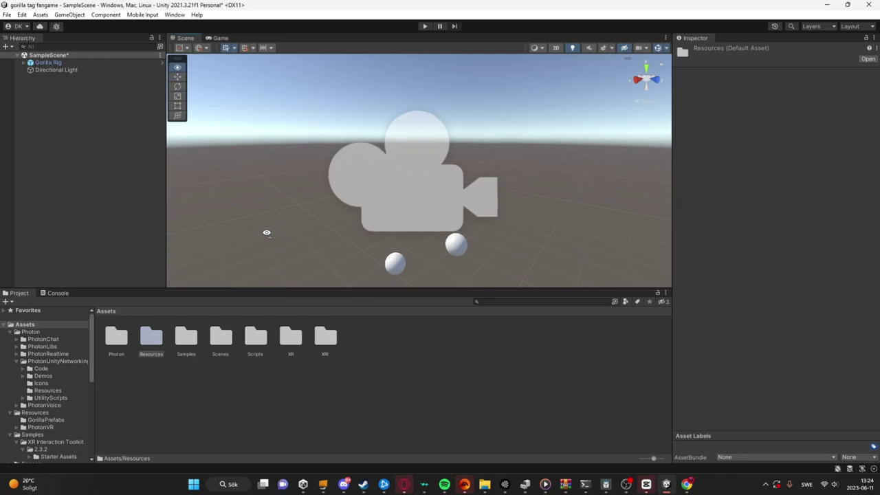
scroll(275, 240, down, 3)
click(280, 248)
double_click(155, 338)
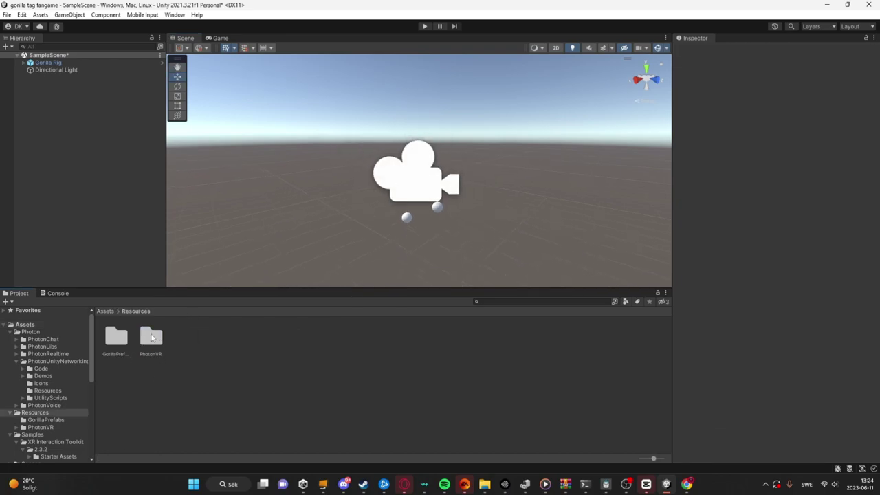
double_click(151, 337)
click(150, 393)
click(112, 335)
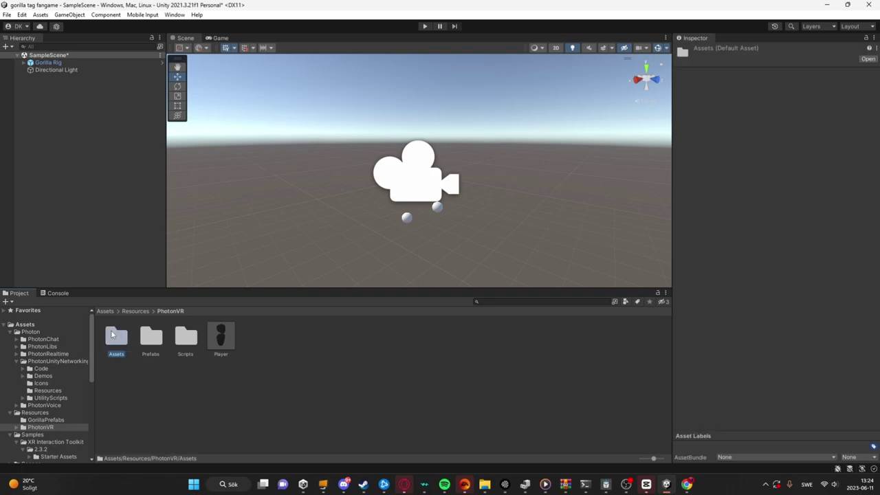
double_click(152, 336)
right_click(221, 392)
Drag PhotonVRManager, PhotonVRPlayerSpawner and PhotonVRVoice into the Hierarchy, then frame PhotonVRManager.
click(150, 336)
drag(150, 336, 59, 77)
drag(185, 336, 59, 85)
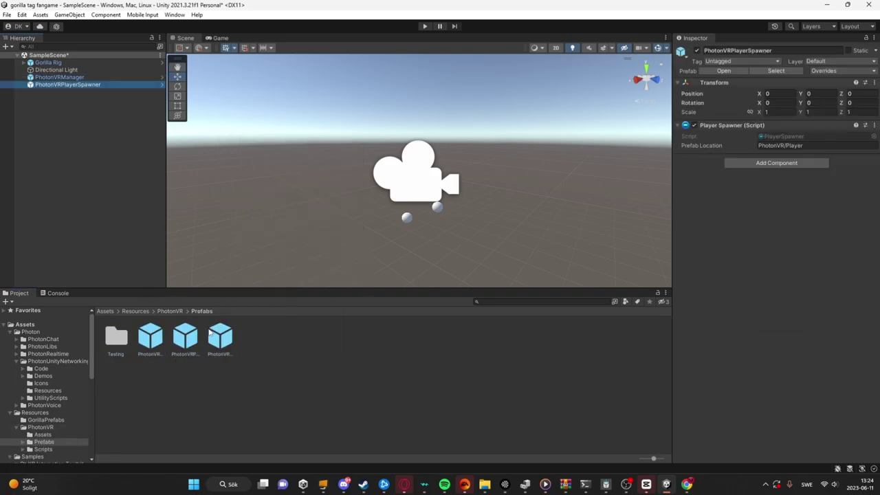
drag(220, 336, 58, 92)
click(72, 78)
double_click(72, 77)
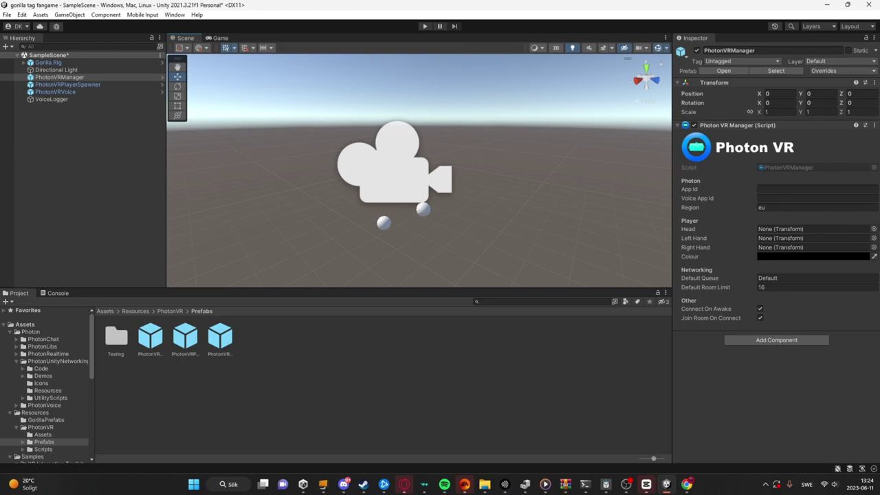
Assign Main Camera as Head and the LeftHand and RightHand Controllers as the hands.
click(873, 229)
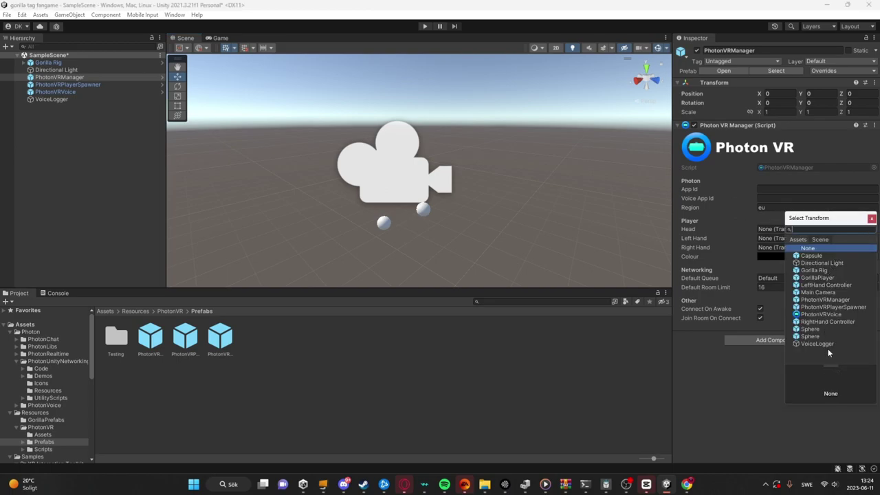
double_click(817, 292)
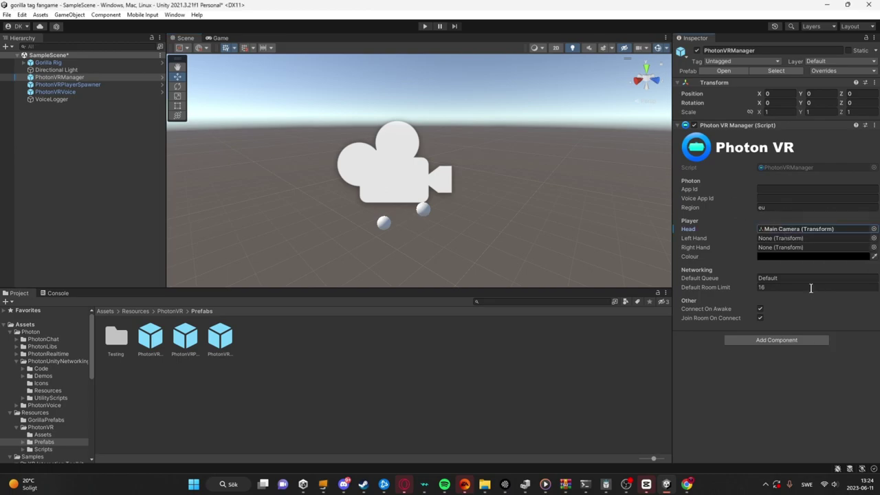
click(873, 238)
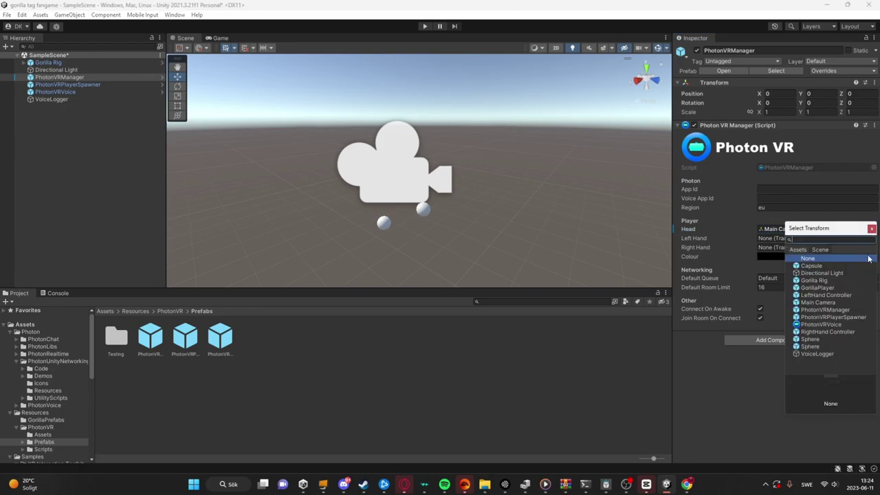
double_click(825, 295)
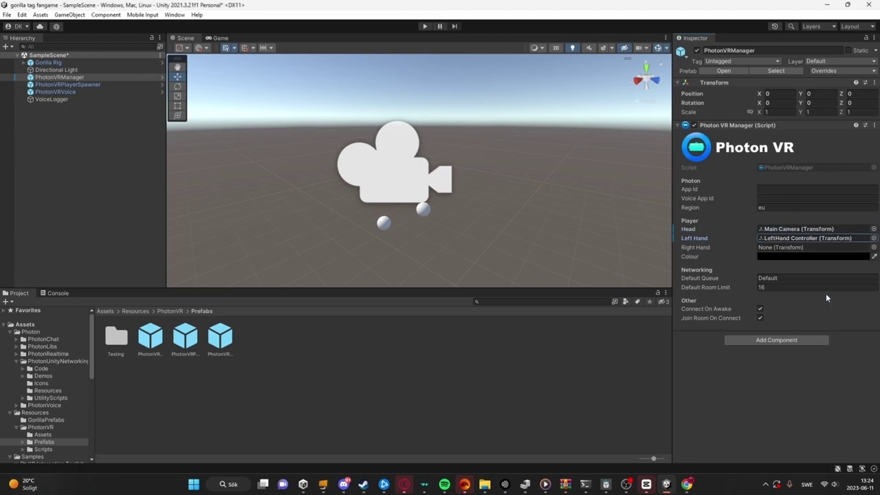
click(874, 247)
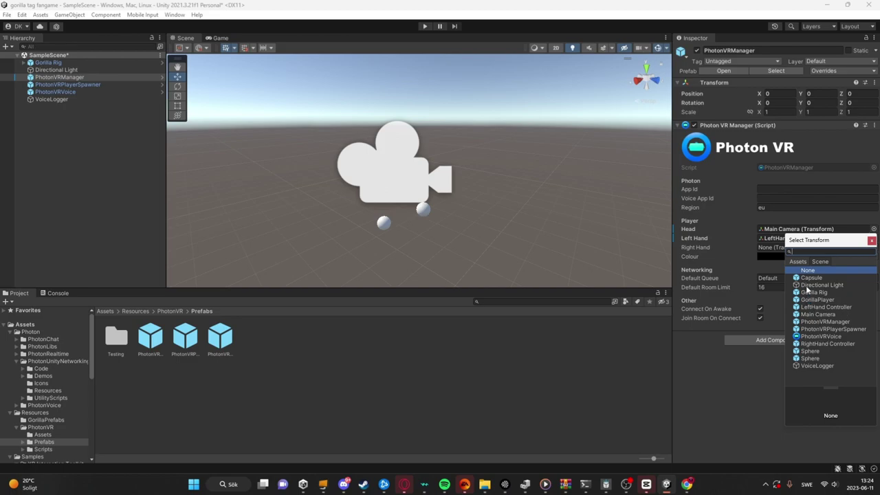
double_click(814, 343)
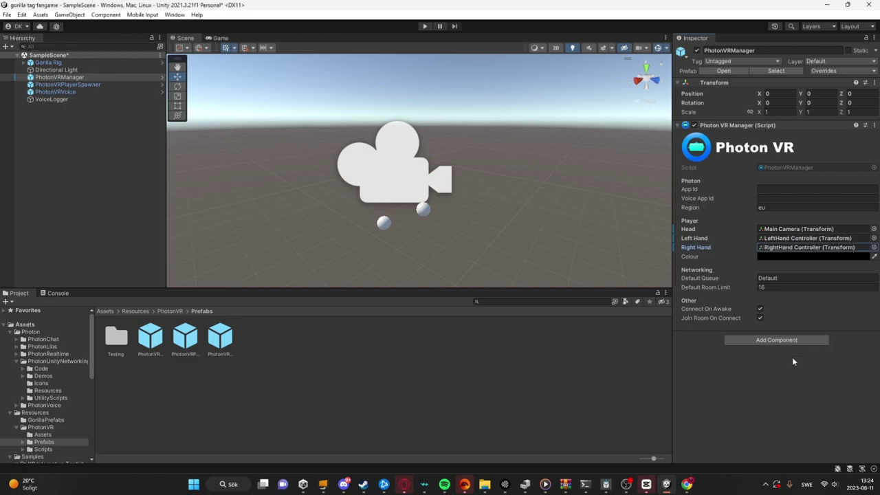
Keep Region as eu and change Default Room Limit from 16 to 10.
right_drag(480, 138, 377, 146)
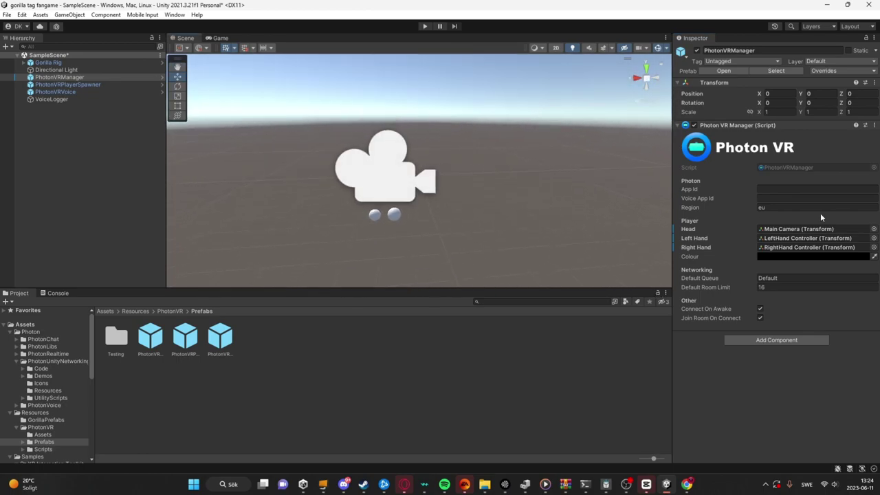
click(789, 206)
click(789, 206)
key(Return)
click(770, 287)
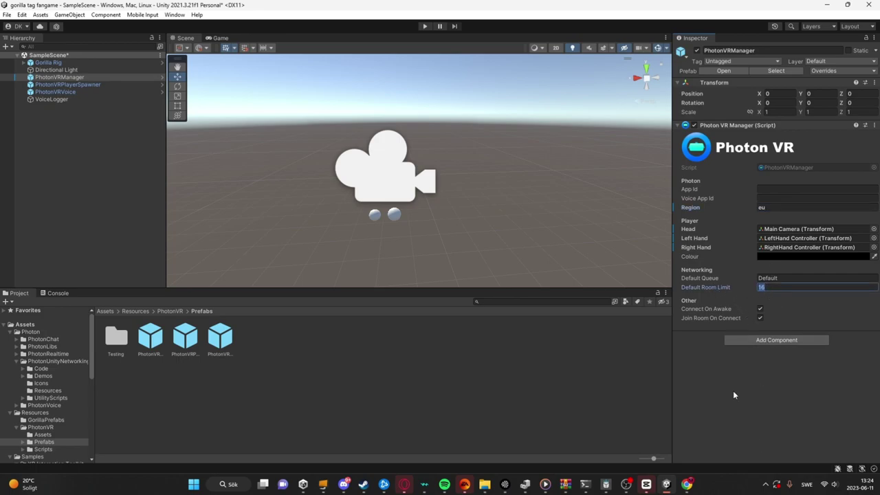
key(BackSpace)
text(10)
key(Return)
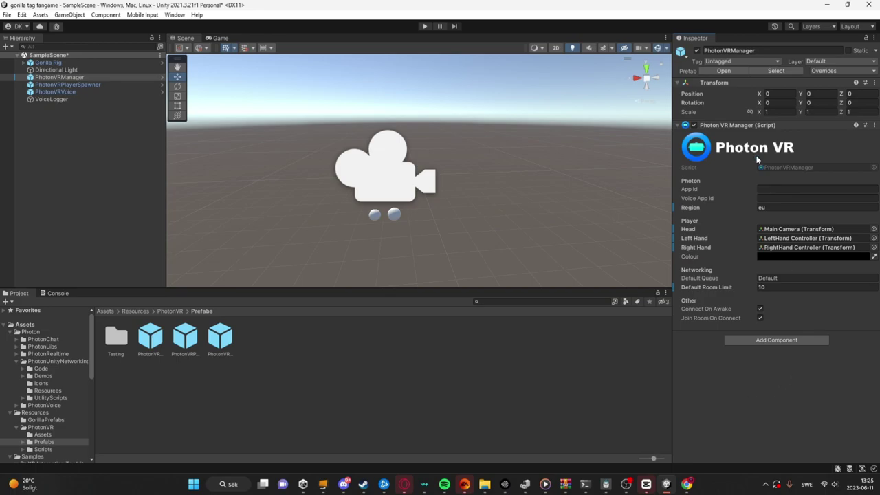
Paste the copied ID into the Voice App Id field.
click(765, 187)
click(777, 198)
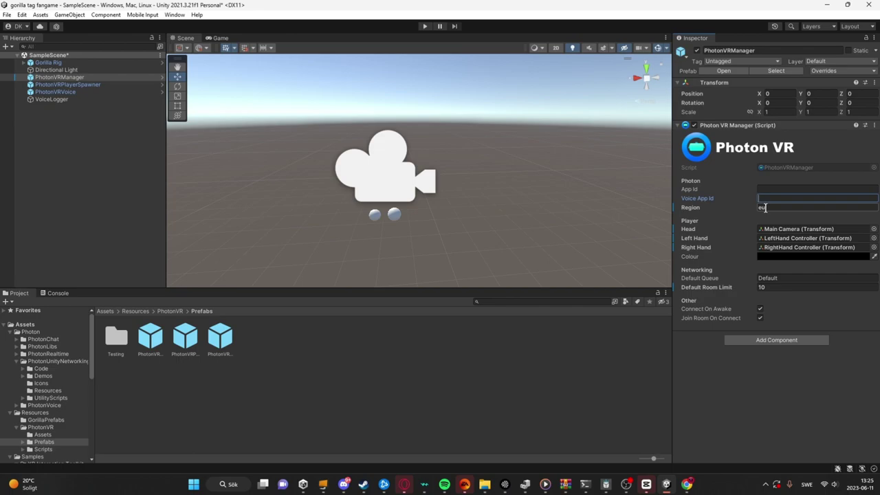
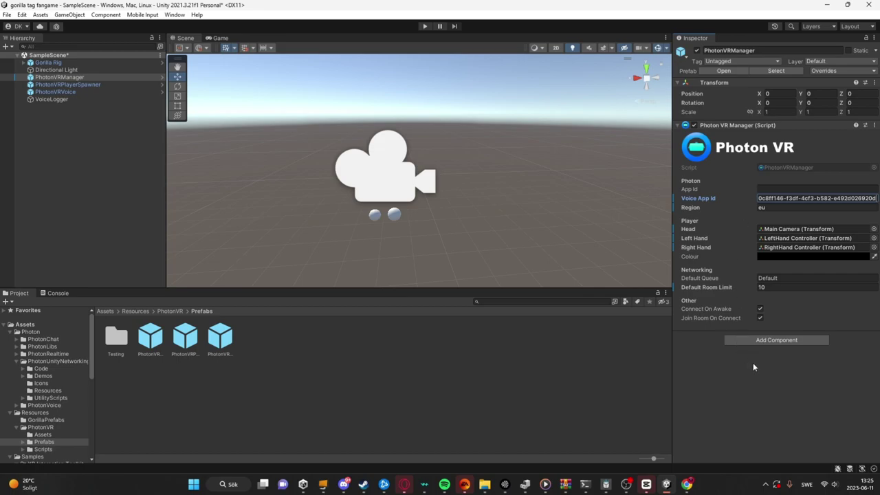
Copy the apees tag App ID from the Photon Cloud dashboard in Chrome.
click(823, 4)
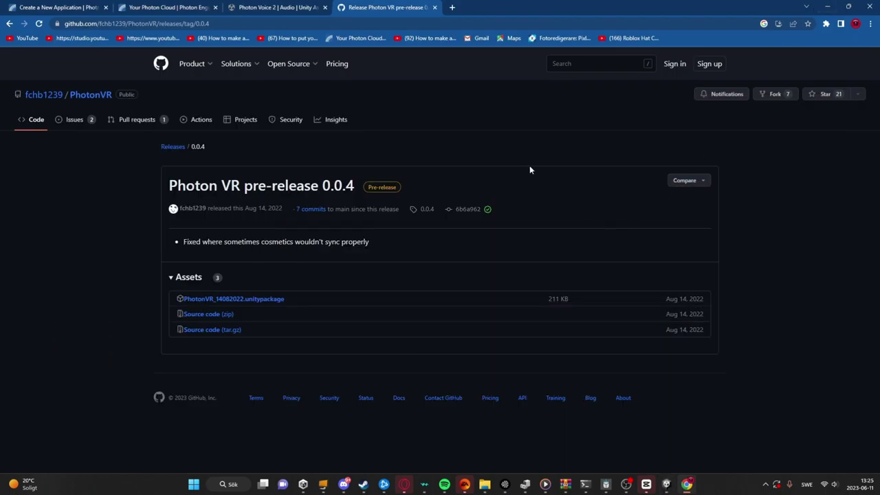
click(174, 7)
scroll(495, 366, up, 15)
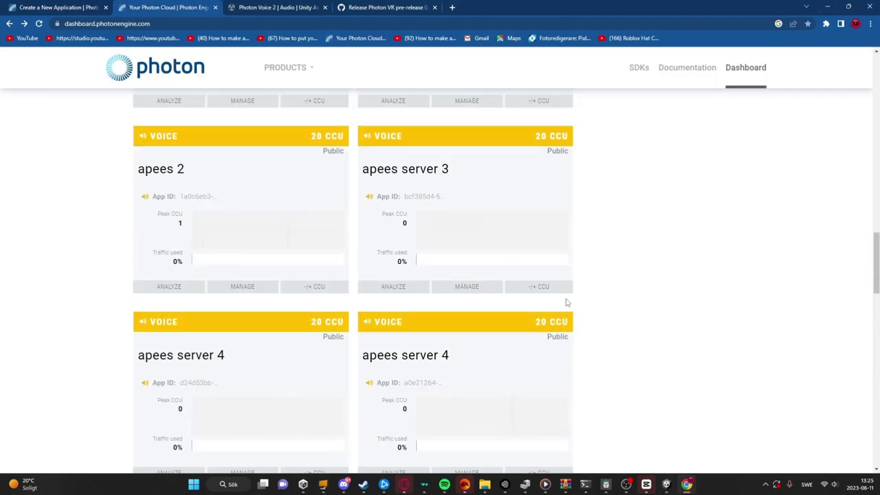
scroll(511, 305, up, 3)
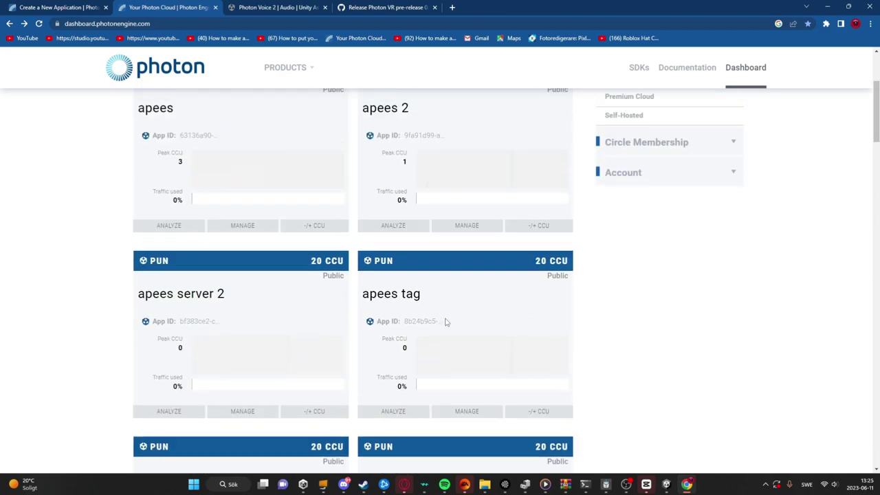
click(421, 321)
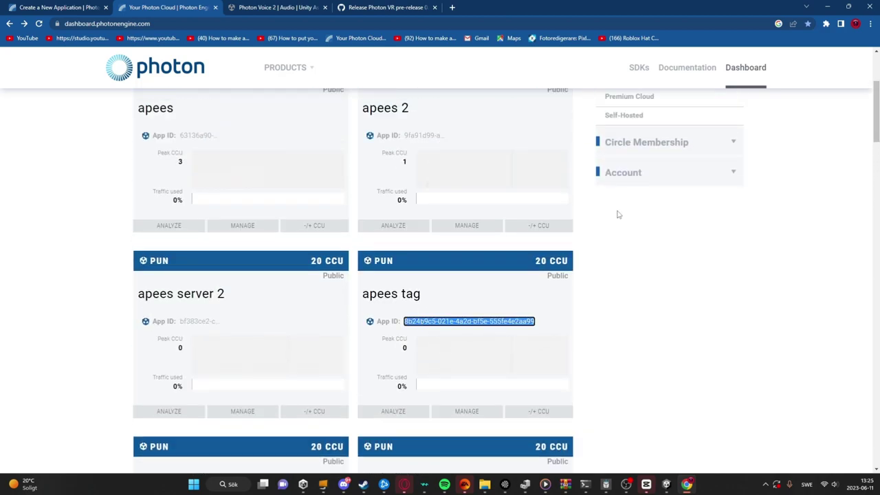
Return to the gorilla tag fangame editor and fill PhotonVRManager's App Id from the clipboard history.
click(827, 6)
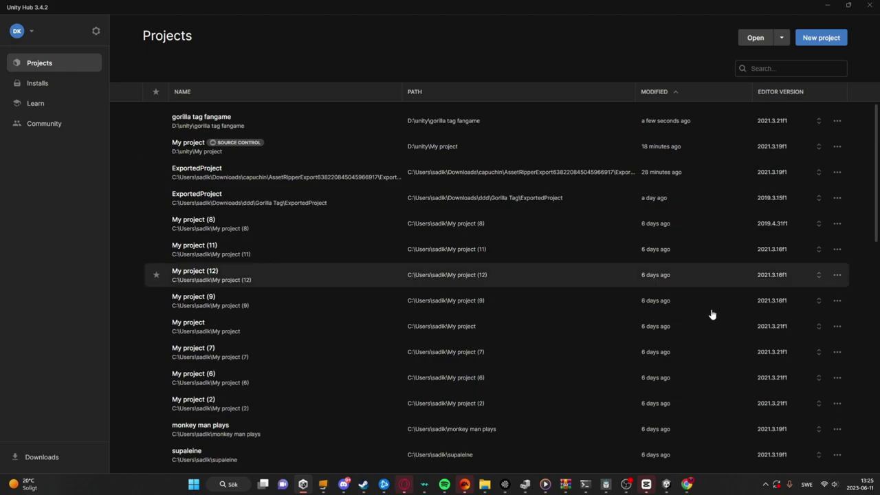
click(666, 484)
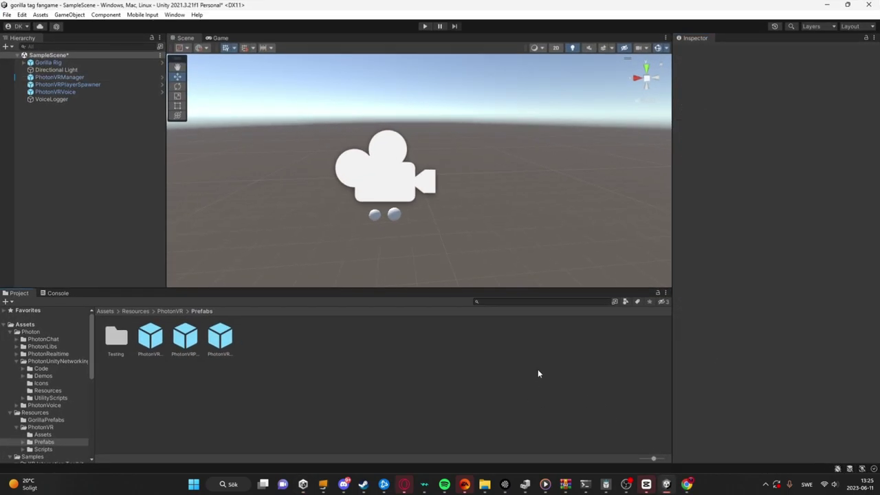
key(super+v)
scroll(825, 457, down, 1)
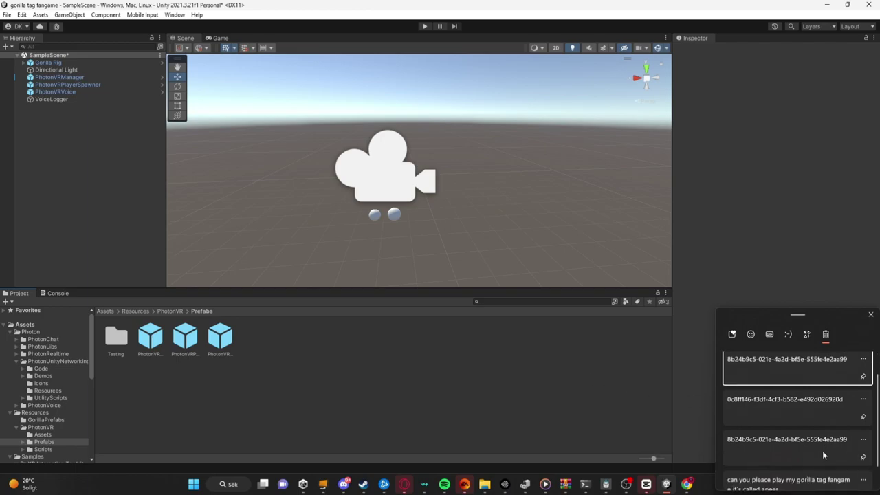
click(770, 438)
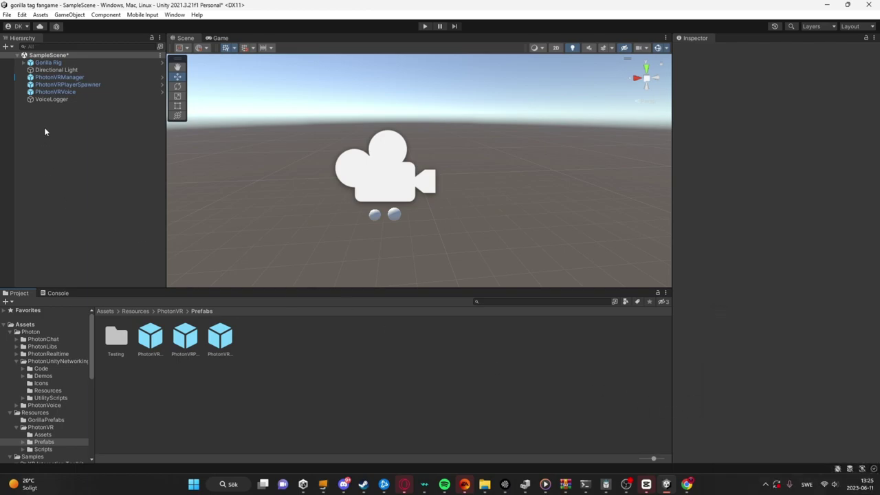
click(73, 78)
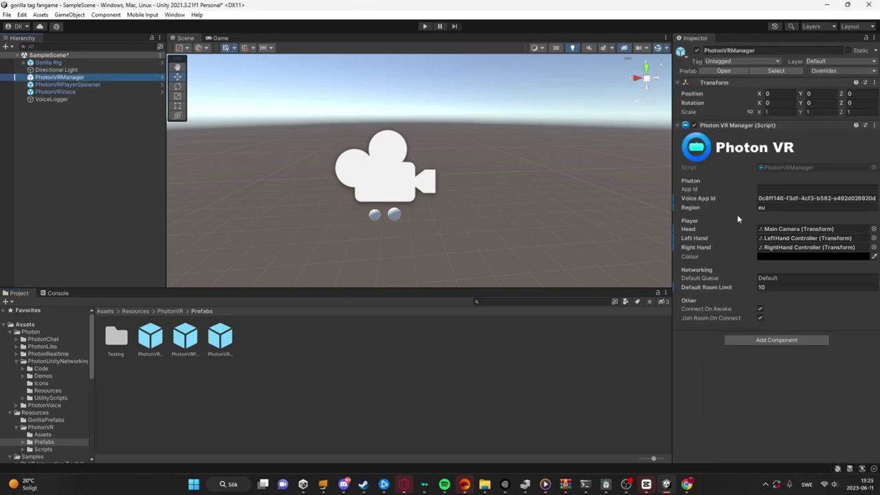
click(774, 189)
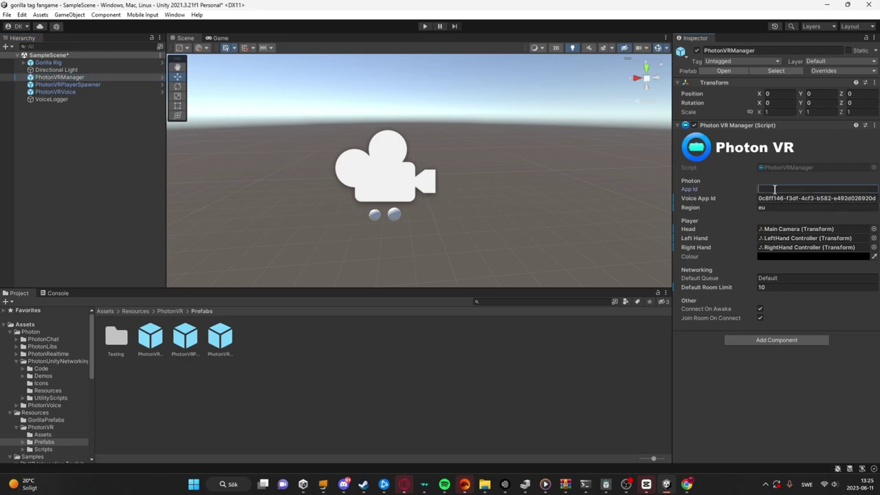
click(630, 375)
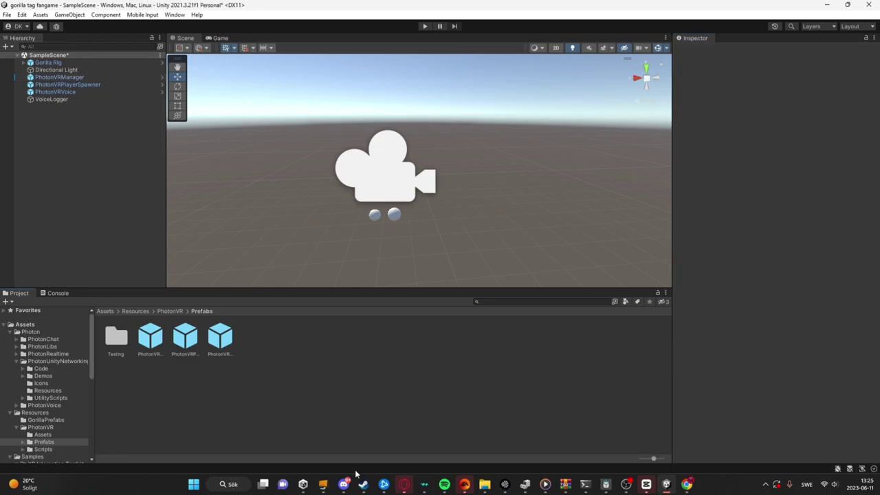
Launch Blender 3.5.1 from Windows Search and bring its window to the front.
click(229, 484)
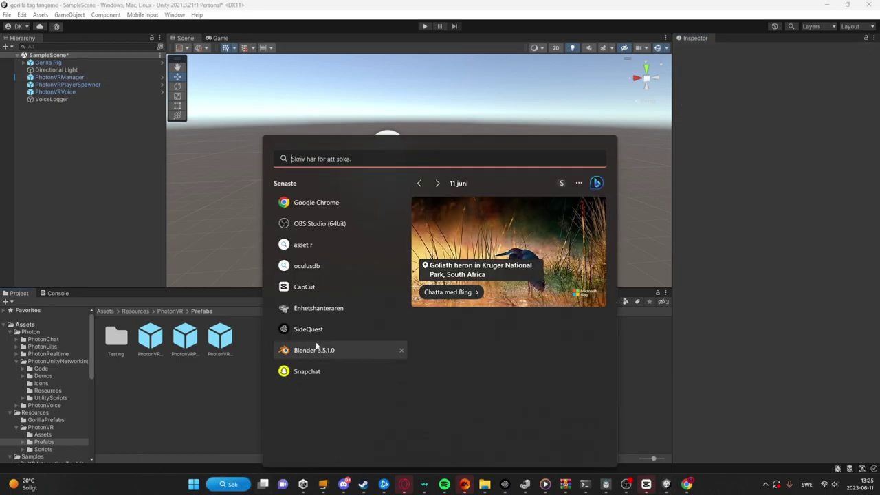
click(314, 354)
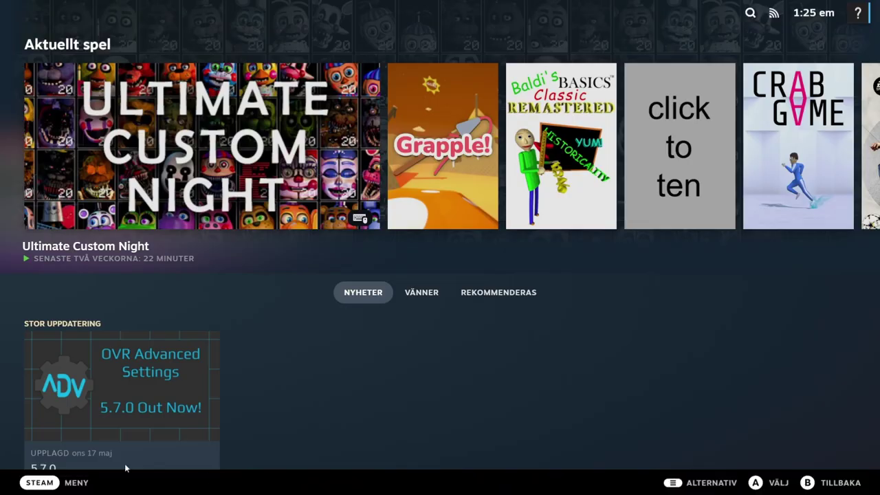
key(super)
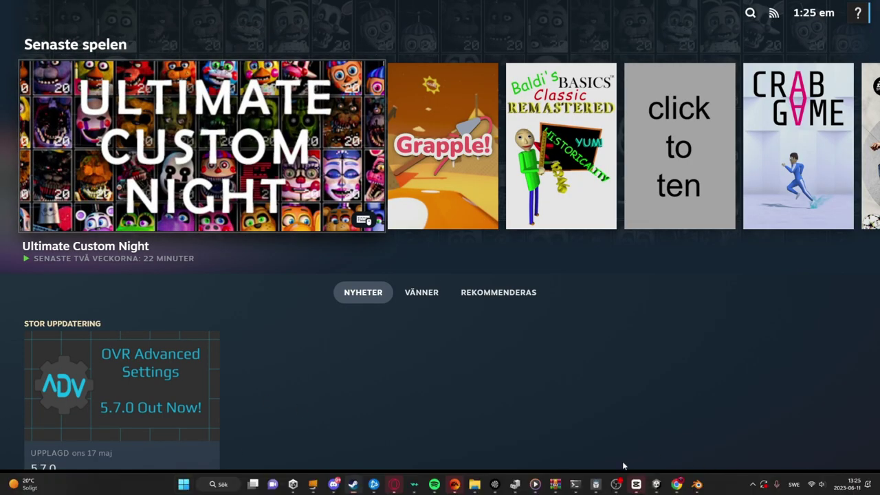
click(697, 485)
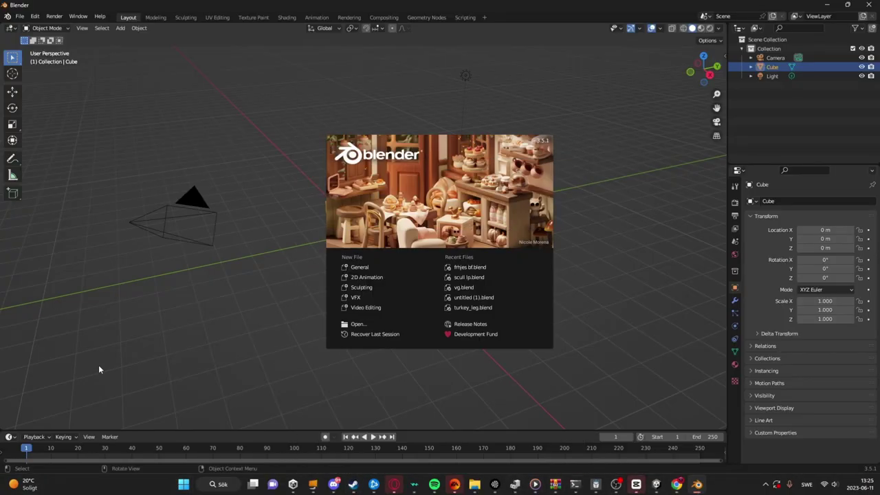
Close the splash screen and delete the Camera and Light objects.
click(703, 224)
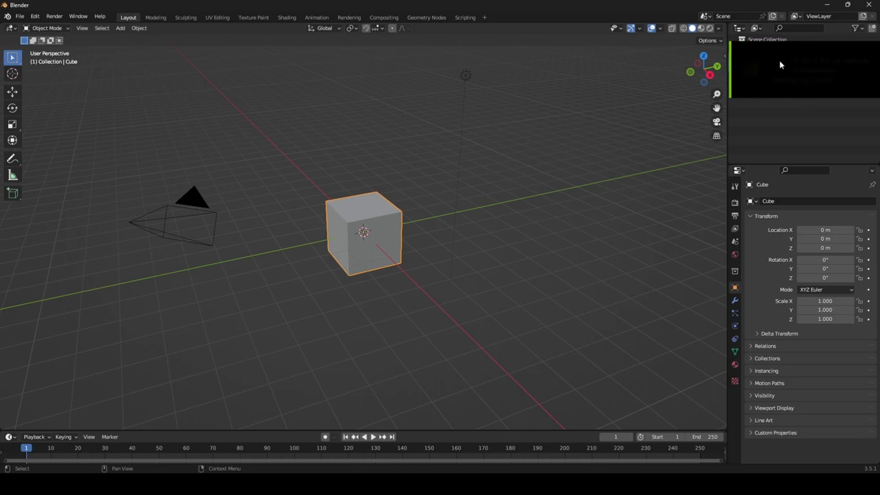
click(775, 60)
ctrl+click(770, 78)
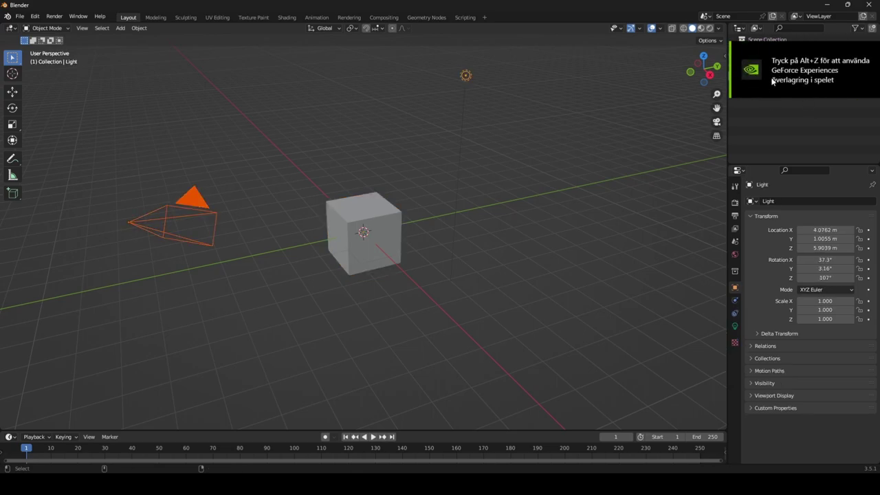
right_click(771, 78)
click(747, 103)
scroll(426, 213, up, 2)
scroll(427, 213, down, 4)
middle_drag(426, 213, 464, 205)
scroll(497, 206, up, 6)
middle_drag(518, 198, 481, 209)
scroll(557, 196, down, 5)
scroll(552, 185, up, 4)
Select the Cube and switch it into Edit Mode.
click(383, 231)
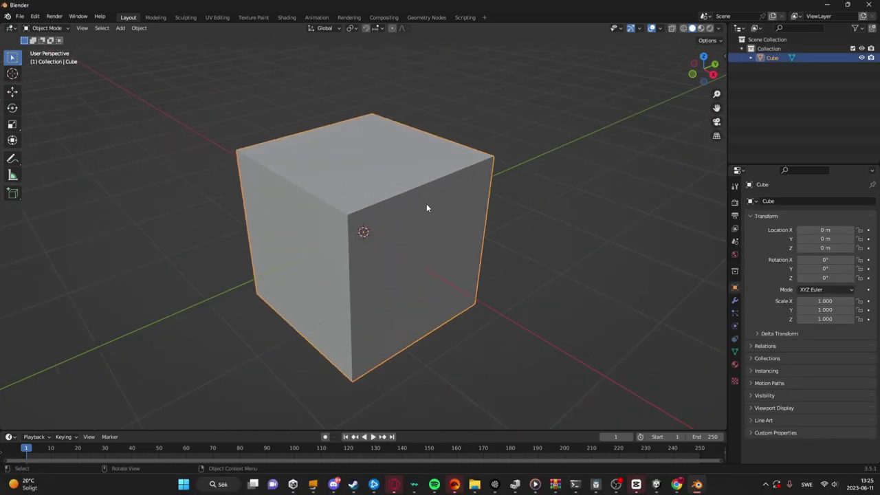
click(55, 28)
click(48, 49)
scroll(642, 288, up, 8)
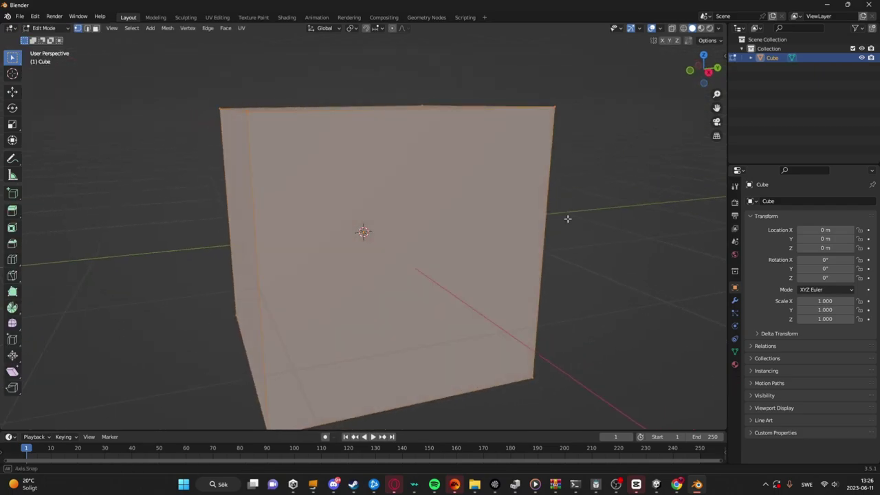
middle_drag(570, 218, 1, 210)
middle_drag(59, 277, 413, 274)
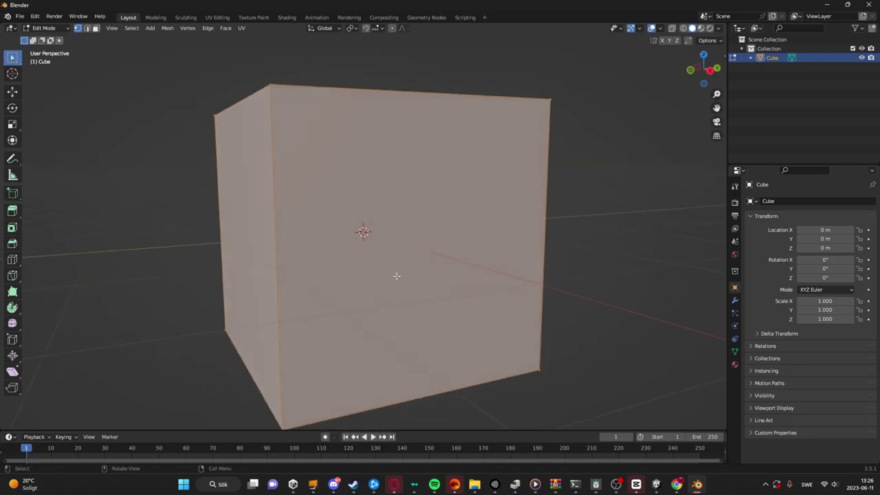
Knife a horizontal cut across the cube's middle in Right Ortho view.
click(13, 275)
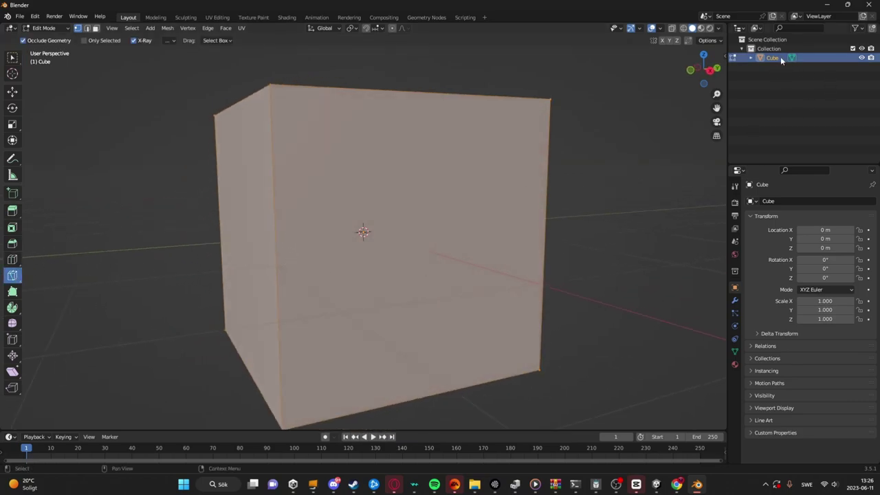
middle_drag(433, 248, 308, 222)
click(708, 69)
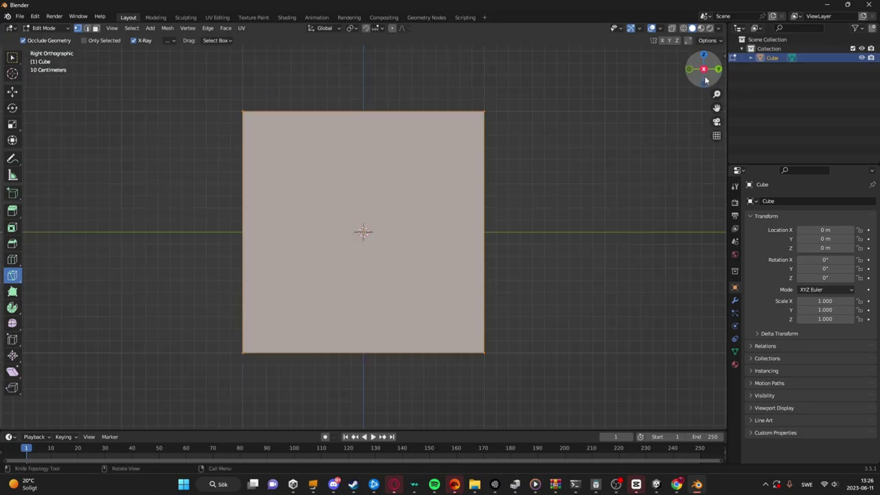
click(243, 231)
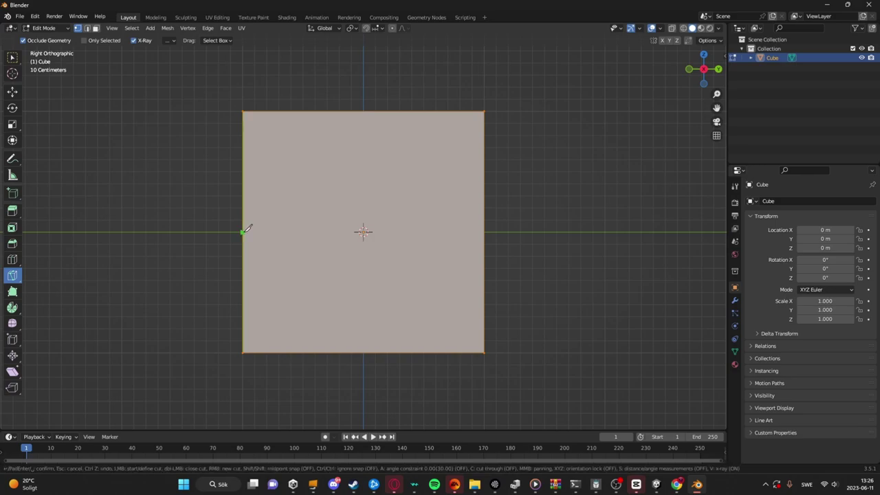
click(485, 231)
key(Return)
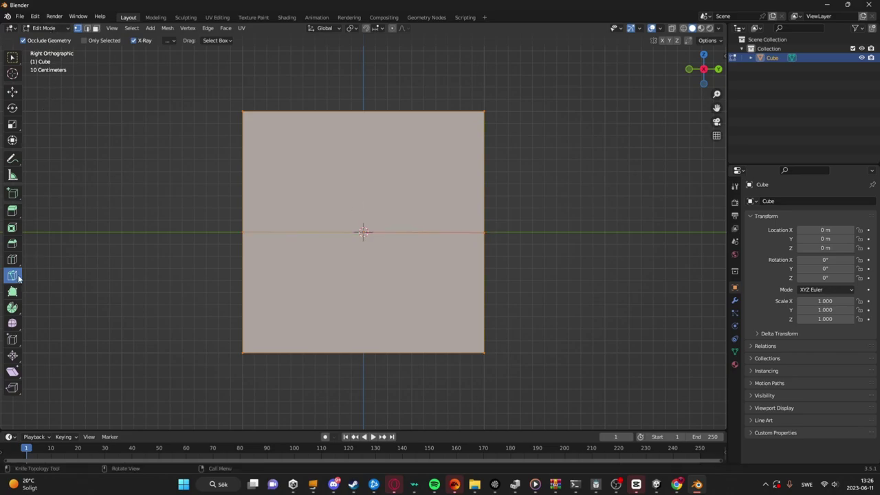
middle_drag(194, 255, 199, 209)
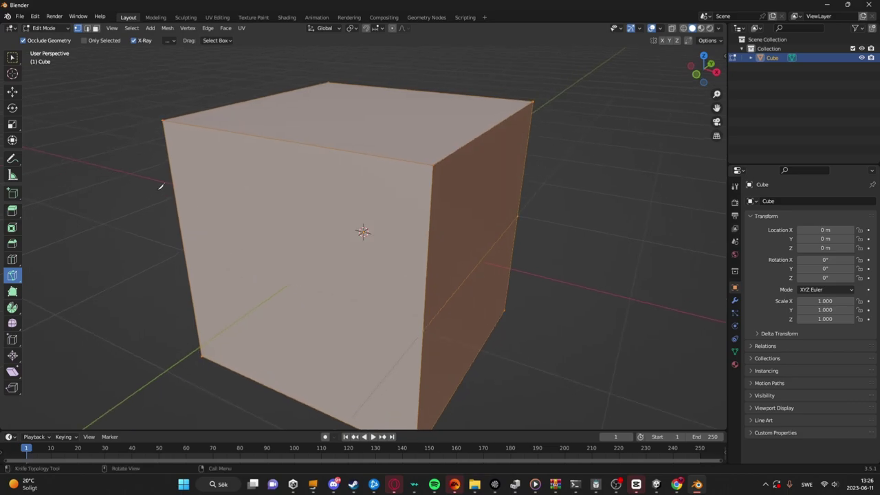
In face select, push the cube's upper front face outward along X.
click(12, 91)
scroll(308, 204, down, 3)
middle_drag(308, 205, 506, 238)
click(582, 175)
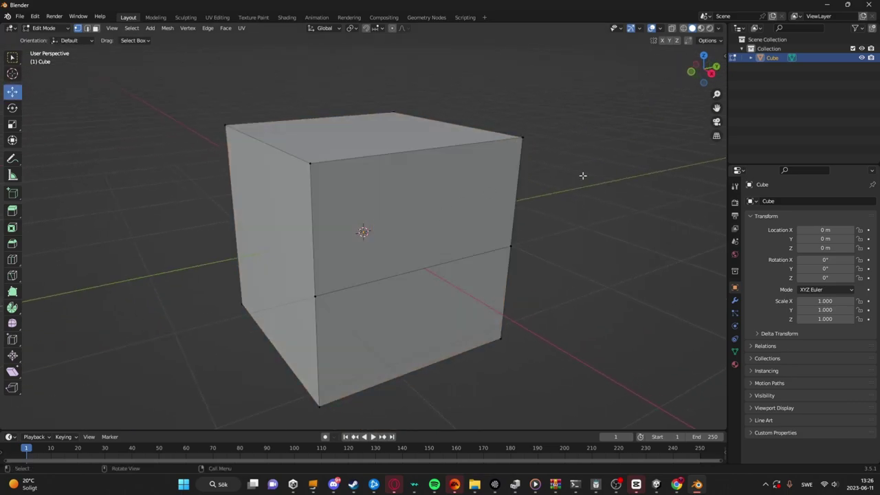
click(96, 29)
click(489, 216)
scroll(446, 197, down, 5)
middle_drag(447, 196, 499, 225)
scroll(500, 225, up, 2)
drag(474, 199, 435, 198)
middle_drag(510, 213, 271, 231)
click(470, 261)
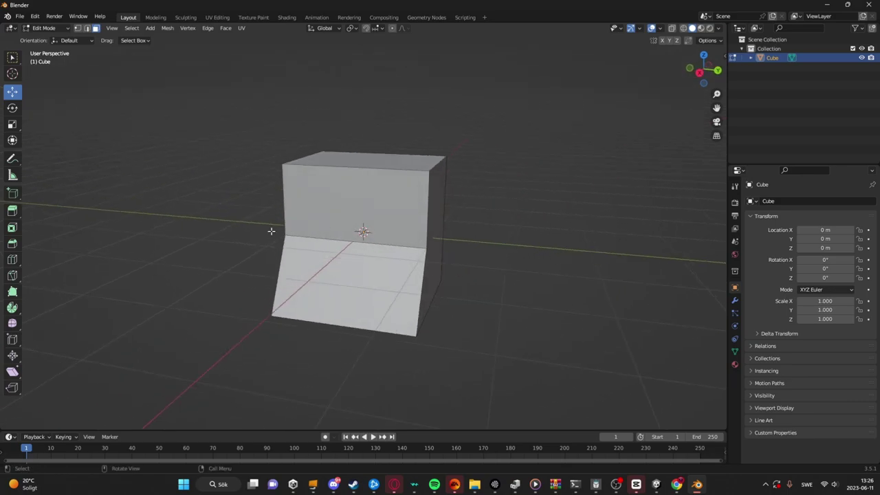
Add a vertical edge loop down the middle of the cube.
click(12, 260)
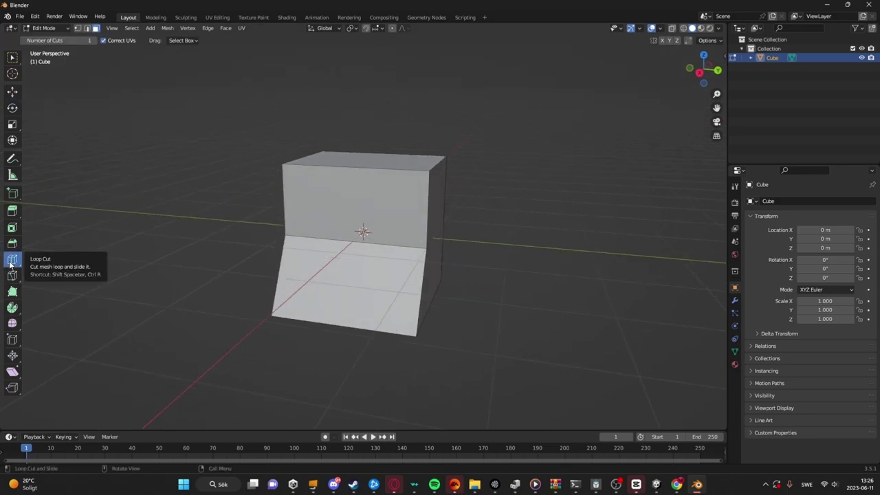
click(364, 241)
middle_drag(432, 252, 413, 247)
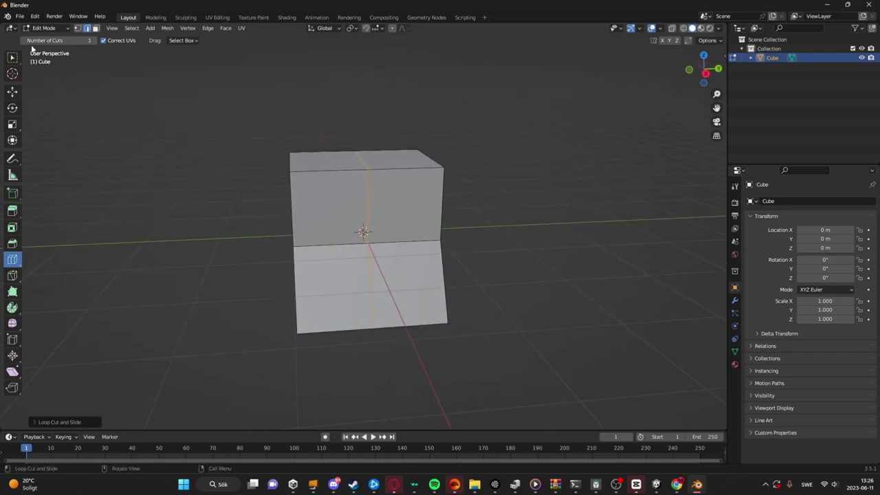
click(12, 91)
key(alt+a)
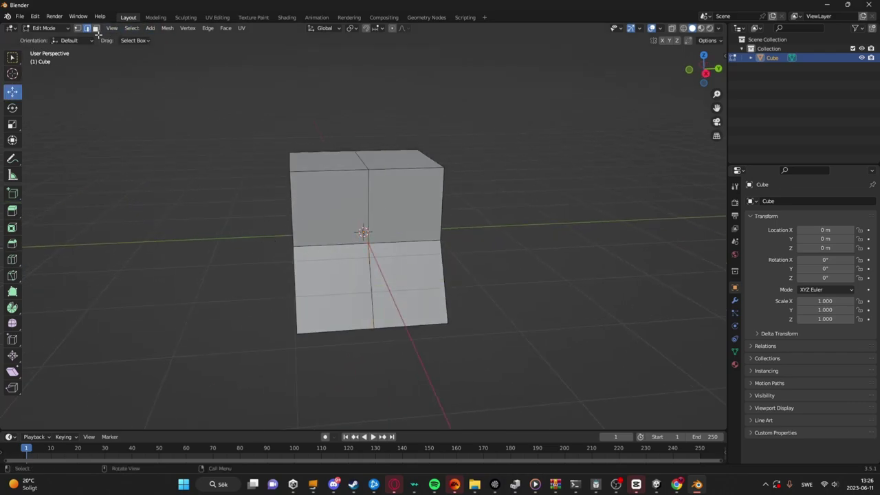
Select the faces on one half of the cube and delete them.
shift+click(333, 218)
middle_drag(333, 219, 410, 236)
shift+click(325, 294)
shift+click(426, 163)
shift+click(401, 164)
right_click(371, 165)
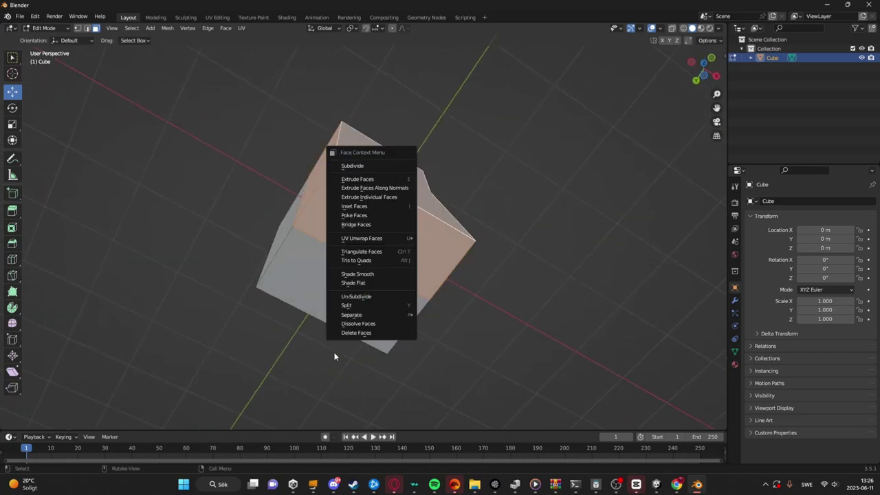
click(357, 333)
middle_drag(357, 333, 403, 380)
Clear the face selection and return to Object Mode.
click(386, 268)
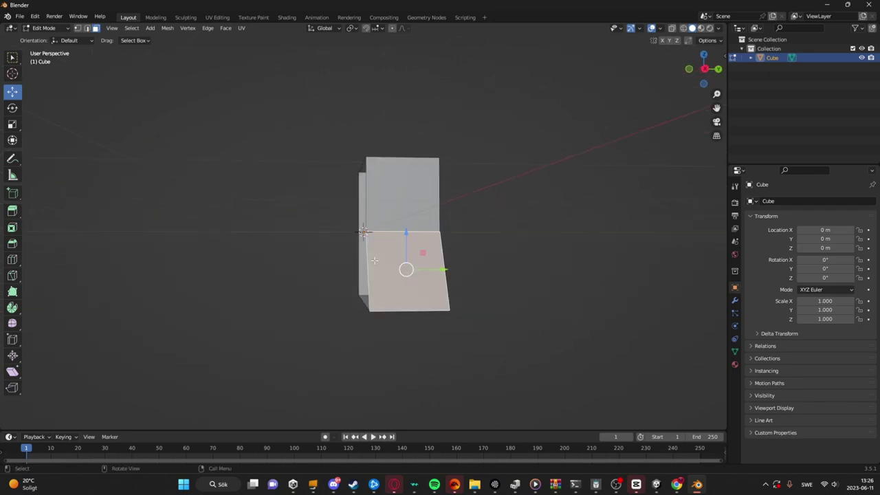
key(alt+a)
click(44, 27)
click(41, 35)
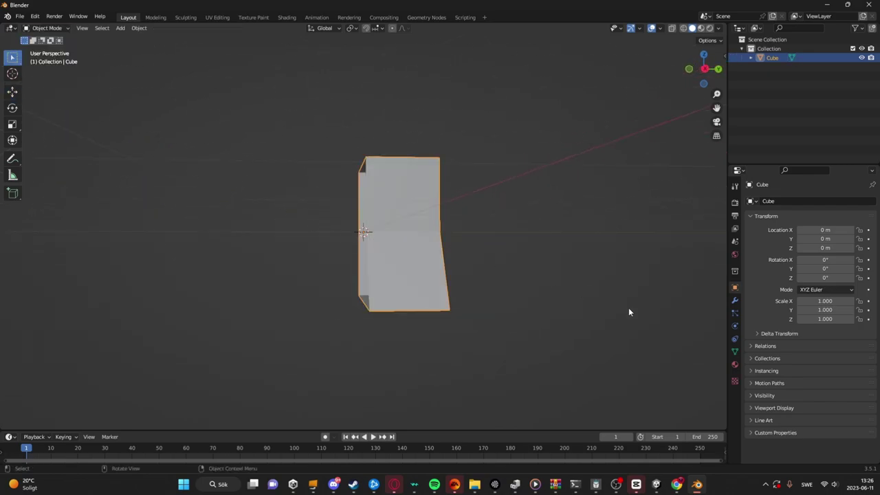
Add a Mirror modifier to the half cube and mirror it across Y only instead of X.
middle_drag(621, 306, 620, 373)
click(735, 300)
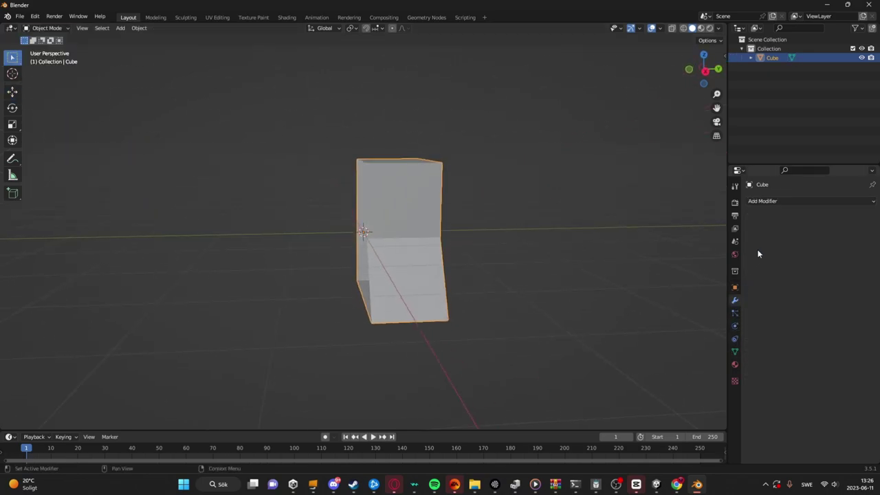
click(791, 201)
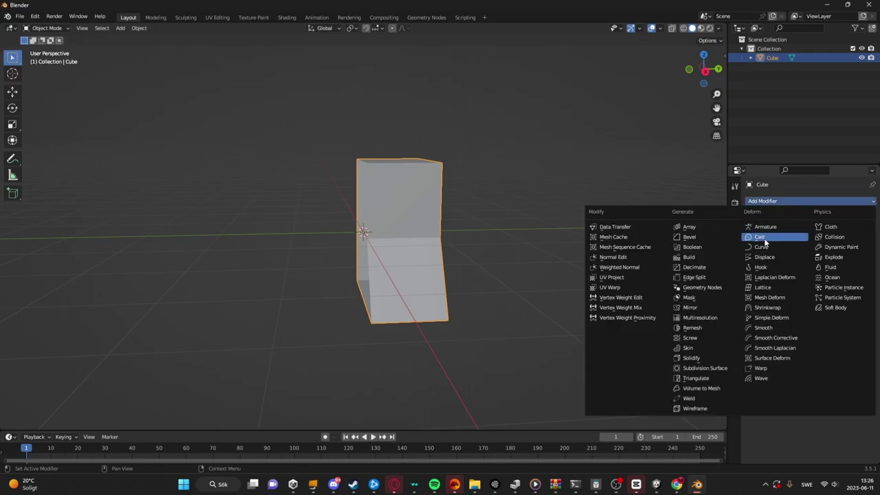
click(689, 307)
middle_drag(635, 273, 637, 231)
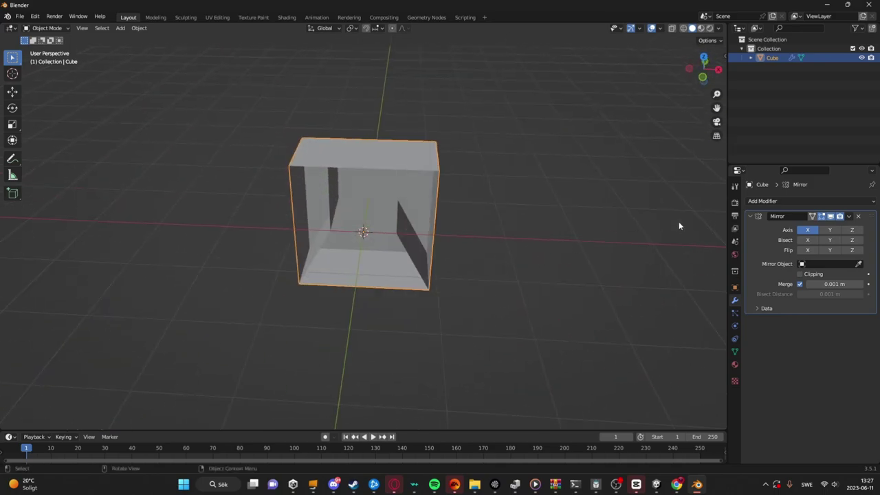
click(802, 231)
click(830, 231)
middle_drag(506, 240, 396, 251)
click(826, 231)
click(827, 230)
click(827, 230)
click(828, 231)
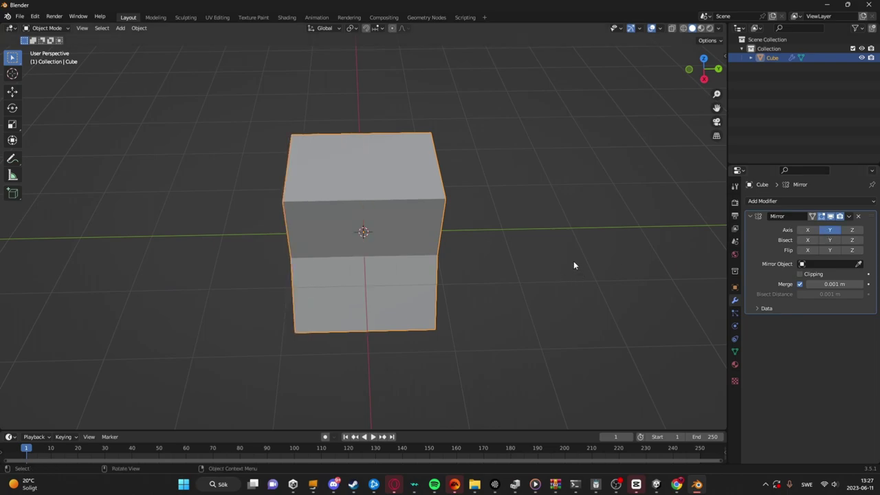
middle_drag(611, 250, 493, 250)
Add a Subdivision Surface modifier with viewport level 3 to round the cube.
scroll(493, 250, down, 1)
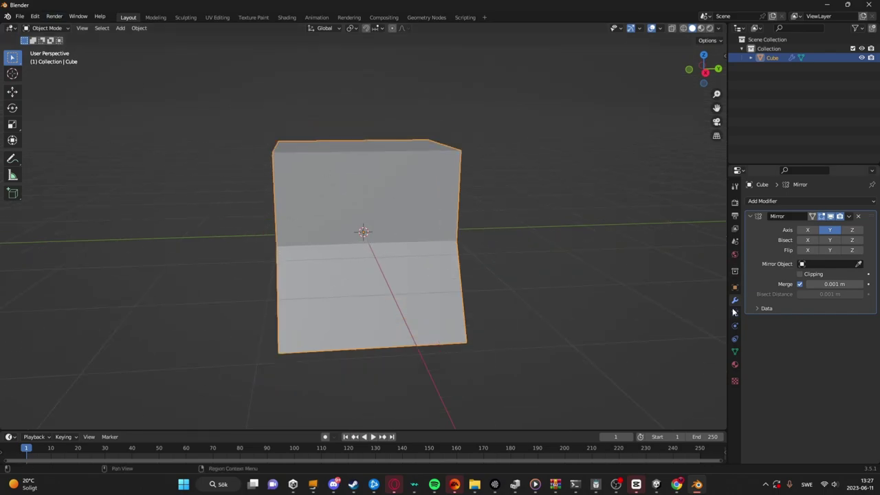
click(790, 203)
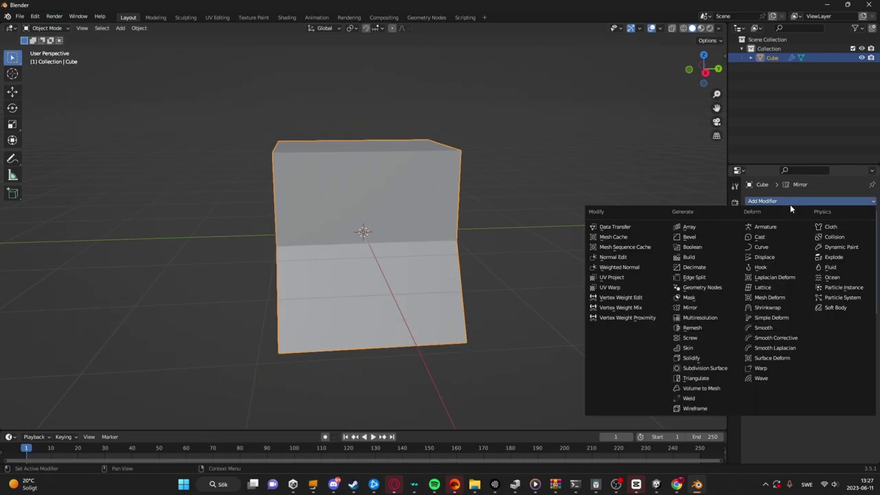
click(704, 368)
middle_drag(655, 308, 550, 314)
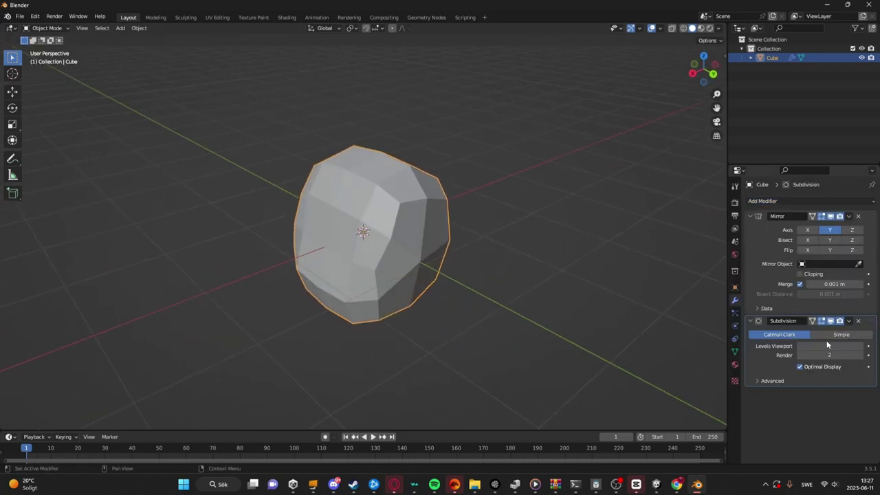
text(3)
key(Return)
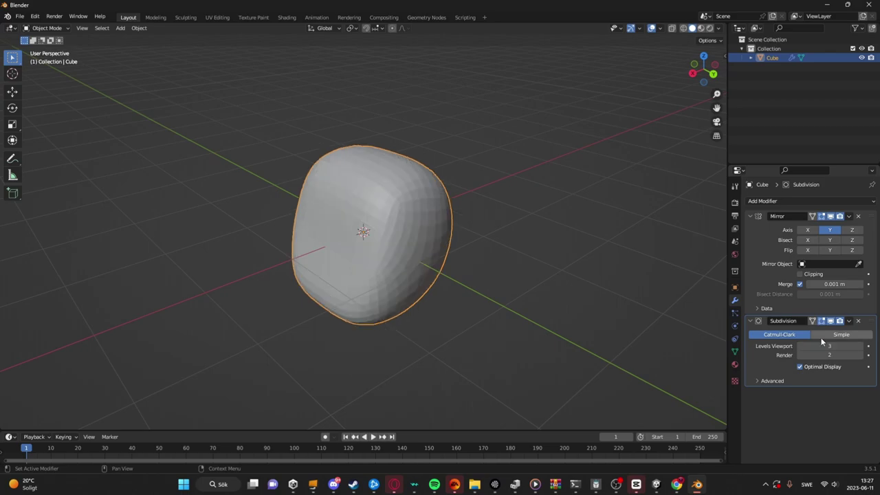
scroll(376, 228, up, 4)
middle_drag(376, 228, 308, 182)
scroll(308, 181, down, 3)
In Edit Mode, select a side face of the cage and push it outward along X.
scroll(309, 180, up, 2)
click(46, 28)
click(41, 47)
middle_drag(267, 140, 265, 265)
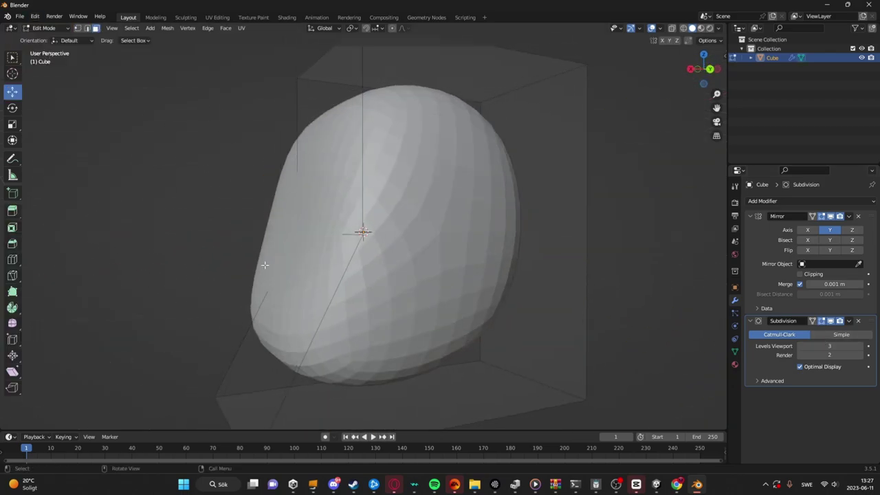
click(278, 336)
drag(241, 330, 227, 328)
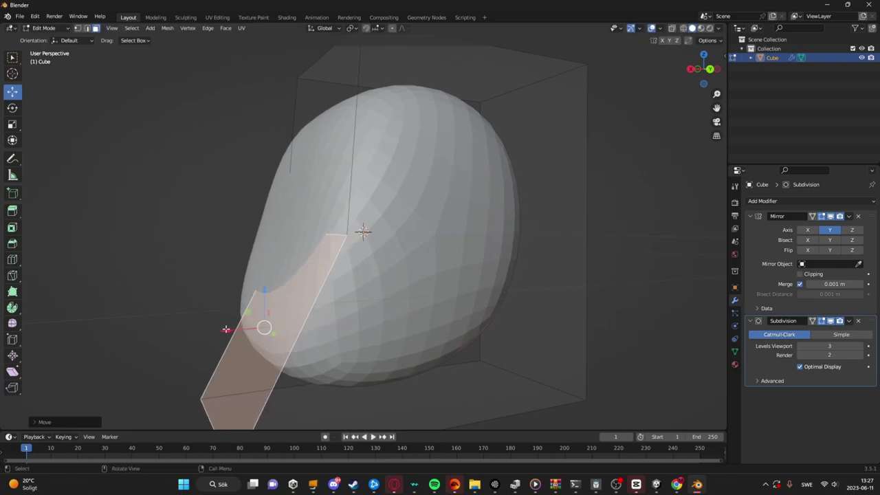
Move the side face along Y into place, then return to Object Mode.
middle_drag(262, 313, 540, 257)
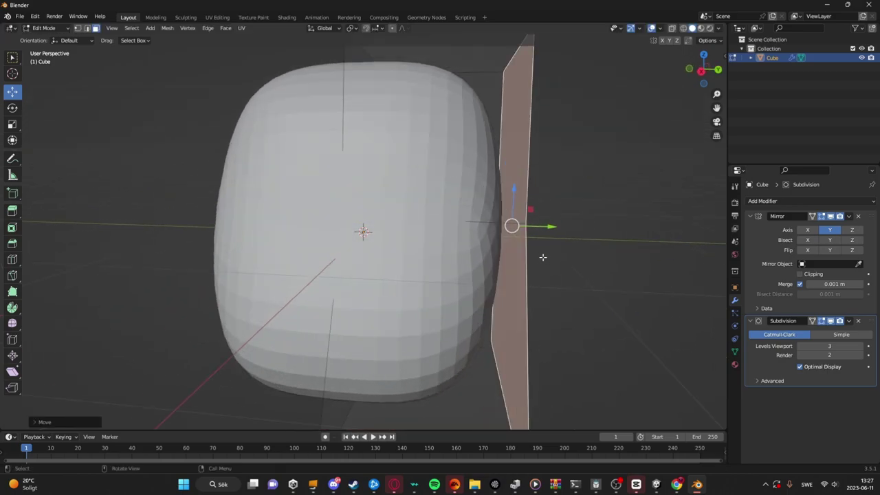
scroll(508, 248, down, 6)
drag(443, 232, 431, 234)
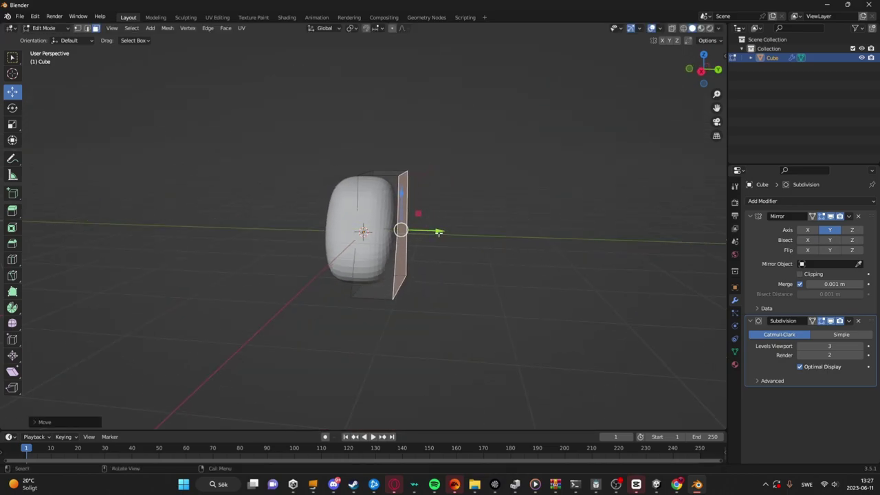
middle_drag(438, 233, 266, 262)
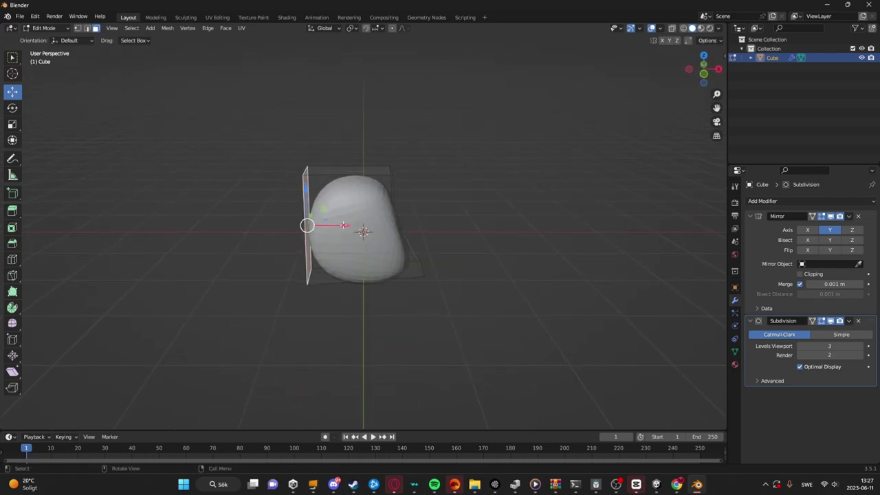
drag(343, 224, 338, 225)
middle_drag(338, 225, 262, 238)
scroll(508, 286, up, 3)
scroll(505, 250, down, 3)
scroll(488, 229, up, 4)
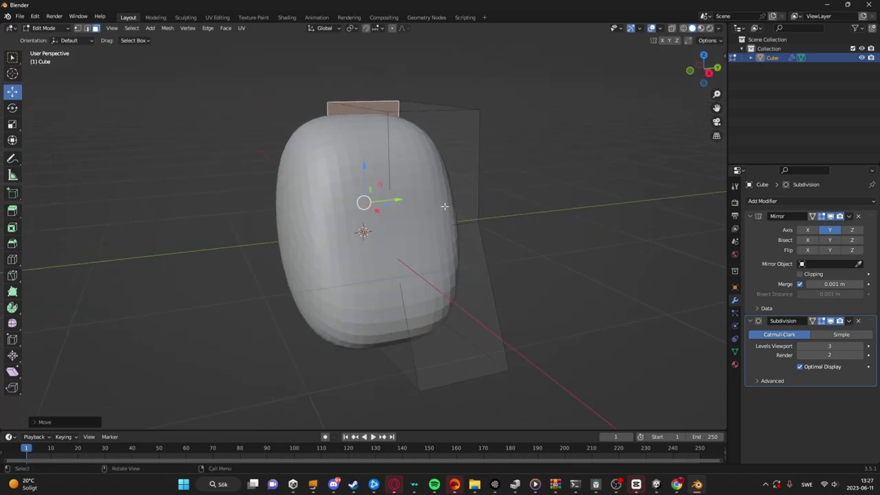
click(45, 28)
click(49, 34)
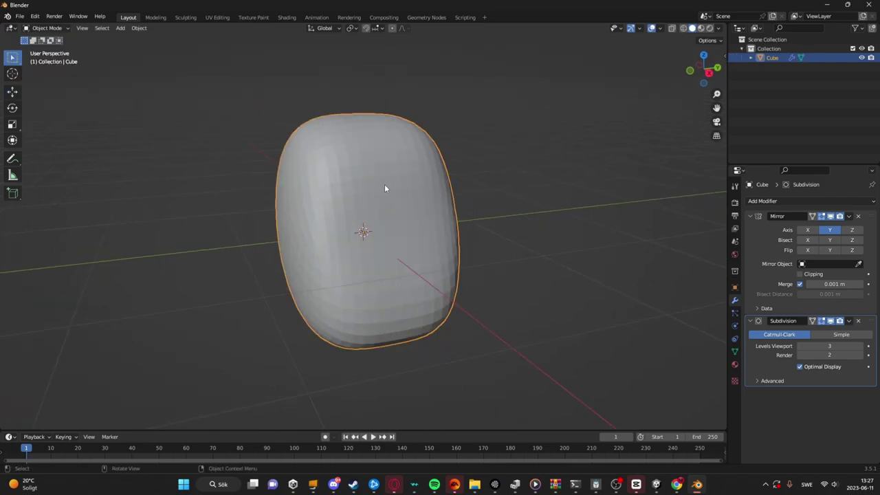
Lift the rounded body upward along Z above the grid with the Move tool.
click(12, 90)
scroll(425, 186, down, 5)
drag(365, 195, 365, 82)
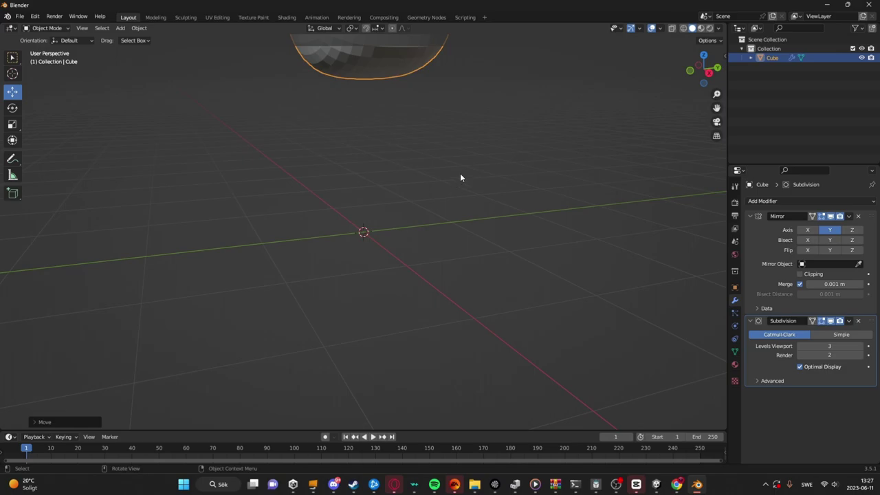
shift+middle_drag(460, 154, 409, 233)
scroll(409, 233, up, 3)
middle_drag(353, 224, 413, 230)
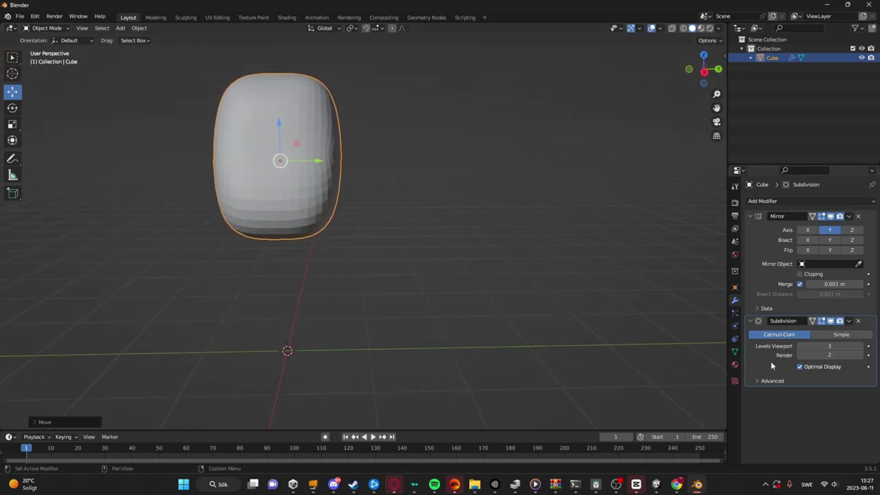
Apply the Subdivision modifier permanently with Ctrl+A and open the Add menu.
key(ctrl+a)
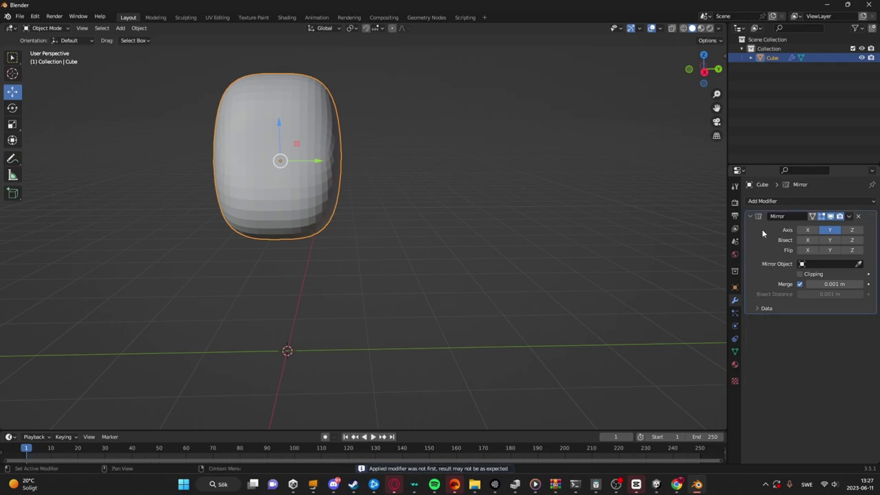
middle_drag(704, 213, 753, 216)
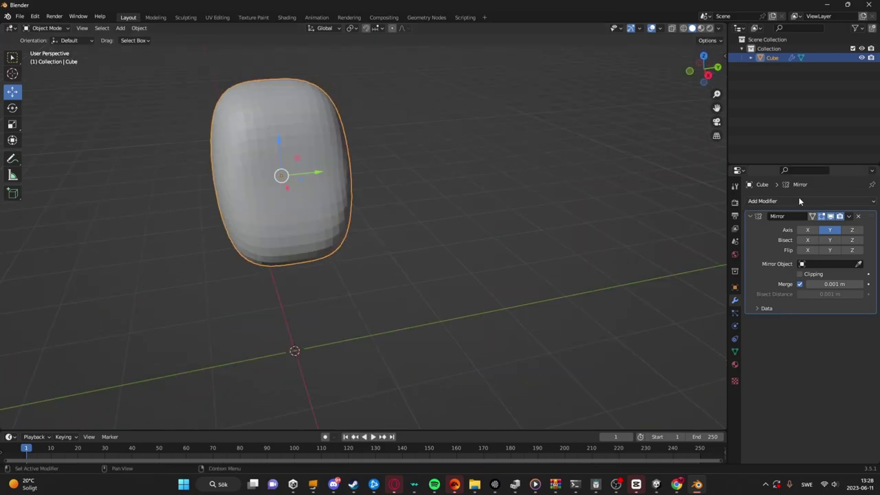
middle_drag(464, 202, 394, 231)
middle_drag(318, 231, 262, 172)
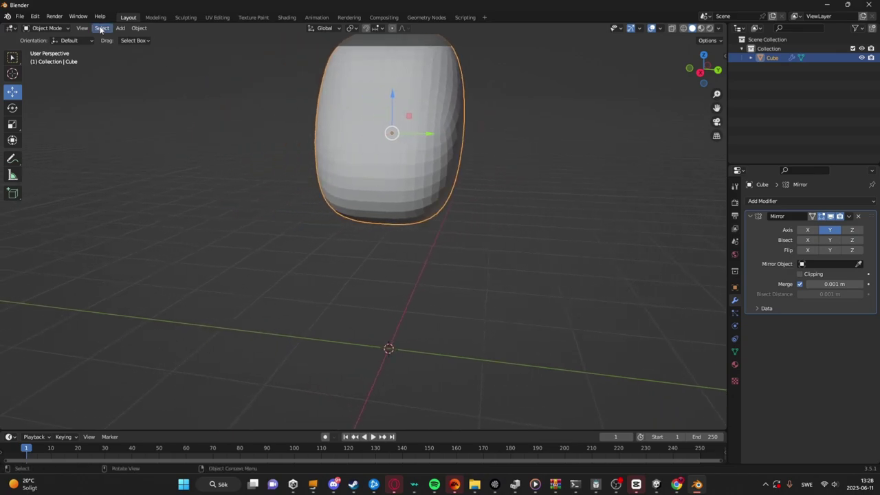
click(121, 29)
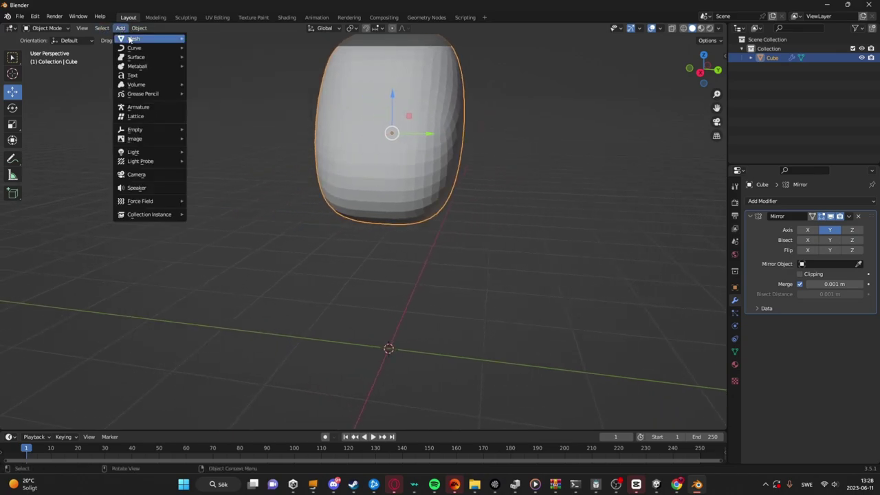
Add a new cube and give it a Subdivision Surface modifier at viewport level 3.
mouse_move(184, 40)
click(207, 48)
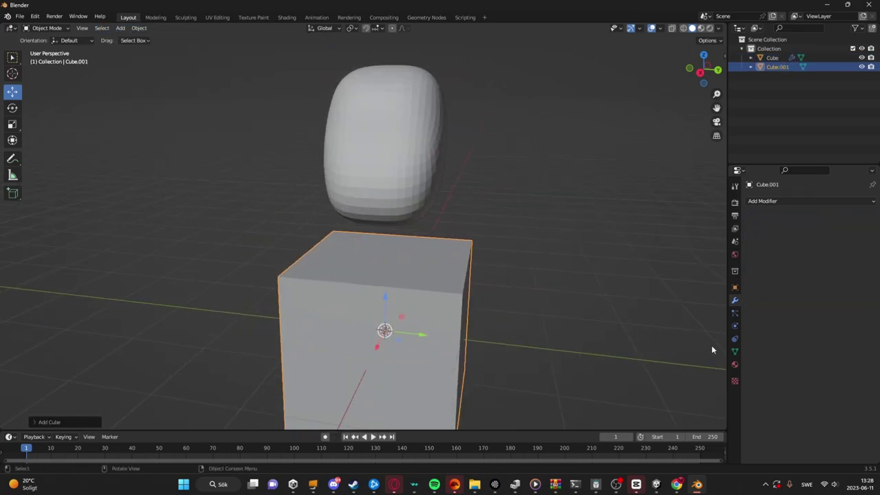
click(763, 201)
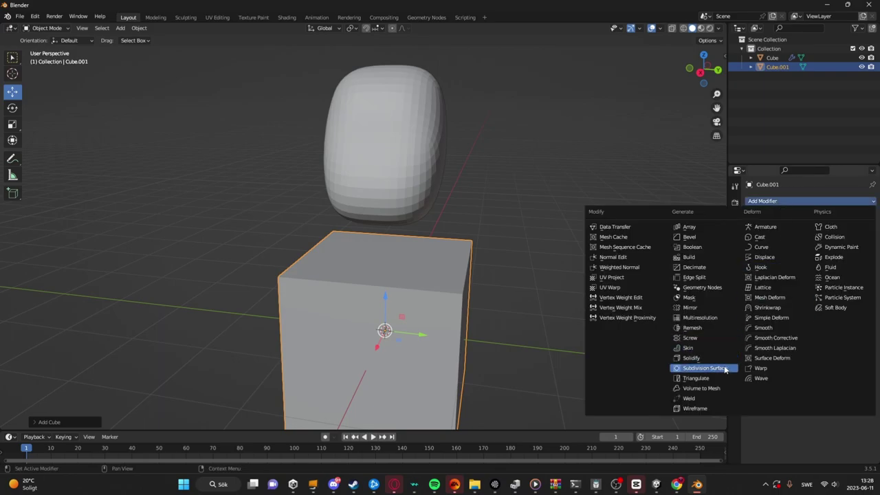
click(653, 365)
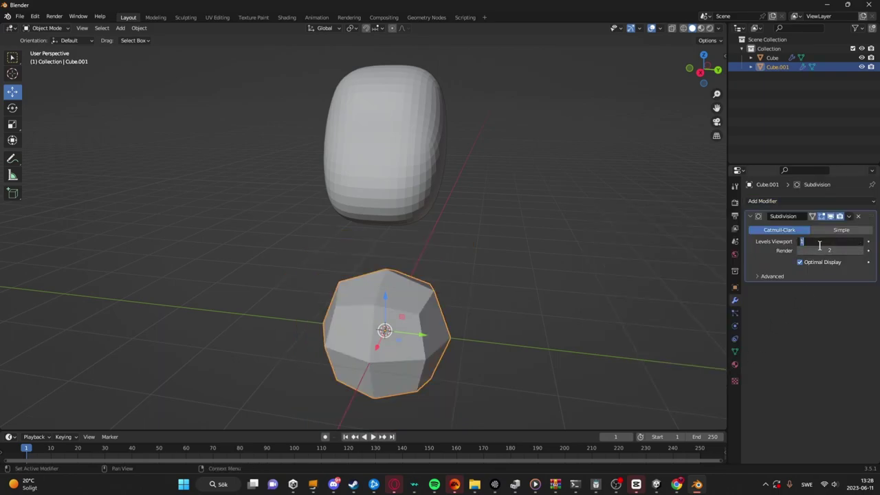
text(3)
key(Return)
In Edit Mode, add a loop cut through the middle of the new cube.
click(47, 28)
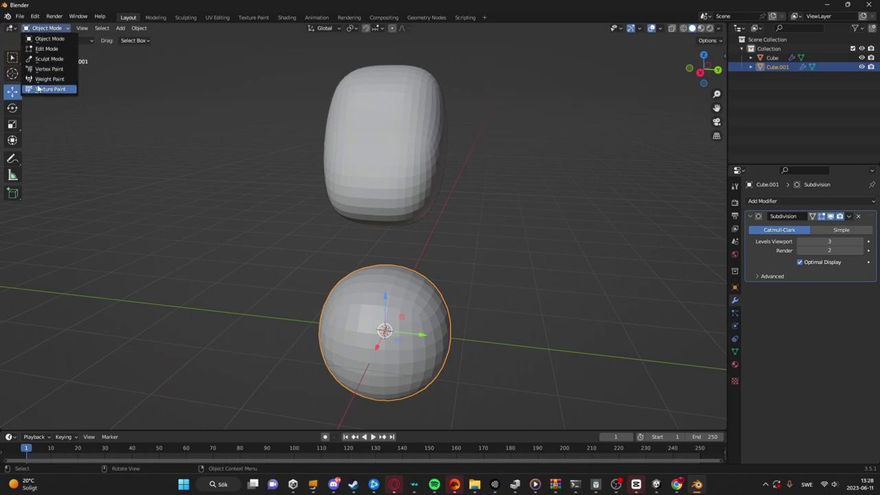
click(46, 44)
middle_drag(291, 210, 423, 246)
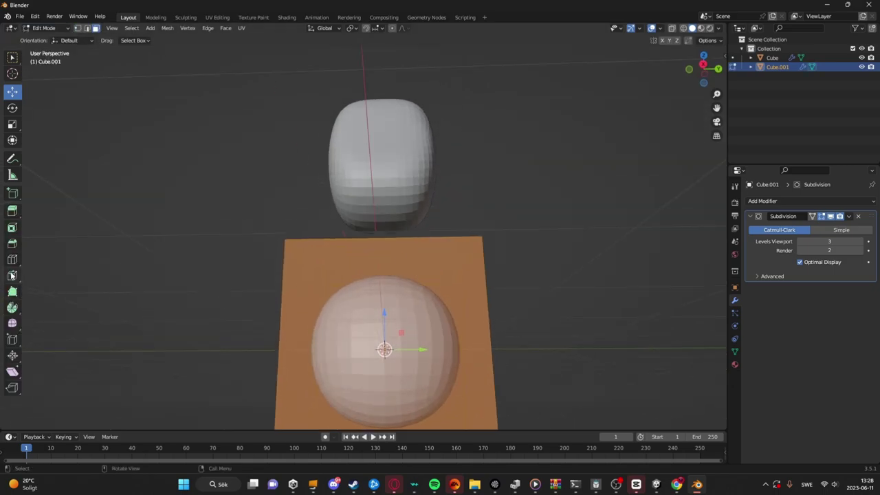
click(11, 259)
click(391, 250)
middle_drag(391, 251, 426, 268)
click(13, 90)
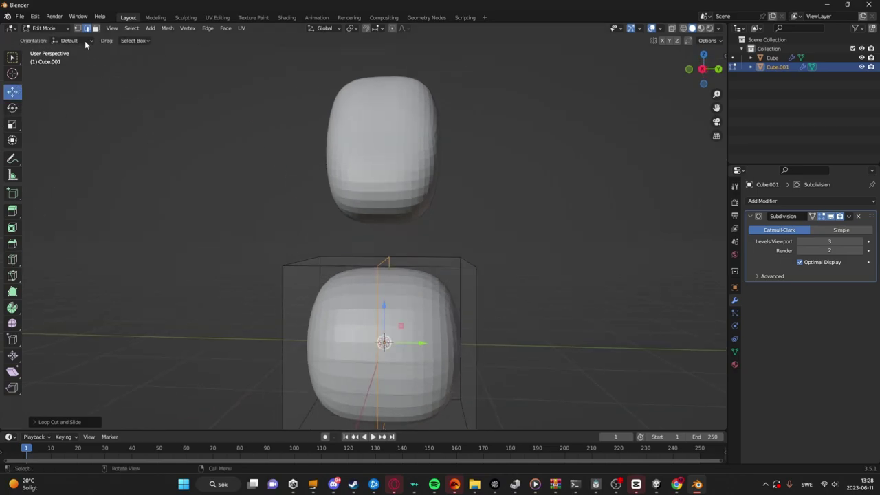
With Face select and X-ray, select one half's faces and separate them off.
click(95, 28)
key(alt+z)
click(351, 346)
middle_drag(352, 346, 215, 334)
shift+click(341, 273)
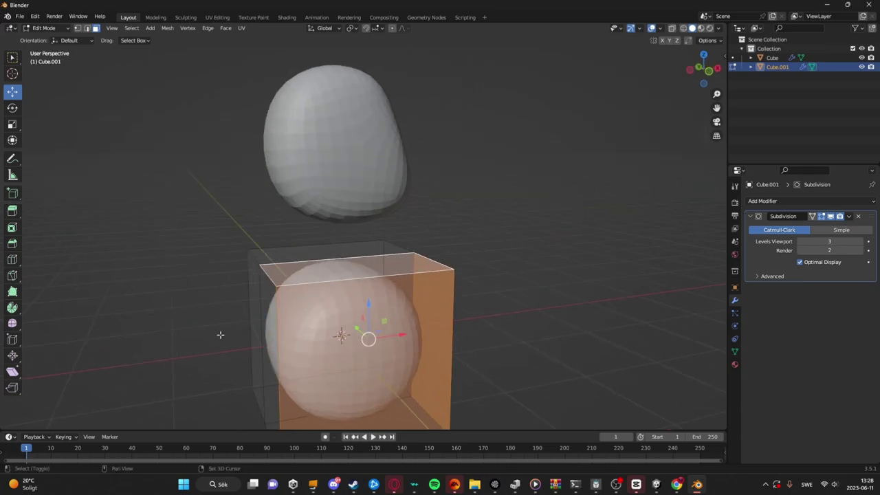
middle_drag(330, 344, 289, 345)
shift+click(406, 372)
right_click(288, 345)
click(323, 444)
middle_drag(323, 444, 496, 358)
click(778, 201)
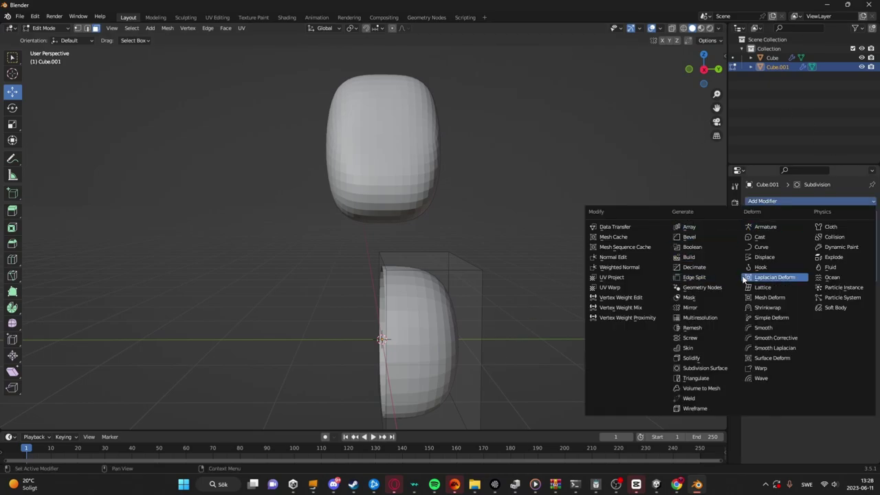
Add a Mirror modifier and raise the top face to make the body taller.
click(703, 307)
middle_drag(653, 296, 585, 231)
click(445, 263)
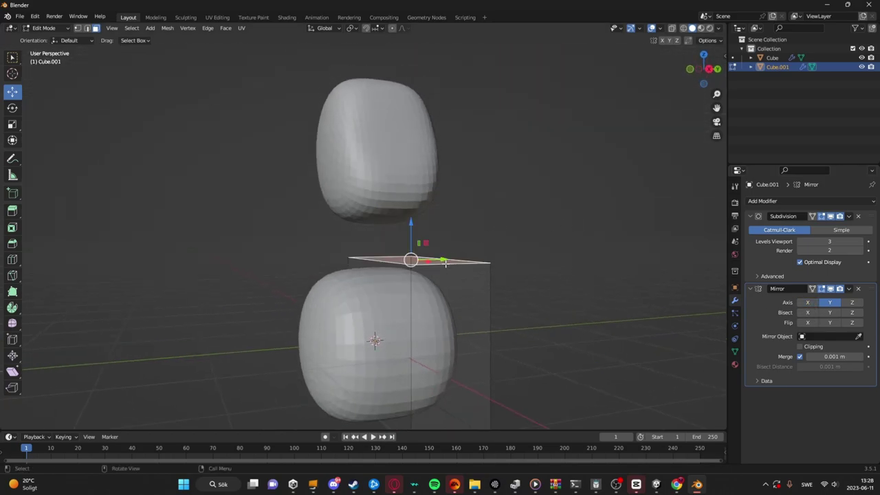
drag(405, 230, 405, 163)
Push both side faces outward along X to widen the body.
middle_drag(405, 163, 390, 269)
click(357, 295)
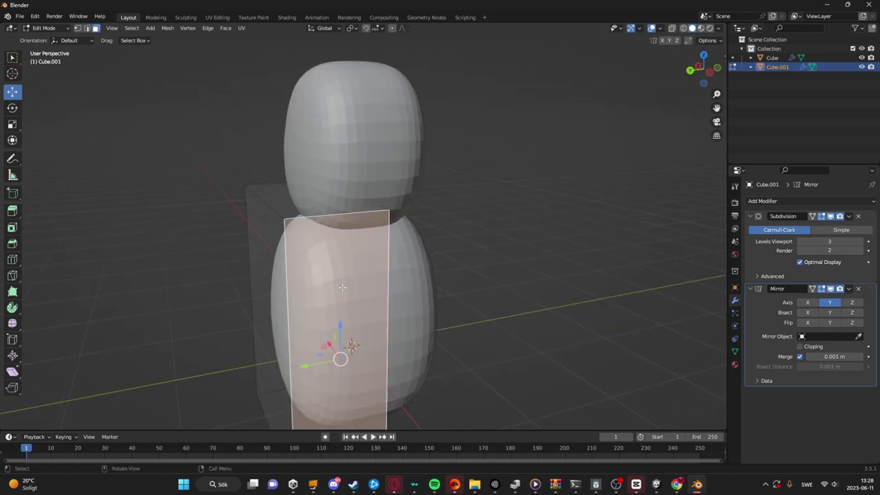
middle_drag(357, 296, 436, 331)
drag(437, 330, 420, 331)
middle_drag(421, 331, 297, 303)
click(299, 302)
drag(275, 333, 291, 337)
middle_drag(291, 338, 359, 334)
scroll(577, 302, up, 2)
scroll(588, 292, down, 3)
scroll(319, 111, up, 2)
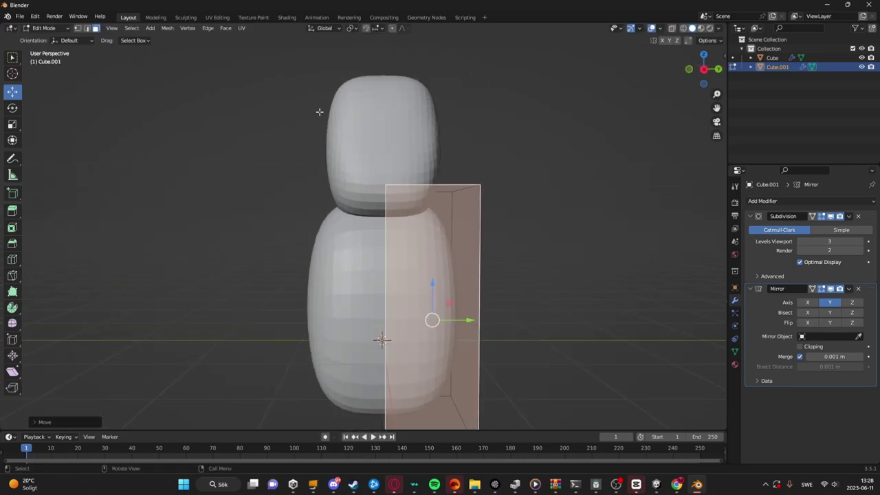
Add a cube to the mesh and move it beside the body as mirrored spheres.
click(150, 29)
click(169, 50)
scroll(442, 262, down, 2)
scroll(443, 262, up, 2)
key(g)
click(549, 344)
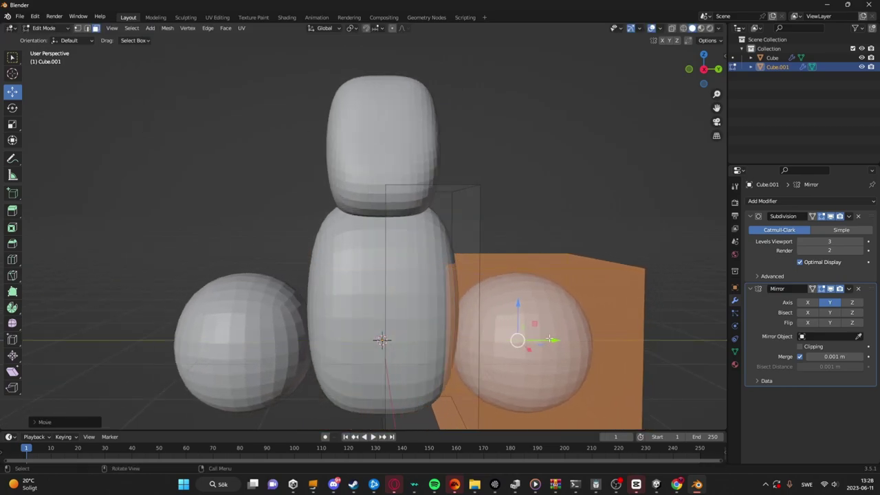
Raise the side spheres to shoulder height, then flatten and narrow them with Scale.
drag(514, 308, 533, 232)
key(shift+space)
key(r)
key(shift+space)
key(s)
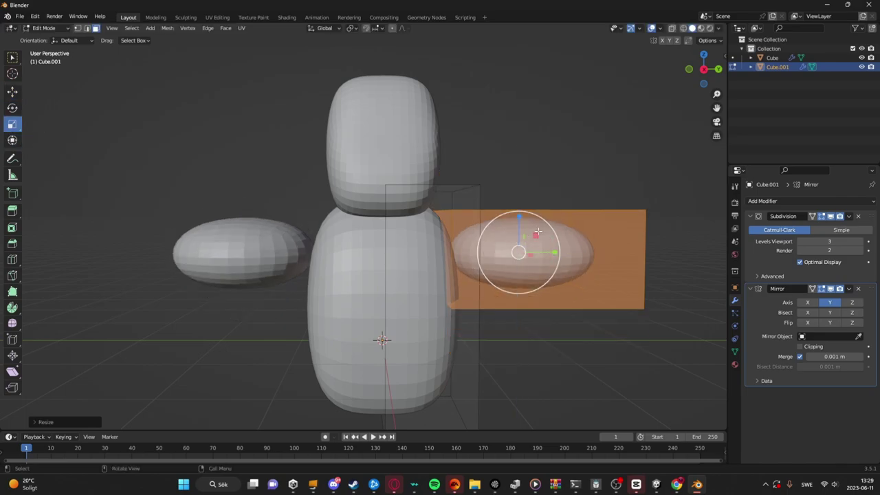
middle_drag(533, 232, 416, 262)
drag(292, 358, 372, 362)
middle_drag(371, 363, 266, 302)
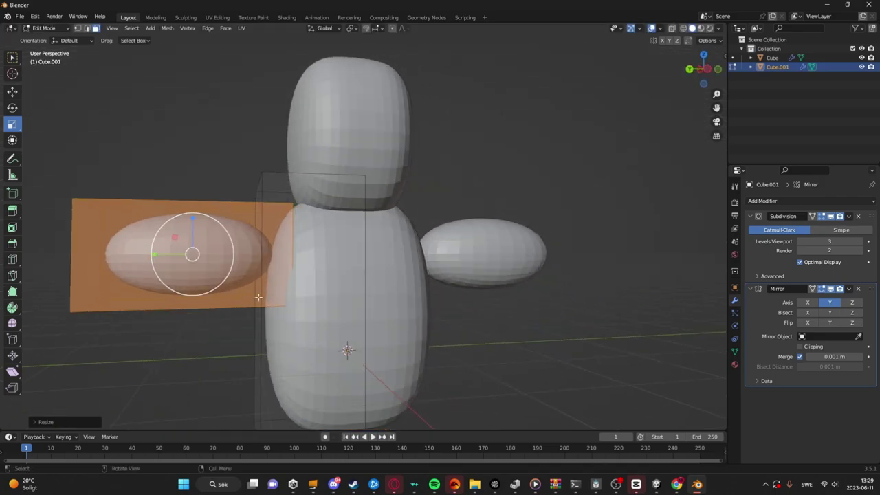
Shift the upper-arm piece slightly outward and copy it.
drag(157, 253, 141, 256)
key(ctrl+z)
click(11, 91)
middle_drag(141, 256, 382, 295)
scroll(382, 295, down, 3)
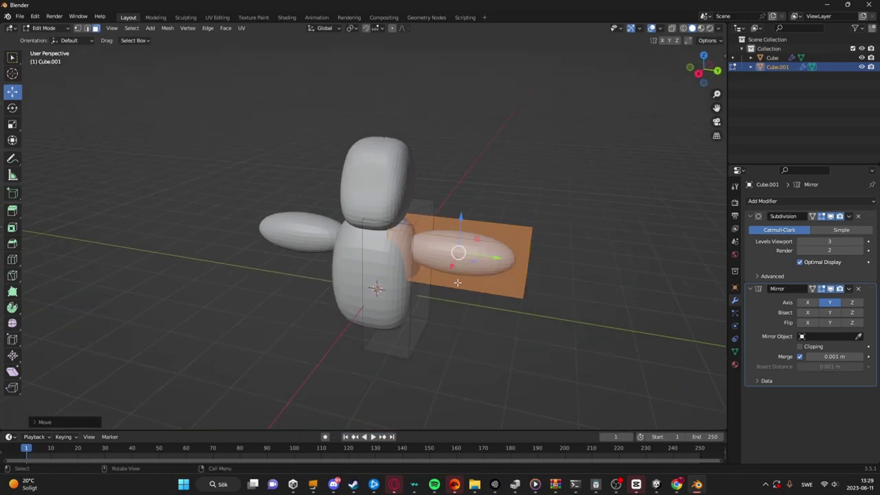
key(ctrl+c)
right_click(542, 258)
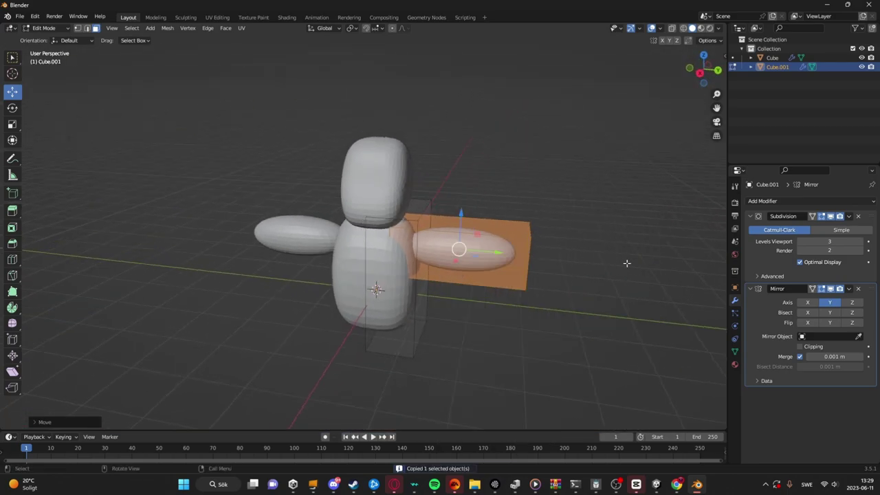
right_click(554, 271)
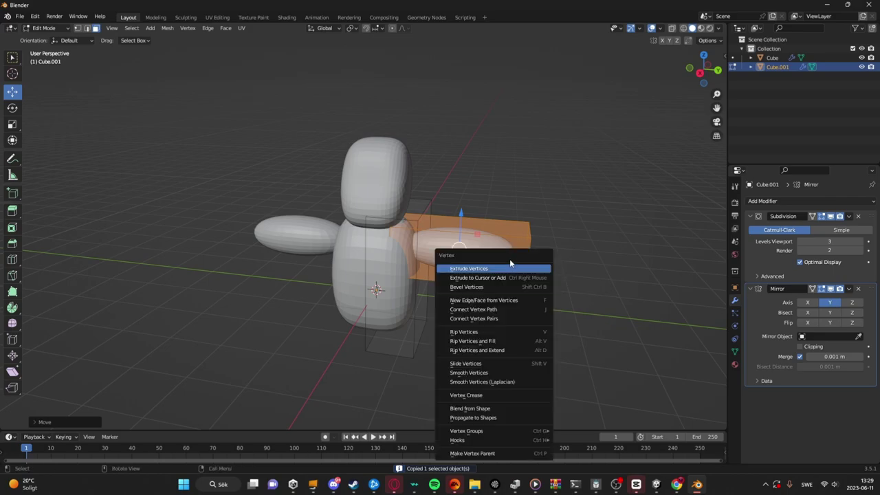
mouse_move(495, 254)
mouse_down()
mouse_move(522, 255)
mouse_move(481, 253)
mouse_move(493, 253)
mouse_up()
Add a cube past the arm and scale it into a flattened, stretched forearm piece.
click(157, 30)
click(167, 50)
drag(415, 293, 536, 226)
middle_drag(536, 226, 416, 215)
click(14, 125)
drag(473, 249, 460, 291)
drag(476, 245, 474, 256)
middle_drag(475, 256, 564, 245)
drag(565, 248, 581, 252)
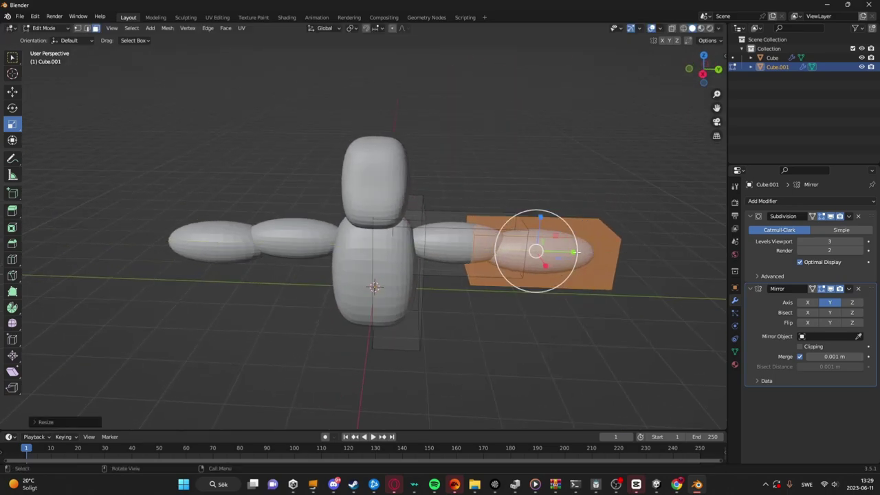
Line the forearm piece up with the upper arm, then deselect it.
click(13, 93)
drag(543, 216, 544, 209)
drag(571, 250, 576, 251)
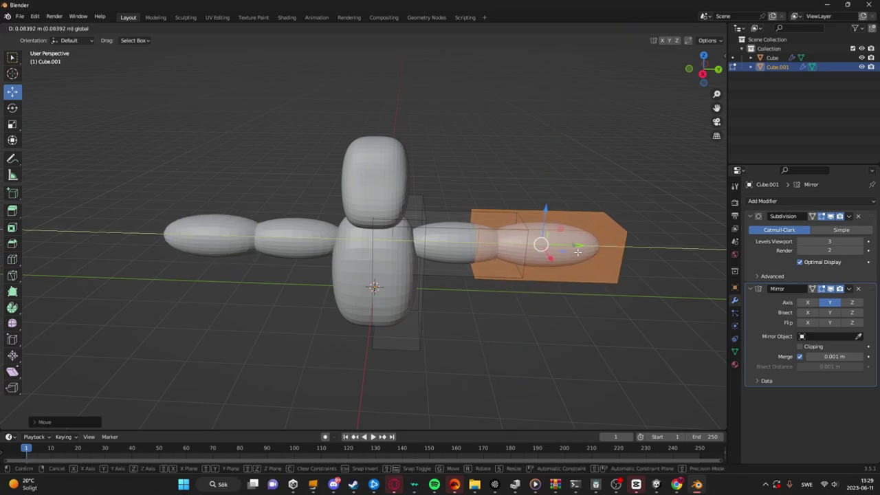
middle_drag(557, 321, 125, 137)
click(550, 310)
scroll(357, 320, up, 5)
scroll(395, 267, up, 5)
scroll(405, 277, down, 6)
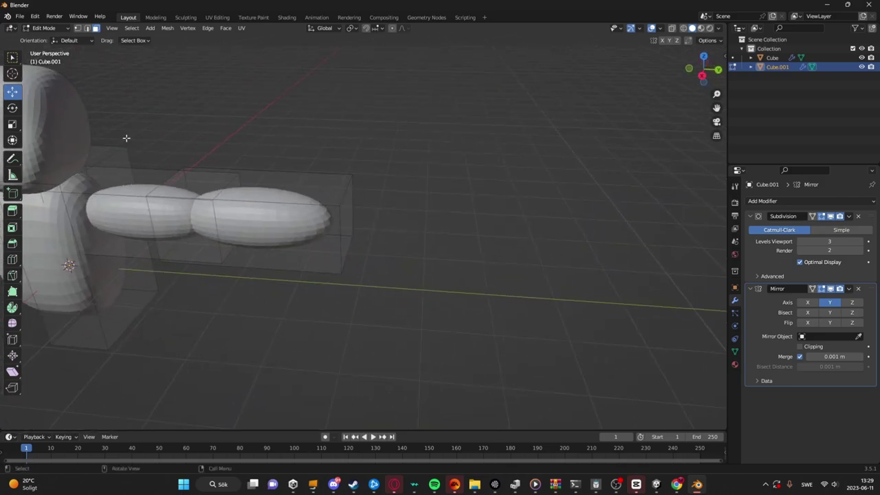
Add a cube at the arm's end and scale it down to a small hand.
click(150, 29)
click(158, 48)
drag(84, 262, 364, 217)
click(13, 126)
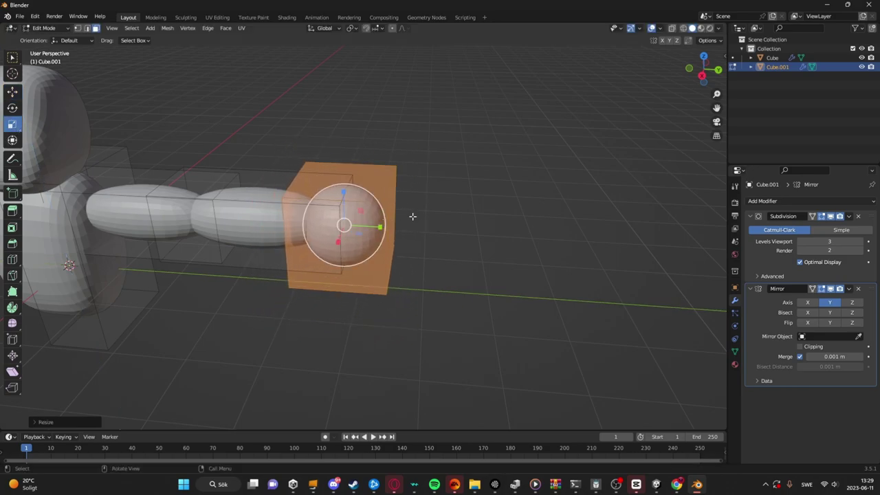
middle_drag(403, 216, 389, 227)
key(s)
click(392, 208)
key(Tab)
Inspect the mirrored hands from another angle and return to Object Mode.
scroll(309, 303, down, 5)
middle_drag(309, 302, 496, 350)
scroll(526, 344, up, 3)
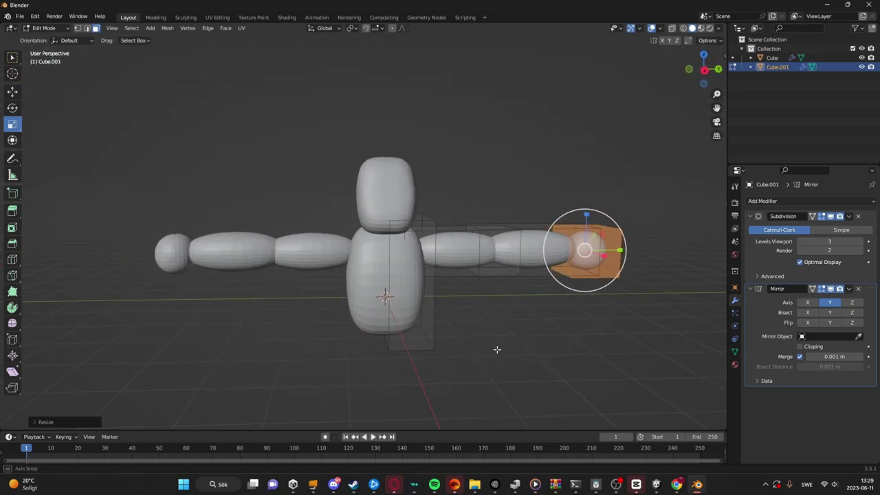
scroll(565, 334, up, 2)
scroll(565, 334, down, 2)
click(43, 28)
click(41, 38)
Apply the Mirror modifier to the gorilla figure with Ctrl+A and orbit to a front view.
click(531, 300)
scroll(531, 300, up, 2)
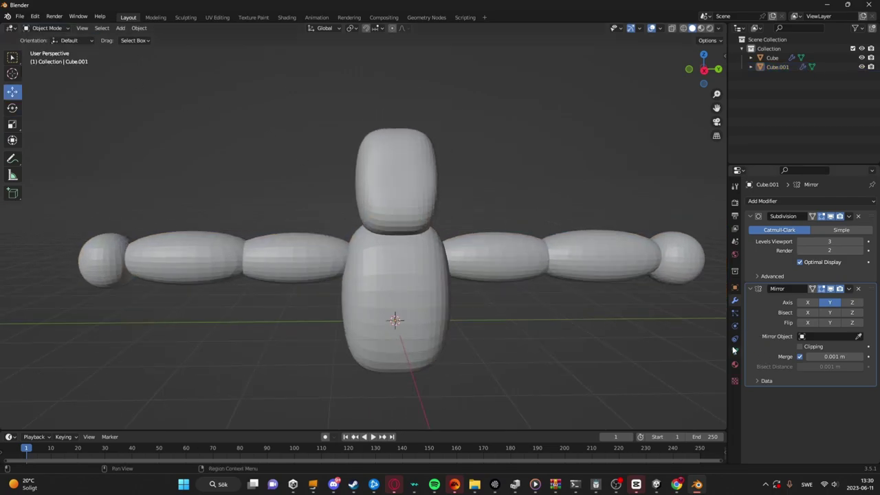
key(ctrl+a)
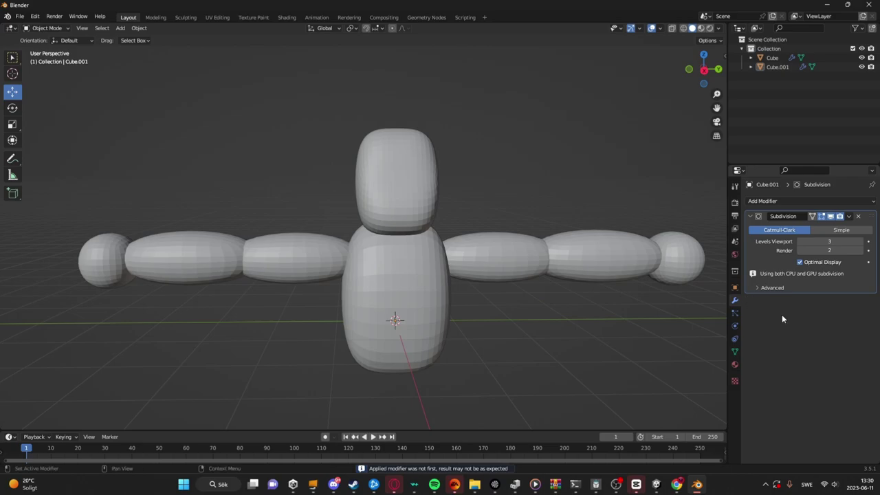
middle_drag(640, 319, 614, 336)
click(529, 254)
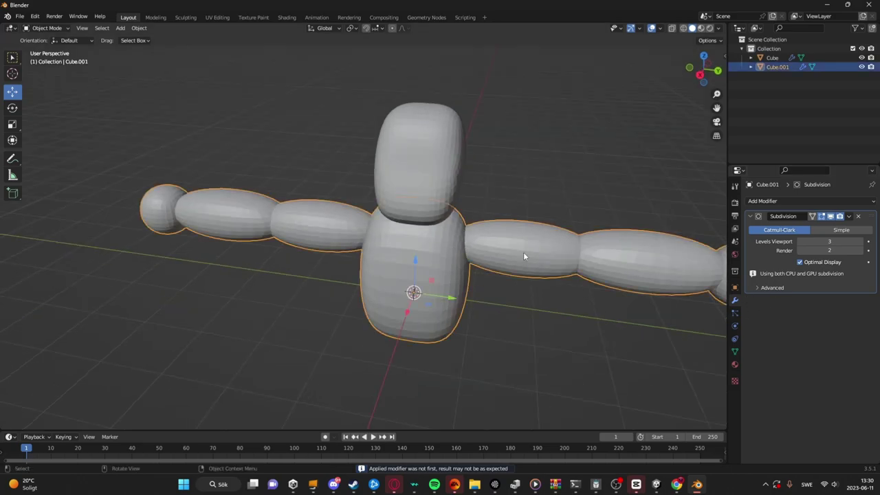
middle_drag(416, 272, 401, 261)
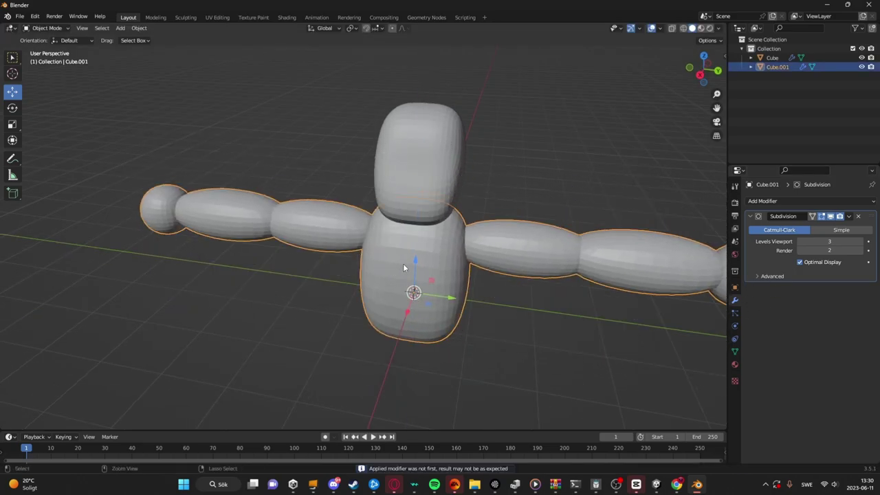
click(502, 331)
middle_drag(502, 331, 532, 298)
Check the mirrored mesh in Edit Mode, then go back to Object Mode.
click(33, 29)
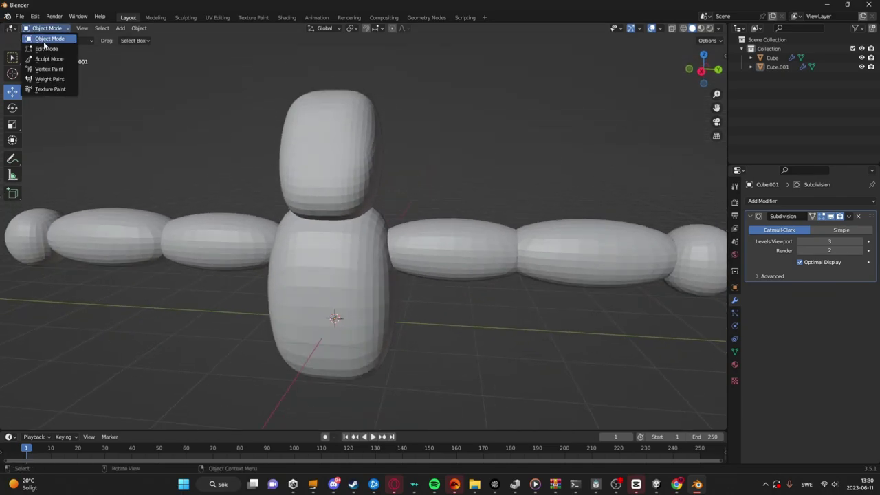
click(43, 39)
scroll(210, 157, up, 2)
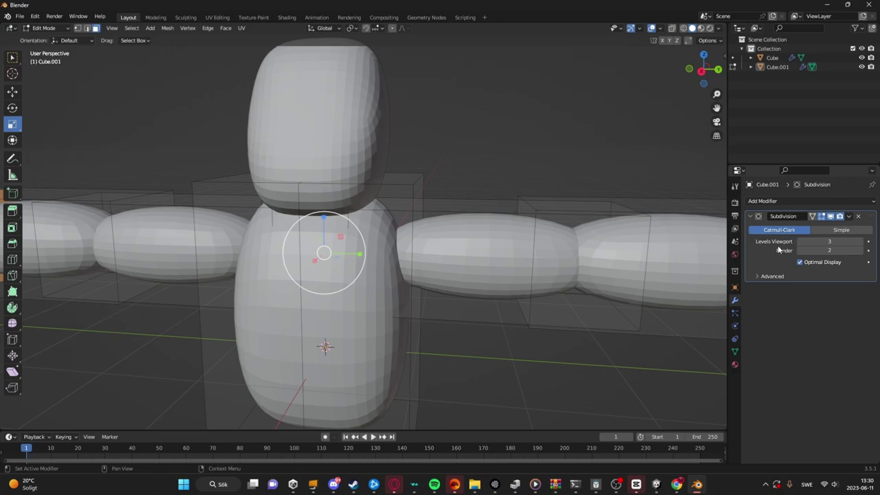
click(48, 28)
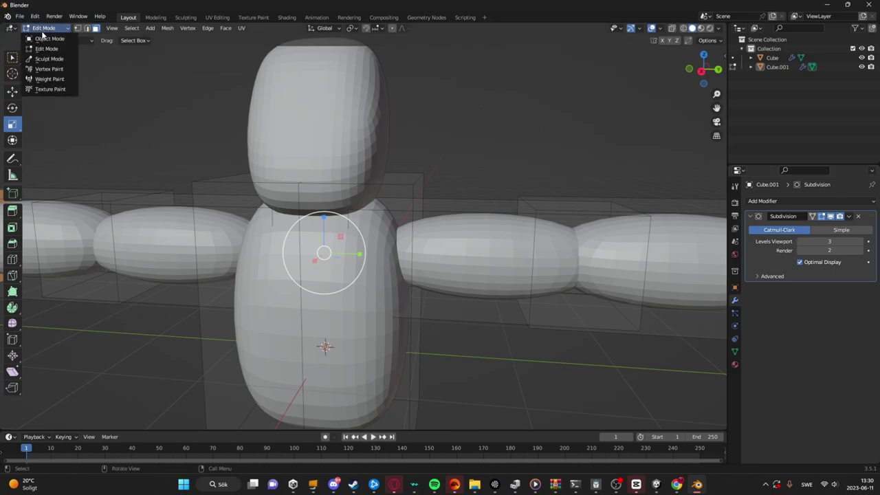
click(45, 31)
Apply the Subdivision modifier and view the dense Cube.001 mesh in Edit Mode.
right_click(754, 255)
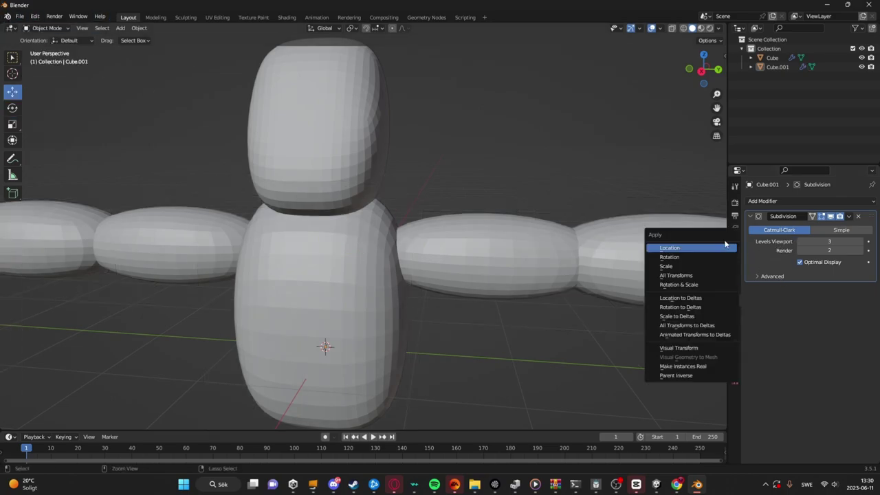
key(ctrl+a)
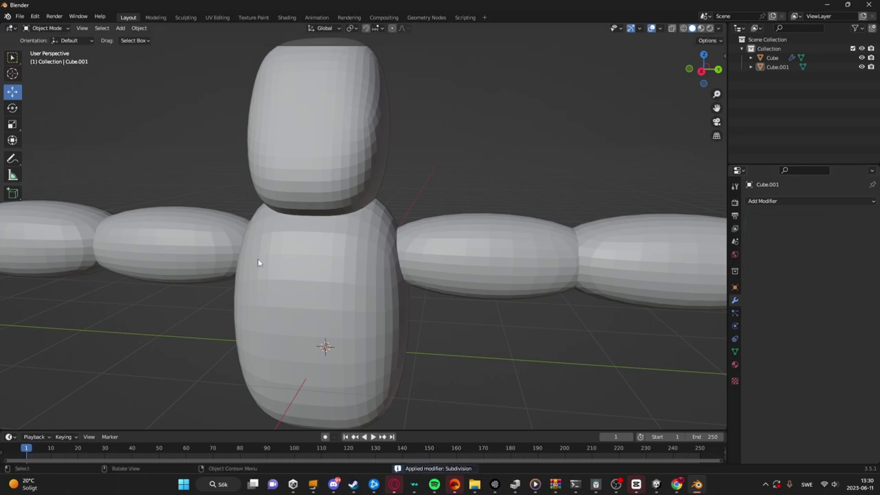
click(65, 32)
click(69, 48)
middle_drag(161, 191, 409, 288)
scroll(412, 263, up, 3)
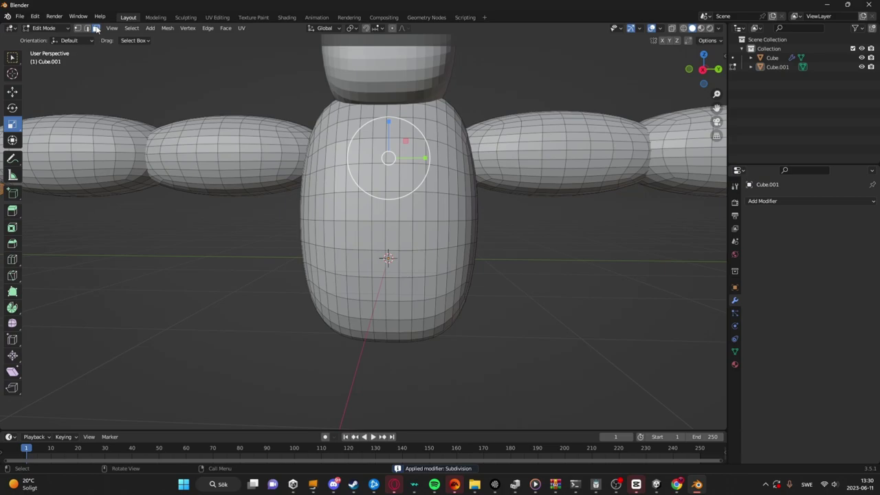
middle_drag(323, 138, 286, 304)
click(319, 110)
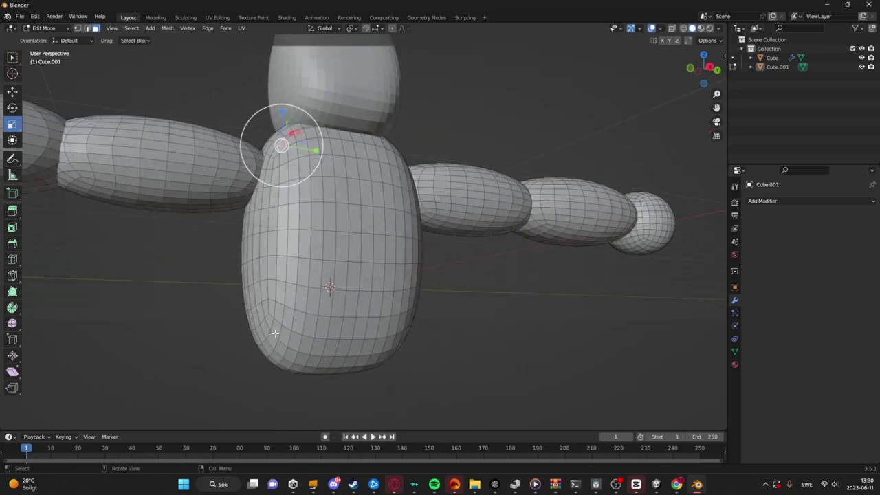
Outline the body's front panel with a face path along its bottom, right side and top.
ctrl+click(275, 333)
middle_drag(275, 332, 275, 341)
ctrl+click(474, 314)
middle_drag(474, 314, 496, 151)
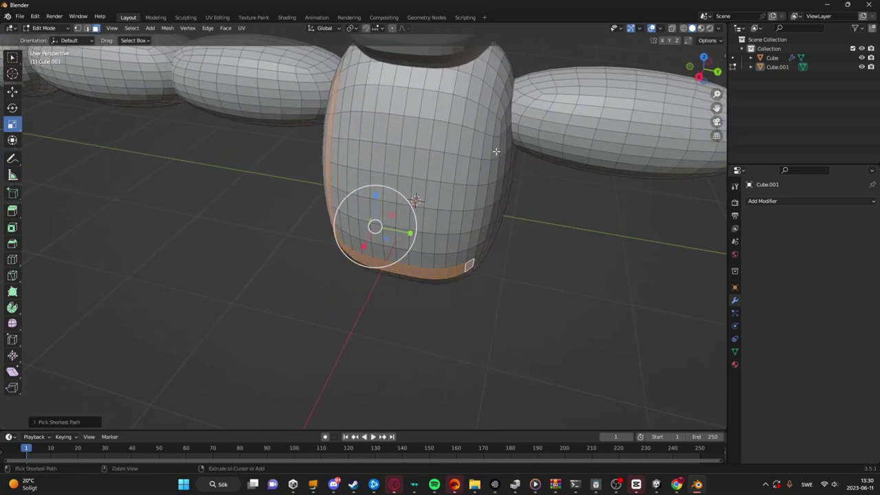
ctrl+click(493, 101)
middle_drag(494, 100, 525, 80)
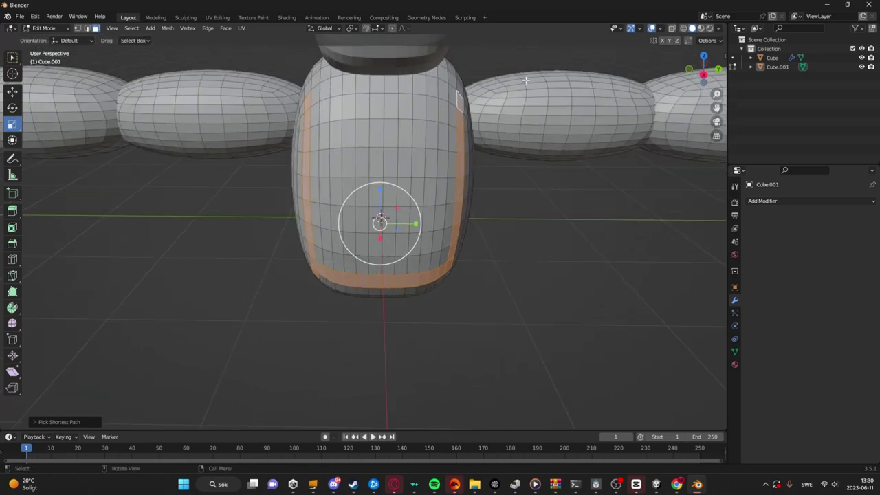
ctrl+click(315, 97)
middle_drag(321, 264, 314, 308)
middle_drag(284, 358, 317, 308)
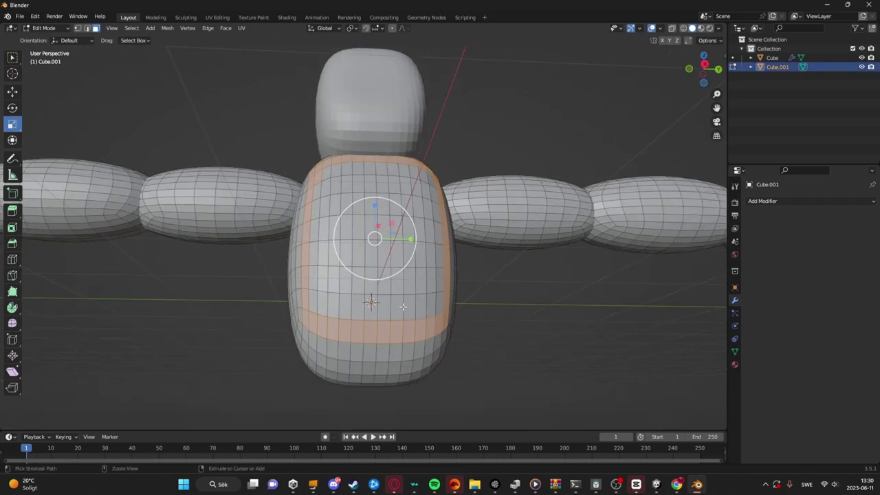
middle_drag(446, 313, 458, 309)
Assign the black material to the framed front faces of the body.
scroll(378, 303, down, 3)
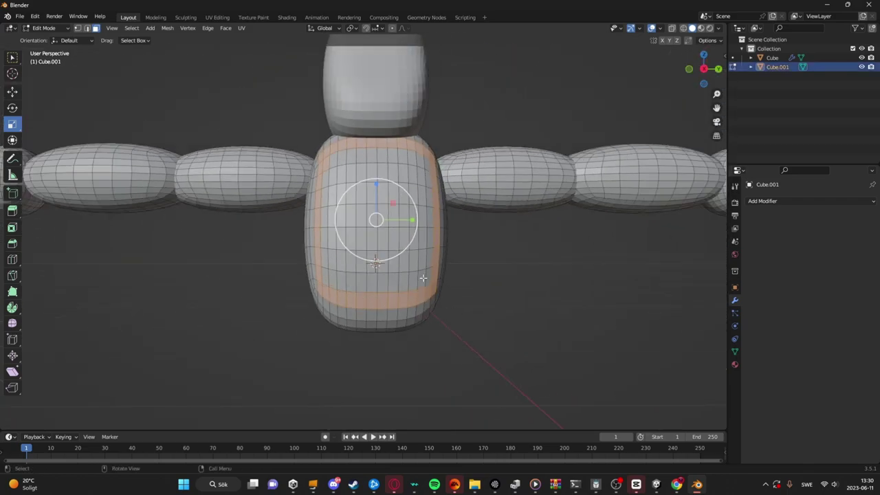
scroll(419, 279, down, 3)
scroll(418, 280, up, 3)
click(734, 364)
click(832, 349)
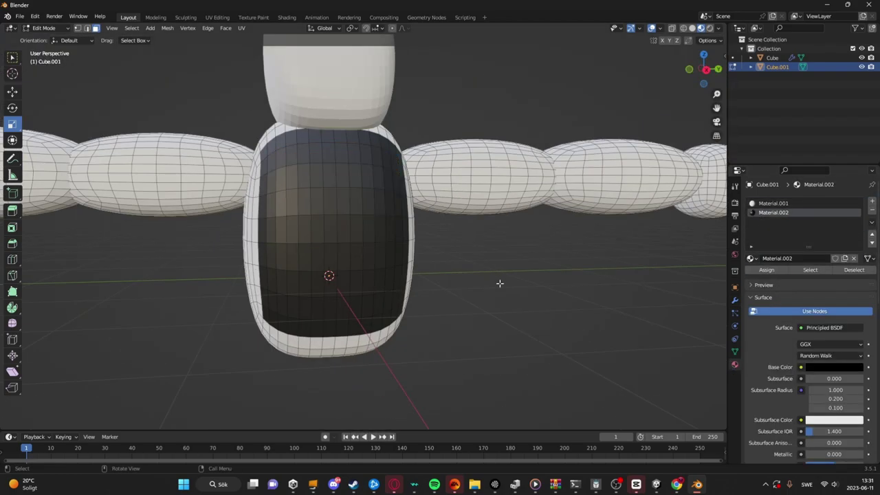
Give the ring of faces along the body's bottom the black Material.002 too.
scroll(459, 295, down, 4)
middle_drag(460, 295, 406, 336)
scroll(422, 282, up, 4)
click(400, 341)
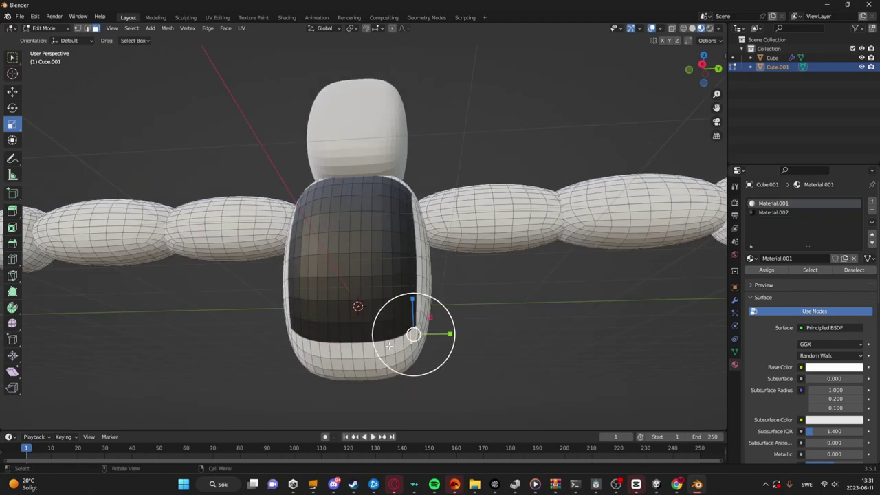
ctrl+click(302, 340)
click(768, 213)
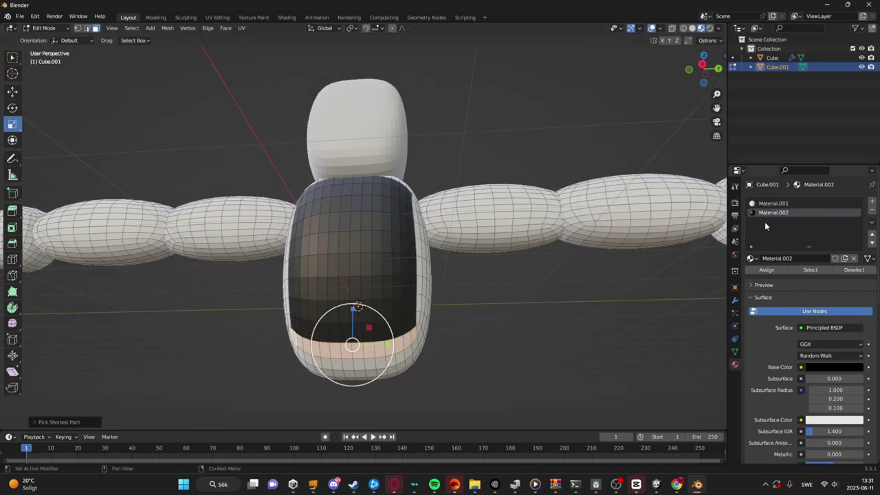
click(767, 270)
key(alt+a)
Return to Object Mode from a front view and select the head.
scroll(473, 293, down, 3)
middle_drag(474, 293, 481, 326)
scroll(444, 235, up, 3)
middle_drag(444, 235, 325, 237)
scroll(368, 255, up, 3)
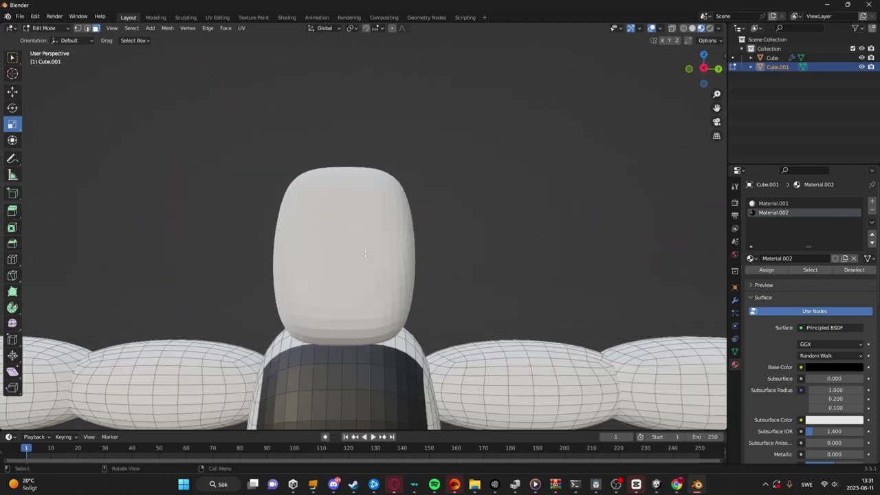
click(66, 30)
click(52, 33)
click(364, 230)
middle_drag(364, 230, 440, 226)
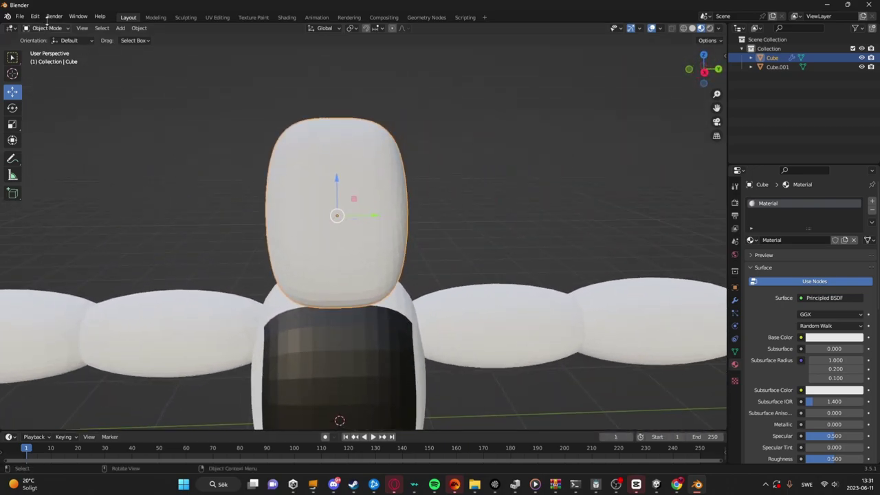
Check the head's Mirror modifier, then apply it and undo the apply.
click(47, 27)
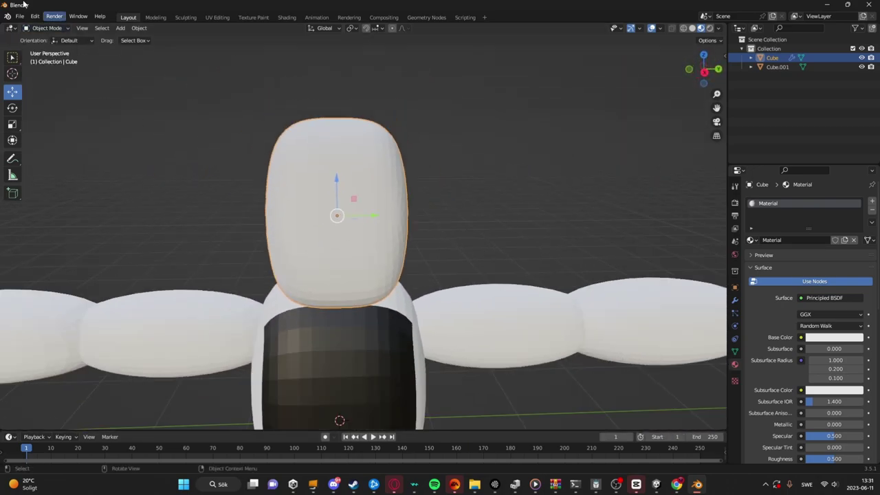
click(43, 30)
click(42, 48)
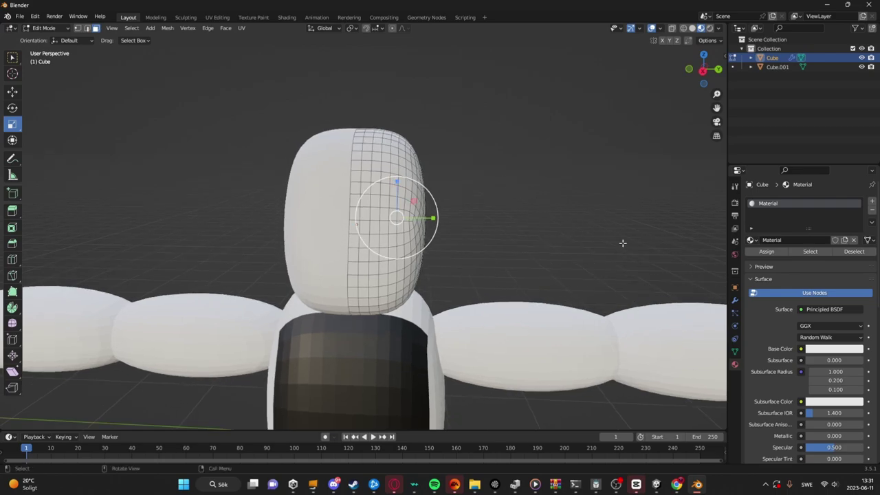
click(735, 301)
click(43, 28)
click(42, 40)
scroll(550, 237, up, 2)
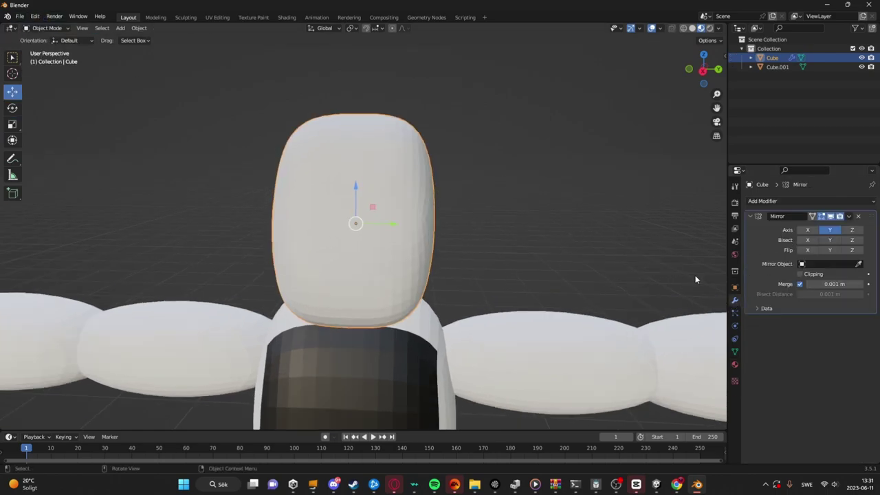
key(ctrl+a)
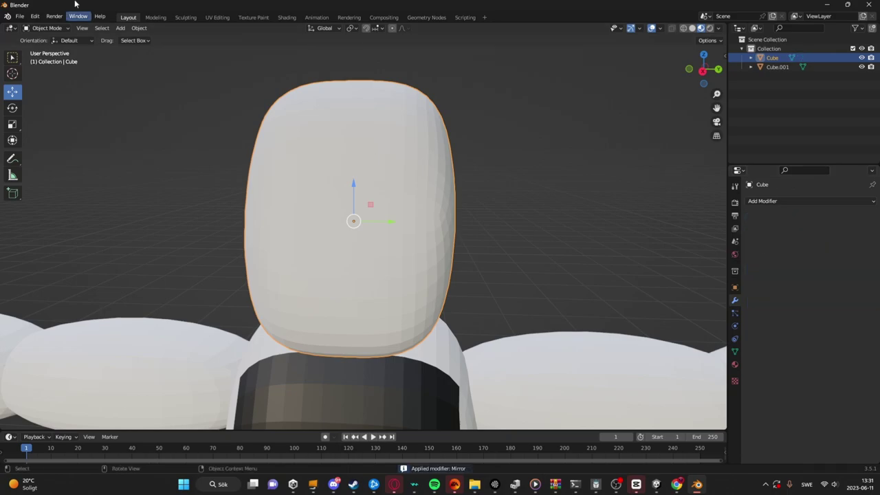
key(ctrl+z)
In Edit Mode, select a face band around the head's front and the faces inside it.
click(36, 28)
click(43, 49)
middle_drag(406, 180, 424, 177)
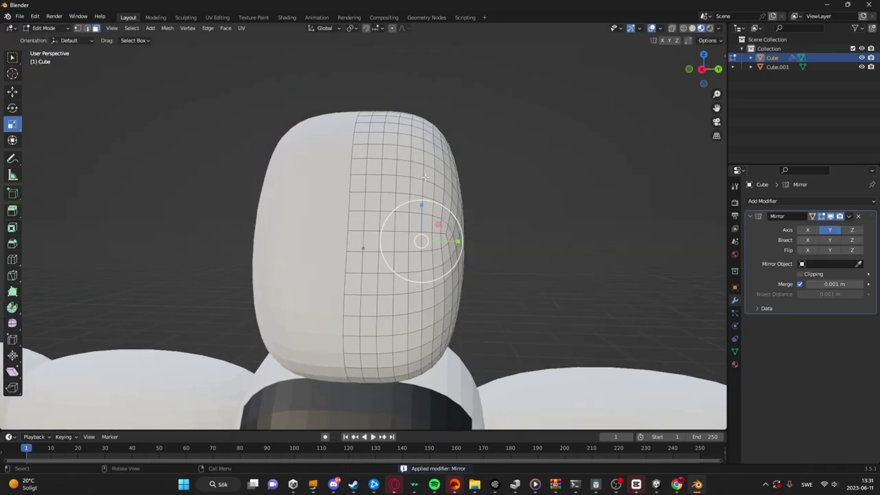
click(351, 342)
ctrl+click(436, 324)
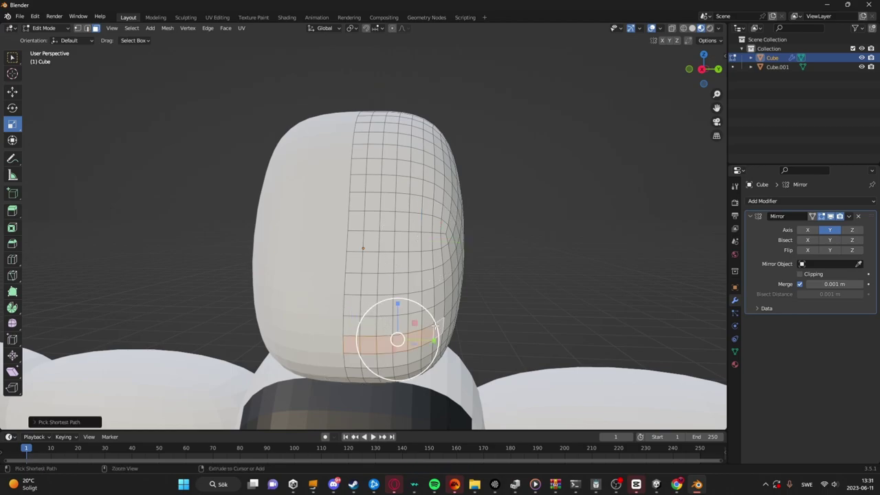
middle_drag(436, 146, 433, 103)
ctrl+click(378, 86)
ctrl+click(364, 271)
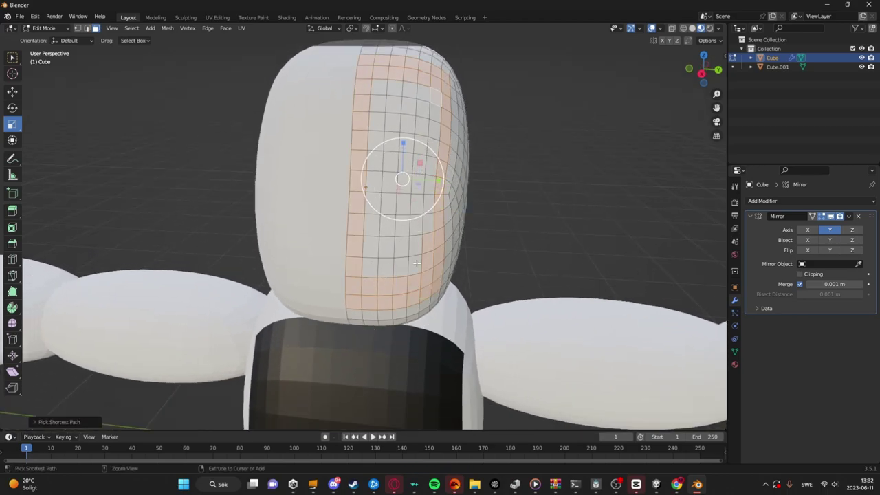
ctrl+shift+click(364, 270)
Assign the black Material.003 to the selected head faces.
click(735, 365)
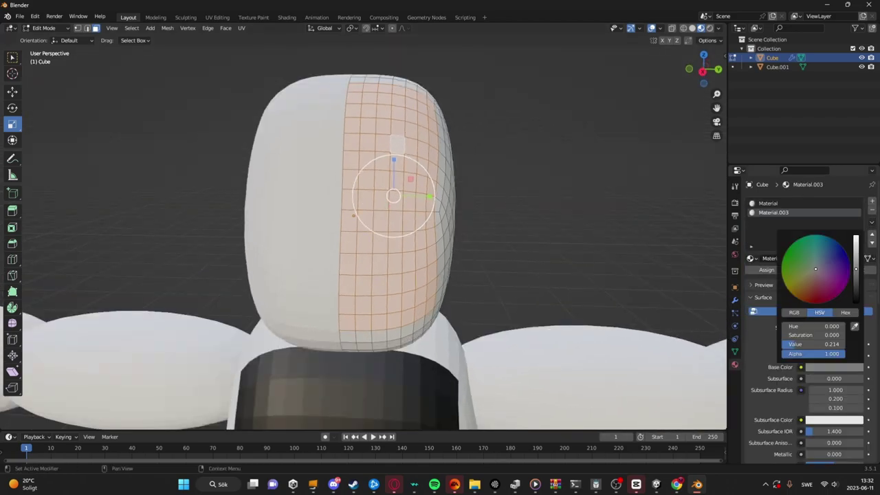
click(765, 270)
key(alt+a)
scroll(540, 220, down, 6)
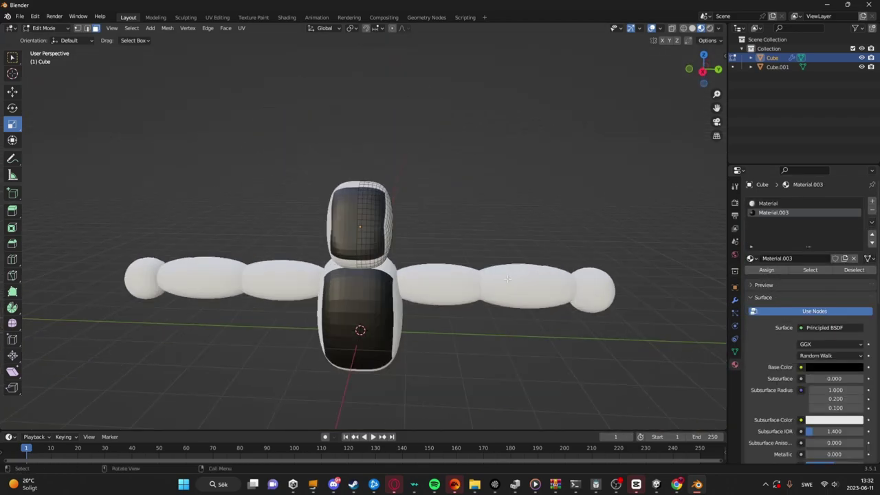
scroll(540, 219, up, 5)
middle_drag(721, 329, 724, 307)
Back in Object Mode, apply the head's Mirror modifier with Ctrl+A.
click(734, 300)
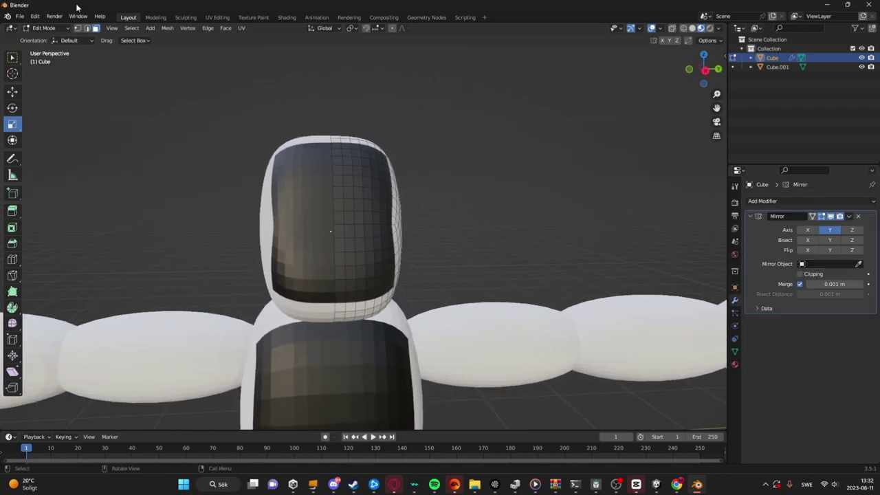
click(43, 28)
click(43, 39)
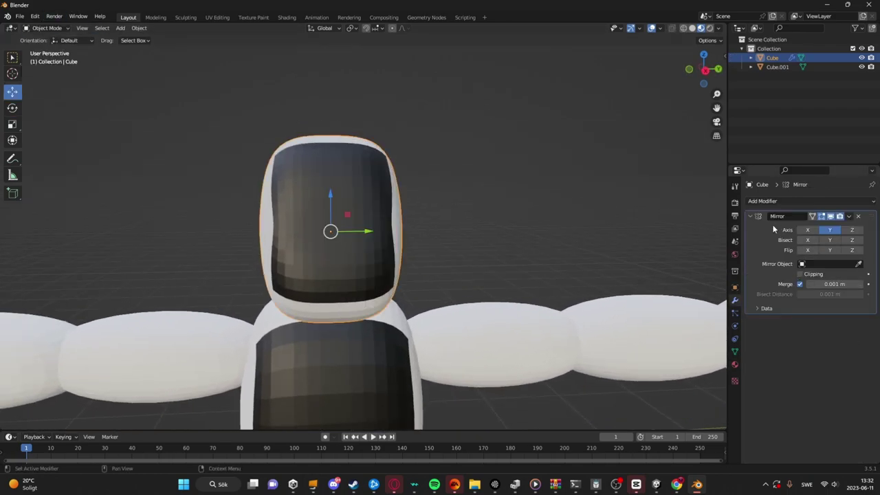
key(ctrl+a)
scroll(543, 299, down, 5)
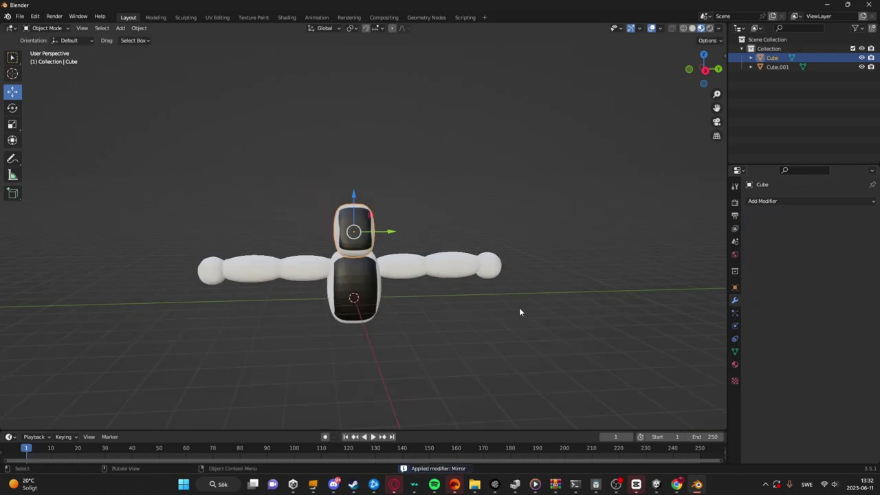
Select only the arms-and-body object and show its material settings.
scroll(509, 311, up, 3)
mouse_move(492, 314)
middle_down()
mouse_move(456, 332)
mouse_move(487, 298)
middle_up()
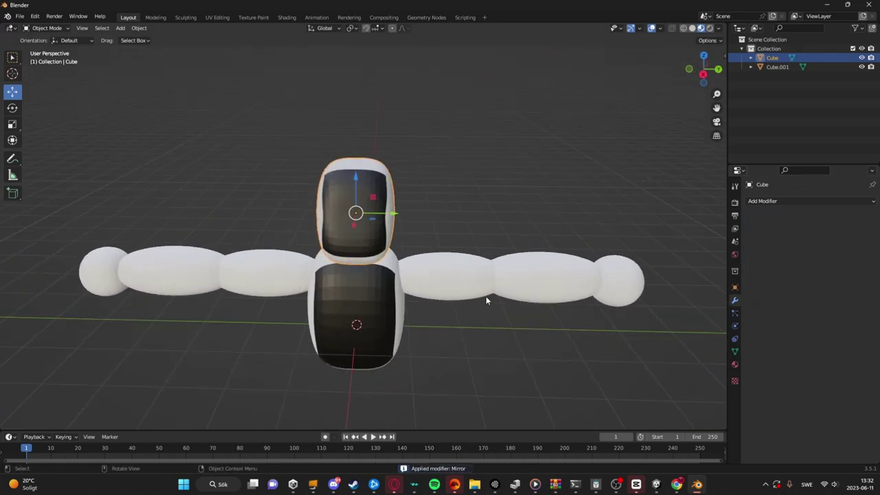
click(474, 286)
click(394, 199)
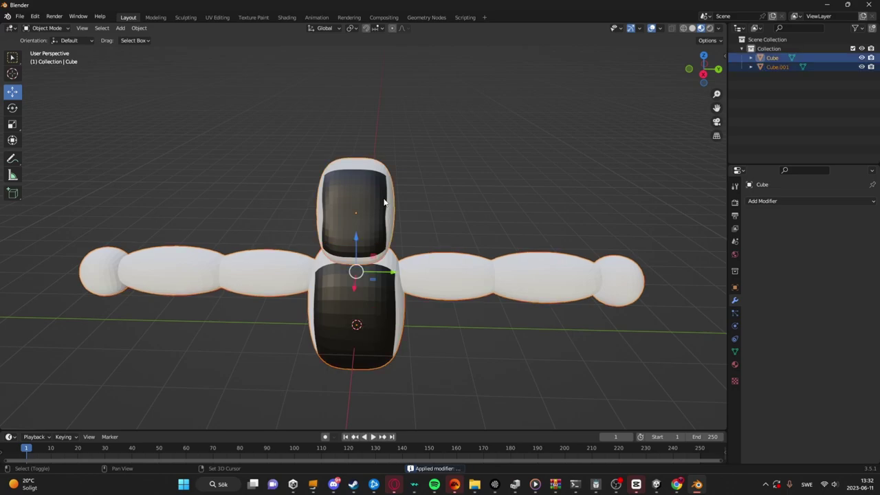
click(539, 275)
middle_drag(538, 275, 541, 252)
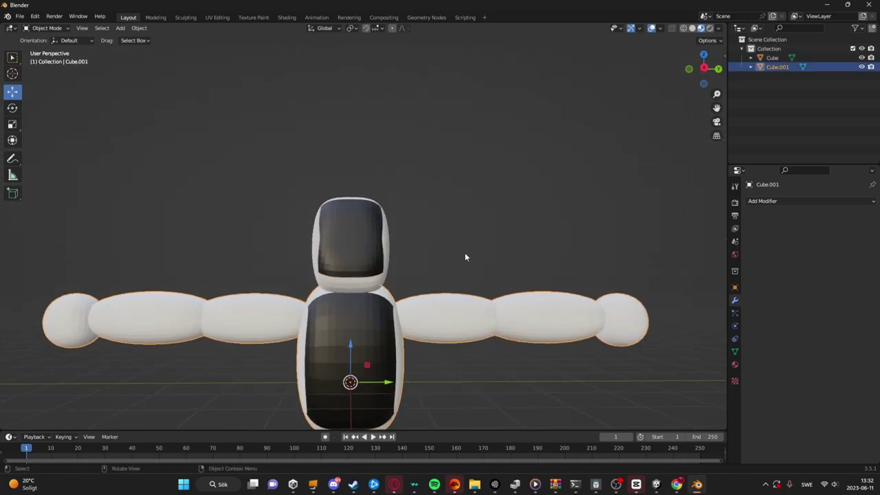
scroll(459, 341, down, 4)
mouse_move(454, 350)
middle_down()
mouse_move(449, 372)
mouse_move(470, 353)
middle_up()
scroll(450, 354, up, 2)
click(734, 365)
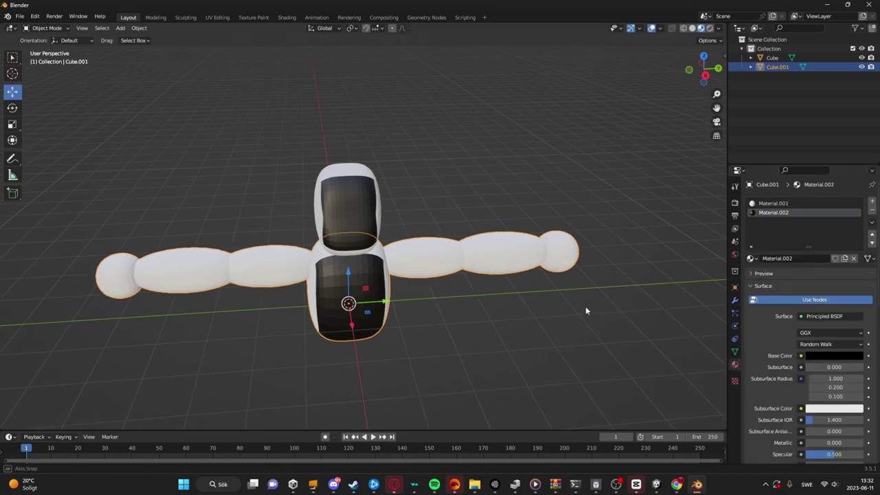
middle_drag(585, 305, 576, 305)
scroll(519, 253, up, 2)
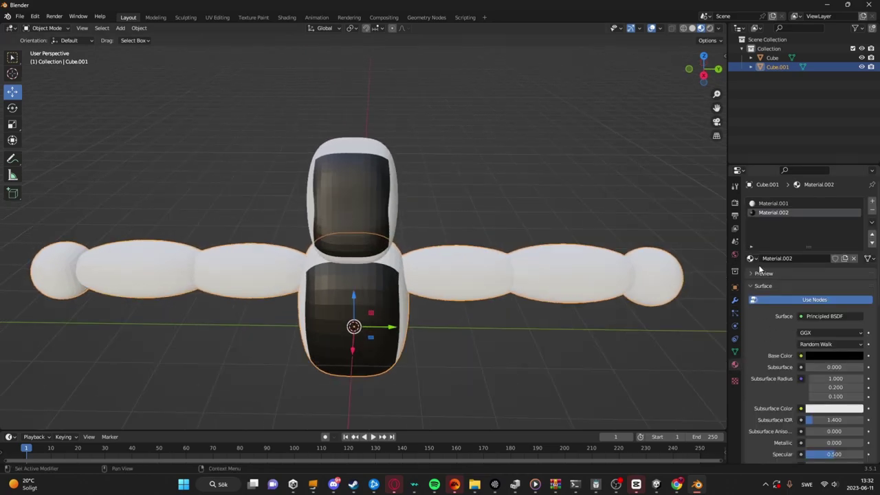
Set the base colour to an image texture using capuchinfurwhite_1.png from Downloads.
click(804, 355)
click(596, 285)
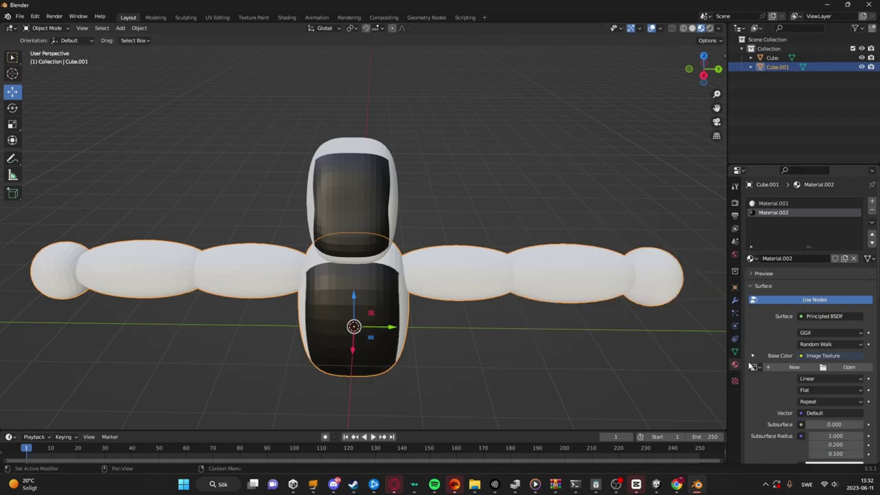
click(842, 367)
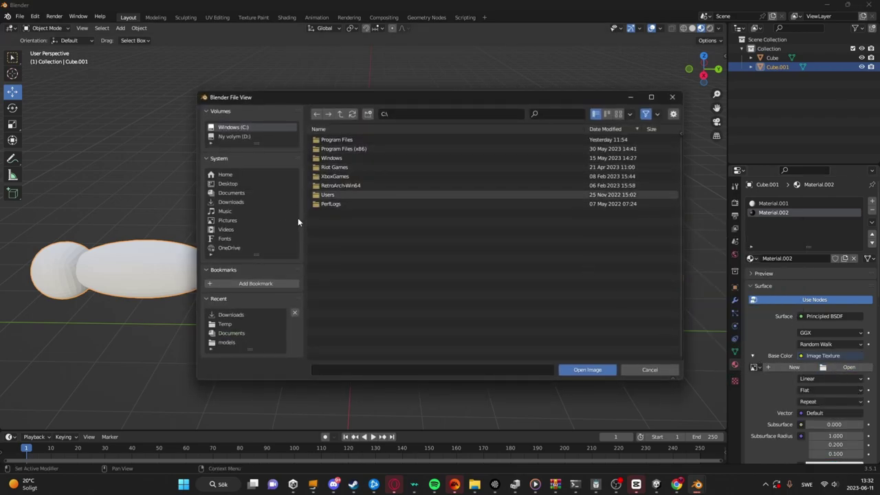
click(237, 202)
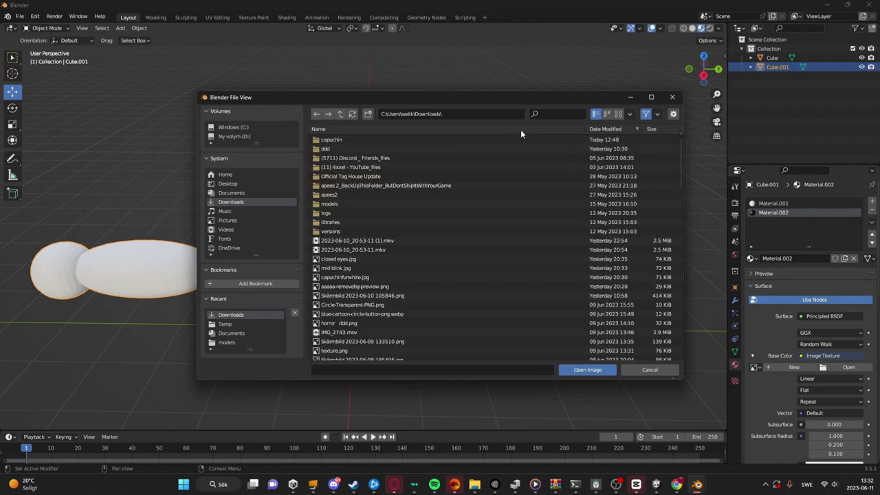
text(cap)
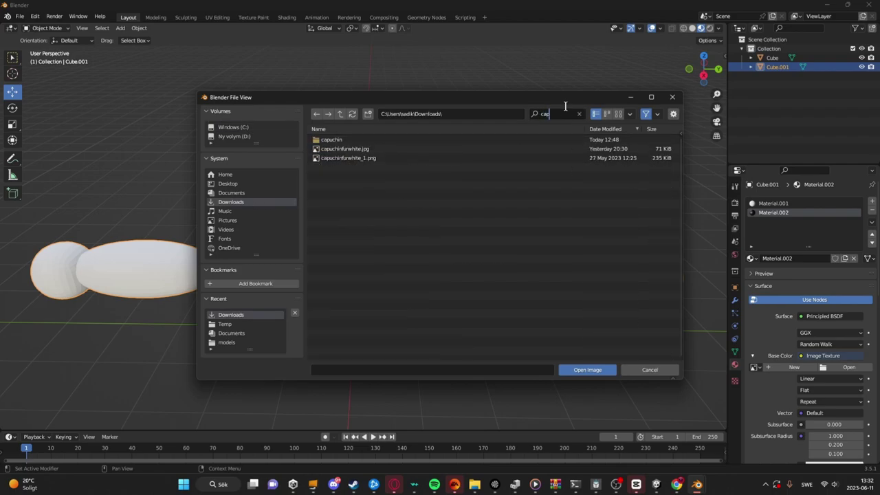
click(365, 157)
click(378, 150)
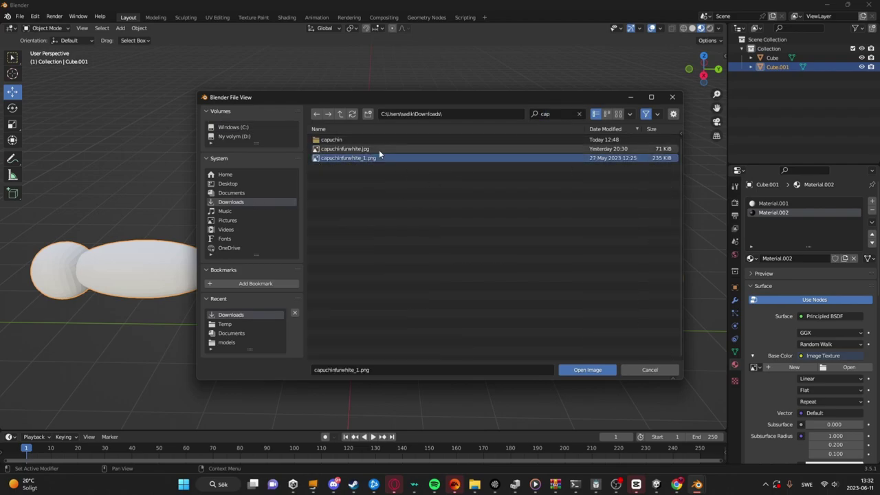
click(345, 158)
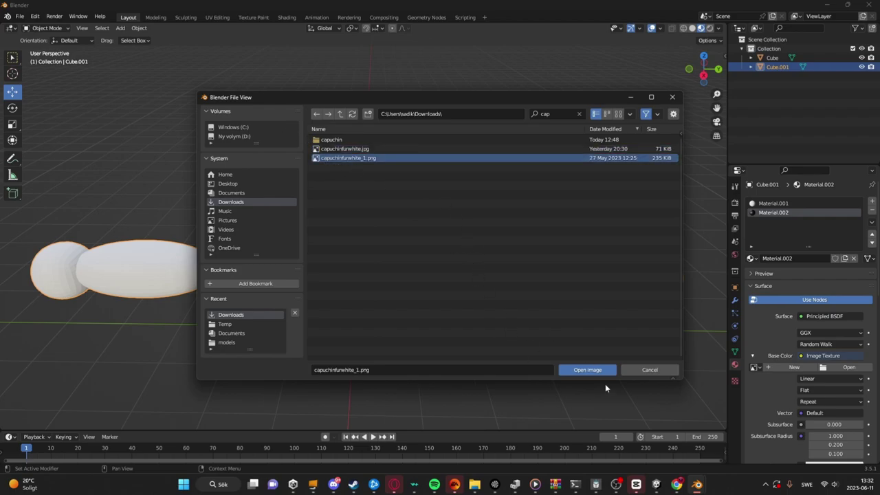
click(588, 370)
middle_drag(594, 346, 510, 262)
scroll(505, 247, up, 3)
scroll(496, 240, down, 2)
scroll(495, 236, up, 1)
scroll(495, 230, down, 3)
scroll(527, 191, up, 3)
middle_drag(528, 191, 523, 249)
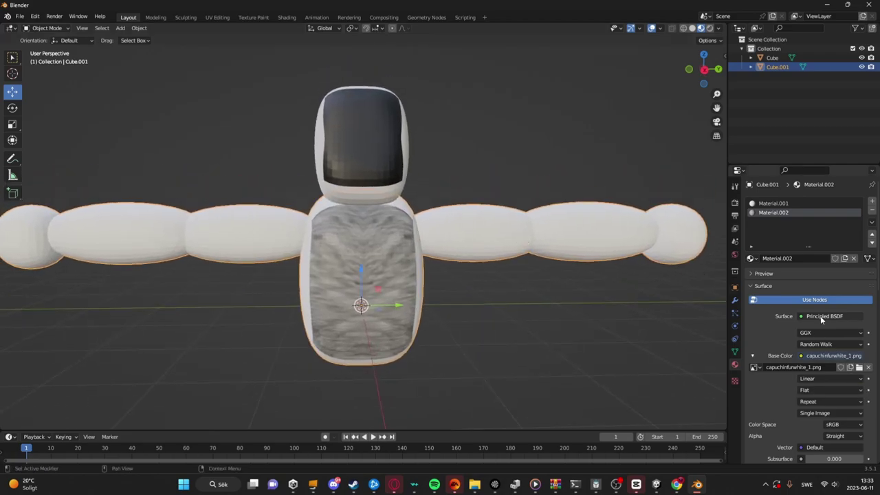
Set Material.001's base colour to the nedladdning_4.png image texture.
click(772, 203)
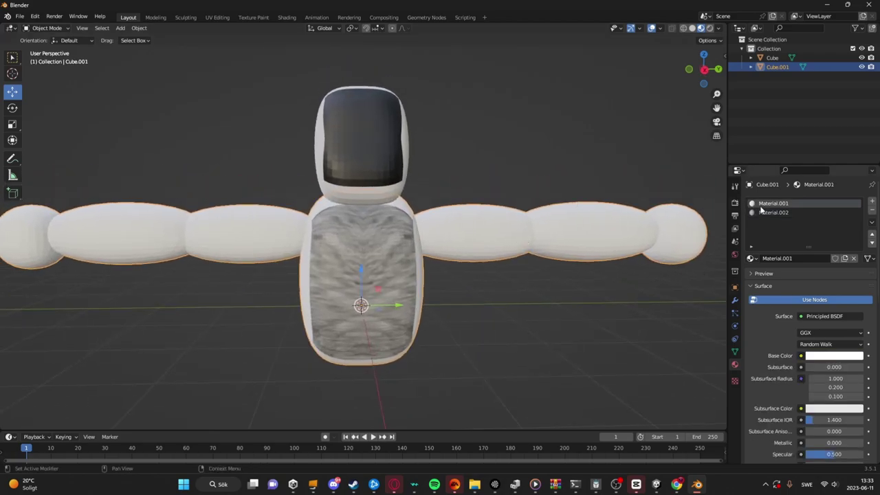
click(806, 356)
click(801, 355)
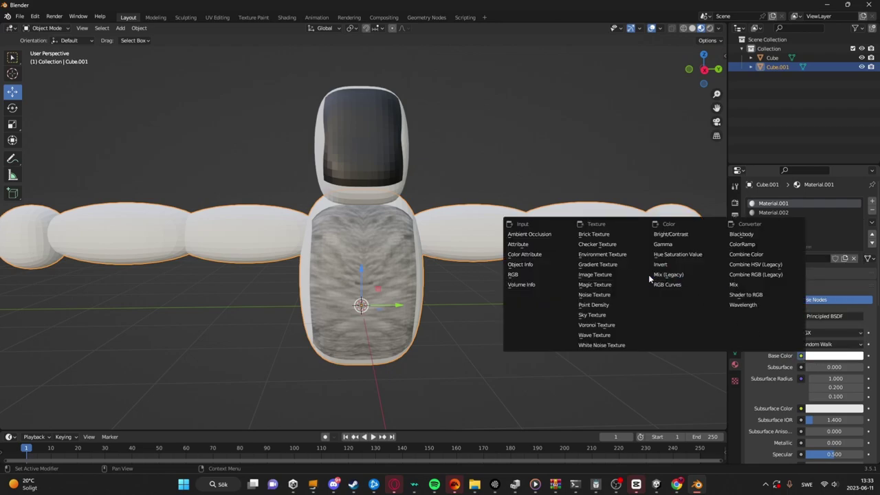
click(612, 273)
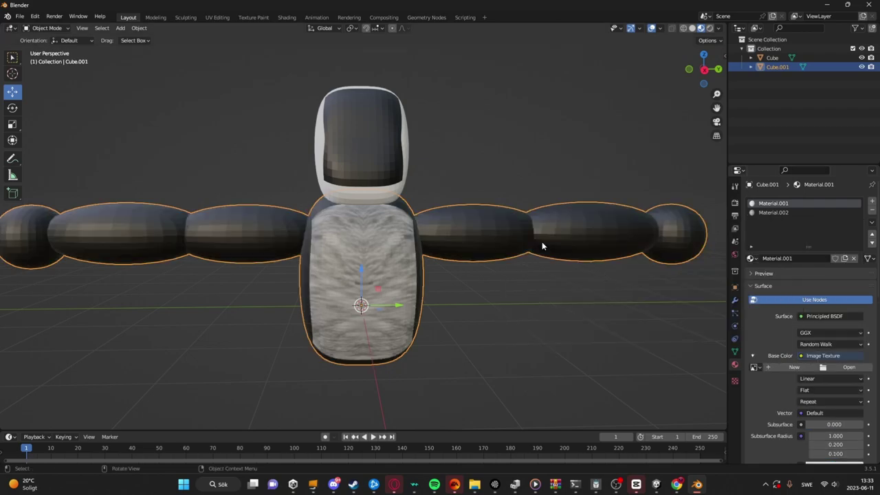
click(847, 367)
click(231, 201)
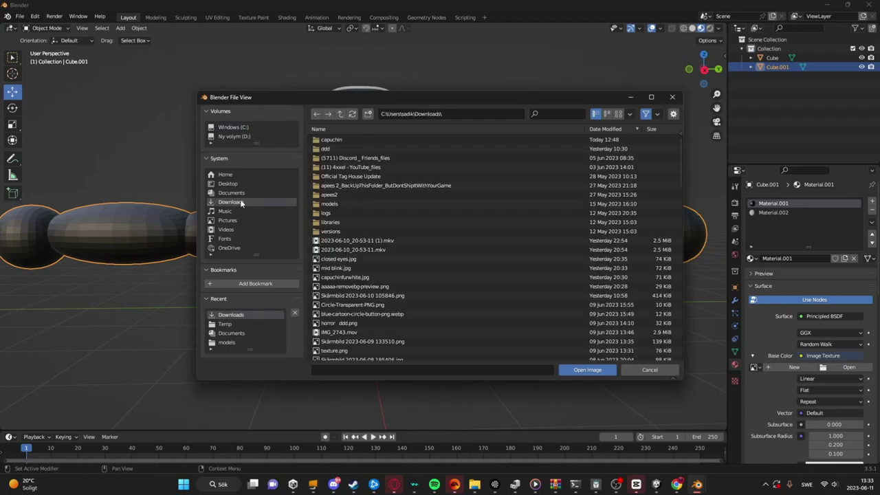
click(561, 115)
text(ne)
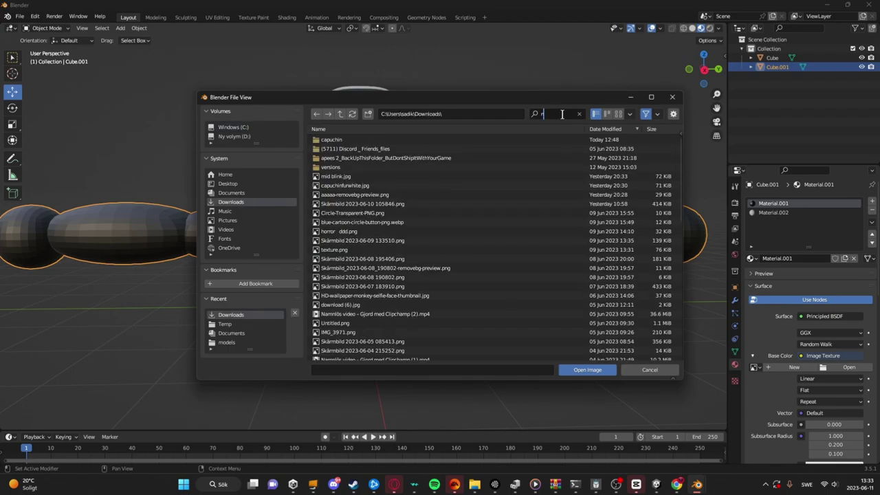
double_click(396, 139)
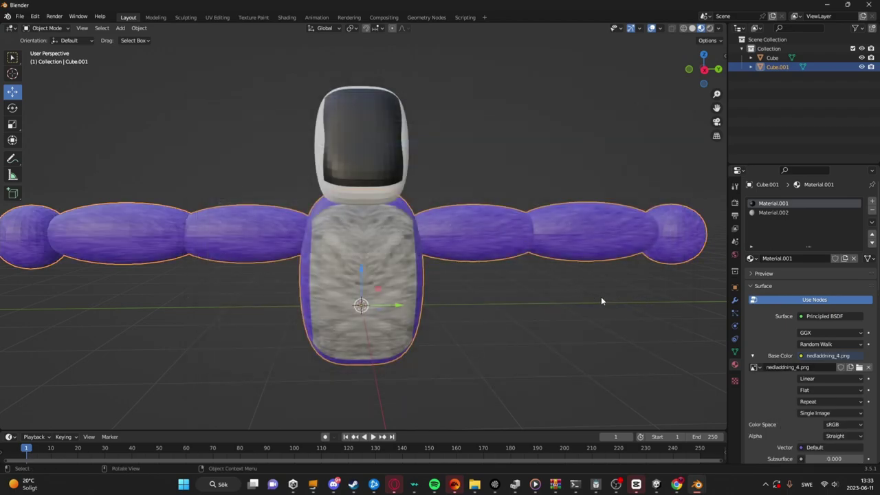
scroll(616, 296, down, 8)
scroll(558, 245, up, 5)
scroll(537, 235, up, 4)
Select the head and centre the view on it.
click(412, 89)
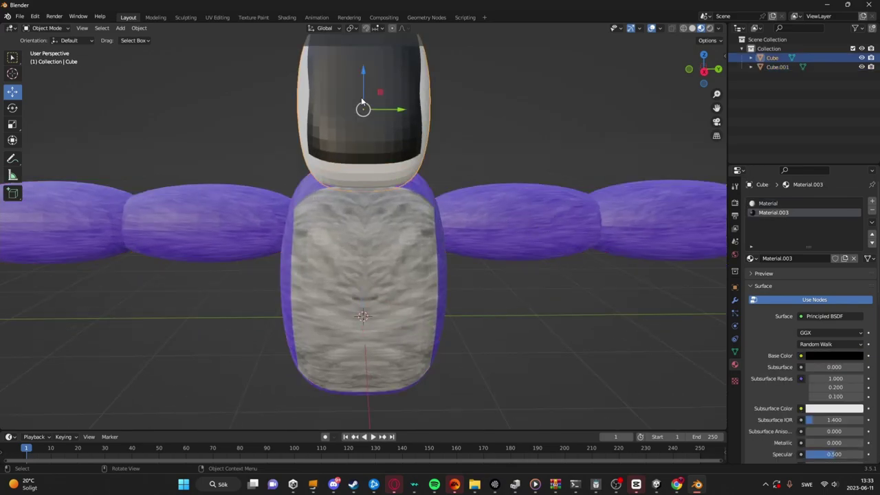
scroll(510, 148, down, 4)
shift+middle_drag(510, 147, 512, 188)
scroll(521, 277, up, 5)
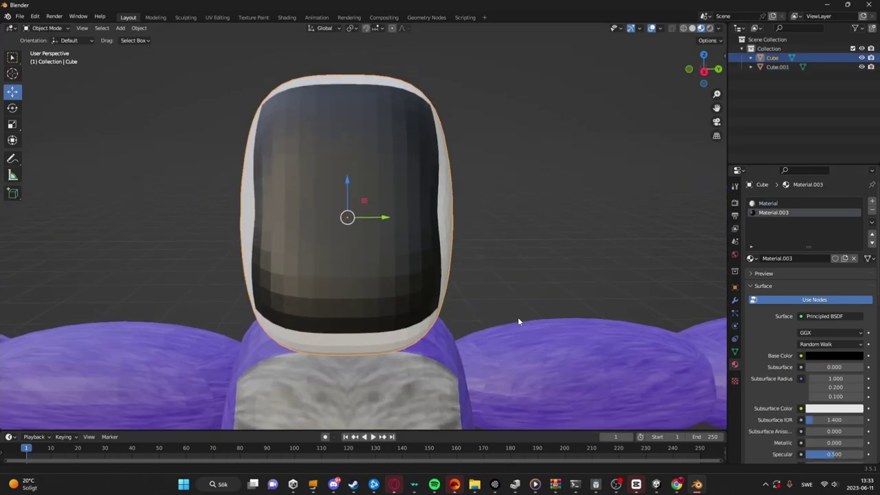
scroll(518, 298, down, 1)
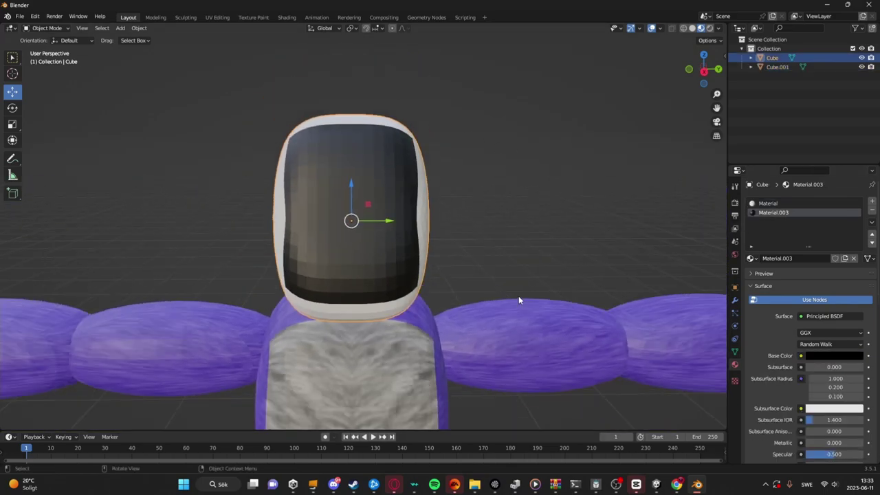
Load nedladdning_4.png as the base colour image texture of the head's Material slot.
click(775, 204)
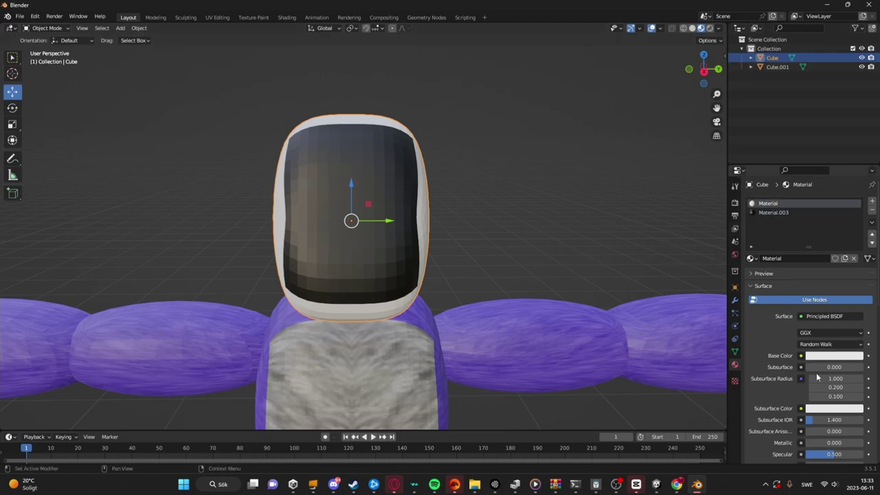
click(800, 356)
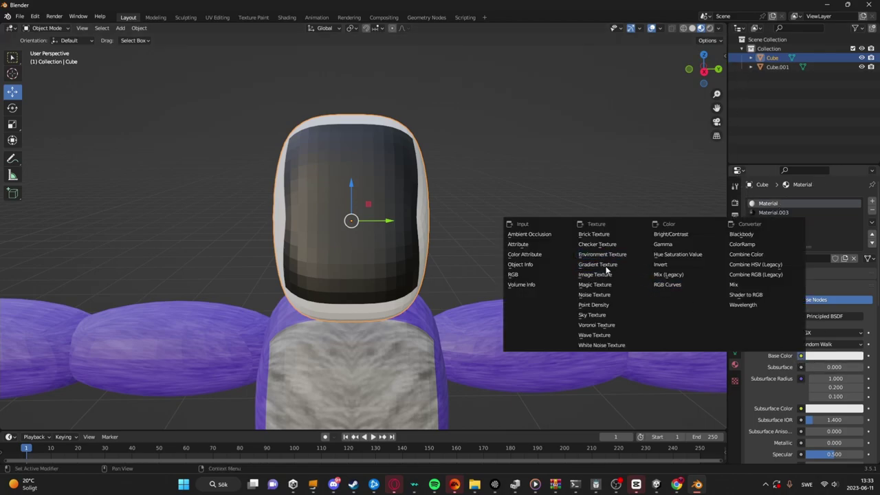
click(801, 355)
click(599, 276)
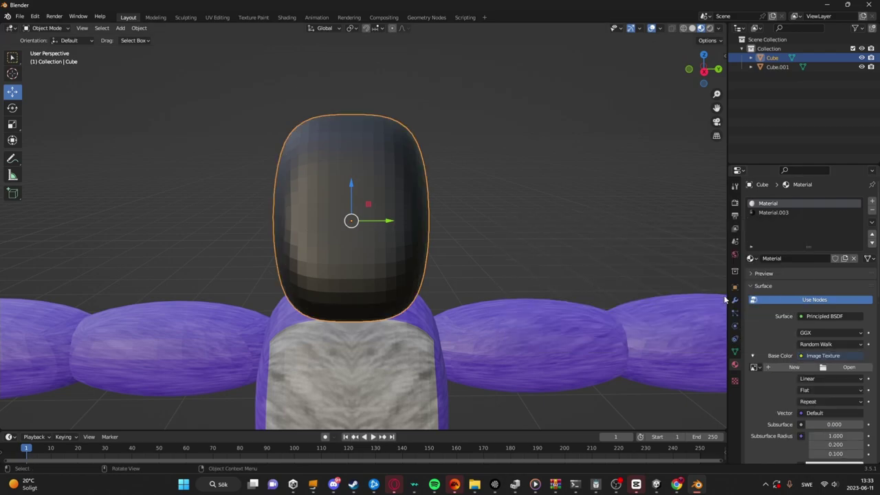
click(820, 367)
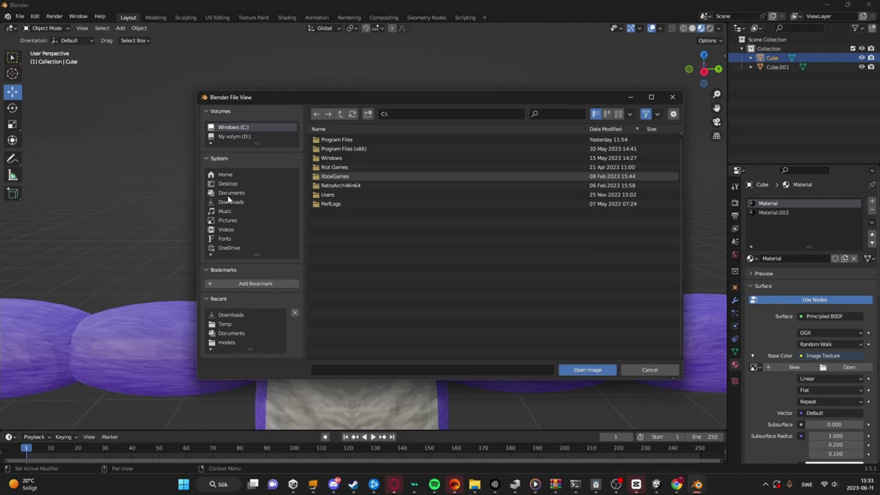
middle_drag(539, 91, 557, 93)
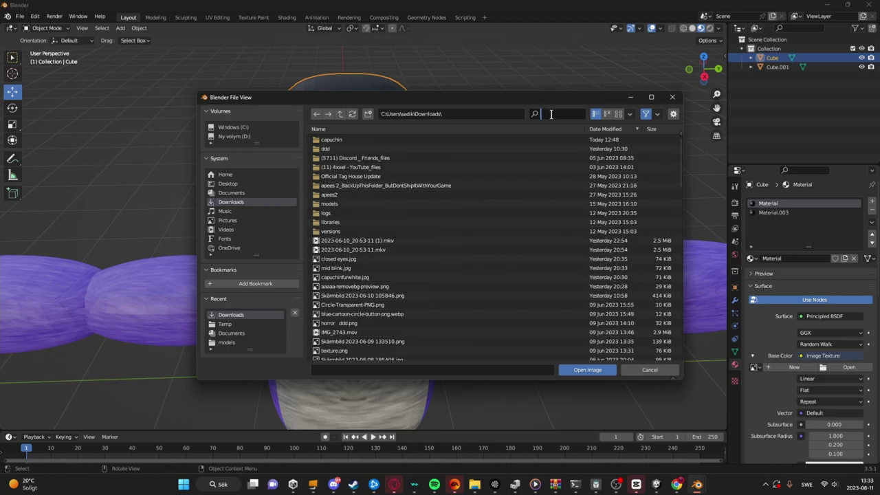
text(ned)
double_click(402, 139)
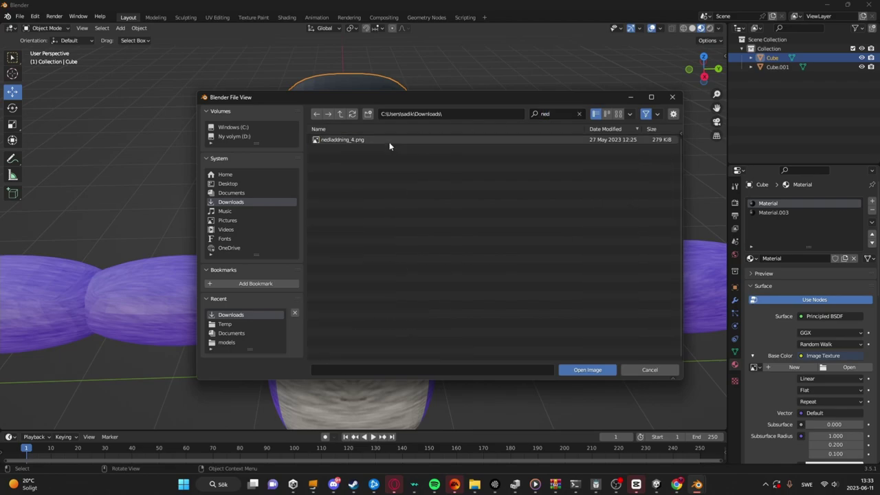
scroll(578, 262, down, 3)
scroll(546, 238, up, 3)
middle_drag(547, 239, 543, 162)
click(761, 213)
scroll(586, 261, down, 3)
scroll(444, 352, up, 4)
middle_drag(619, 298, 606, 294)
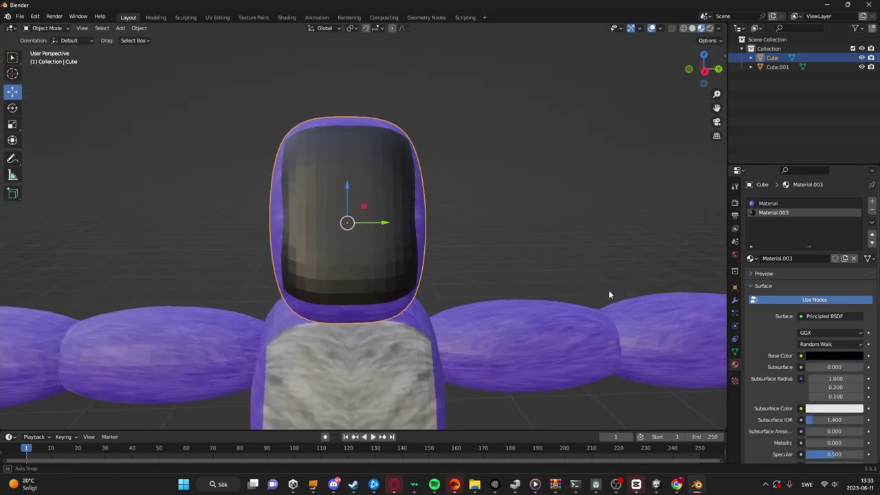
Set Material.003's base colour to the mid blink.jpg image texture from Downloads.
click(800, 356)
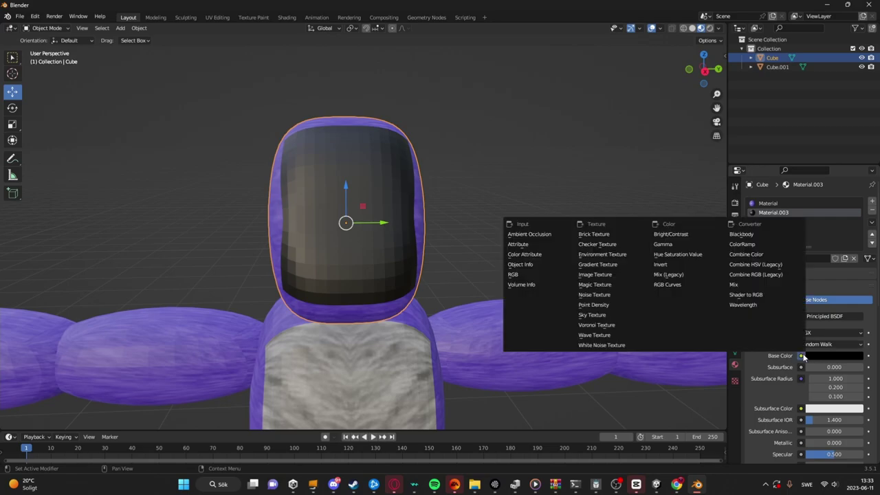
click(597, 275)
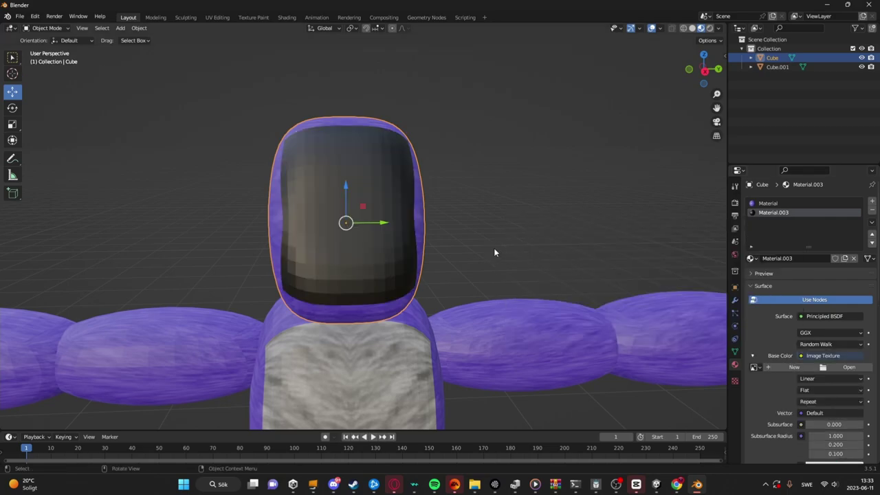
click(838, 366)
click(289, 201)
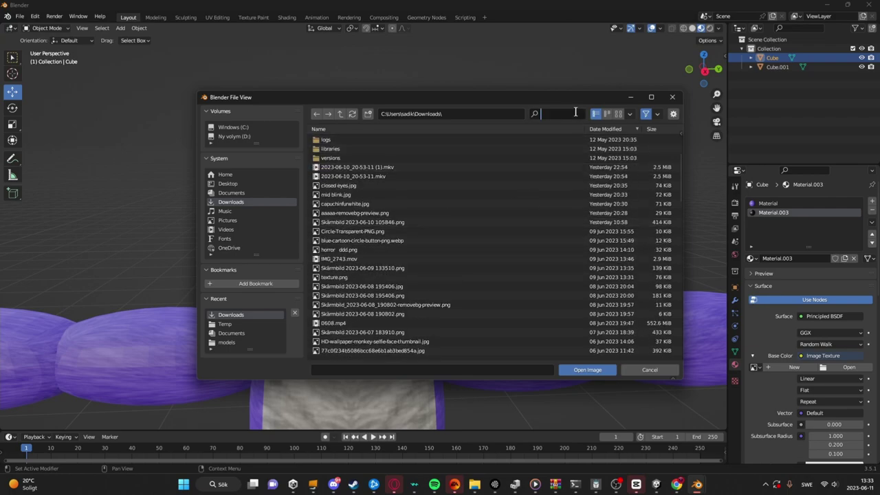
double_click(362, 195)
scroll(523, 247, up, 2)
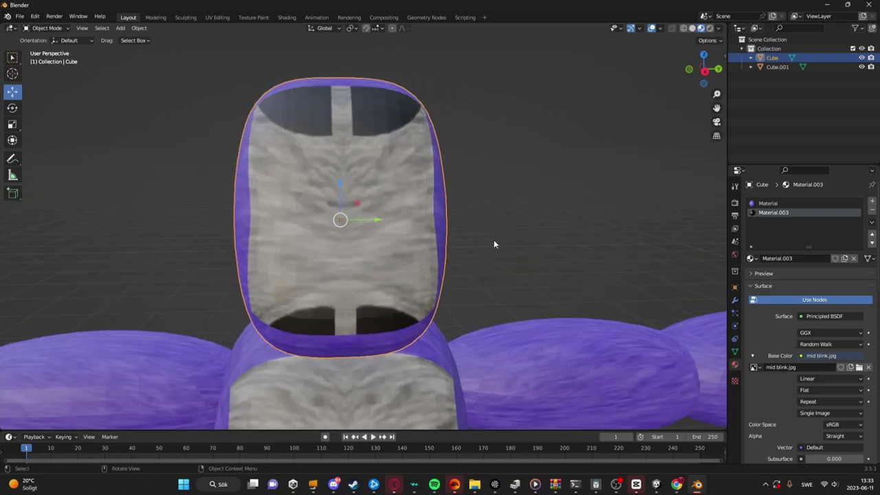
scroll(457, 229, down, 4)
scroll(447, 223, up, 3)
scroll(458, 239, down, 1)
scroll(479, 247, up, 1)
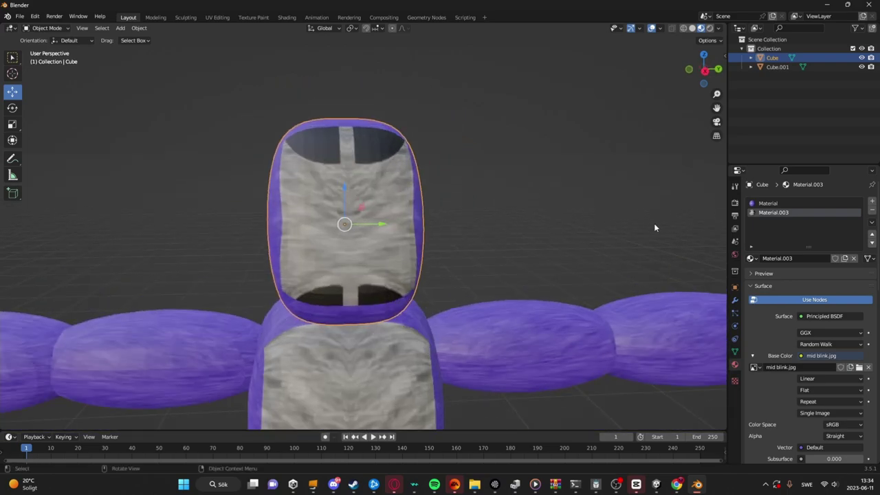
Switch to the UV Editing workspace and resize the 3D view around the monkey.
click(217, 17)
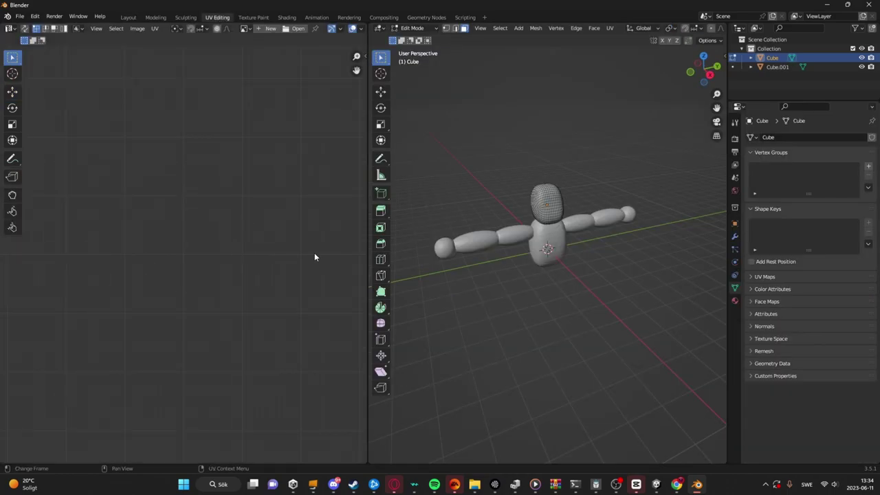
scroll(599, 247, up, 6)
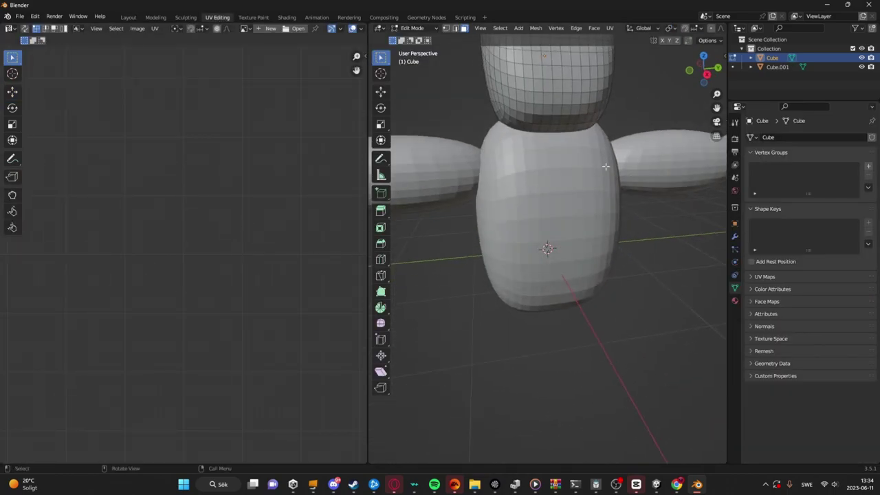
middle_drag(599, 183, 758, 146)
drag(725, 130, 770, 81)
middle_drag(656, 145, 631, 245)
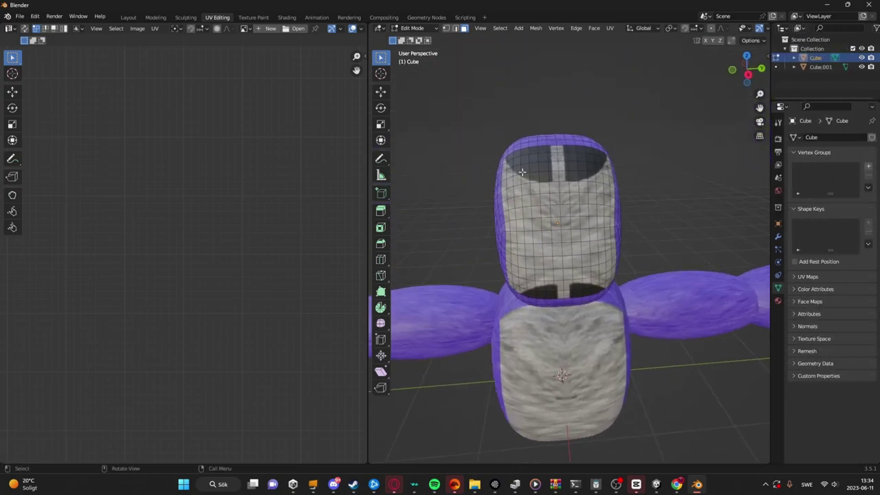
Select the head's front faces column by column until the whole front is included.
click(504, 160)
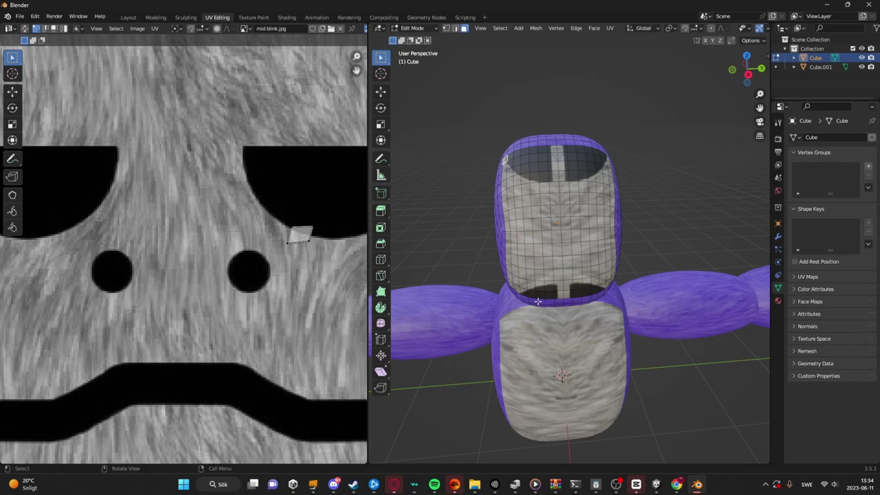
scroll(229, 304, down, 5)
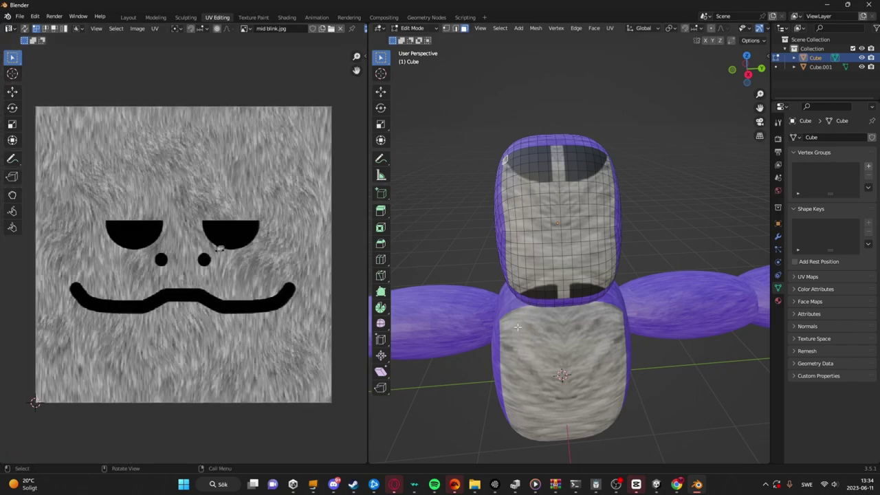
ctrl+click(510, 283)
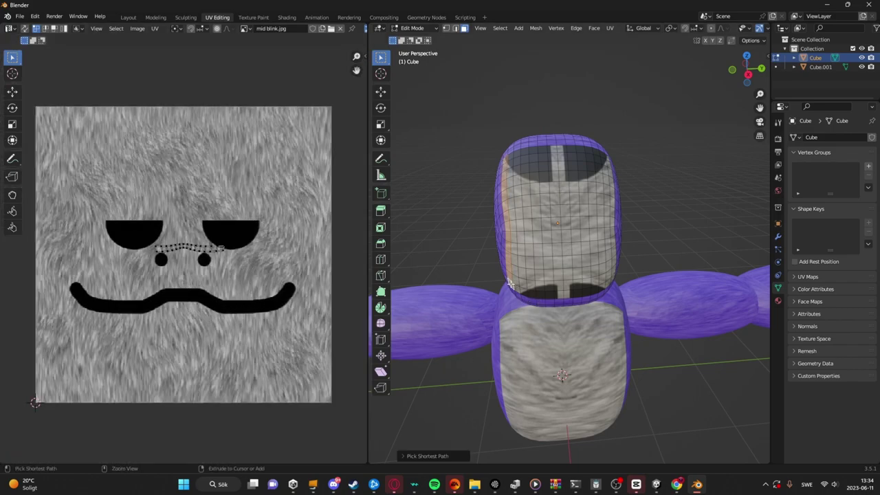
ctrl+click(611, 280)
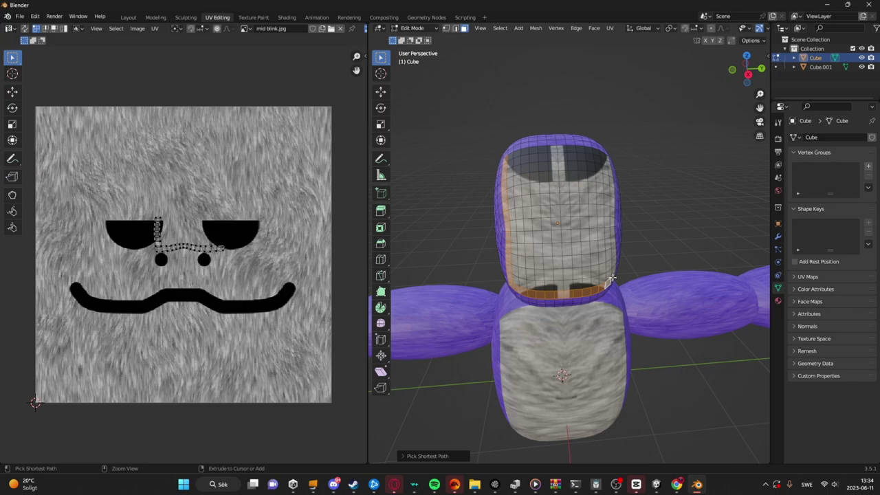
ctrl+click(607, 156)
middle_drag(607, 155, 542, 269)
scroll(539, 289, up, 3)
ctrl+click(542, 270)
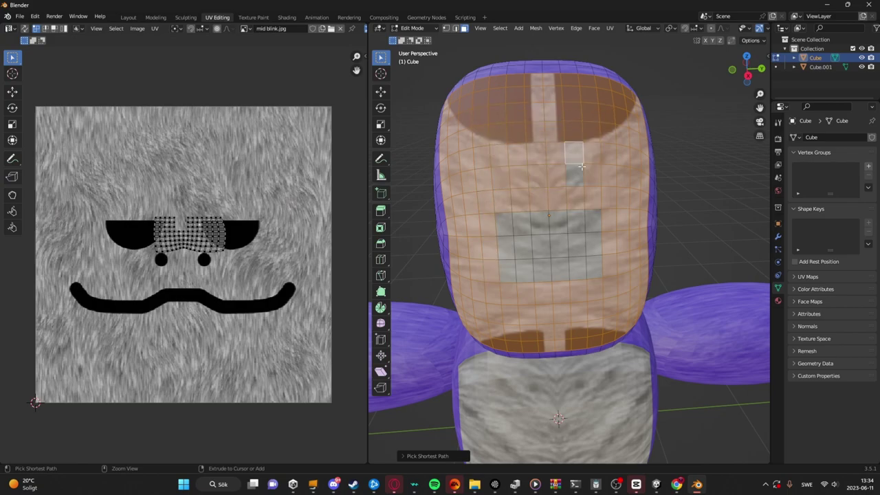
ctrl+click(541, 270)
scroll(542, 270, down, 5)
scroll(542, 269, up, 7)
scroll(542, 270, down, 3)
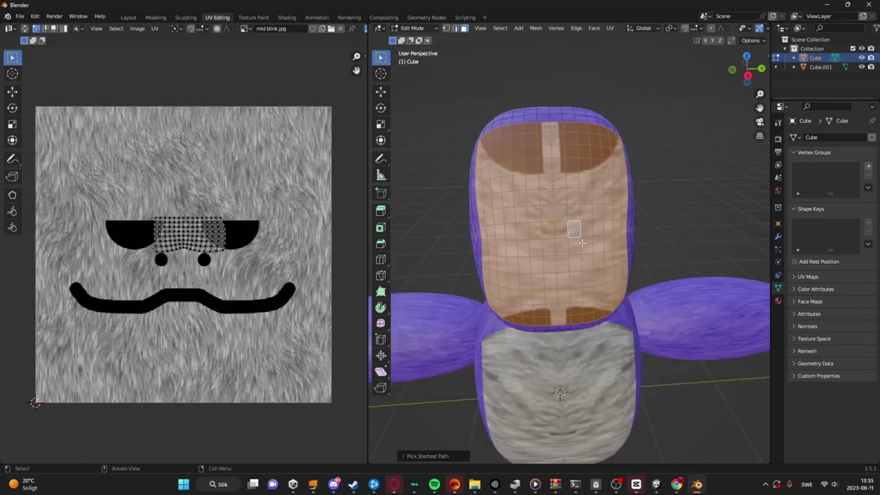
scroll(541, 270, down, 1)
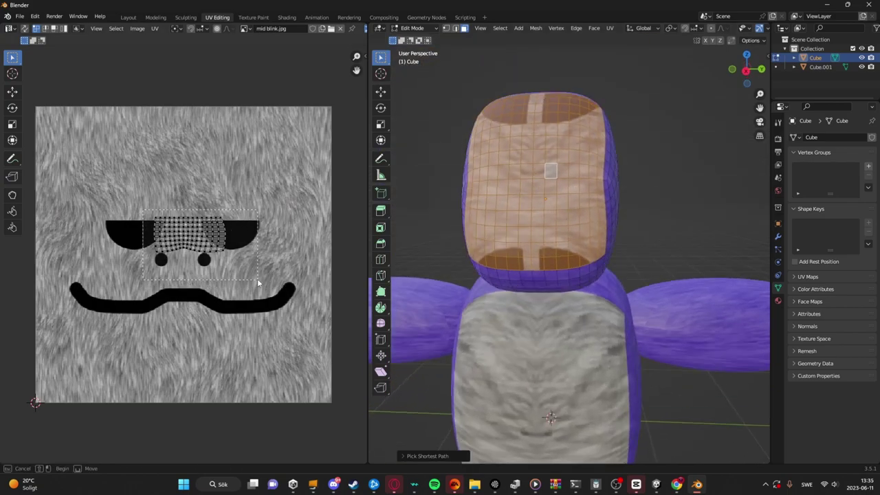
Box-select the head's UV island and scale it about 2.6 times.
drag(114, 172, 258, 301)
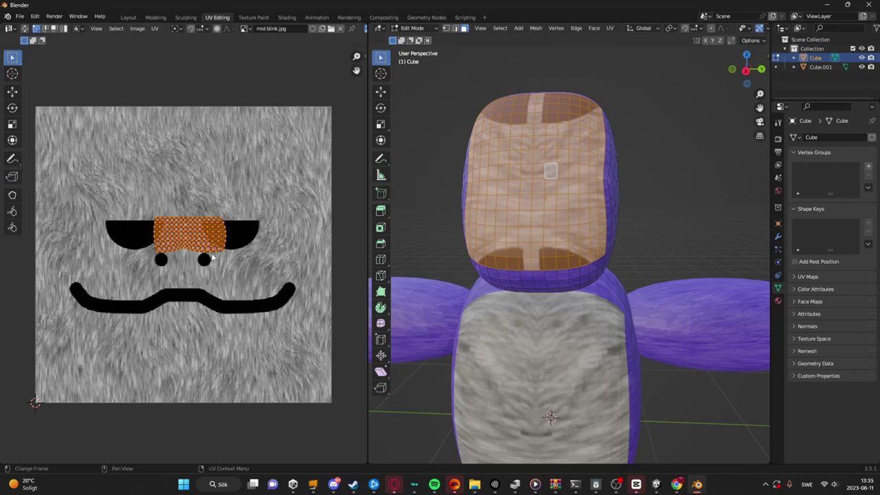
click(11, 125)
drag(228, 227, 266, 217)
key(ctrl+z)
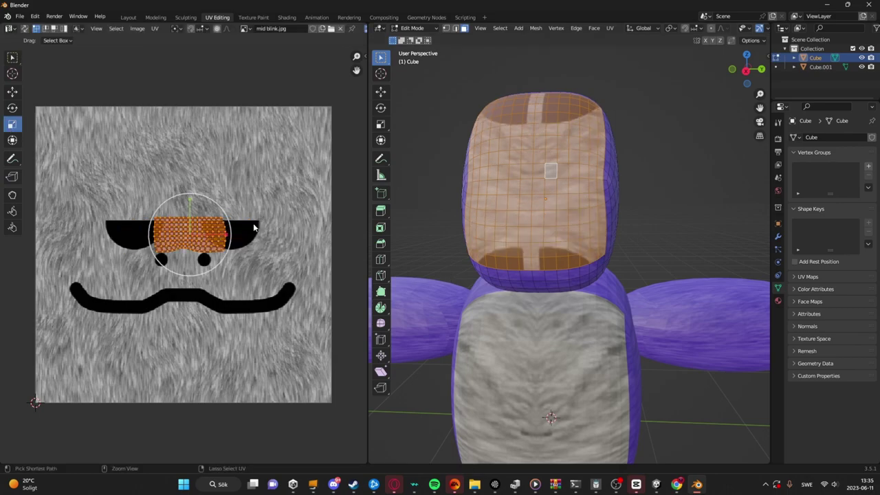
click(229, 225)
drag(227, 222, 363, 226)
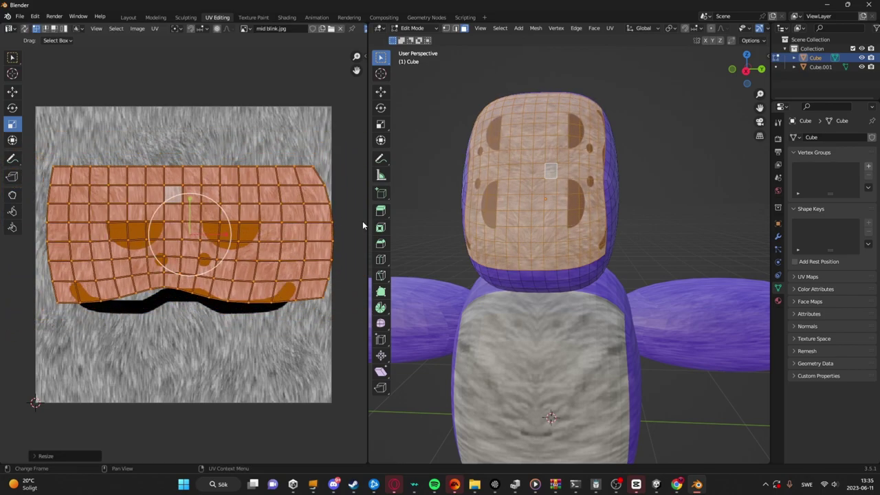
Rotate the island about 93° and move it over the face drawing, then return to Object Mode.
click(12, 108)
drag(216, 265, 189, 216)
click(13, 91)
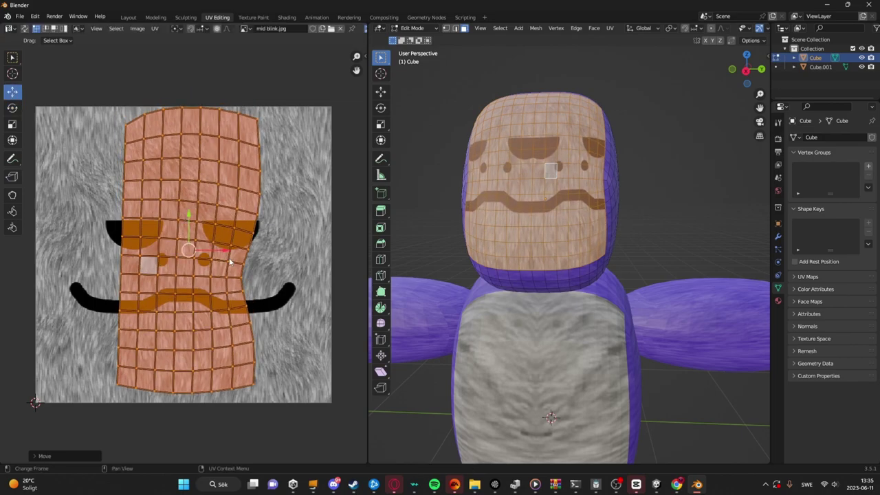
drag(219, 247, 280, 258)
mouse_move(695, 309)
middle_down()
mouse_move(694, 275)
mouse_move(696, 330)
mouse_move(687, 323)
middle_up()
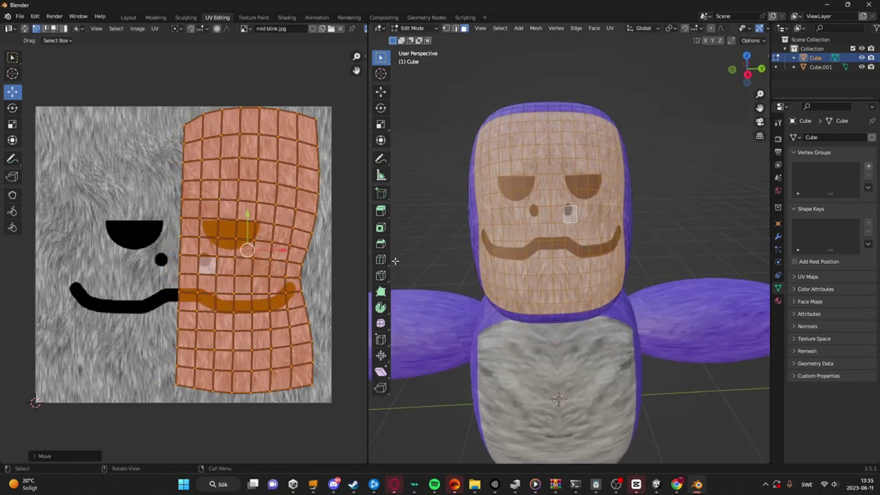
click(283, 436)
scroll(693, 201, up, 4)
scroll(692, 201, down, 7)
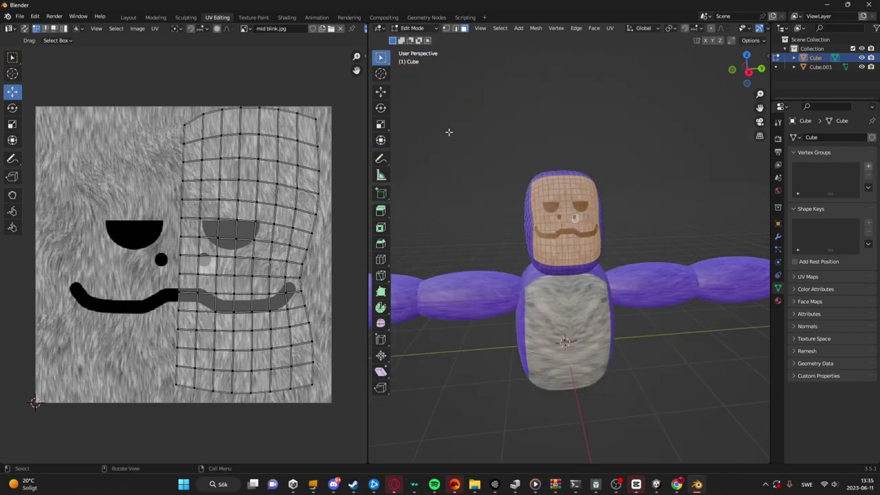
click(410, 28)
click(418, 41)
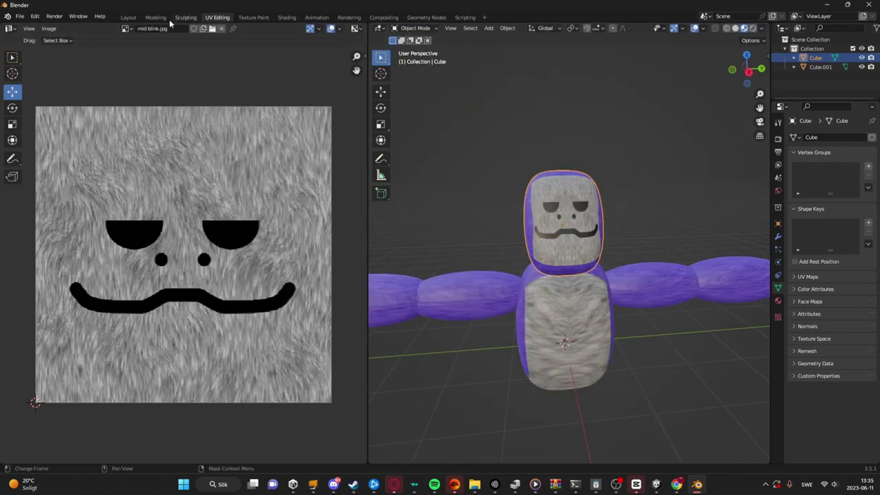
In Layout, select Cube then Cube.001 and Join them into one four-material mesh.
click(129, 18)
scroll(535, 290, down, 5)
shift+click(393, 323)
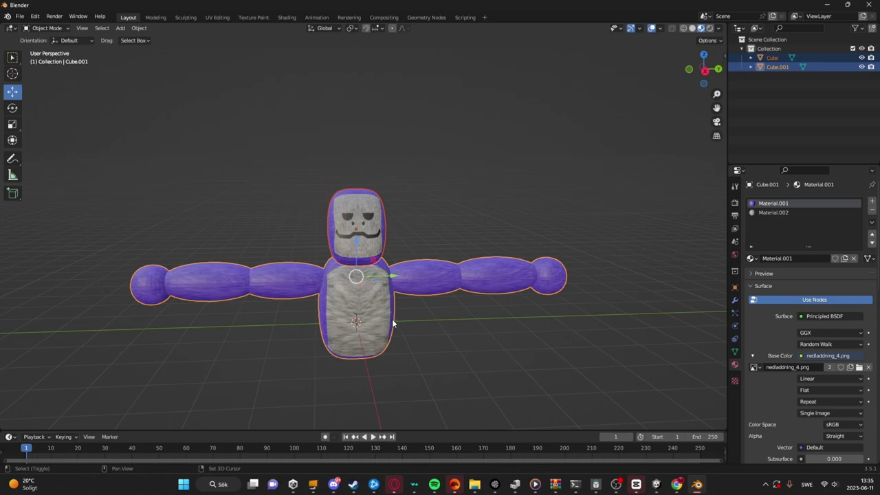
right_click(383, 275)
click(385, 309)
middle_drag(416, 311, 458, 341)
right_click(422, 311)
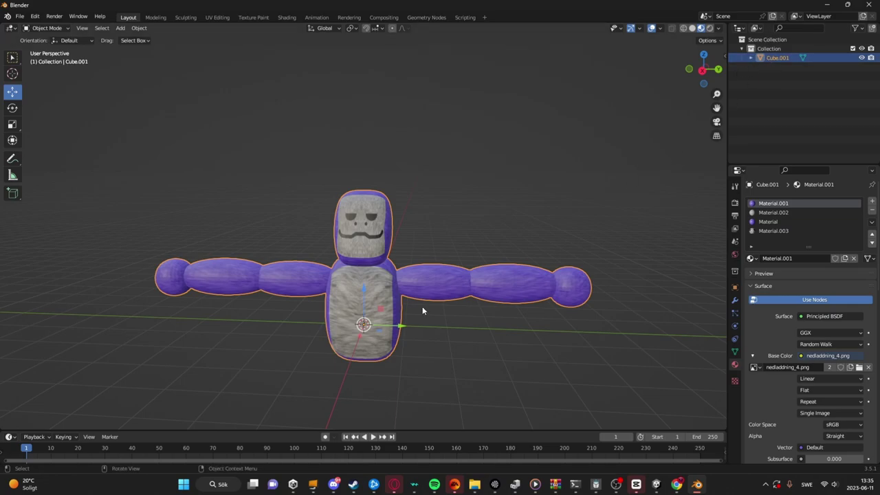
right_click(398, 270)
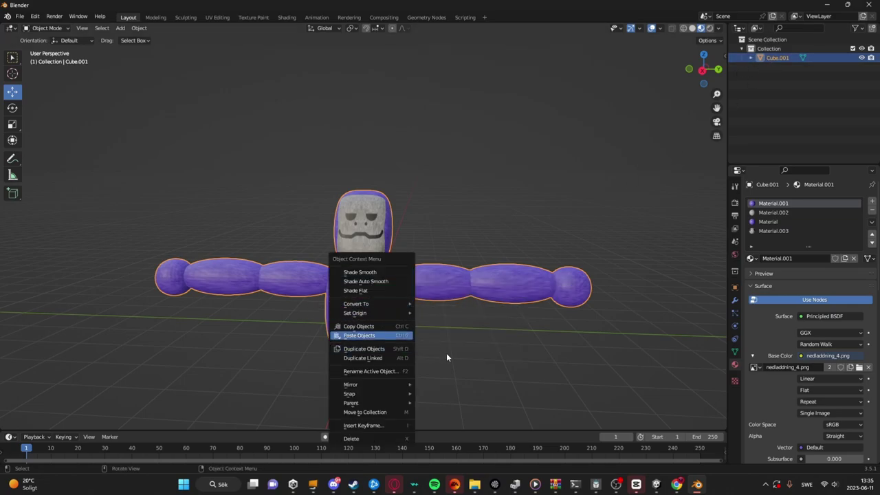
scroll(468, 337, up, 4)
scroll(478, 328, down, 5)
scroll(407, 203, up, 3)
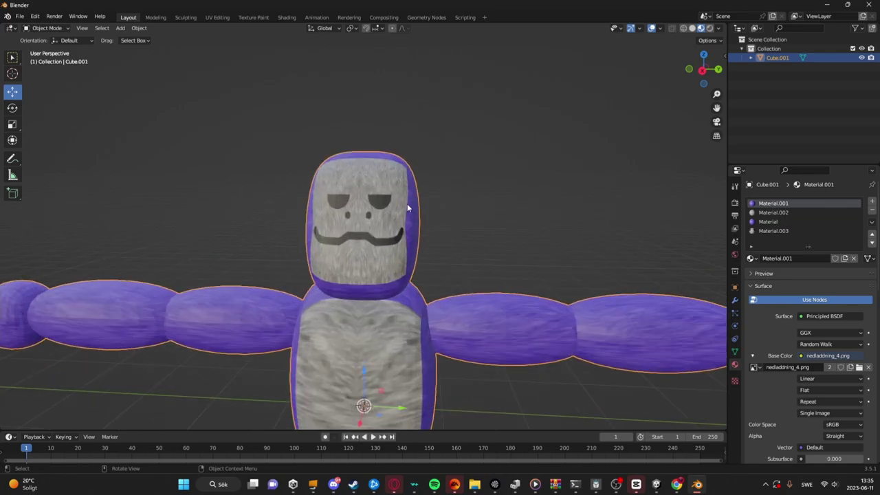
click(118, 29)
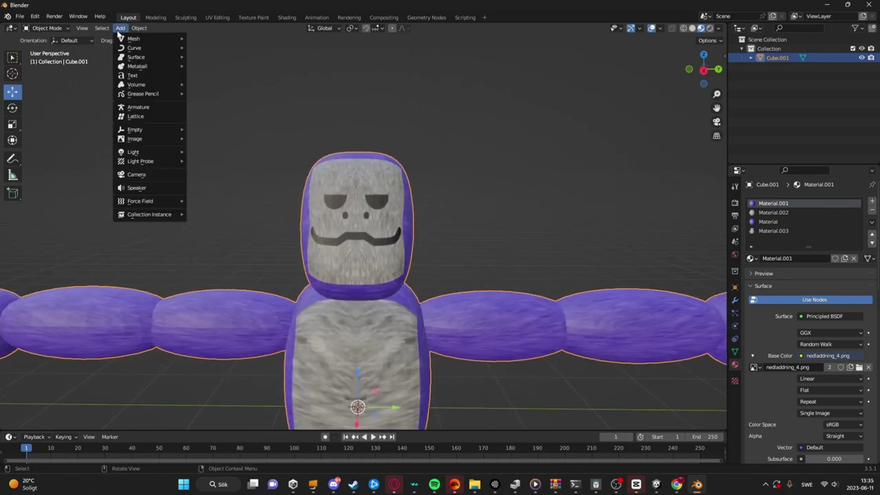
Add an armature and enable its Viewport Display In Front option.
click(158, 108)
scroll(654, 326, down, 1)
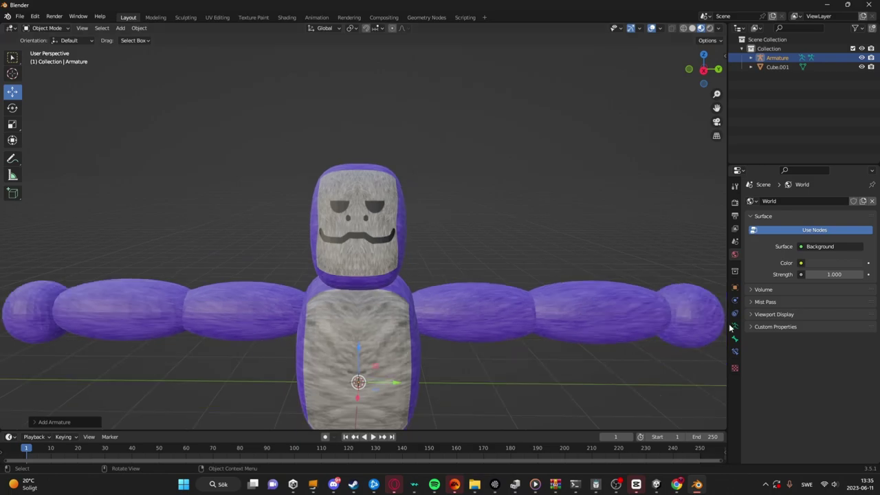
click(734, 327)
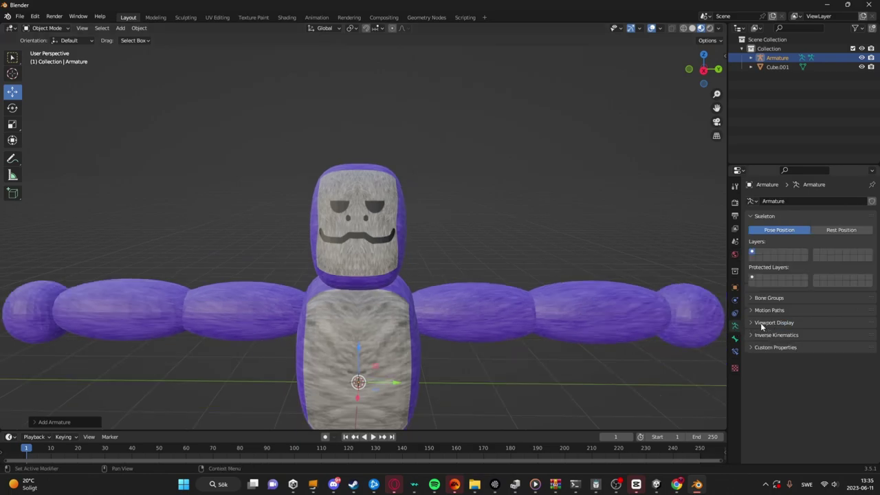
click(761, 324)
click(800, 379)
scroll(367, 391, up, 1)
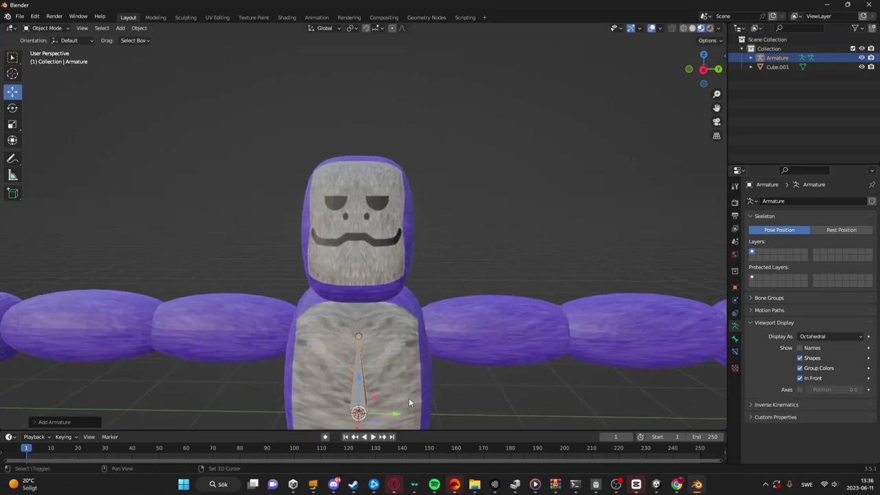
In Right Ortho view, move the armature down to the torso's base and enter Edit Mode.
middle_drag(408, 398, 683, 113)
click(704, 71)
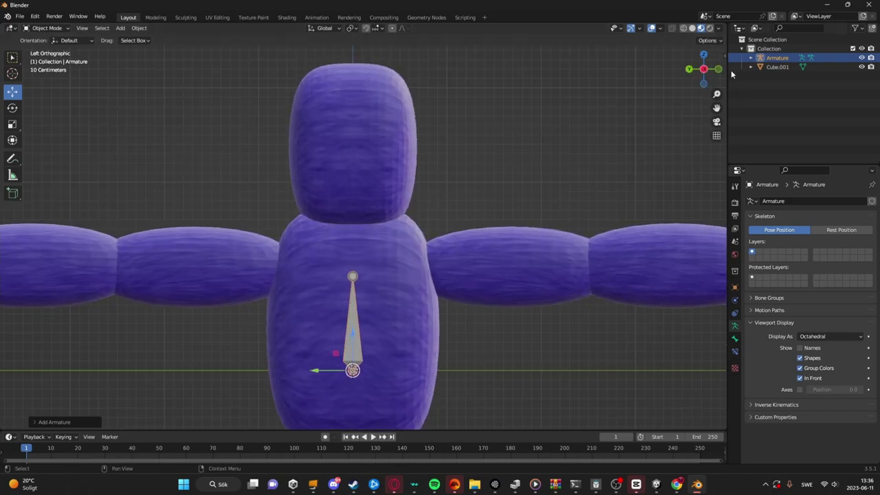
click(693, 71)
click(690, 70)
drag(363, 356, 396, 404)
shift+middle_drag(396, 403, 408, 313)
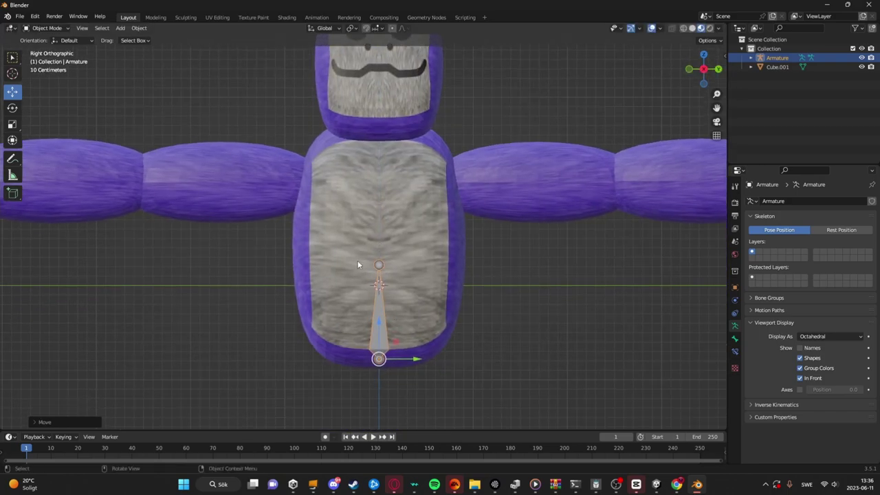
click(46, 28)
click(43, 47)
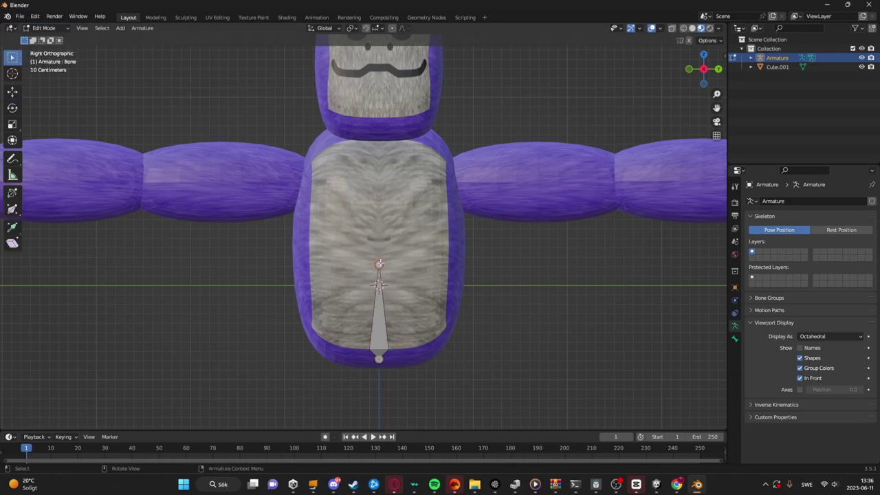
Raise the first bone's tip up to the monkey's neck.
scroll(379, 264, down, 3)
click(12, 91)
scroll(422, 238, up, 5)
drag(391, 243, 390, 39)
shift+middle_drag(443, 226, 407, 269)
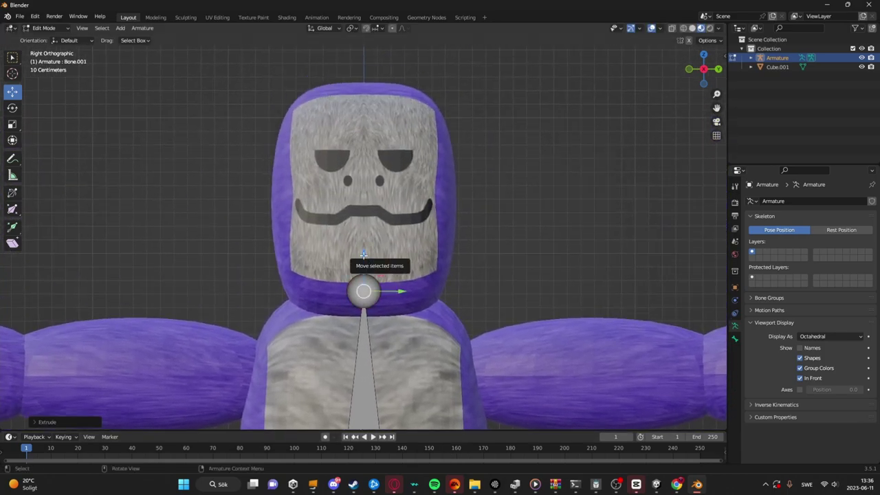
click(527, 247)
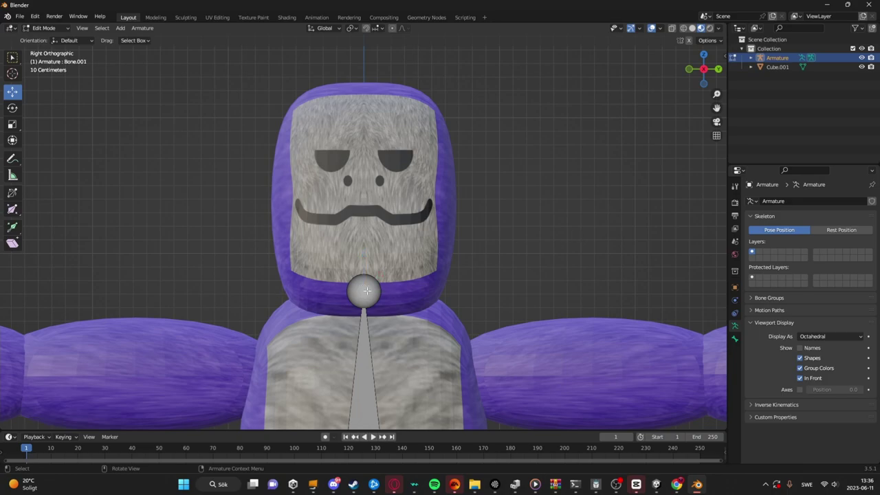
drag(365, 252, 347, 127)
key(ctrl+z)
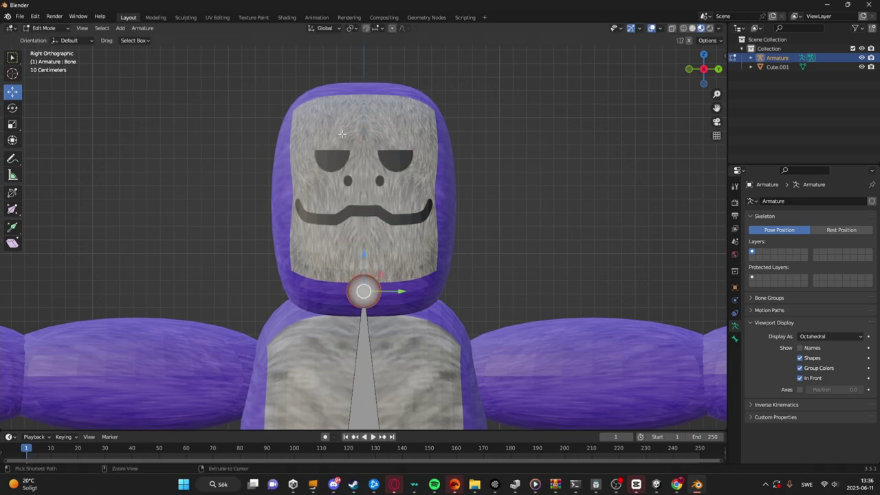
Extrude a head bone from the neck up to the top of the head.
ctrl+right_click(367, 137)
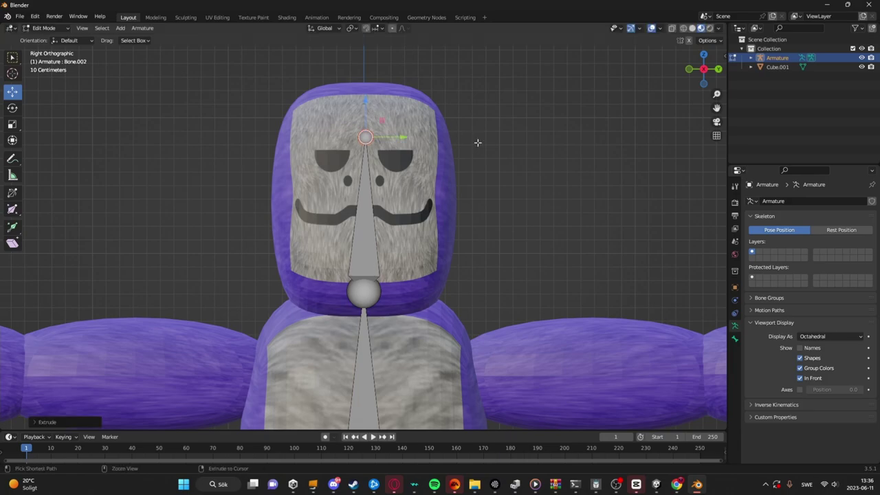
drag(367, 265, 364, 46)
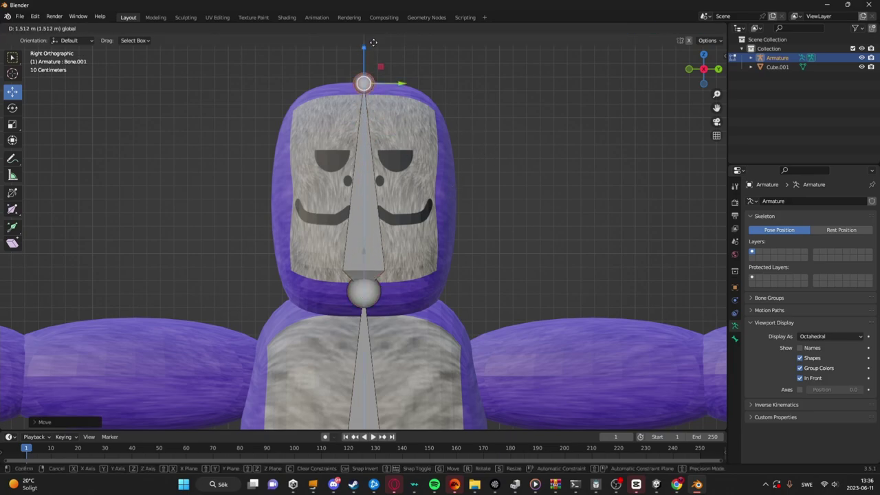
scroll(495, 118, down, 5)
scroll(519, 232, up, 3)
middle_drag(518, 232, 587, 159)
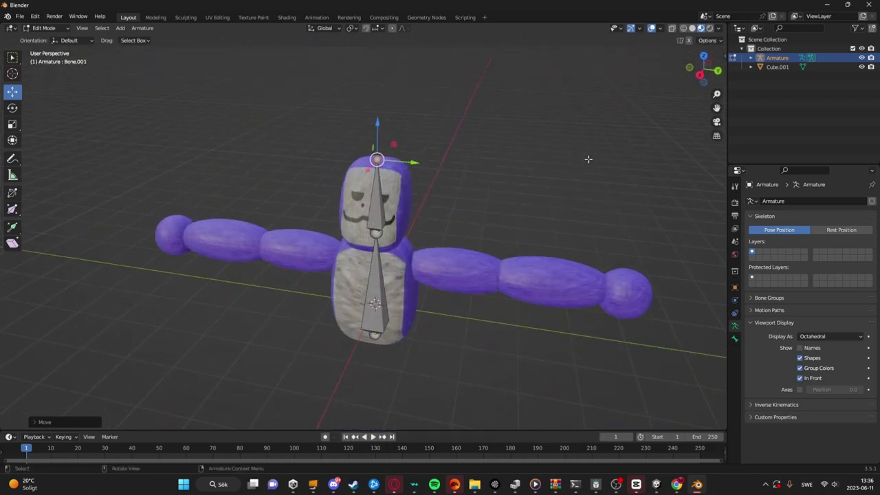
click(698, 75)
Extrude a shoulder bone from the neck joint and an upper-arm bone along the right arm.
click(362, 258)
scroll(400, 283, up, 4)
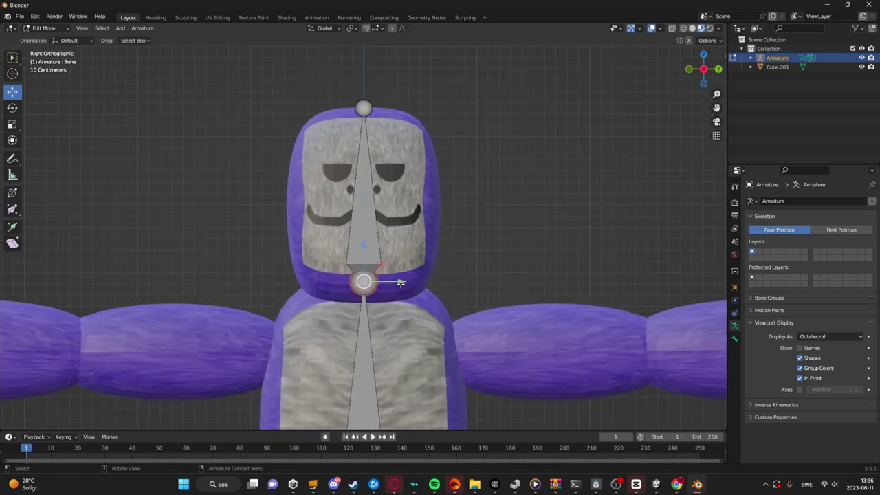
key(e)
click(363, 281)
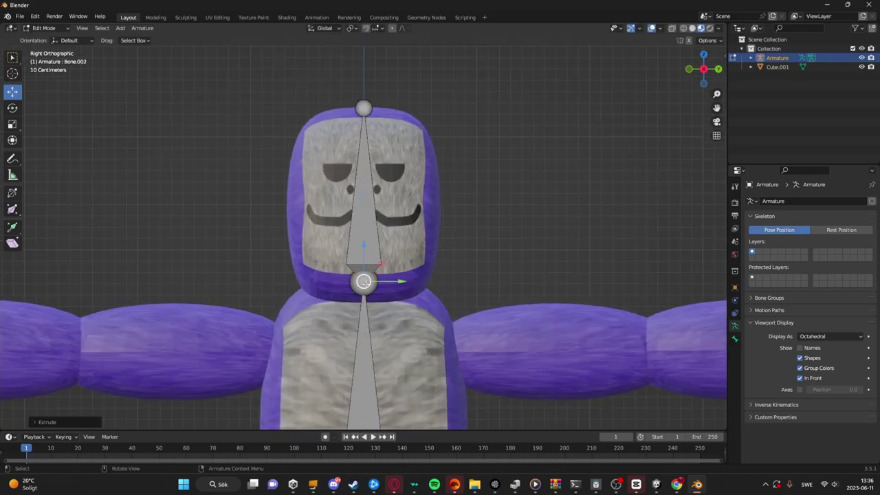
drag(363, 281, 453, 349)
shift+middle_drag(486, 386, 234, 326)
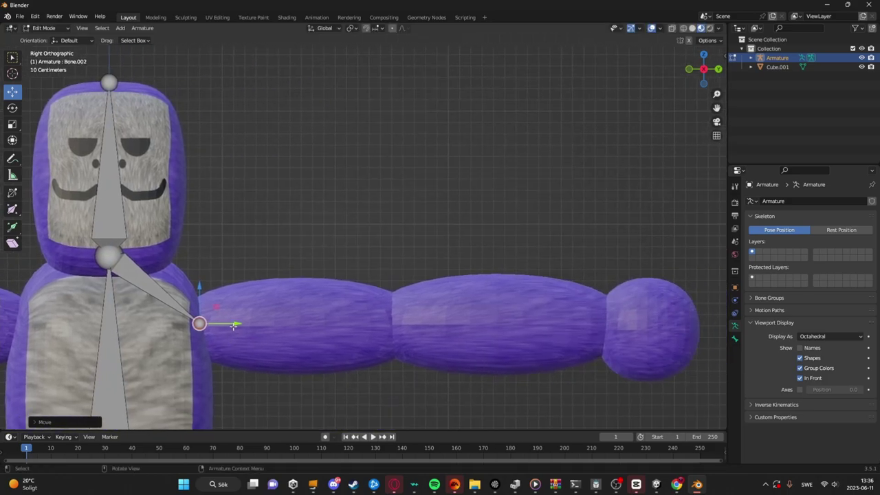
key(e)
click(422, 323)
shift+middle_drag(422, 324, 251, 351)
Extrude the right forearm bone along Y from the elbow to the hand.
key(g)
key(Escape)
key(e)
key(y)
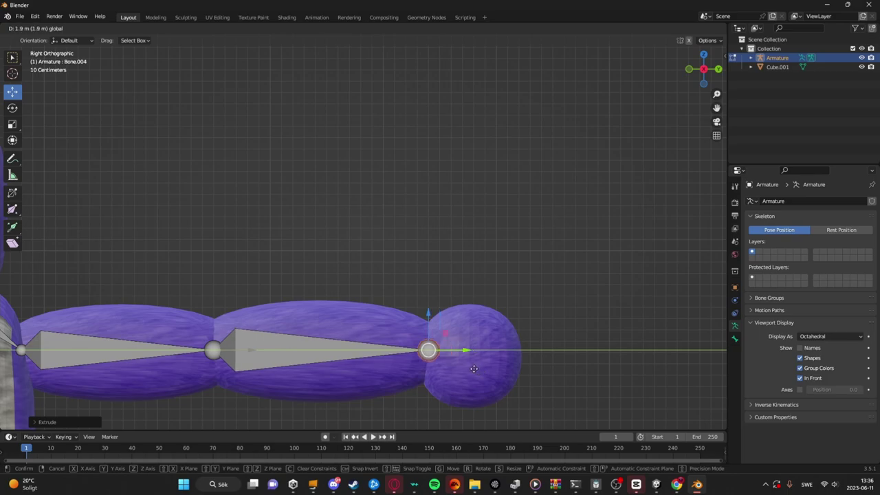
click(472, 367)
shift+middle_drag(471, 368, 351, 354)
key(e)
key(y)
key(Escape)
shift+middle_drag(263, 372, 565, 322)
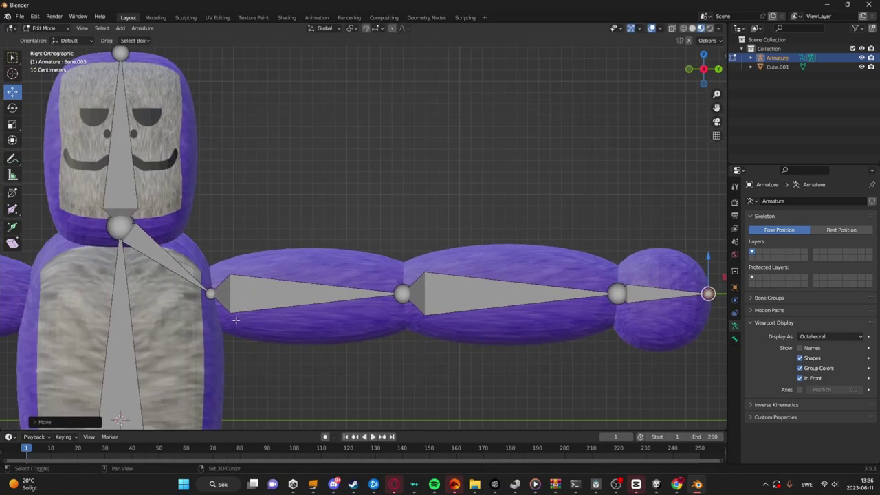
shift+middle_drag(227, 313, 528, 335)
Reselect the neck joint and extrude a shoulder bone toward the left arm.
key(e)
click(432, 262)
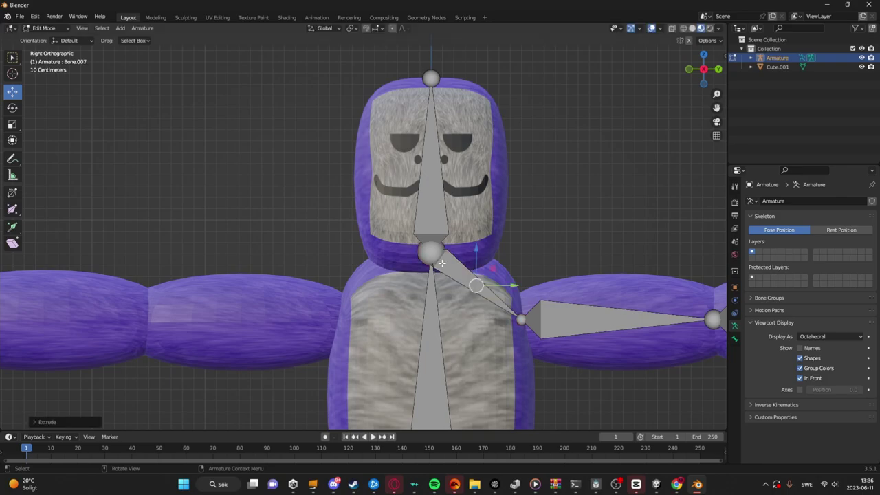
click(451, 264)
click(428, 254)
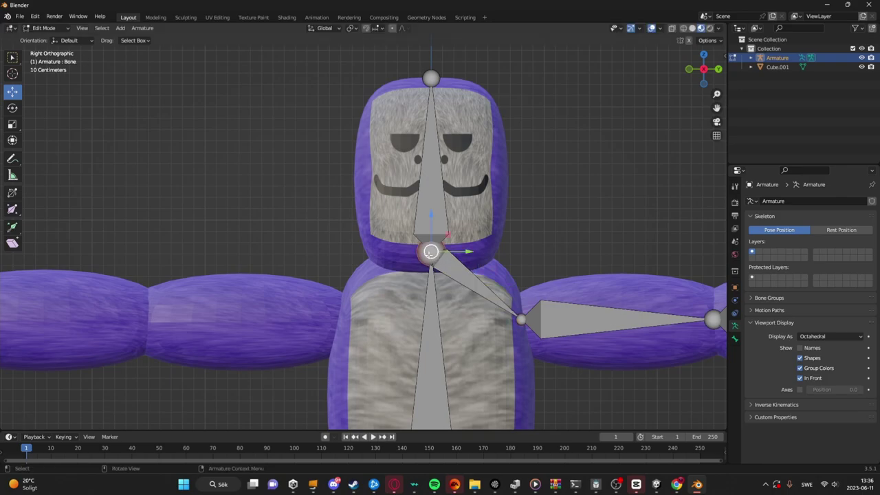
key(e)
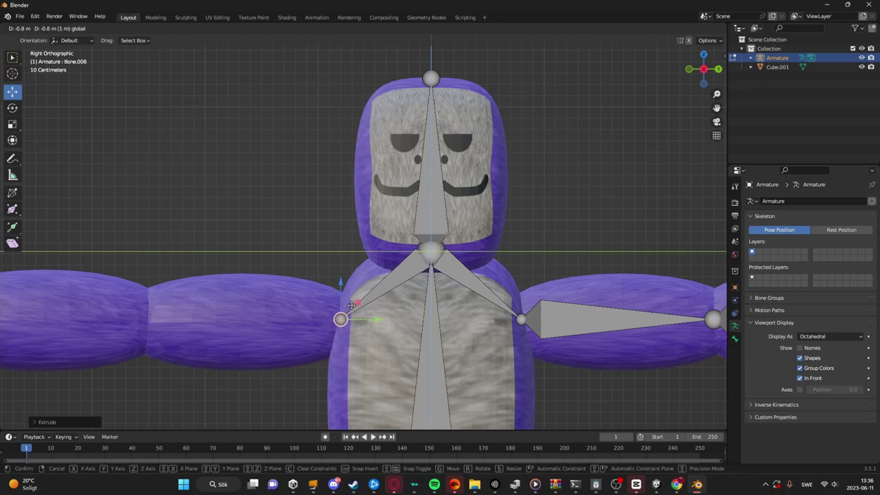
click(348, 320)
drag(342, 319, 149, 320)
shift+middle_drag(152, 323, 433, 326)
Extrude the left upper-arm and forearm bones along the arm out to the hand.
key(e)
right_click(433, 326)
drag(433, 326, 215, 326)
shift+middle_drag(216, 326, 424, 319)
key(e)
right_click(424, 318)
drag(424, 318, 334, 318)
scroll(385, 336, down, 4)
middle_drag(385, 336, 424, 343)
middle_drag(519, 304, 356, 330)
middle_drag(502, 315, 687, 79)
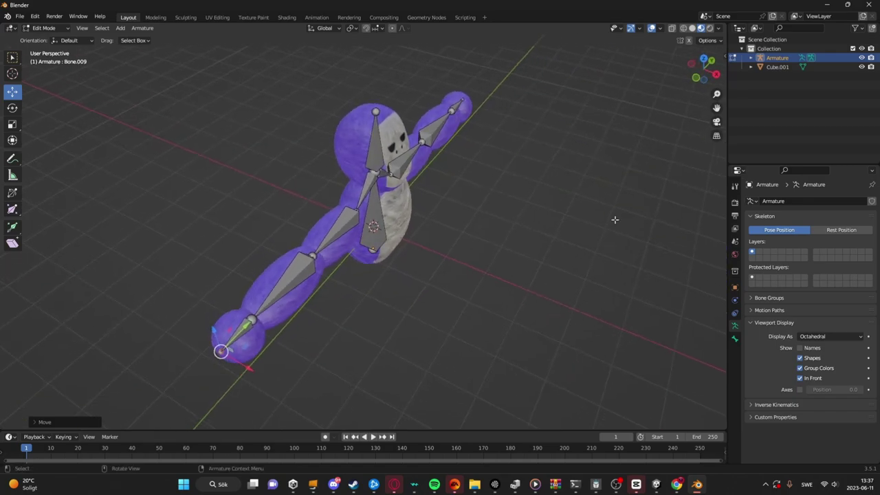
In top view, extrude a new bone along X from the first elbow.
click(704, 61)
scroll(367, 265, up, 5)
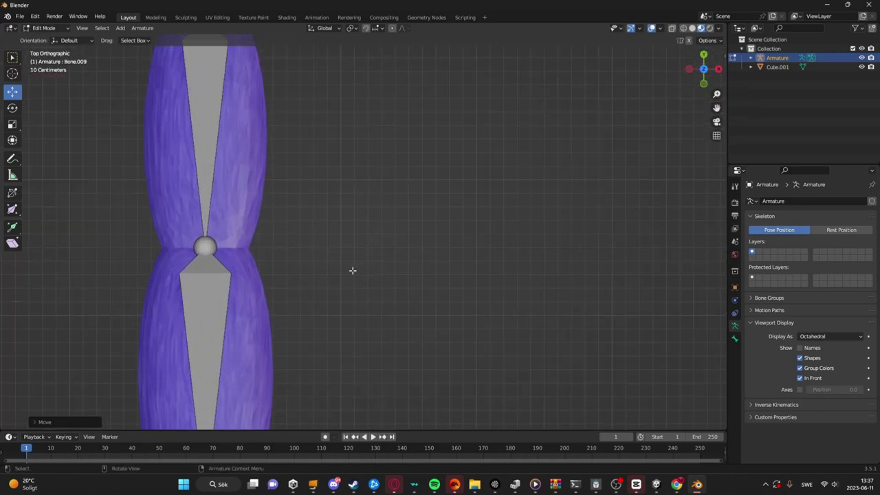
click(306, 240)
scroll(304, 240, down, 4)
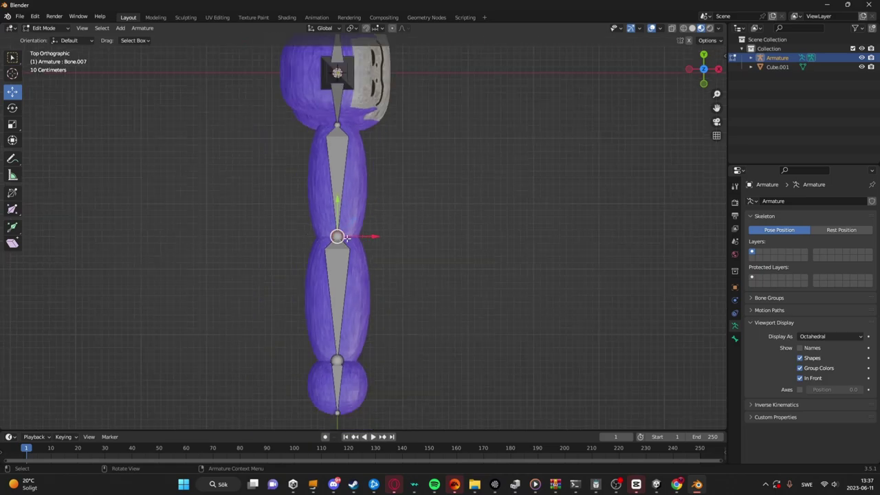
key(e)
key(x)
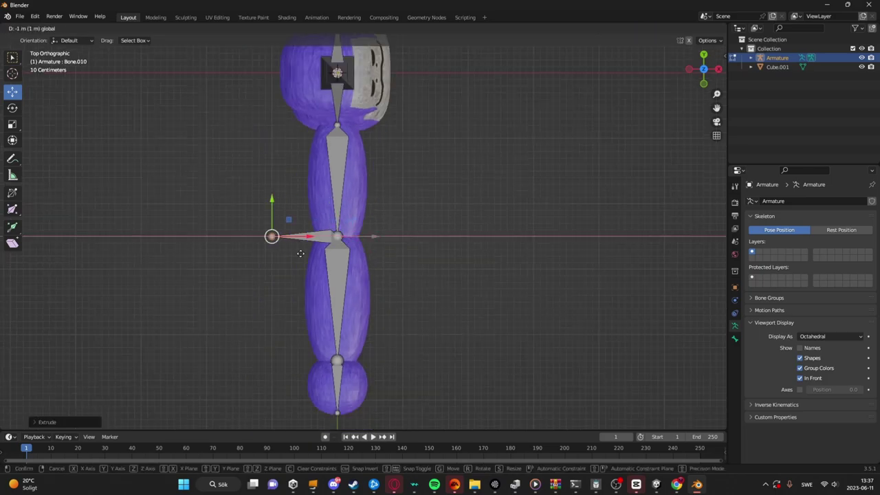
click(300, 253)
scroll(301, 248, up, 3)
click(296, 241)
Parent the new elbow bone with Keep Offset using Ctrl+P.
key(ctrl+p)
click(298, 243)
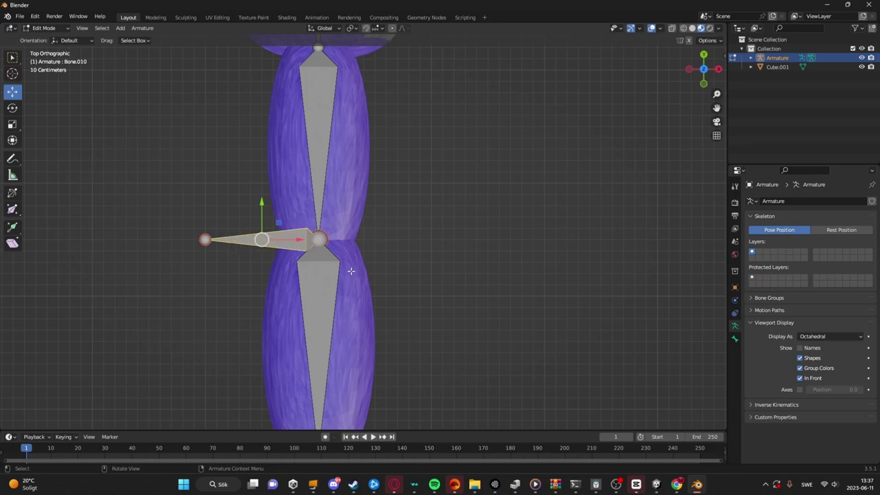
key(ctrl+p)
key(ctrl+p)
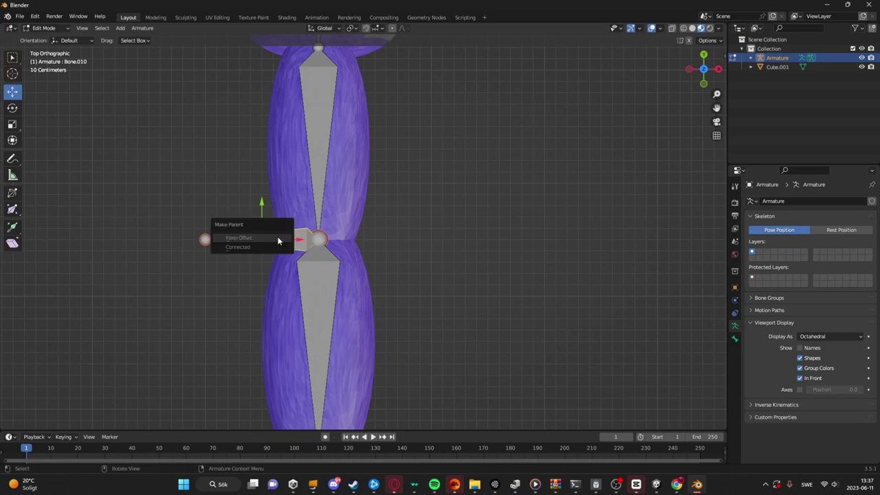
click(244, 239)
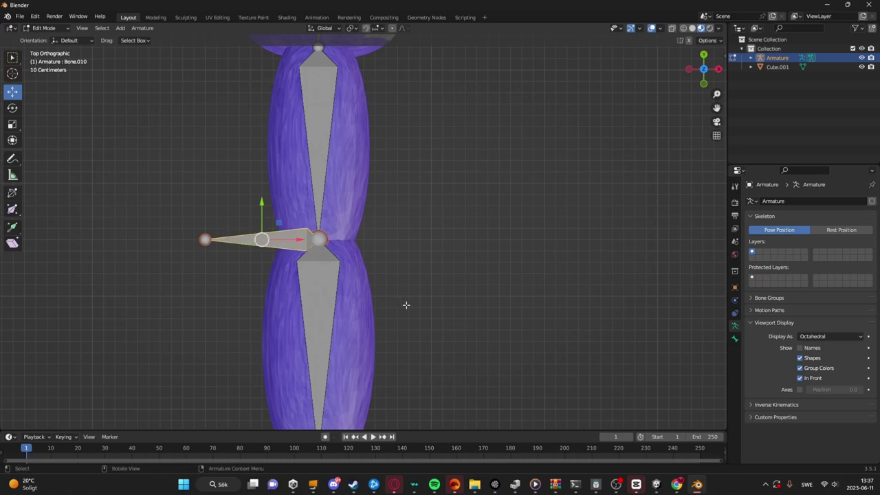
click(199, 309)
click(257, 242)
key(ctrl+p)
click(553, 250)
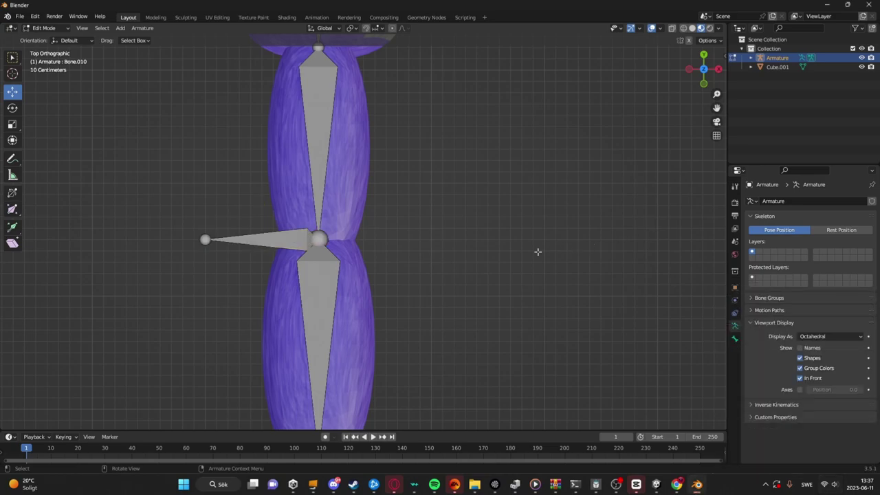
click(291, 236)
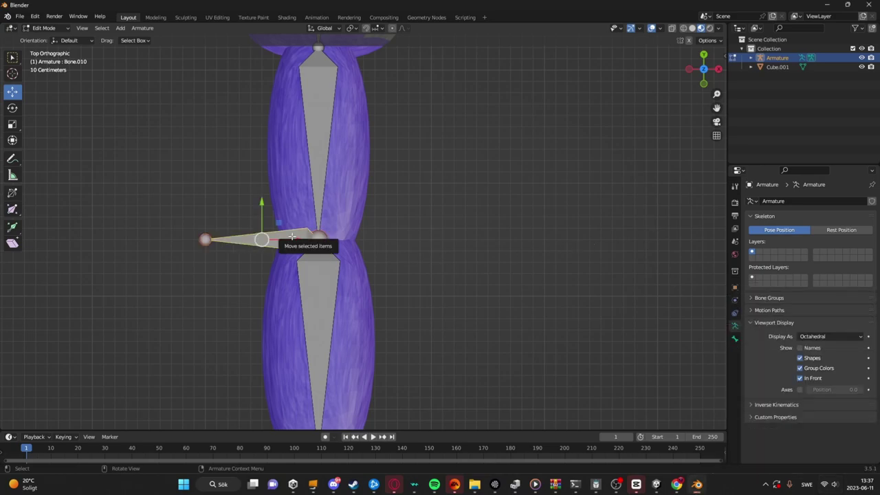
Disconnect the first elbow bone with Alt+P and slide it outward along X.
key(alt+p)
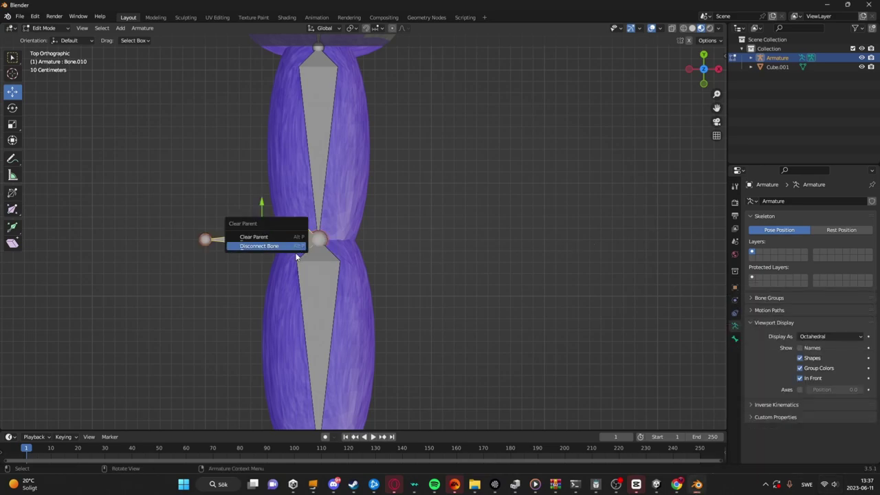
click(268, 246)
drag(292, 249, 182, 250)
middle_drag(182, 250, 734, 105)
scroll(293, 233, down, 5)
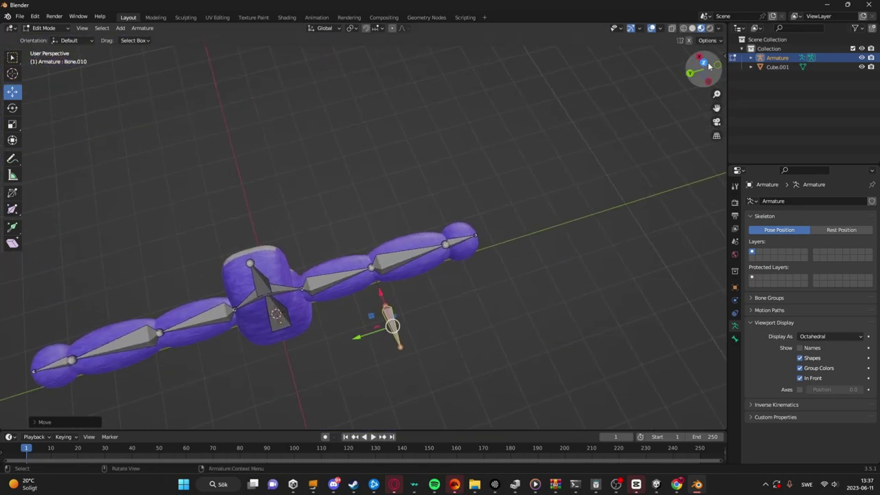
Extrude a bone along X from the other elbow, disconnect it, and move it out.
click(708, 64)
shift+middle_drag(386, 115, 386, 272)
scroll(386, 273, up, 7)
click(351, 243)
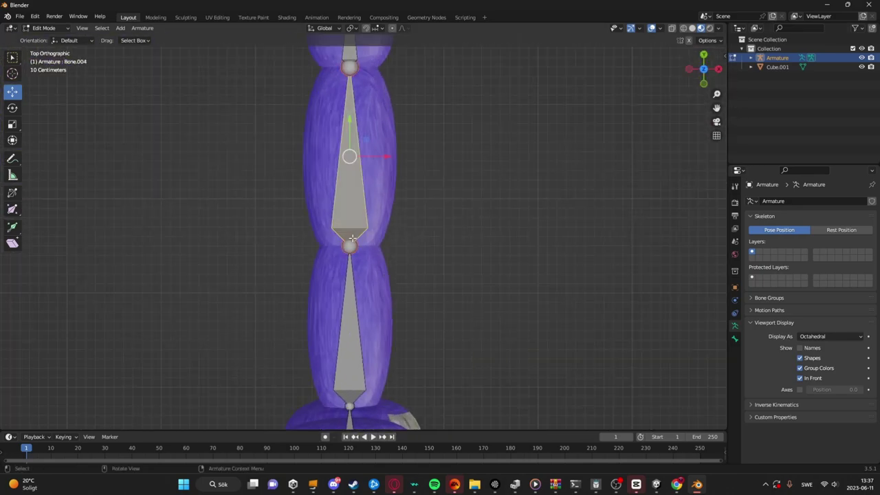
key(e)
key(x)
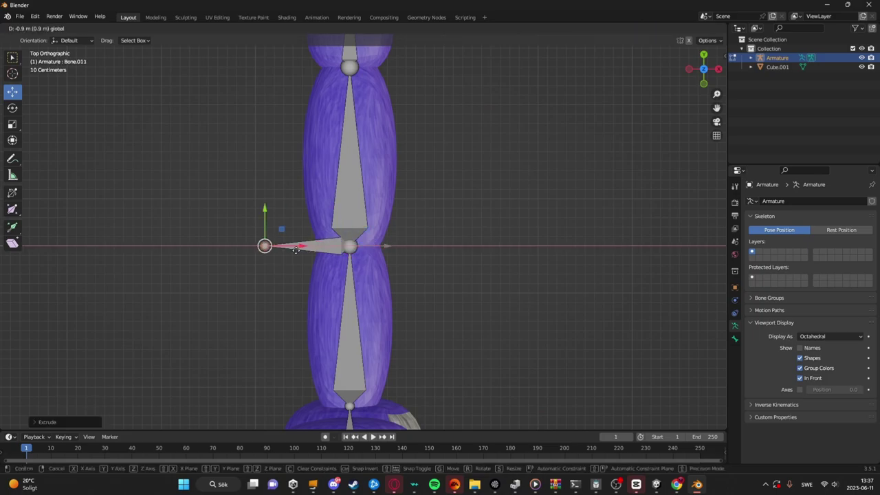
click(285, 248)
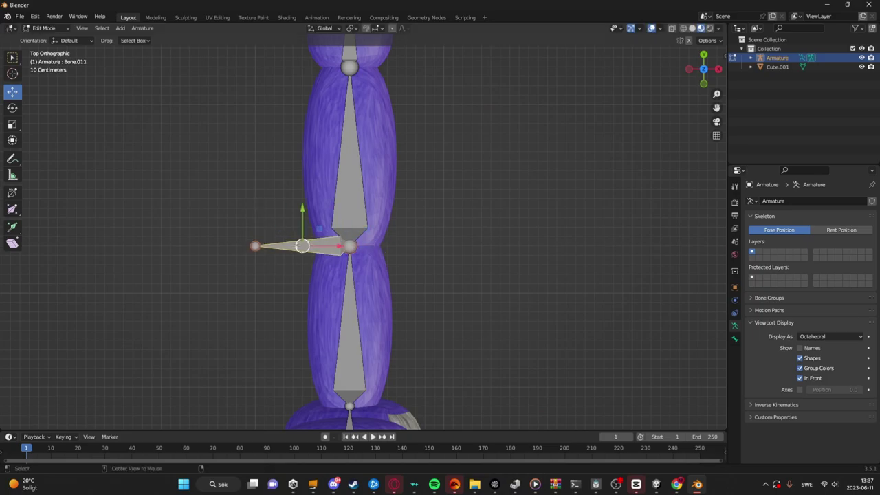
key(alt+p)
click(297, 248)
drag(337, 249, 245, 260)
scroll(497, 302, down, 4)
Orbit to a front view of the rig and return to Object Mode.
middle_drag(497, 302, 284, 356)
scroll(283, 389, up, 5)
middle_drag(283, 389, 440, 371)
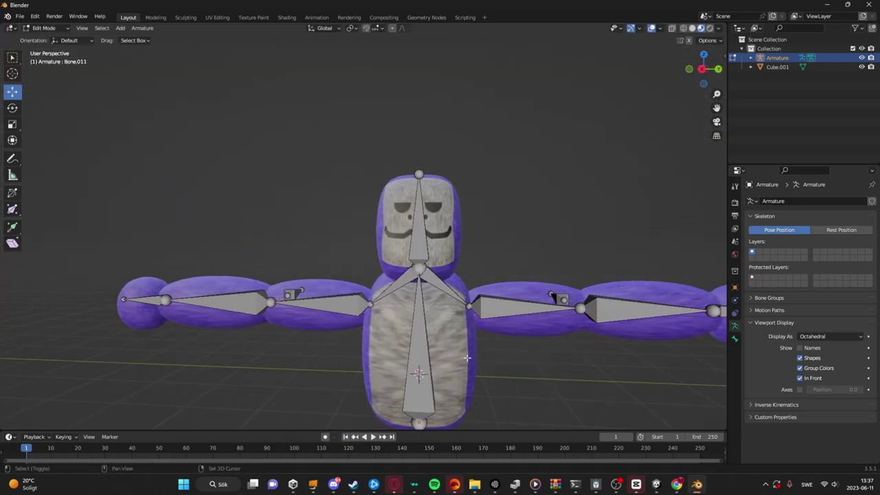
scroll(474, 362, down, 4)
shift+middle_drag(493, 367, 458, 364)
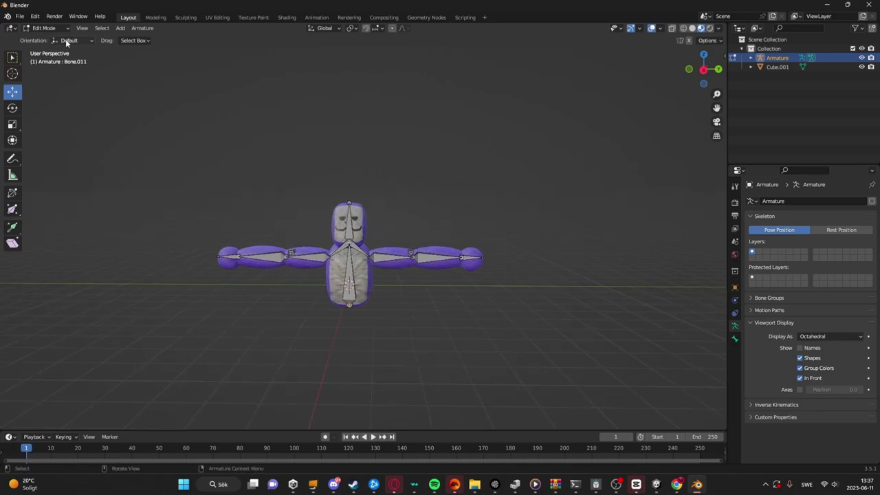
click(56, 28)
click(58, 36)
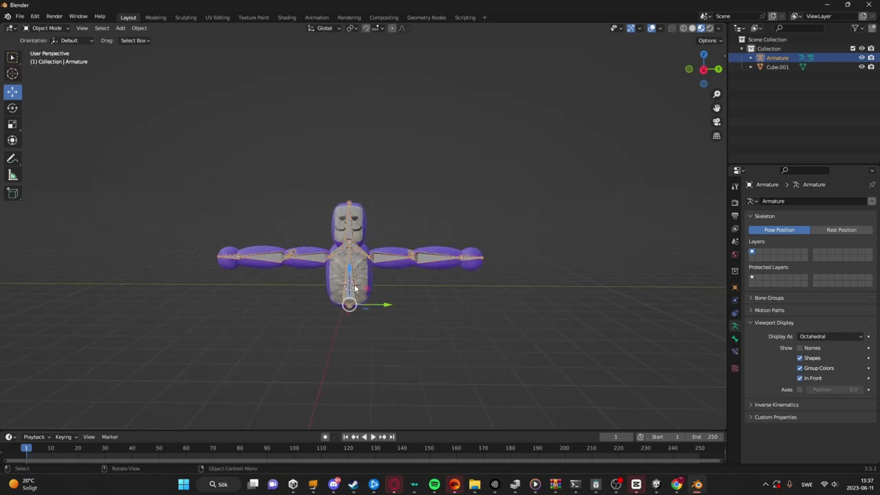
Parent the monkey mesh Cube.001 to the Armature with Automatic Weights.
scroll(354, 288, up, 4)
shift+click(775, 68)
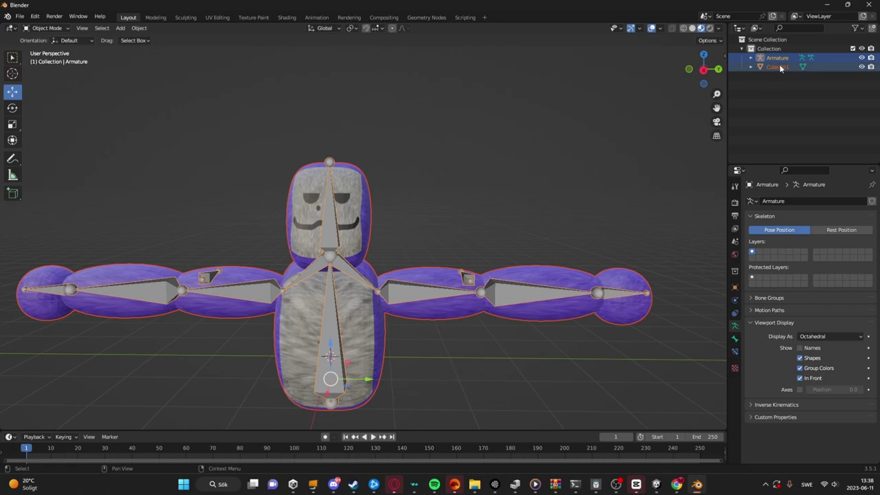
key(ctrl+p)
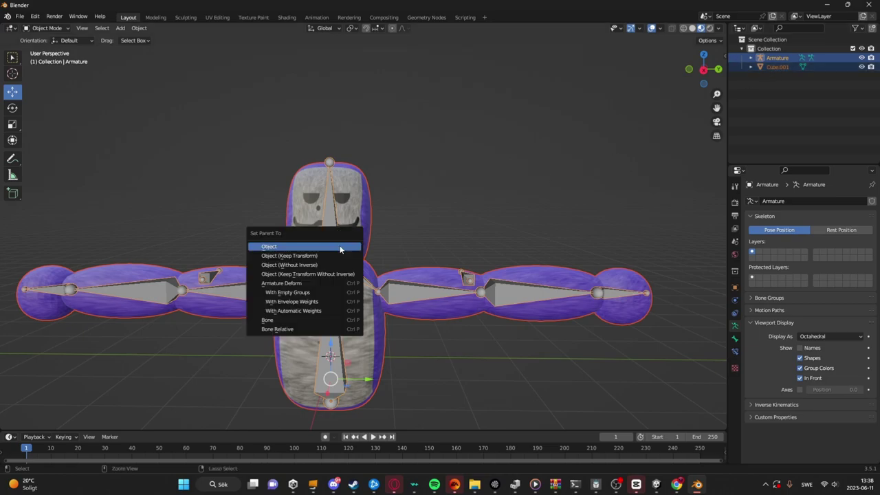
click(335, 312)
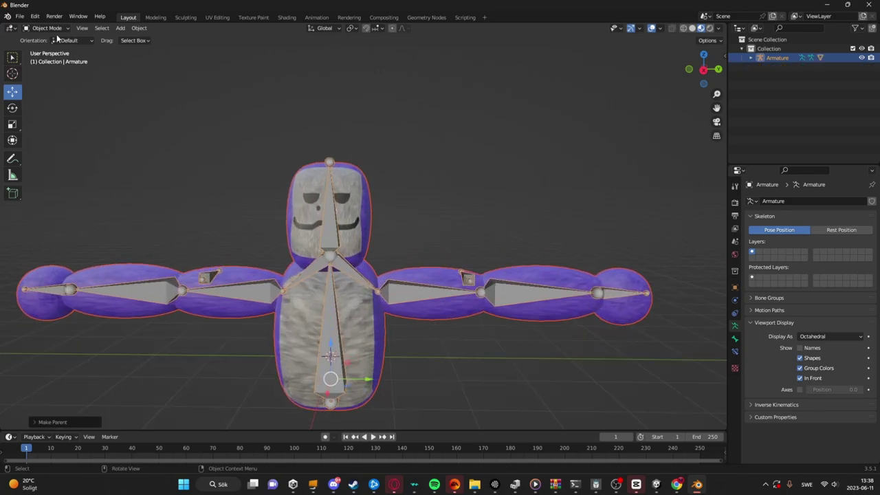
click(55, 28)
shift+middle_drag(141, 228, 224, 298)
scroll(253, 288, up, 2)
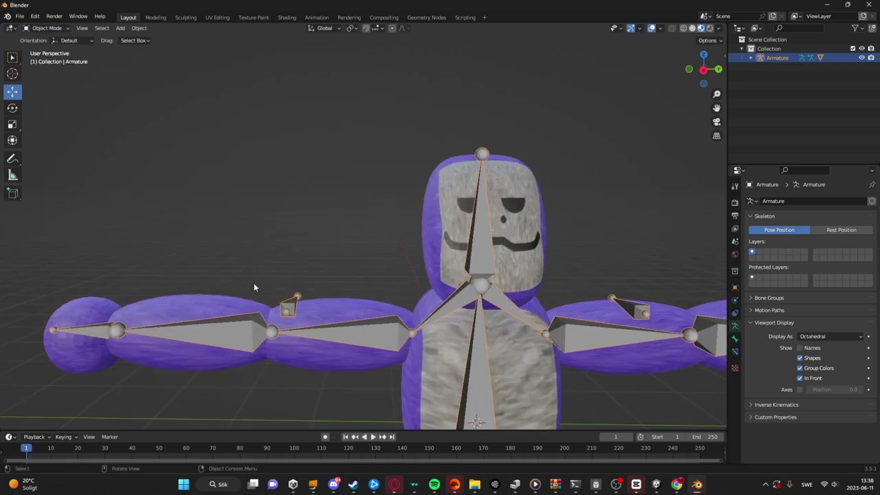
In Pose Mode, test-rotate the upper arm and forearm bones, cancelling each rotation.
click(44, 28)
click(50, 60)
click(211, 333)
click(12, 108)
drag(288, 307, 300, 323)
right_click(289, 319)
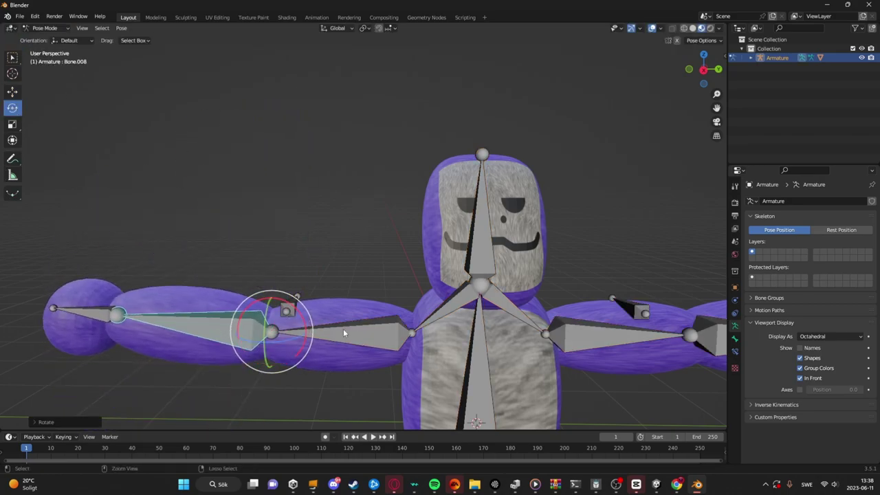
click(371, 336)
drag(371, 335, 275, 344)
key(Escape)
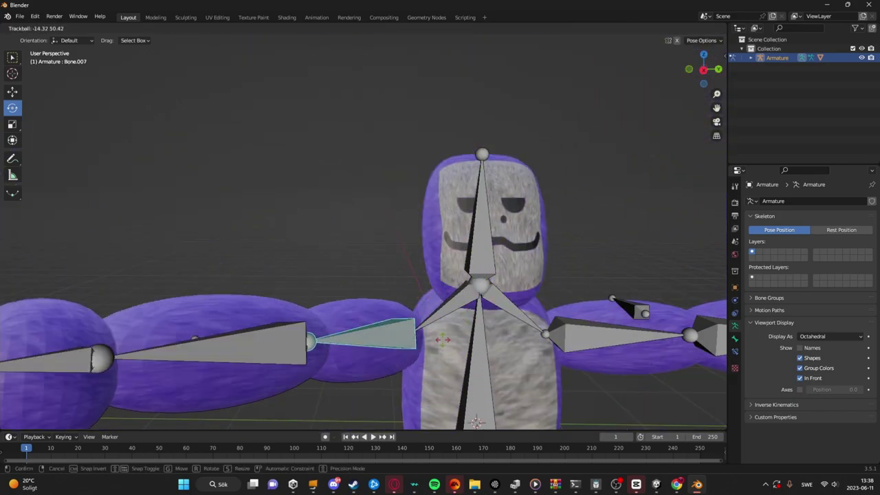
Test-rotate the torso bone to check the fur deformation, then cancel it.
scroll(621, 365, down, 5)
middle_drag(621, 365, 403, 252)
click(354, 282)
drag(353, 238, 384, 247)
key(Escape)
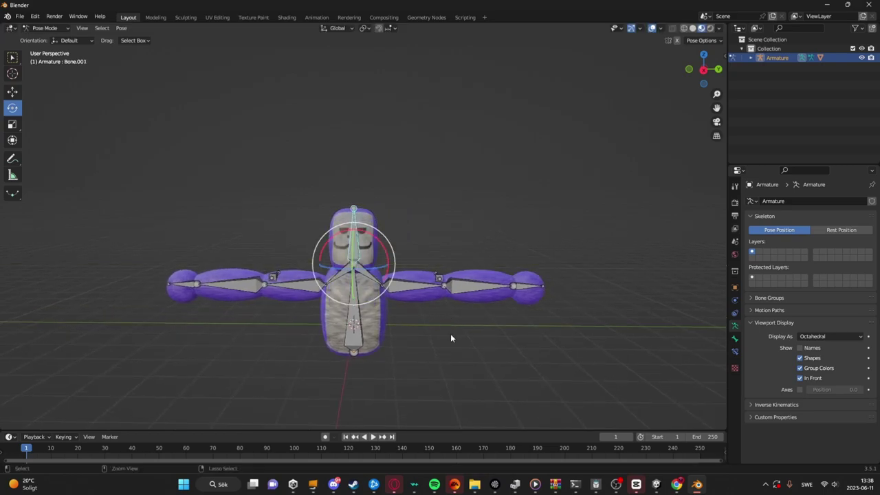
scroll(431, 321, up, 3)
scroll(495, 369, down, 5)
scroll(402, 330, down, 1)
click(44, 27)
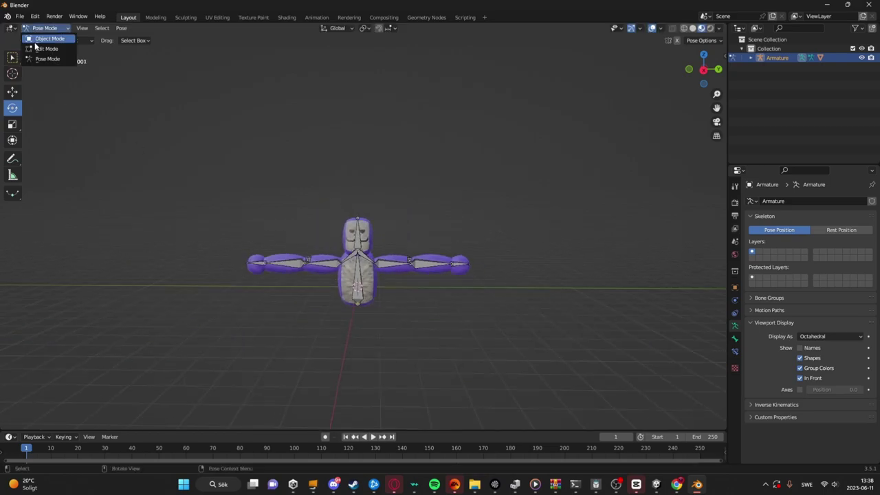
Export the rigged monkey from Object Mode as an FBX into Downloads.
click(38, 31)
click(20, 16)
mouse_move(41, 149)
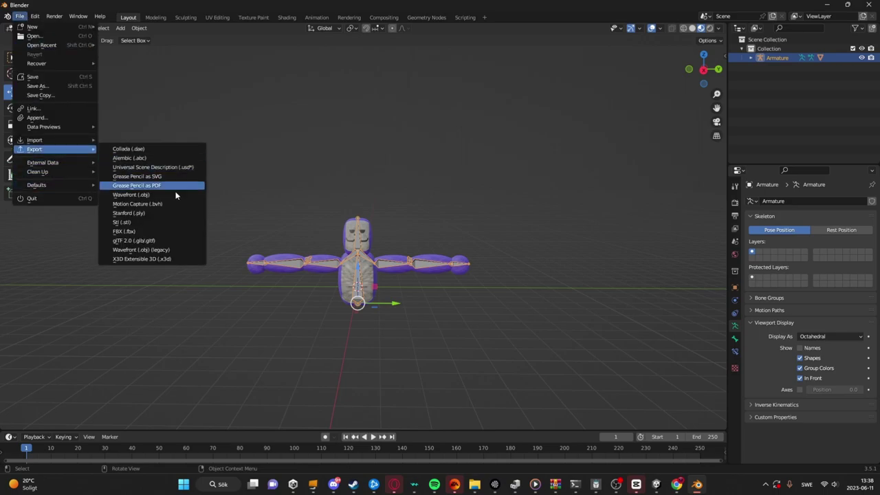
click(164, 230)
click(229, 202)
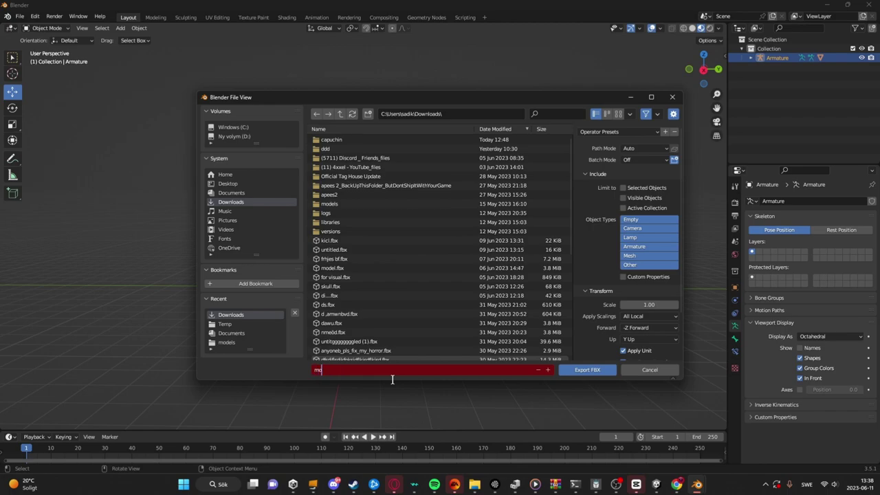
click(586, 369)
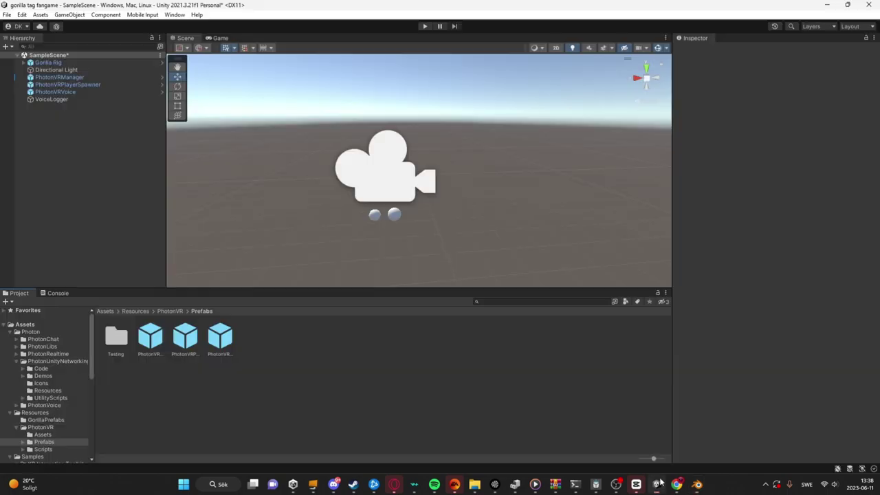
right_click(371, 416)
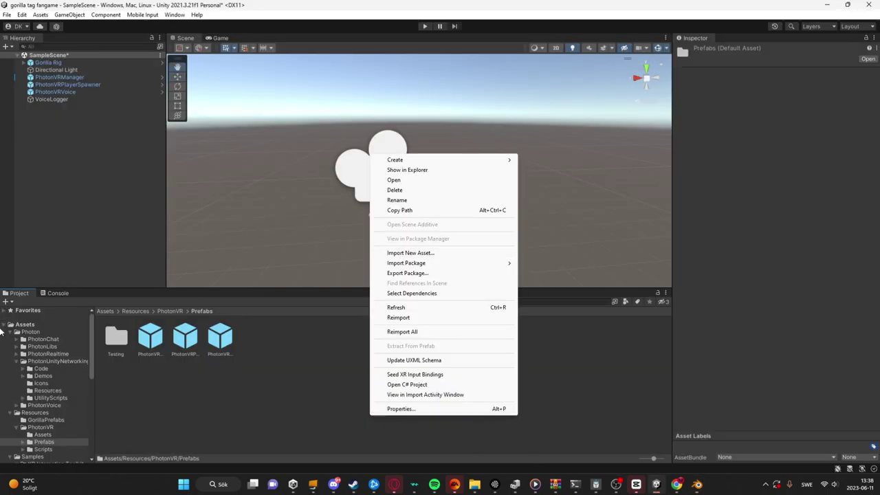
Create a folder named models in Assets.
click(46, 324)
right_click(333, 93)
right_click(422, 122)
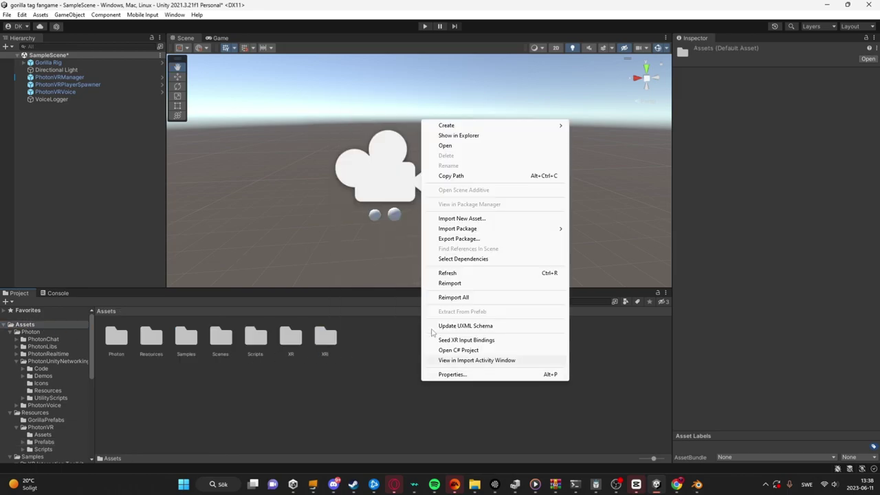
mouse_move(495, 126)
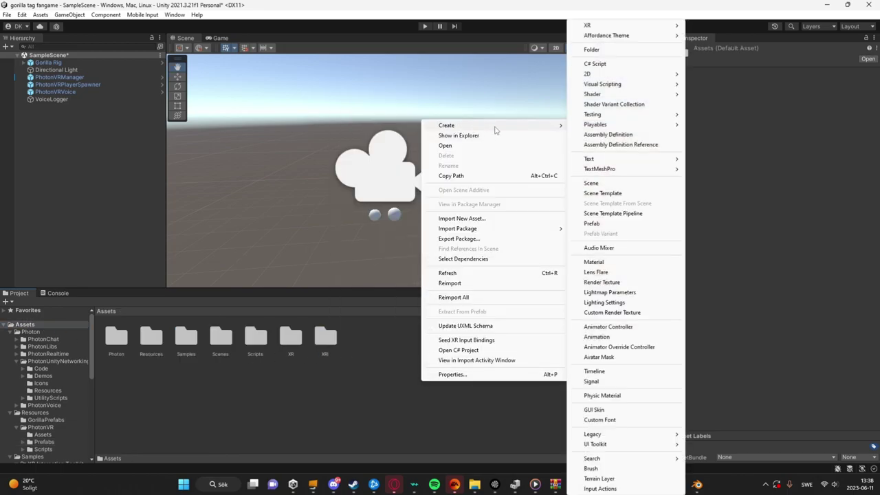
click(607, 49)
text(mod)
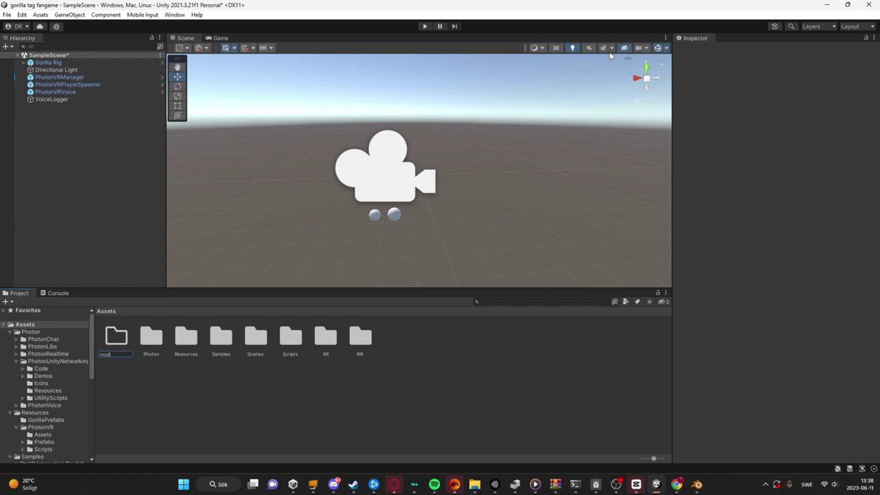
text(els)
key(Return)
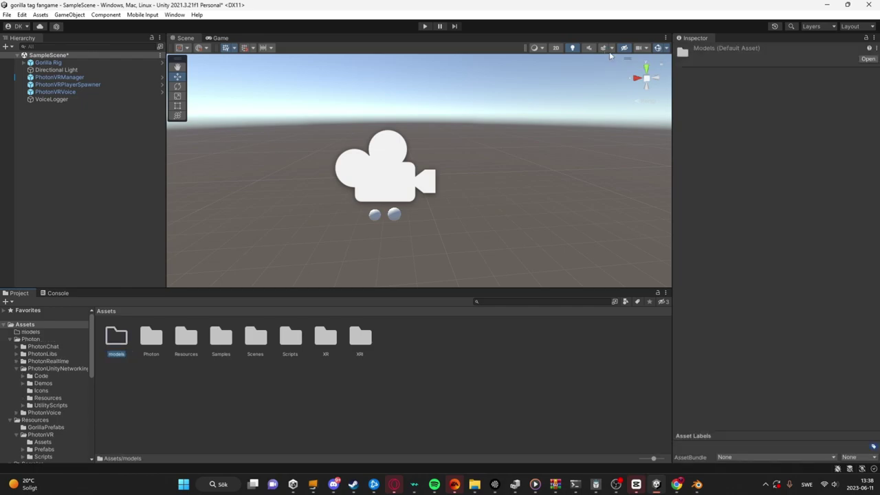
Import monke.fbx into the models folder.
double_click(126, 341)
right_click(136, 349)
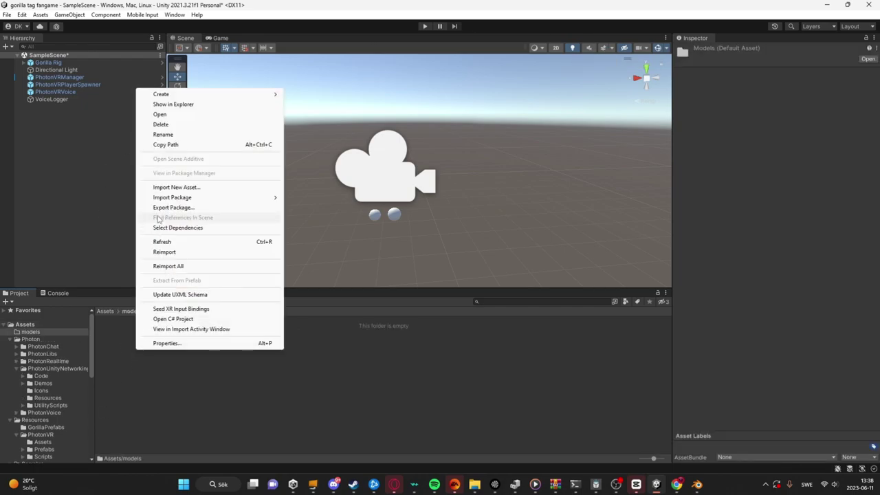
click(176, 187)
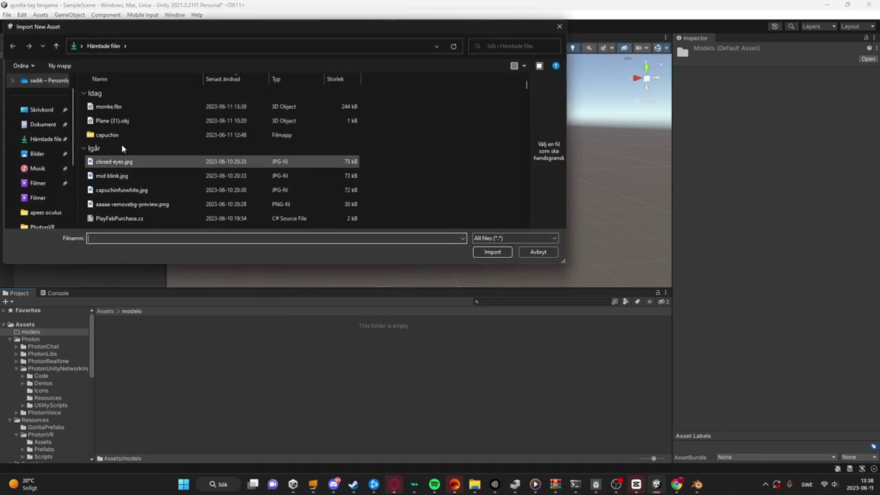
click(110, 106)
click(492, 251)
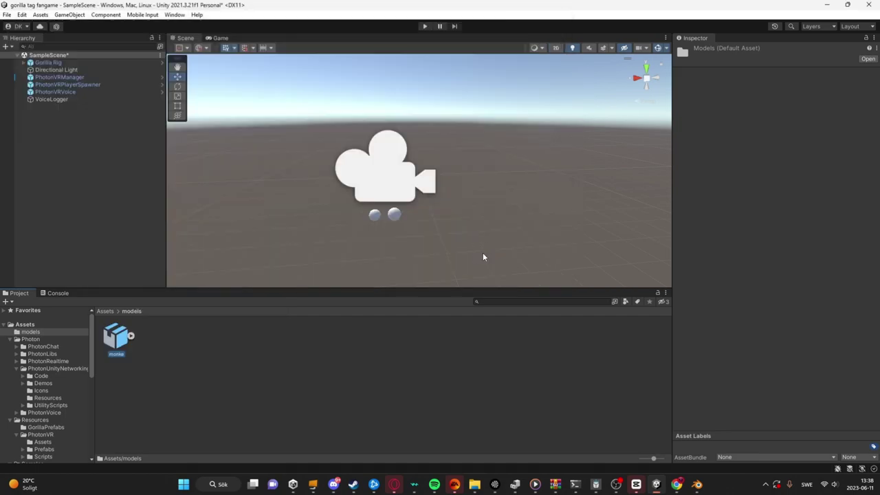
click(227, 349)
click(118, 339)
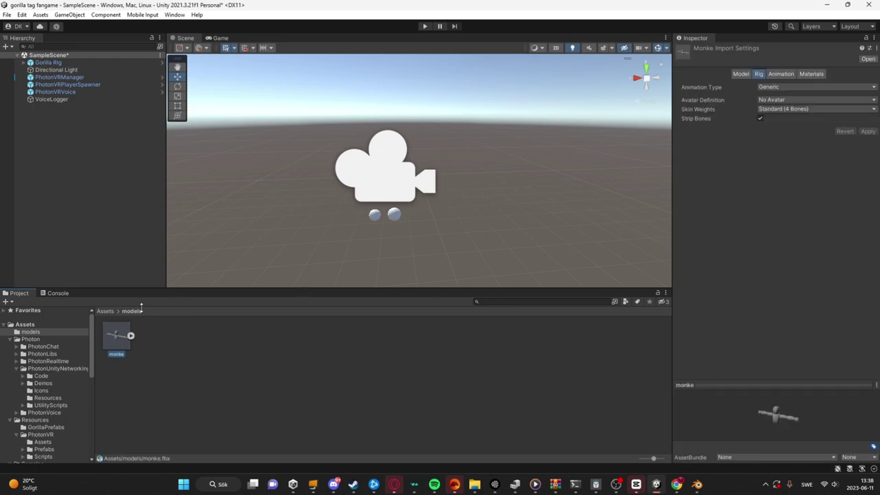
Drag monke into the Scene view and frame it.
drag(117, 336, 265, 255)
key(f)
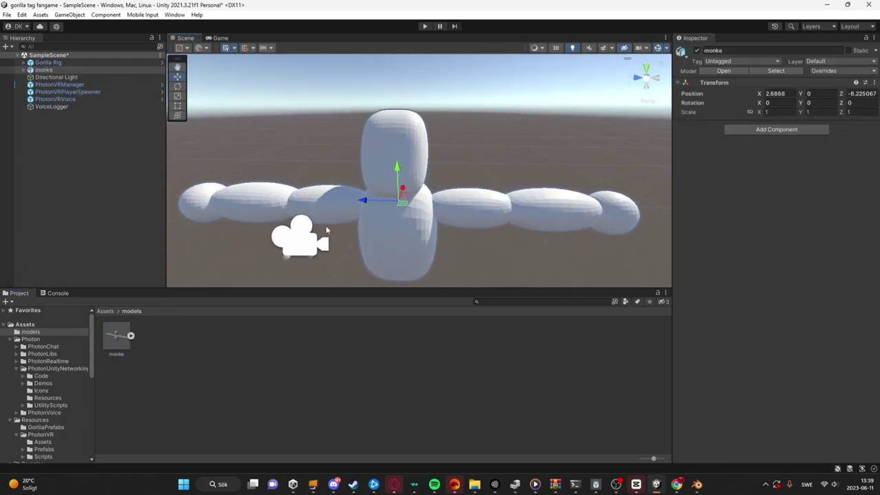
click(467, 256)
click(25, 324)
right_click(259, 402)
click(311, 355)
right_click(412, 345)
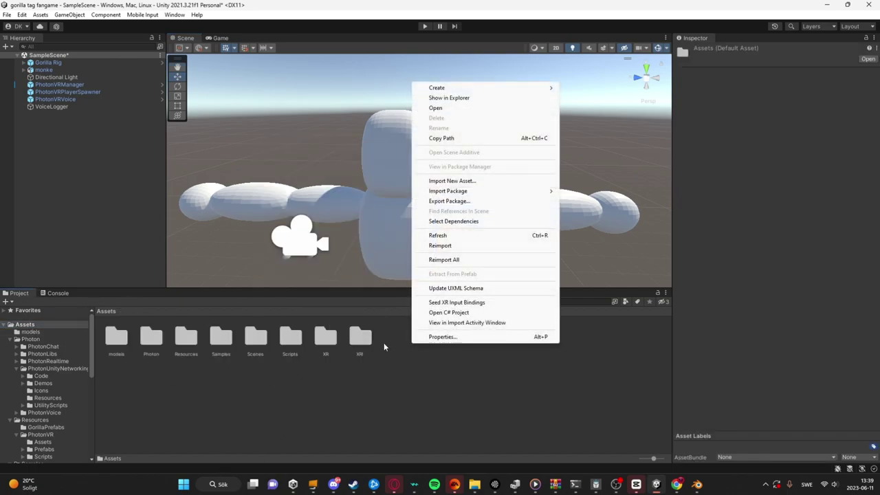
mouse_move(534, 90)
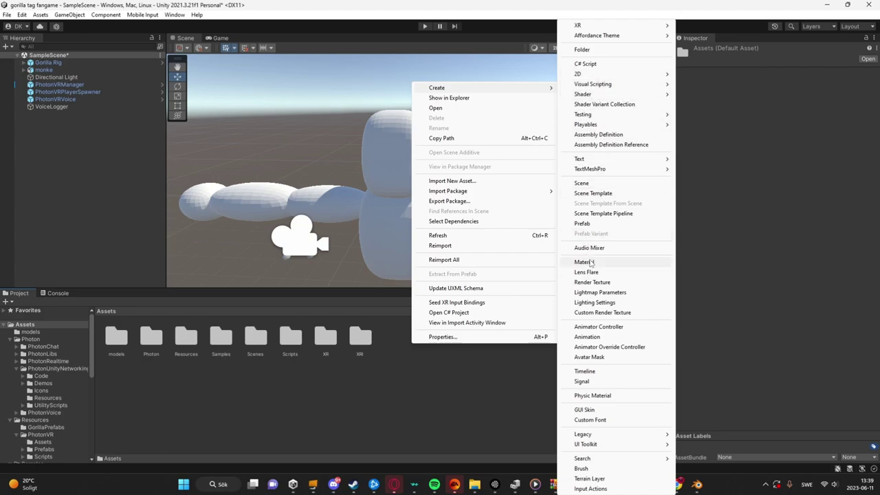
Create a folder named textures in Assets and open it.
click(592, 53)
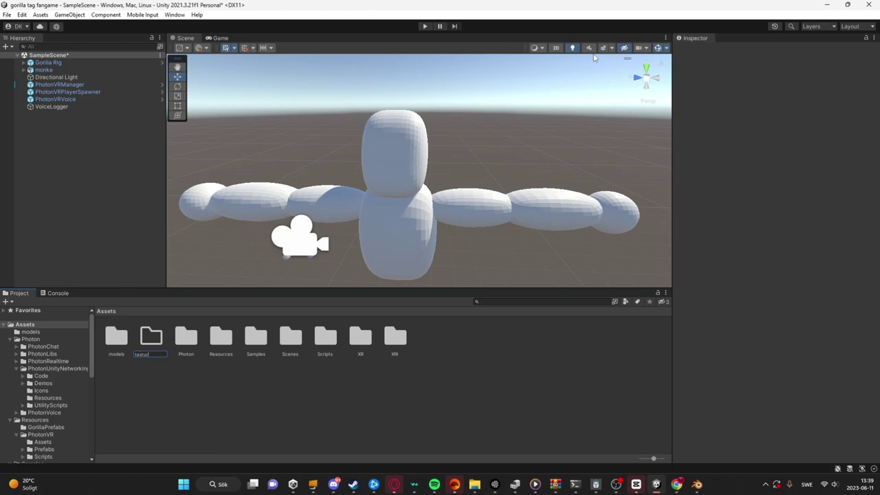
text(textures)
key(Return)
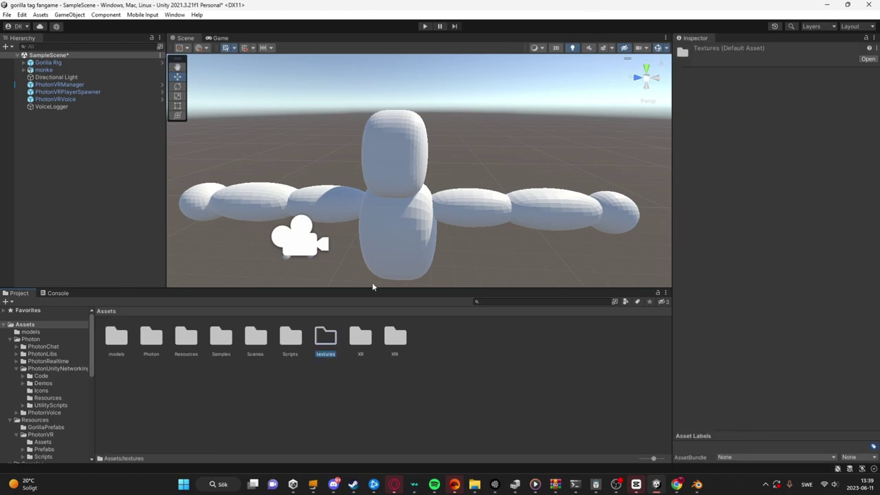
click(402, 403)
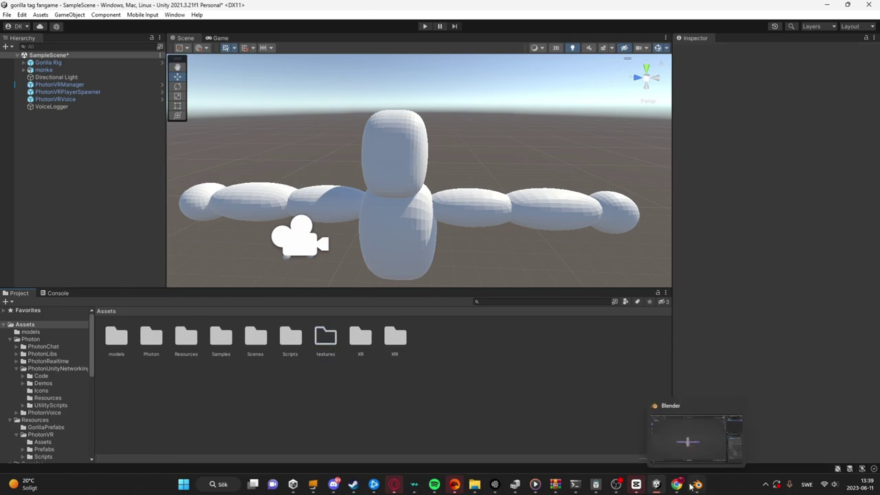
double_click(325, 337)
Import mid blink.jpg into the textures folder.
right_click(269, 348)
click(310, 187)
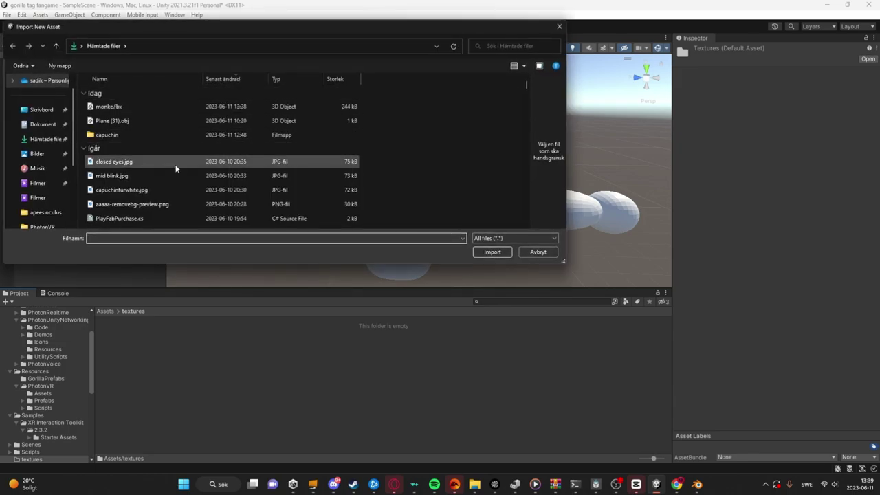
click(141, 177)
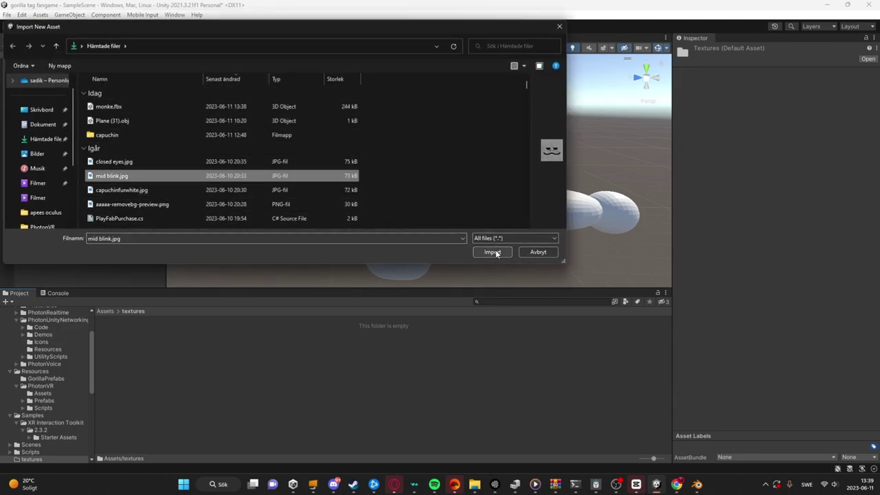
click(492, 252)
Search the Downloads files for 'cap' and select capuchinfurwhite.jpg.
right_click(232, 344)
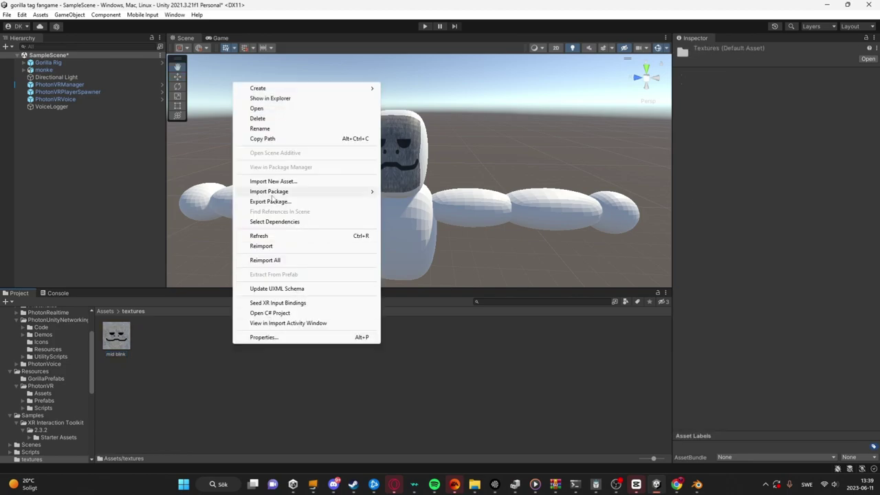
click(302, 183)
text(c)
click(521, 49)
text(cap)
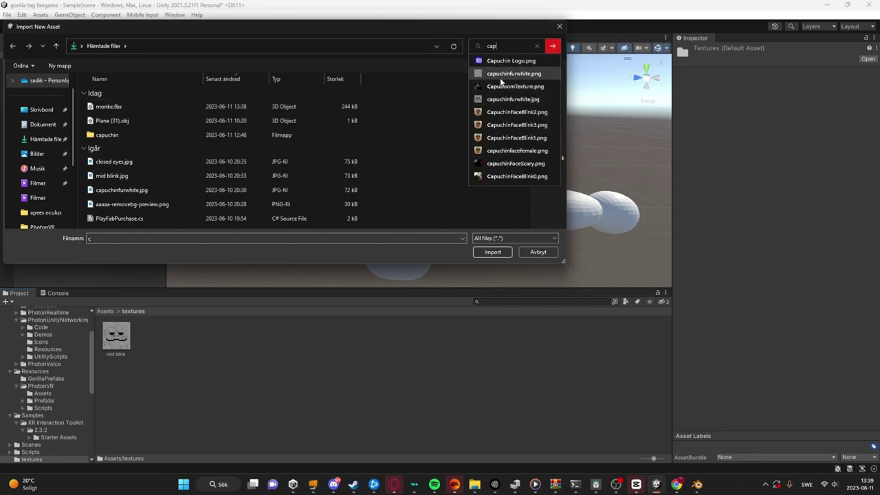
click(522, 72)
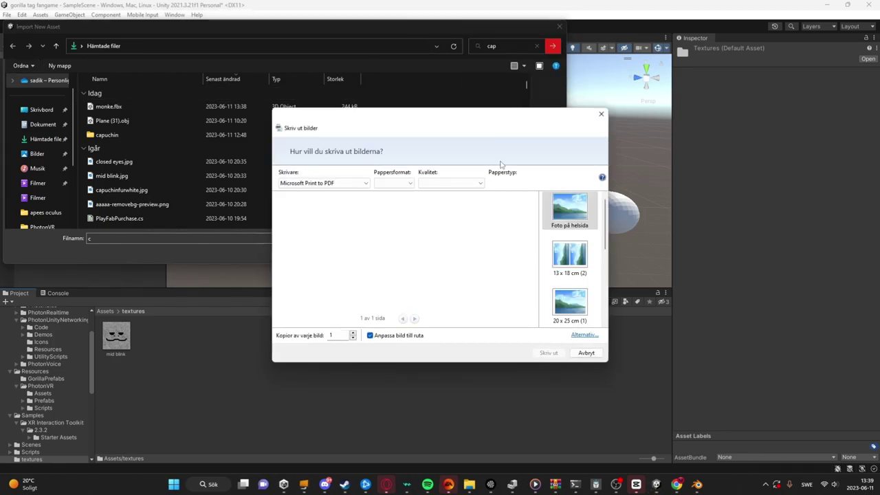
click(600, 115)
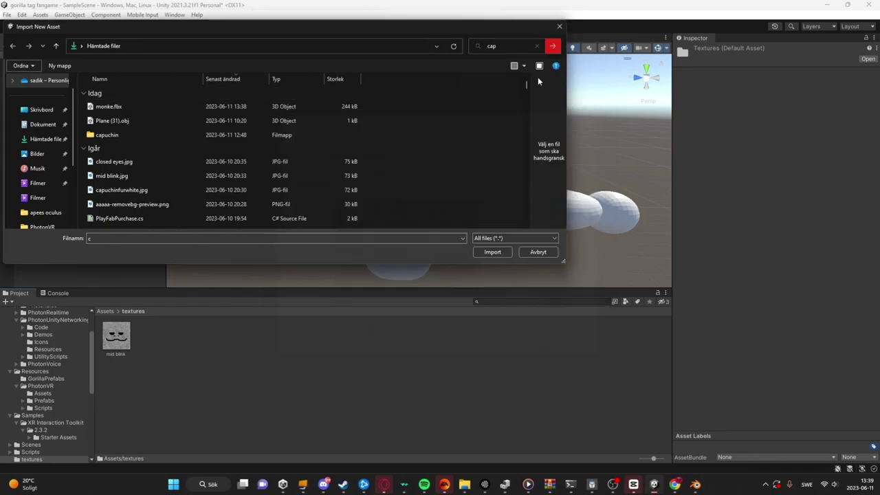
click(553, 46)
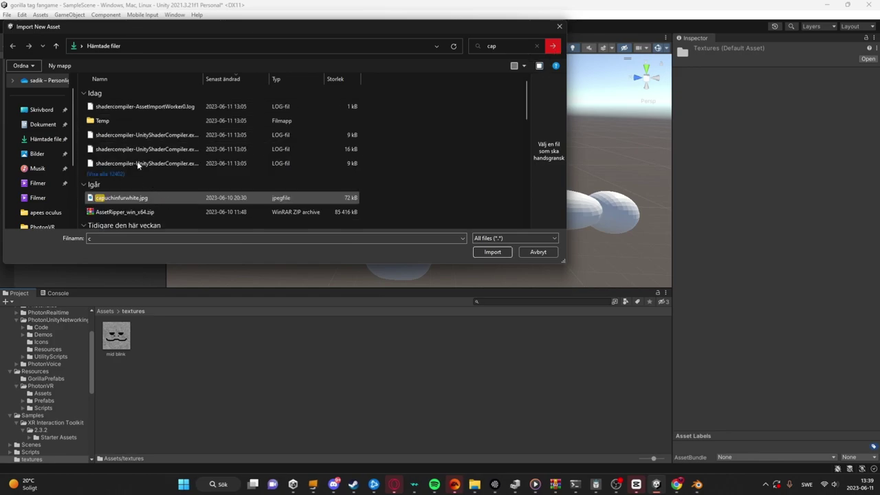
click(143, 194)
click(141, 198)
click(162, 198)
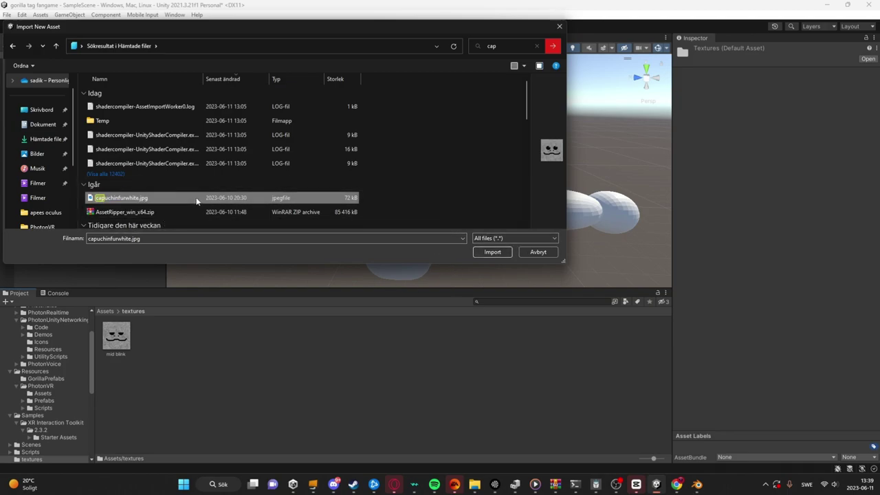
click(151, 168)
click(165, 197)
Refine the search and import capuchinfurwhite_1.png into textures.
scroll(209, 196, down, 3)
scroll(208, 195, up, 1)
scroll(208, 195, down, 8)
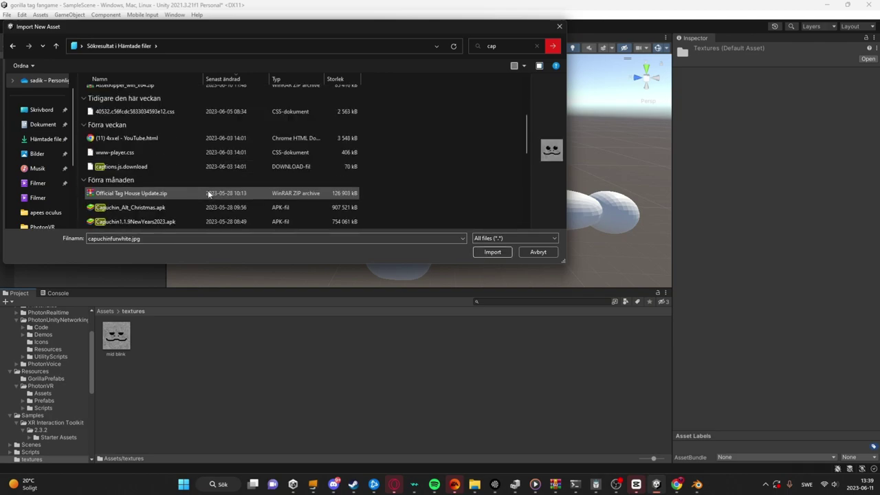
scroll(194, 204, down, 2)
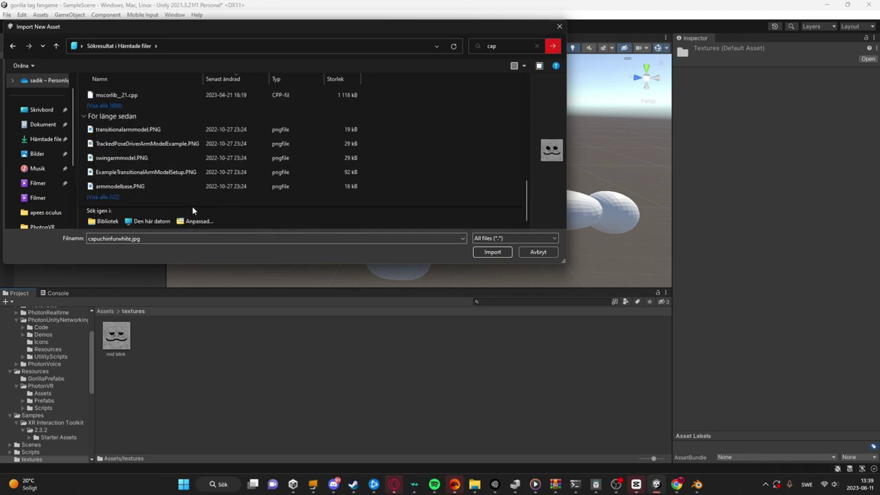
click(143, 134)
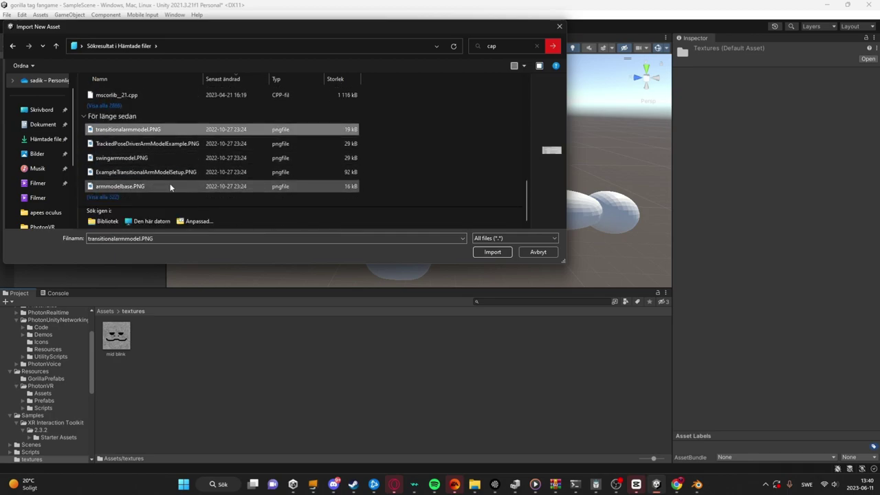
scroll(182, 172, up, 4)
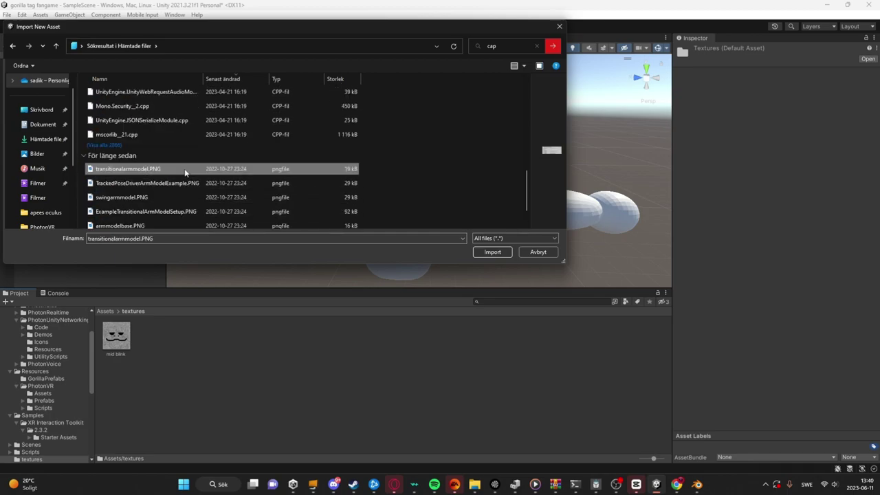
click(519, 50)
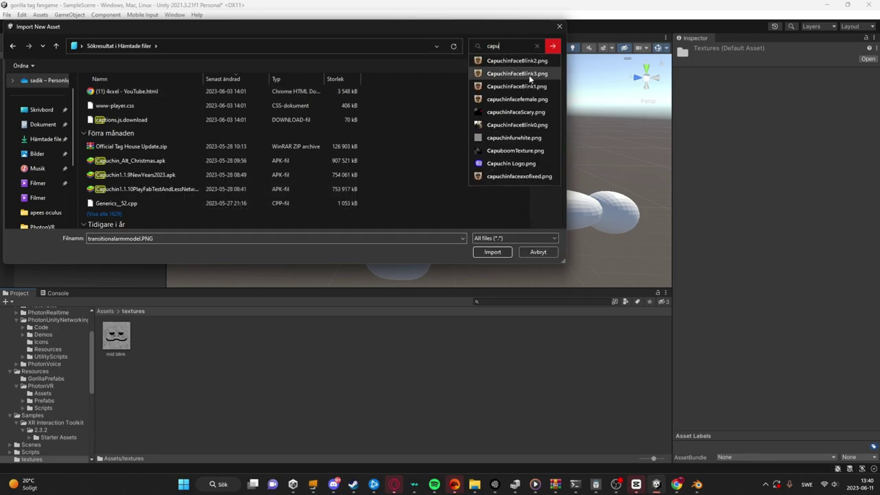
scroll(320, 199, down, 3)
click(161, 96)
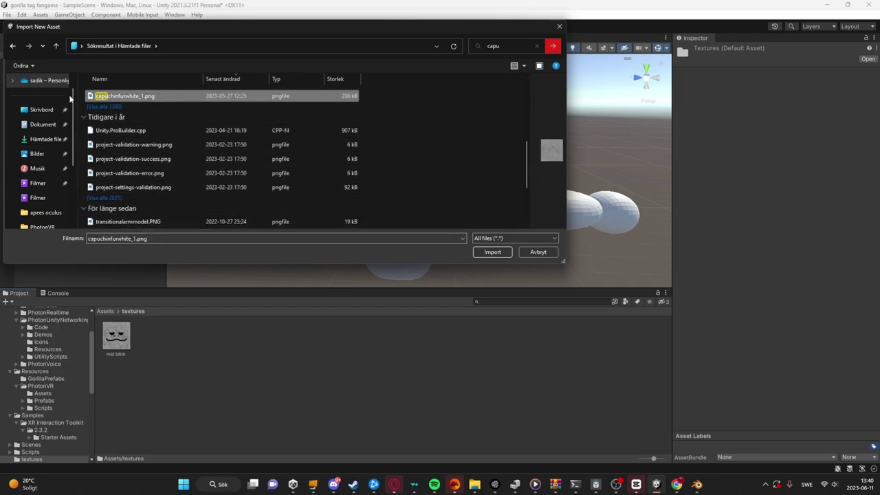
click(480, 254)
scroll(359, 253, up, 5)
scroll(360, 253, up, 2)
scroll(364, 268, down, 5)
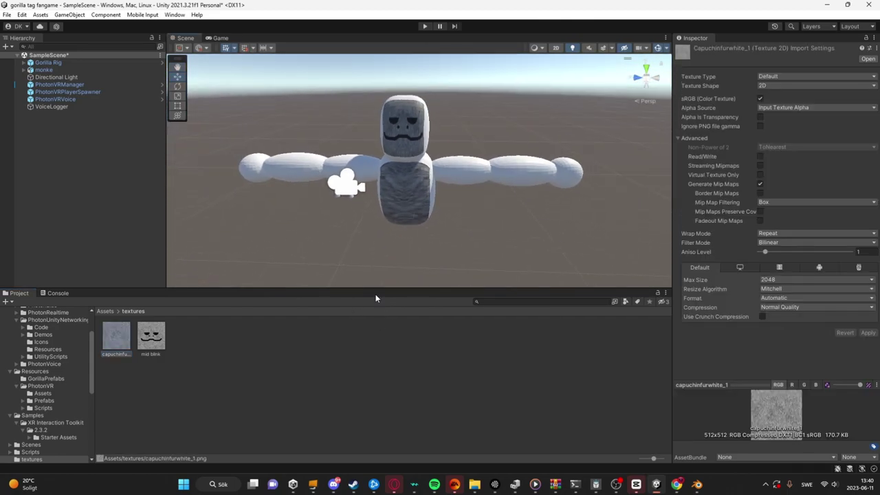
Import nedladdning_4.png into the textures folder as a new asset.
right_click(378, 334)
click(425, 165)
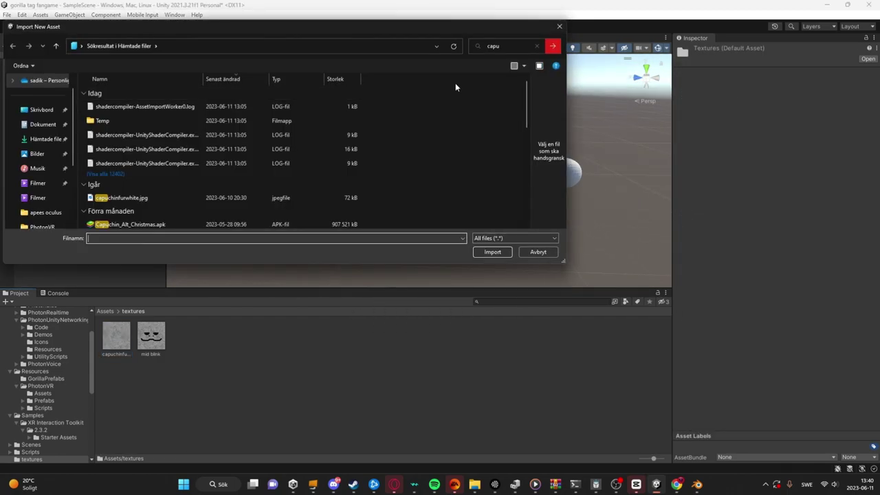
click(537, 46)
text(ned)
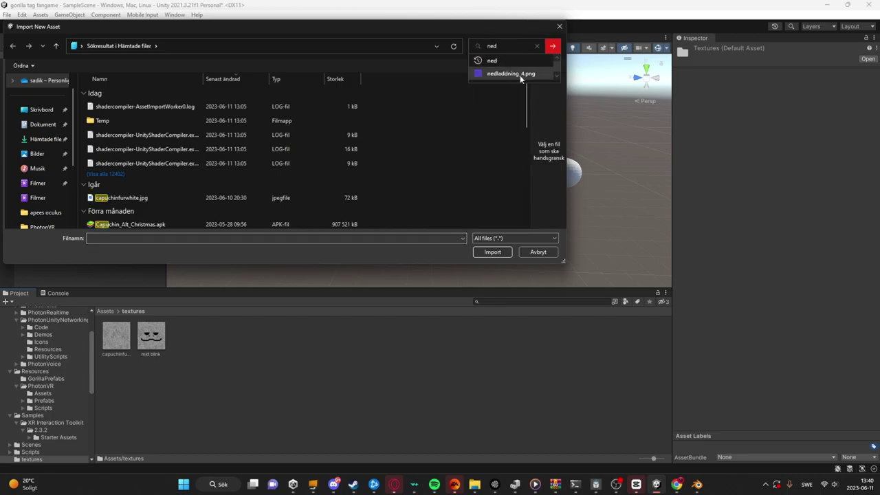
click(552, 46)
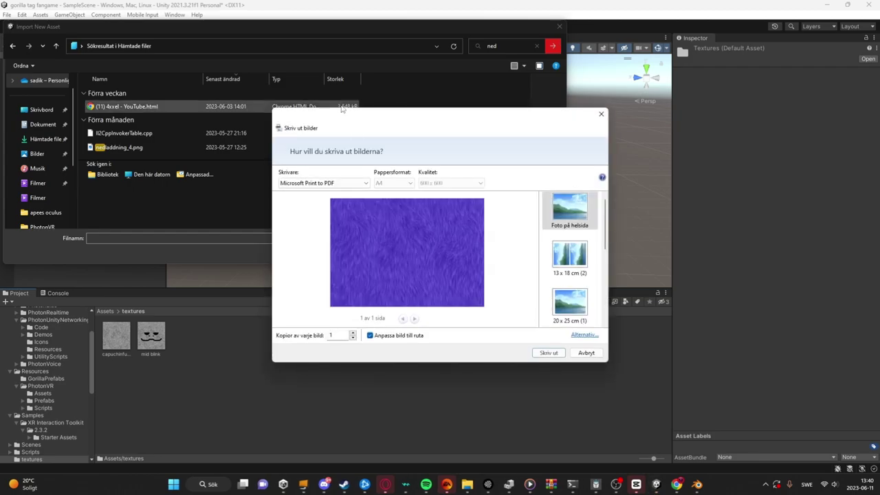
click(600, 113)
click(124, 147)
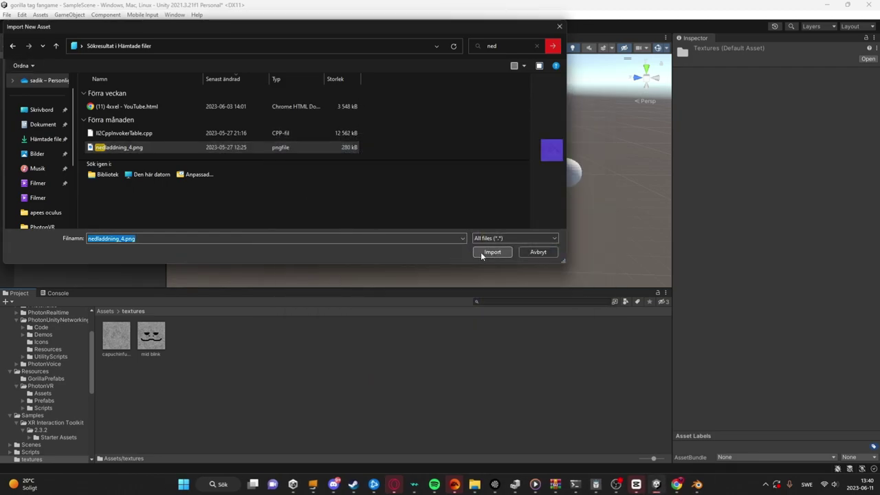
click(493, 252)
Select the monke model and orbit the view to face it from the front.
scroll(467, 248, up, 3)
click(448, 233)
scroll(426, 231, up, 3)
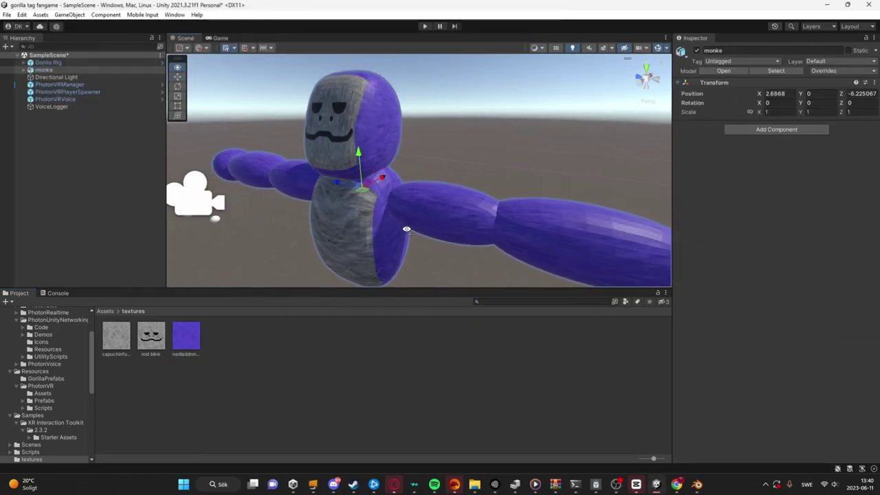
scroll(406, 230, down, 5)
alt+drag(462, 243, 391, 220)
scroll(391, 220, up, 5)
Delete the monke object from the scene.
right_click(79, 70)
click(117, 140)
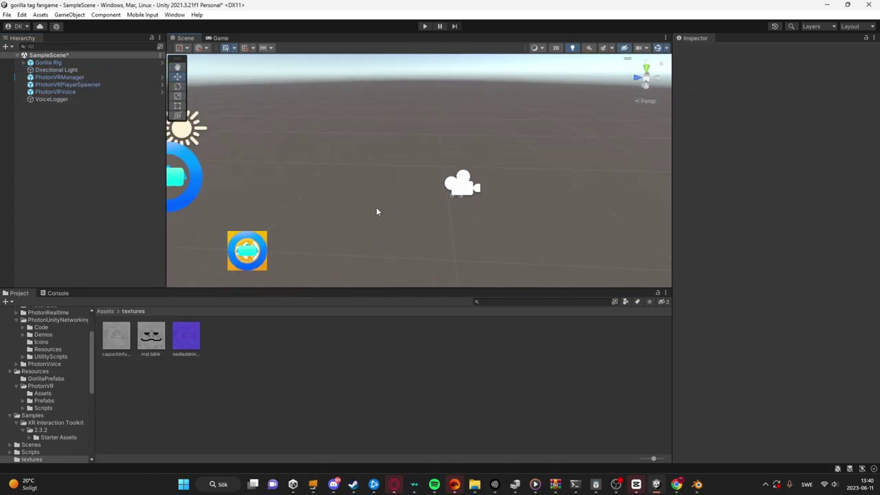
scroll(376, 212, up, 5)
Expand Gorilla Rig and deactivate both of its Sphere children.
click(388, 206)
alt+drag(389, 206, 468, 192)
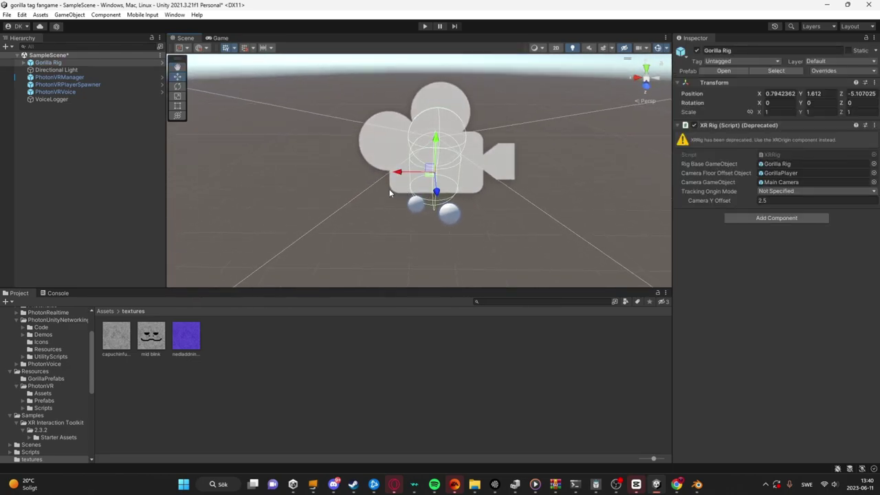
click(23, 63)
click(50, 77)
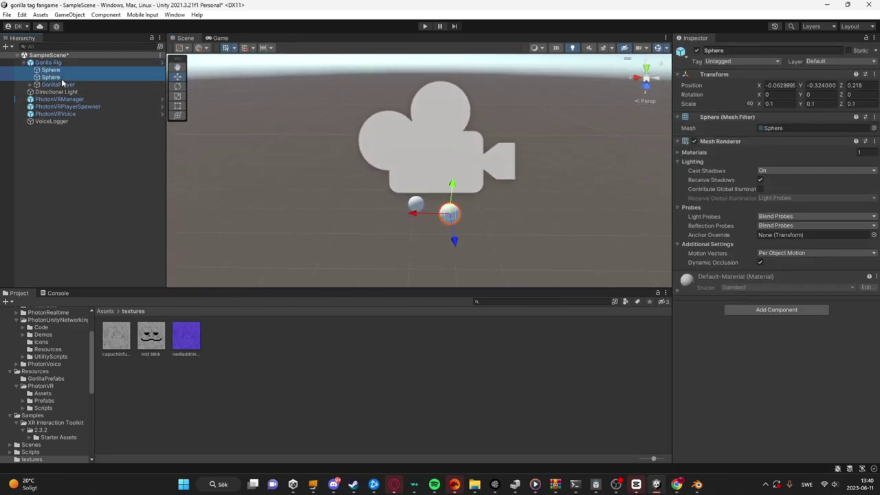
key(f)
scroll(518, 155, down, 3)
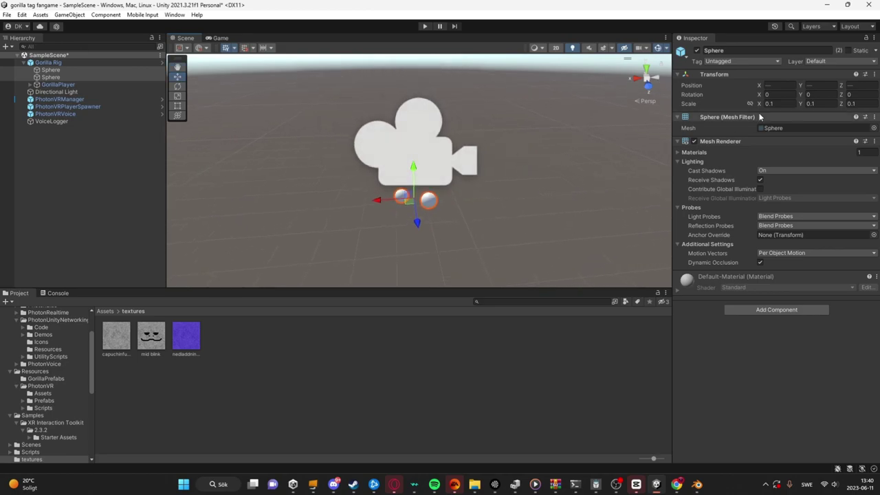
click(695, 51)
Orbit the view around the scene and clear the selection.
click(609, 144)
right_drag(609, 144, 408, 193)
click(434, 165)
right_drag(435, 165, 296, 261)
click(220, 325)
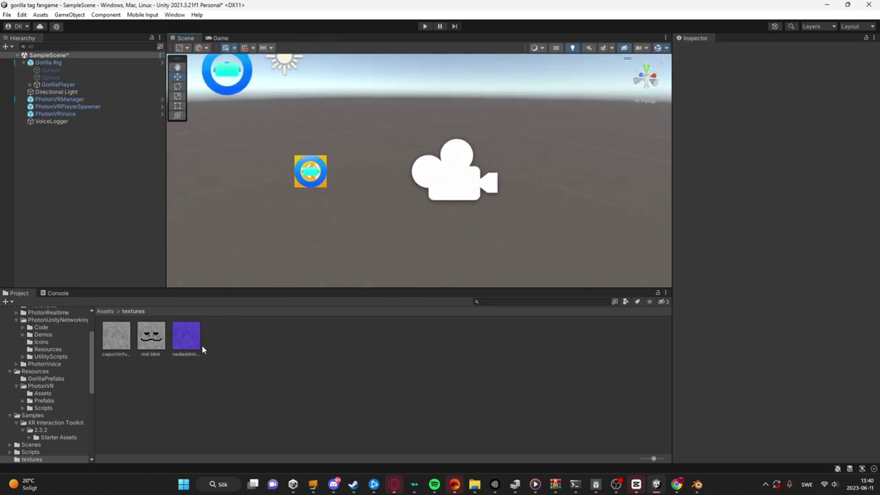
scroll(12, 333, up, 3)
Open the Player prefab from Assets/Resources/PhotonVR for editing.
click(50, 323)
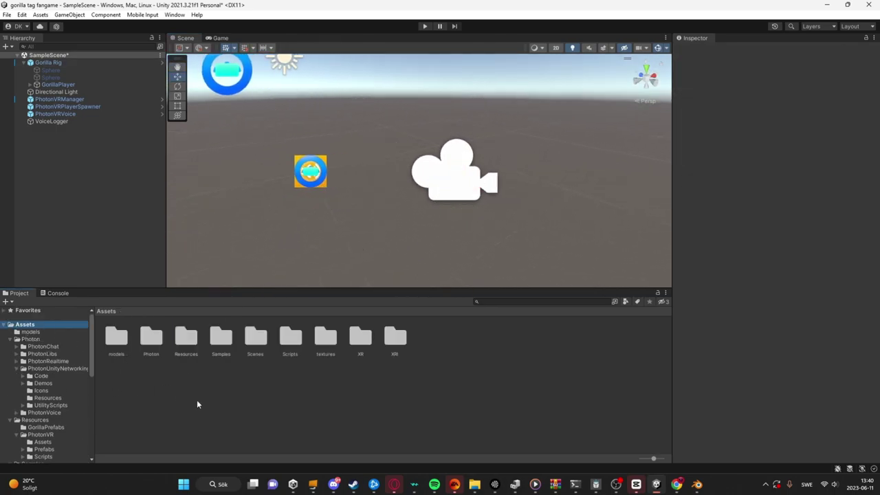
double_click(177, 344)
double_click(145, 343)
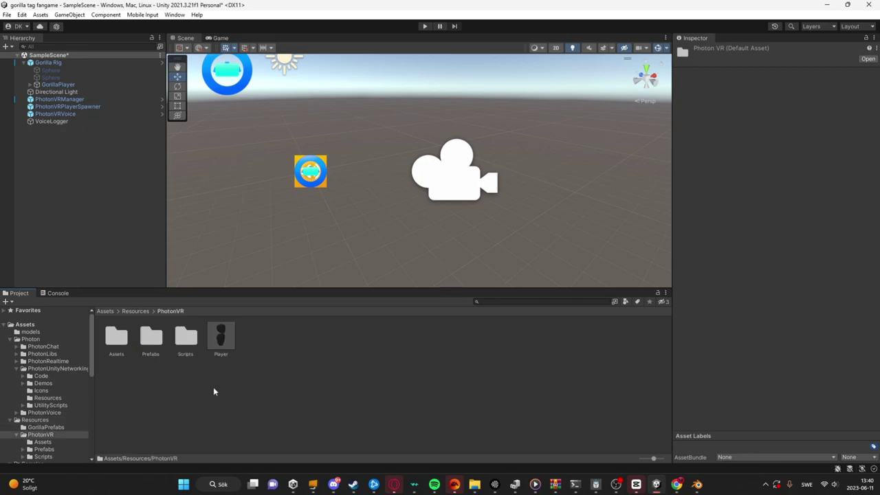
double_click(220, 342)
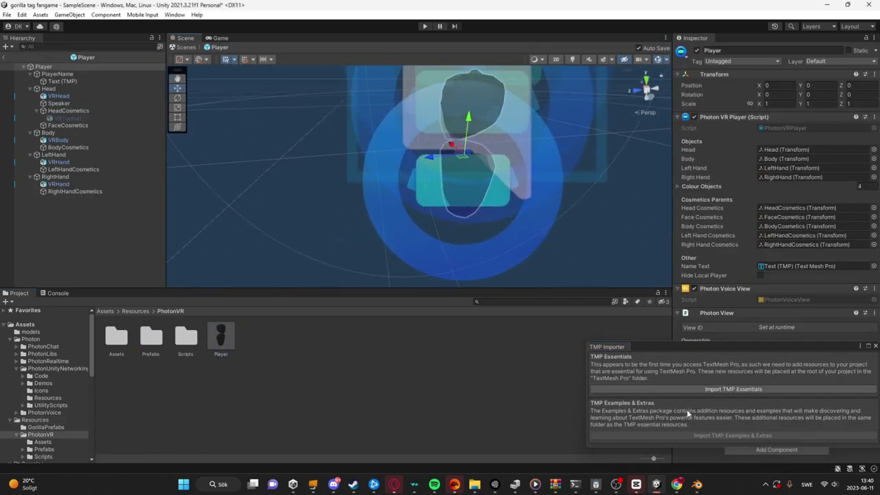
Import TMP Essentials and TMP Examples & Extras, then hide the scene gizmos.
drag(679, 346, 286, 300)
click(315, 344)
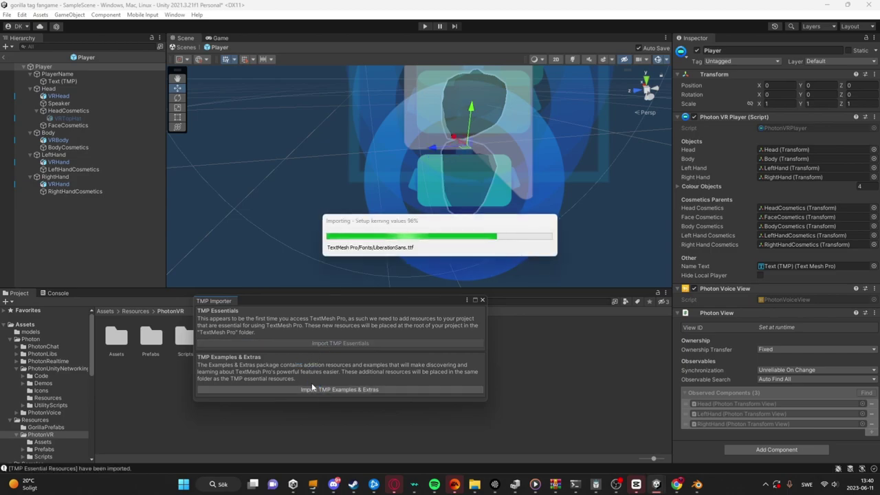
click(312, 389)
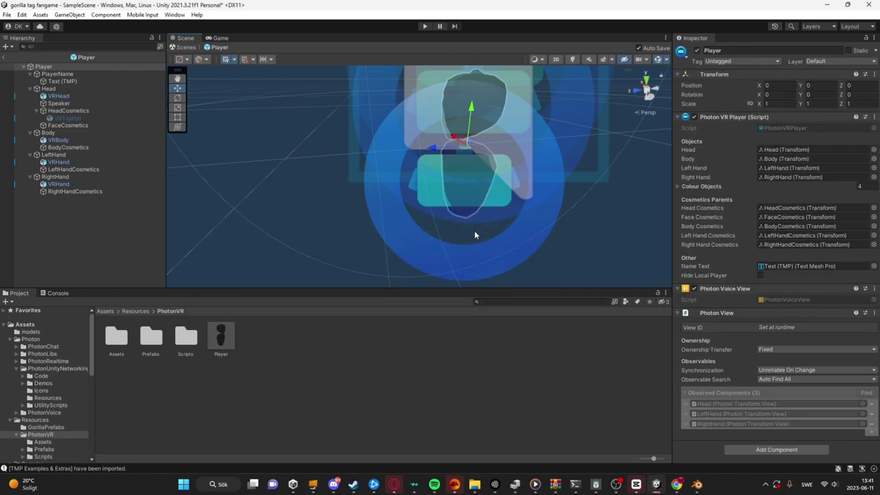
key(f)
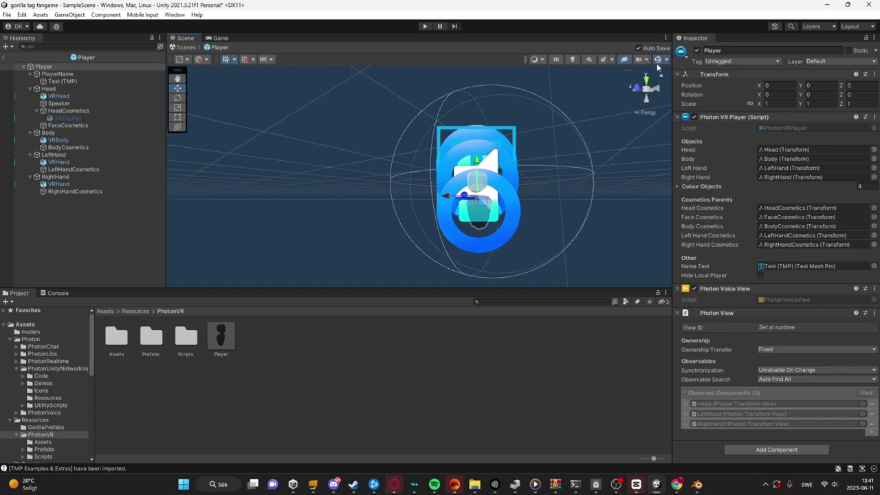
click(657, 62)
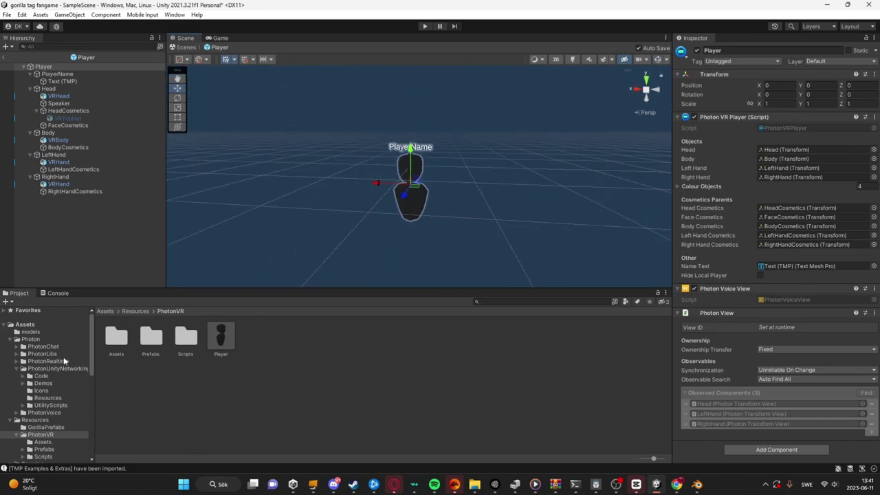
click(26, 324)
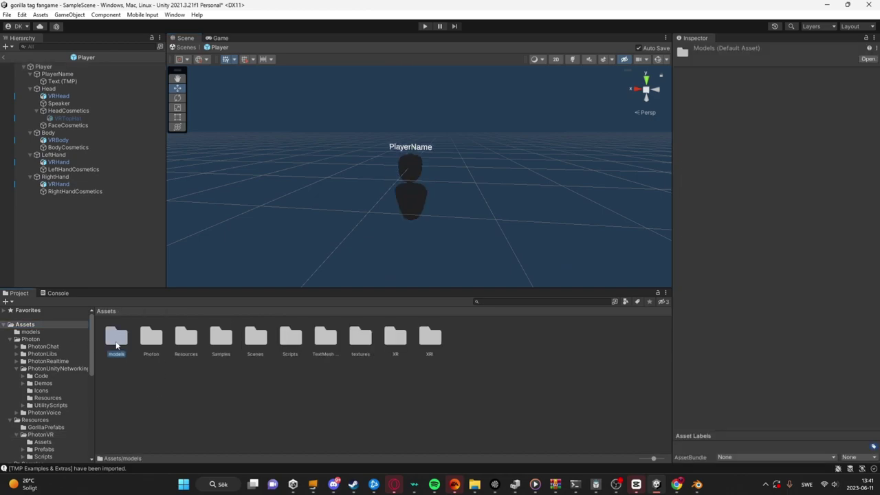
Drag the monke model from the models folder into the Player prefab.
double_click(117, 337)
drag(115, 337, 169, 233)
scroll(321, 275, down, 5)
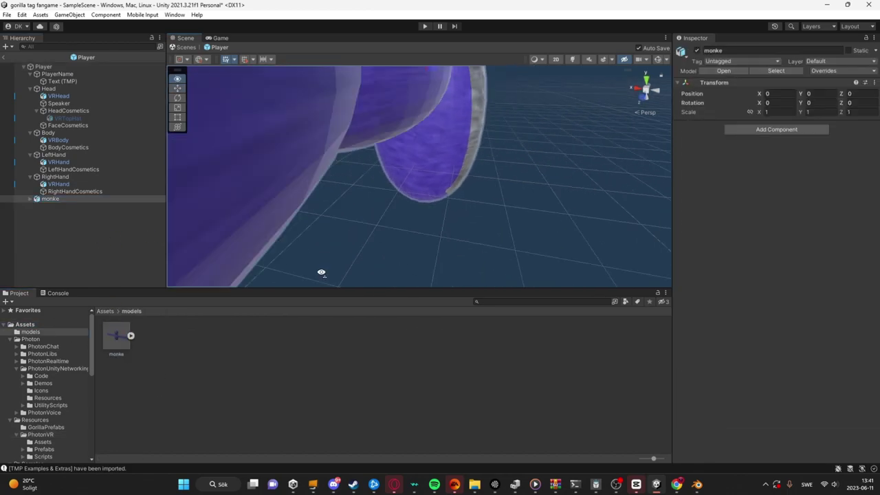
scroll(436, 214, up, 6)
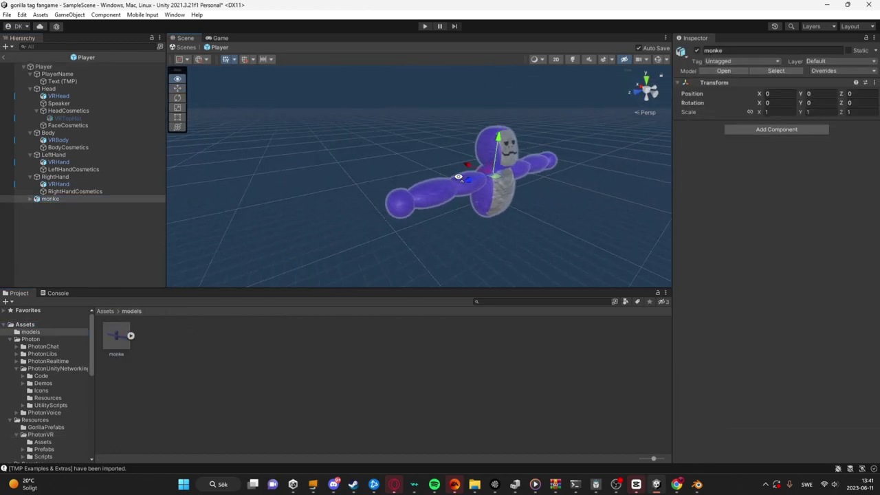
Lower monke to Y -0.384 and frame it in the view.
click(178, 107)
drag(335, 178, 316, 192)
key(ctrl+z)
key(w)
drag(333, 152, 314, 213)
key(f)
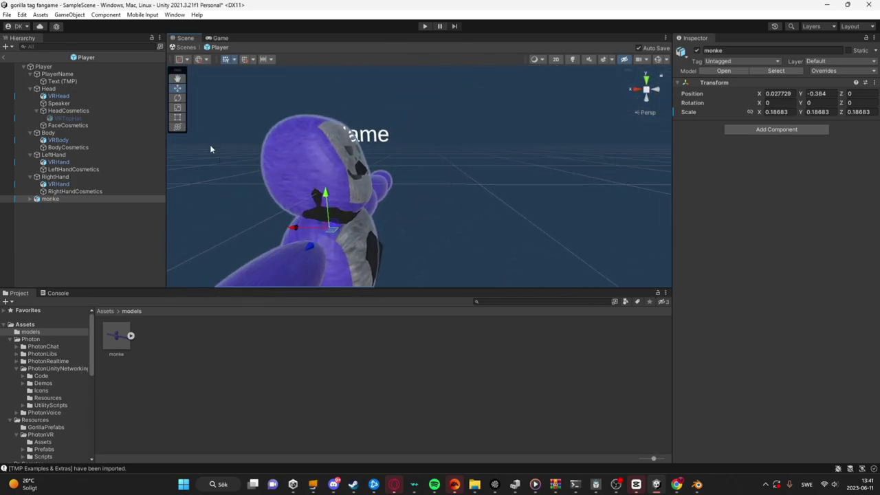
Rotate monke 90° on Y so it faces forward.
click(177, 99)
drag(334, 235, 268, 267)
scroll(301, 265, up, 2)
scroll(300, 265, down, 5)
scroll(320, 245, up, 6)
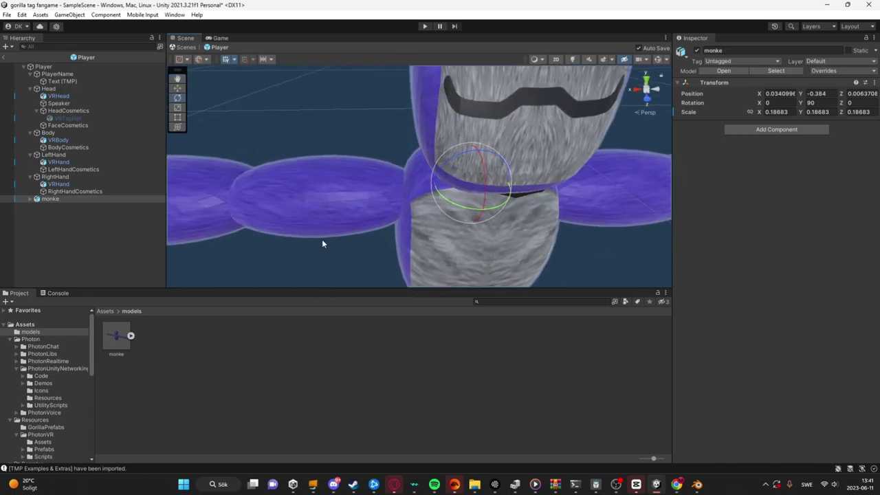
alt+drag(320, 246, 230, 130)
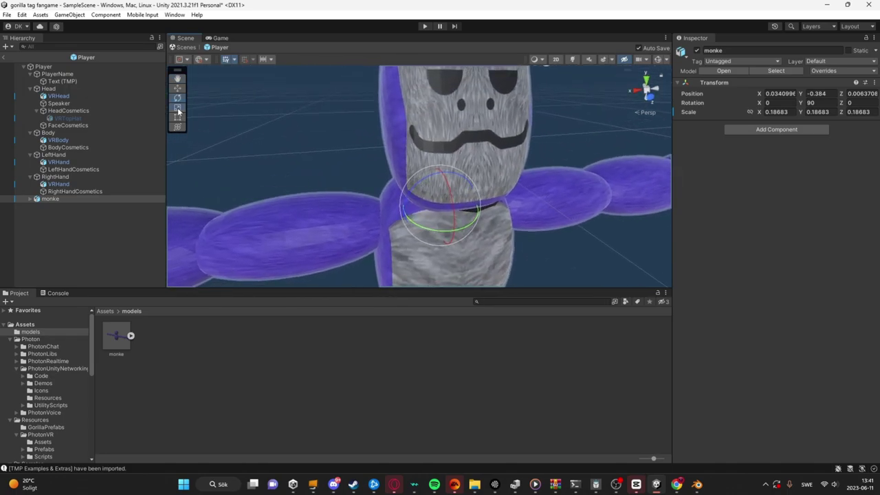
Scale monke down to about 0.158 so it fits under PlayerName.
click(177, 108)
mouse_move(440, 207)
mouse_down()
mouse_move(419, 221)
mouse_move(428, 213)
mouse_up()
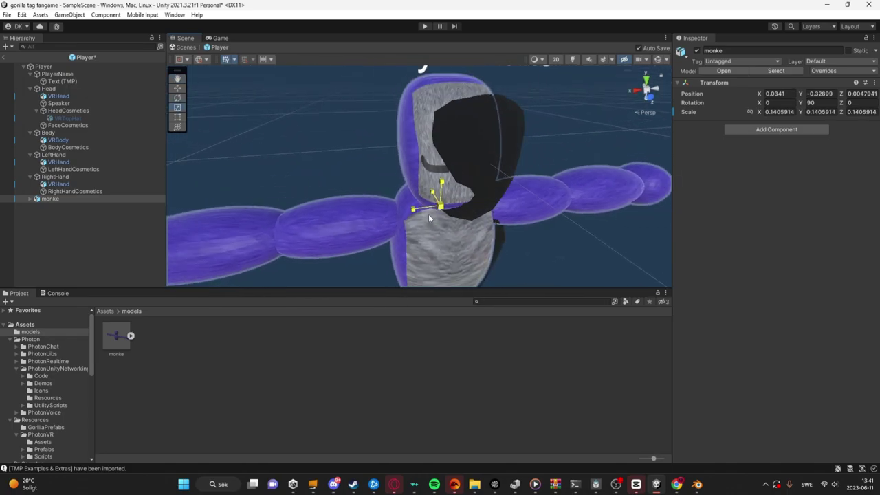
scroll(426, 215, down, 5)
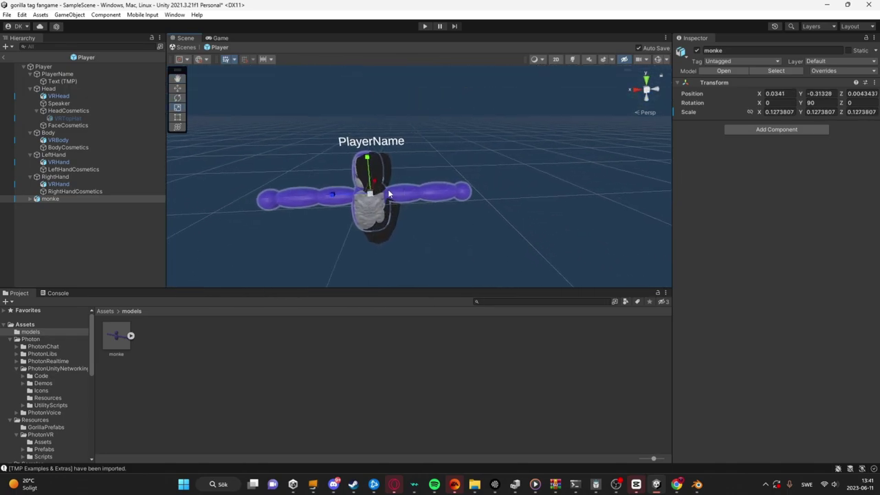
click(380, 192)
click(376, 192)
drag(368, 193, 357, 169)
click(177, 88)
key(r)
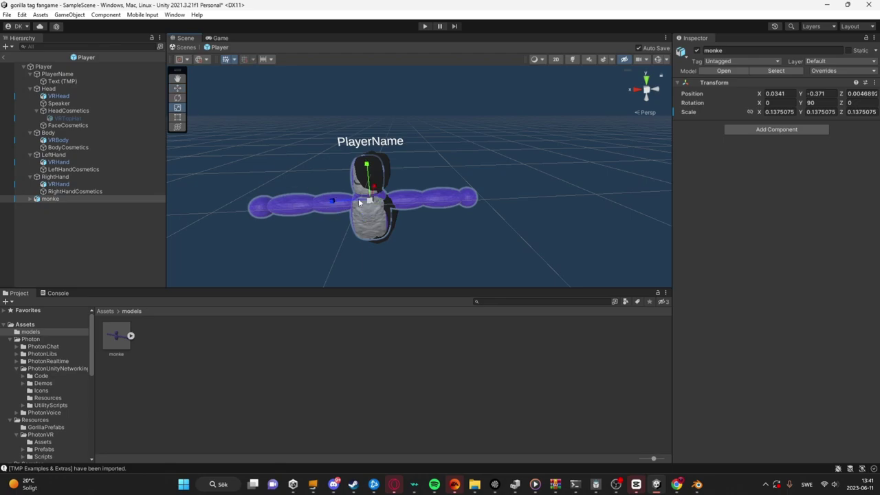
drag(367, 201, 382, 194)
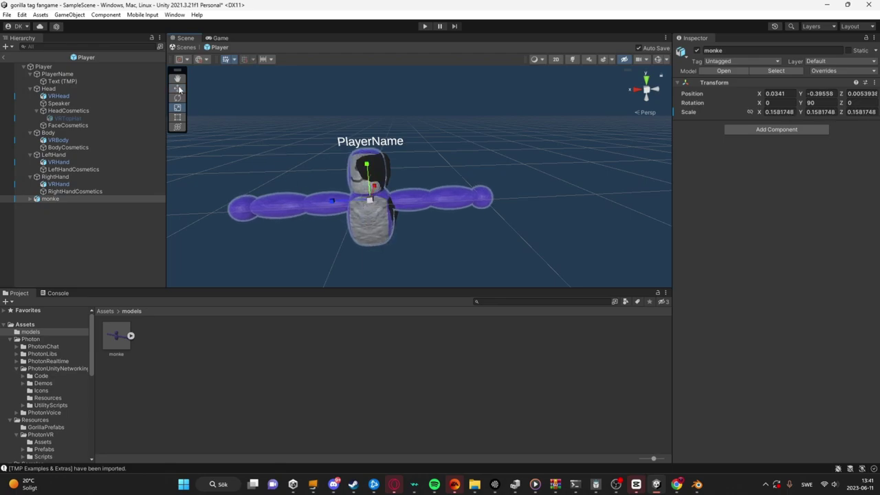
click(177, 88)
click(349, 198)
Nudge monke sideways to X -0.007.
click(341, 201)
drag(342, 201, 347, 199)
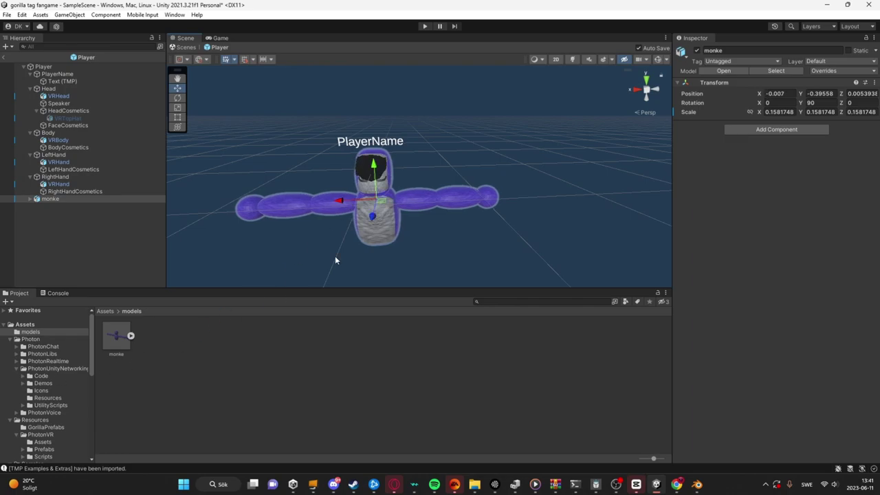
scroll(317, 275, up, 10)
scroll(346, 262, down, 3)
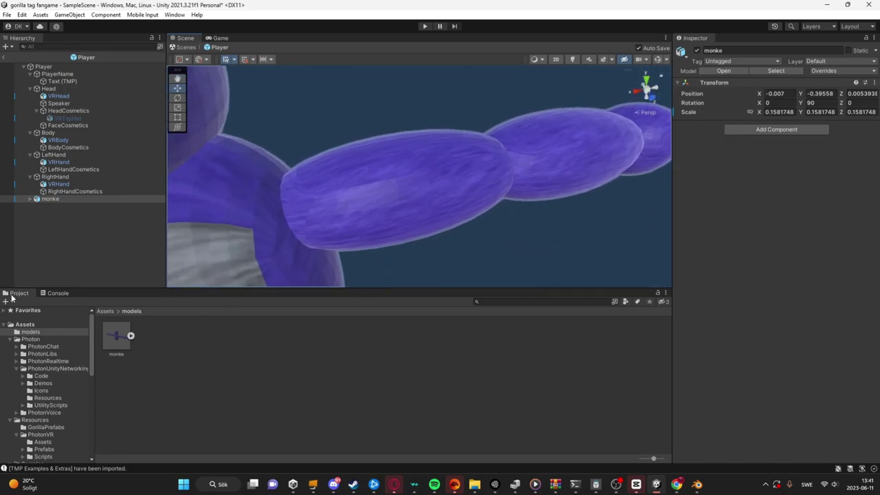
Drag the nedladdning purple fur and mid blink textures onto monke.
click(40, 323)
click(246, 399)
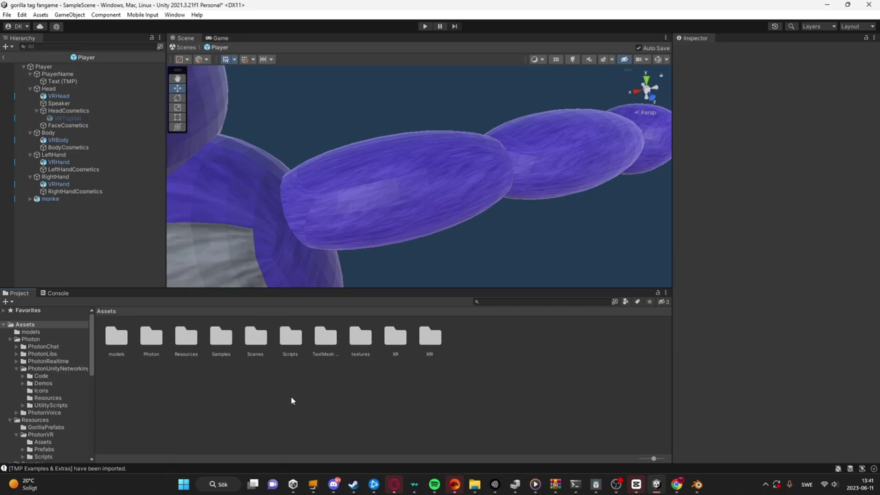
double_click(360, 340)
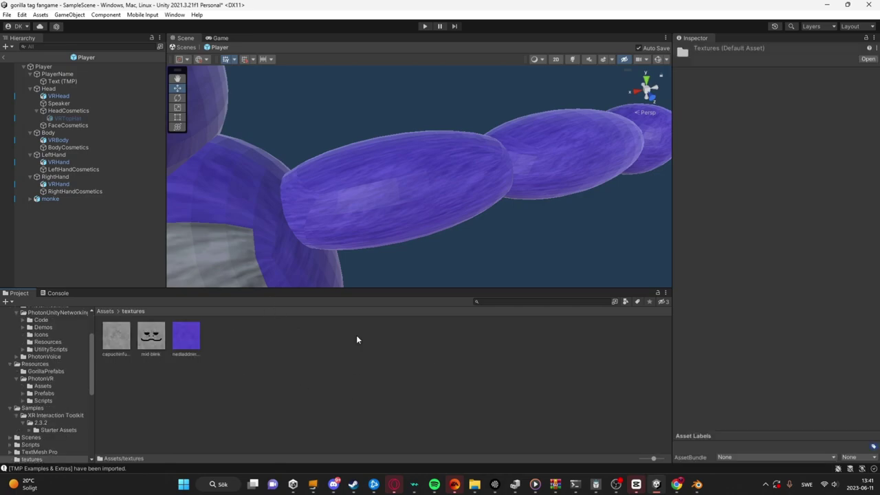
click(318, 215)
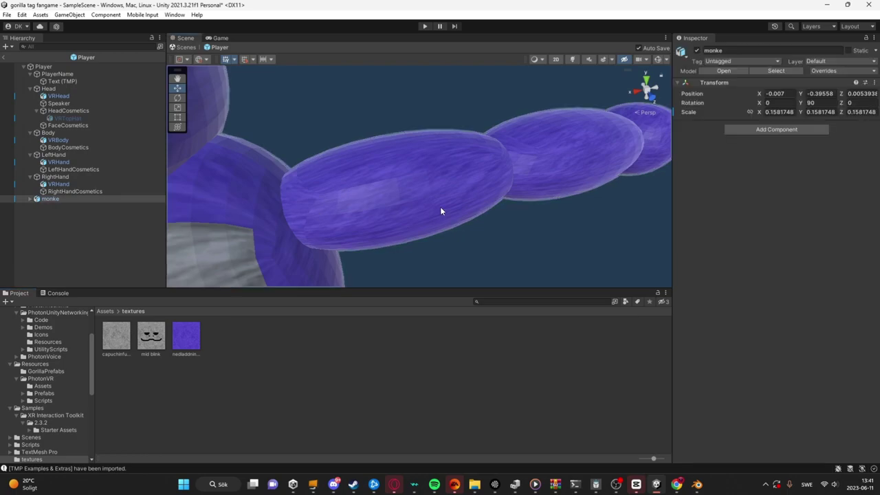
click(431, 173)
key(f)
click(389, 326)
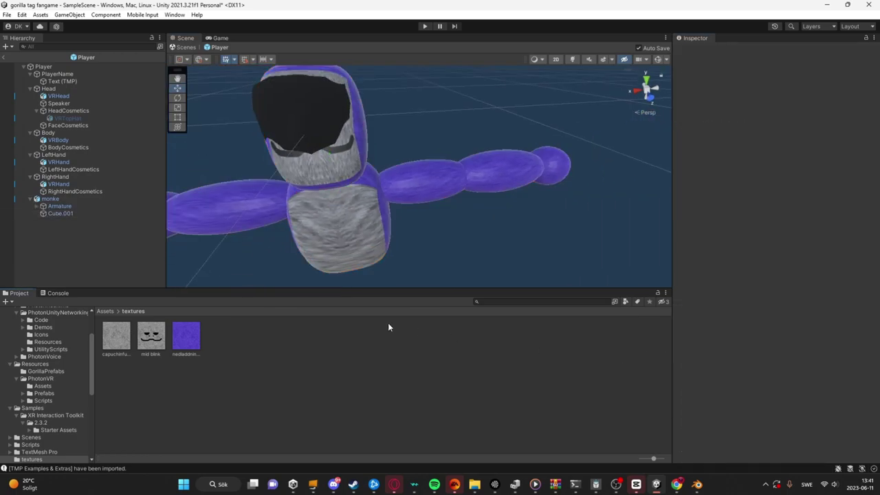
drag(182, 345, 413, 193)
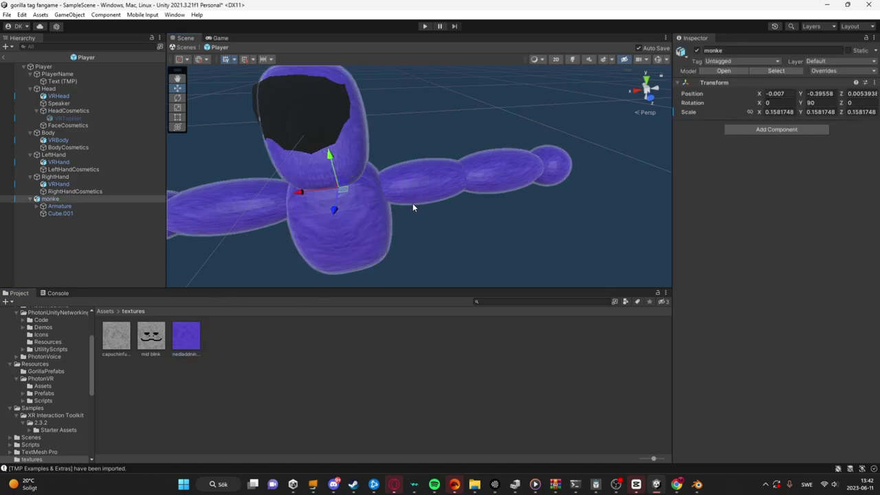
drag(201, 311, 382, 263)
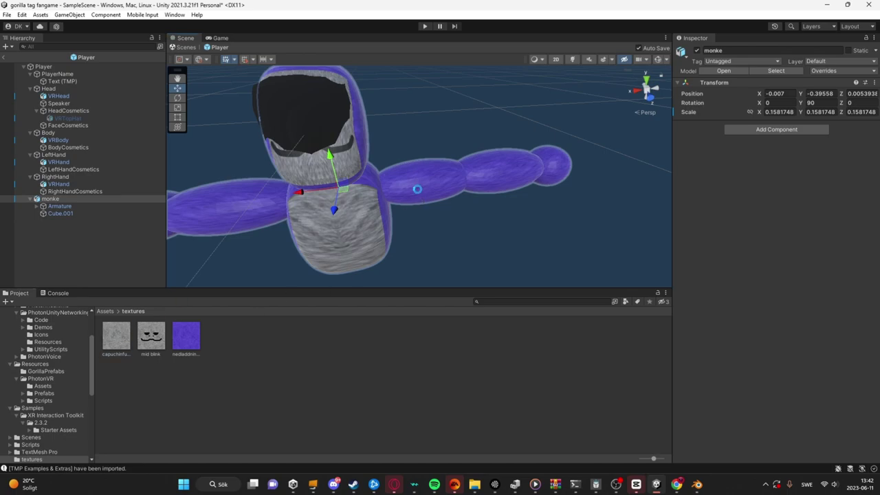
click(430, 231)
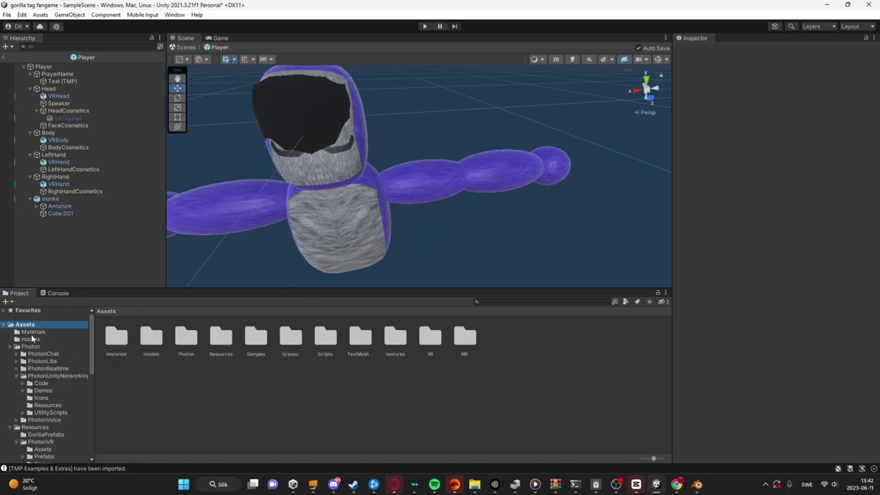
Browse the new Materials folder and view the mid blink and nedladdning materials.
click(33, 333)
alt+drag(297, 259, 275, 206)
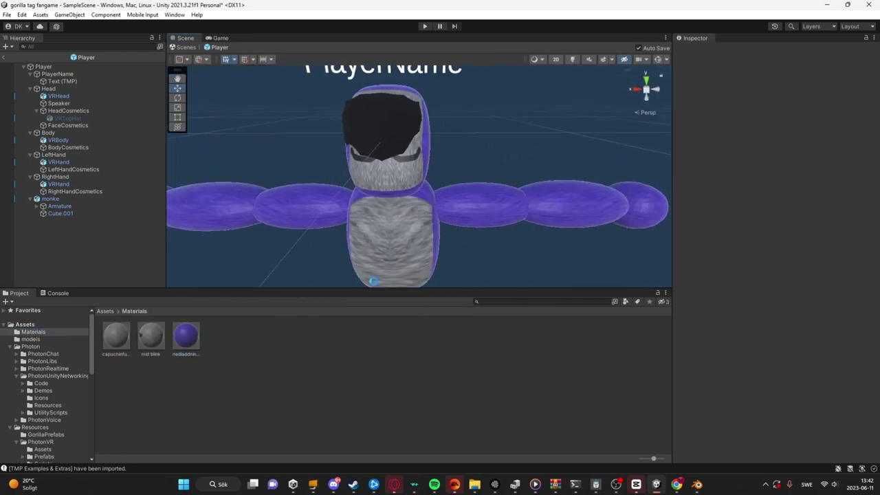
scroll(399, 258, up, 5)
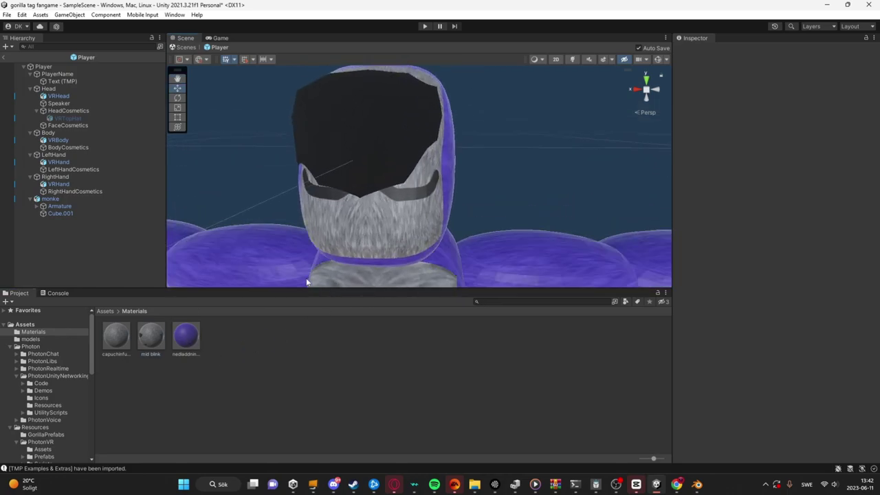
click(151, 337)
scroll(406, 203, down, 3)
click(177, 338)
key(ctrl+a)
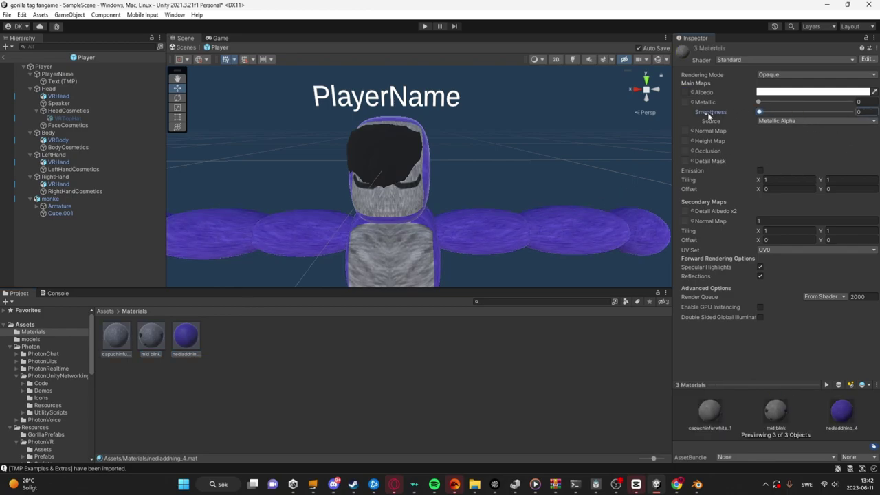
click(504, 165)
right_drag(505, 164, 566, 167)
right_drag(331, 227, 323, 234)
Set nedladdning_4 and capuchinfurwhite textures to Point (no filter) and apply.
click(185, 336)
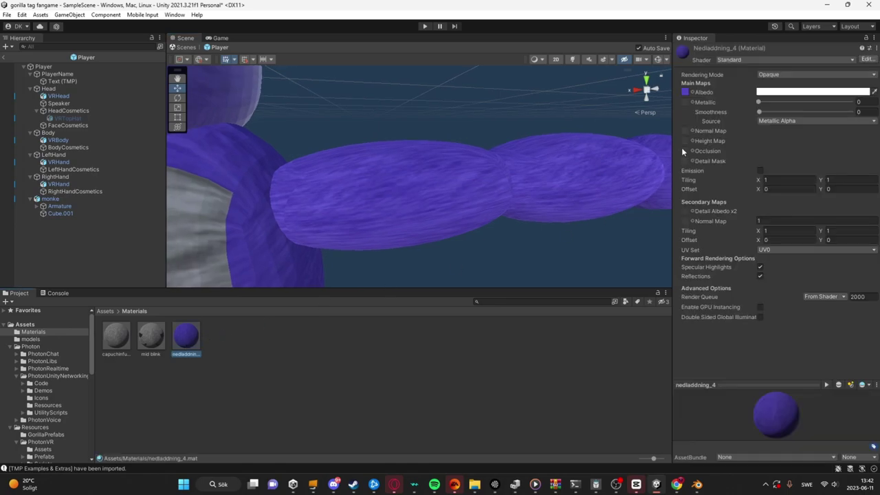
double_click(685, 92)
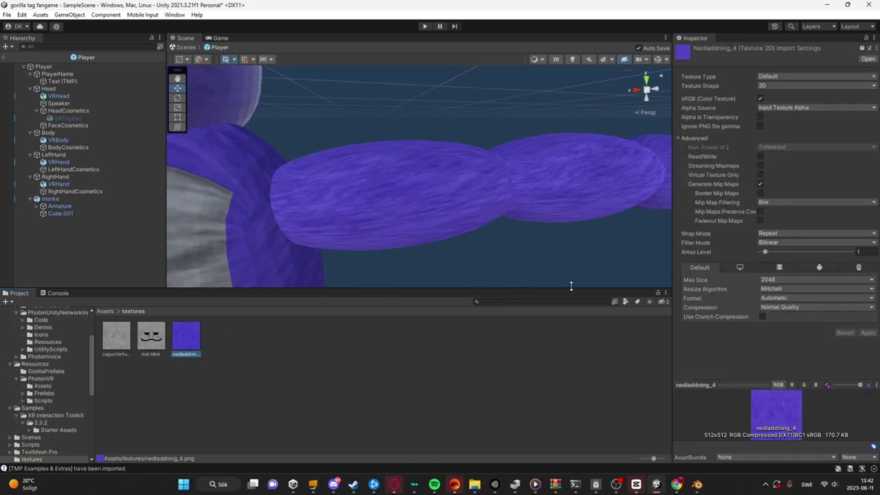
click(781, 242)
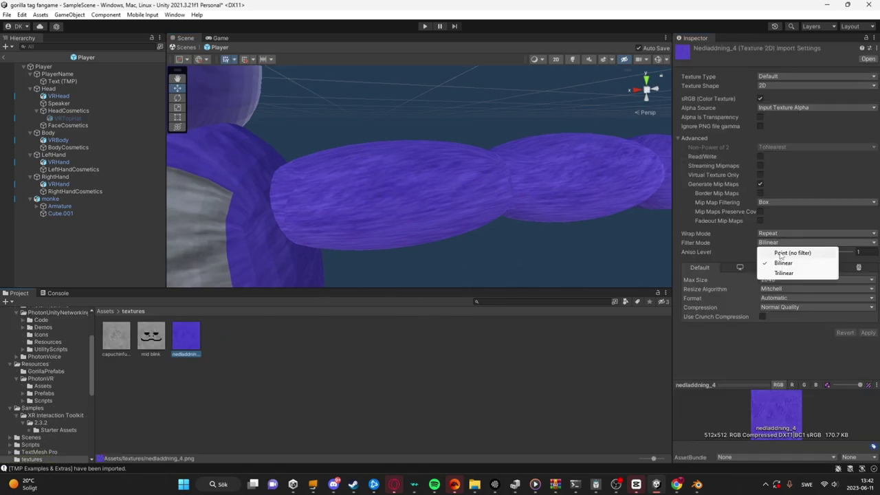
click(780, 253)
click(868, 334)
scroll(526, 198, up, 2)
click(117, 337)
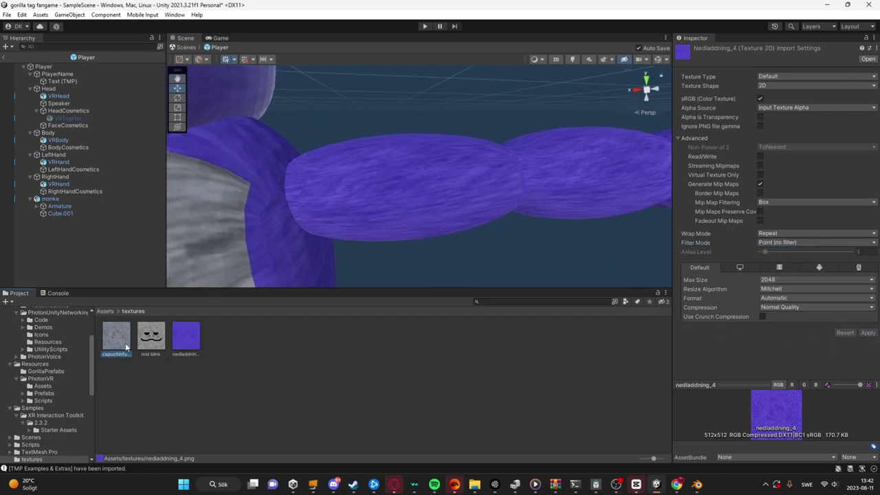
click(821, 280)
click(814, 241)
click(790, 250)
click(868, 333)
right_drag(220, 271, 397, 177)
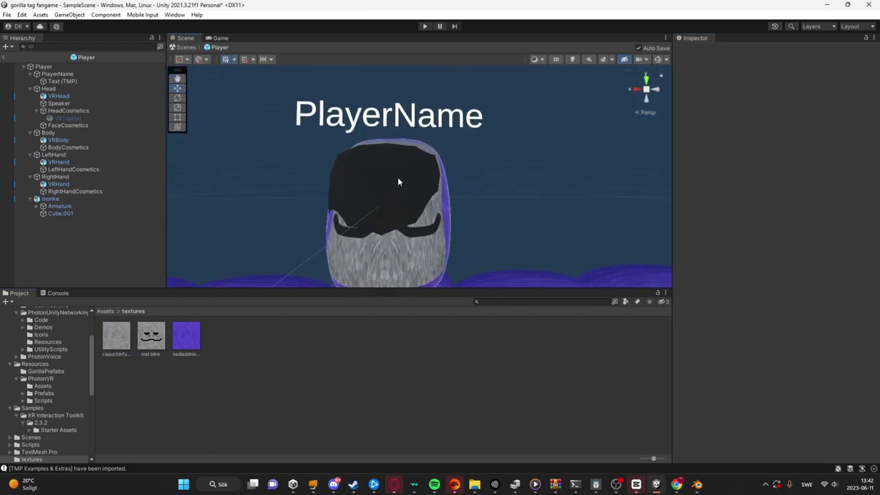
Delete VRHead, both VRHand objects and VRBody from the Player.
click(397, 177)
key(f)
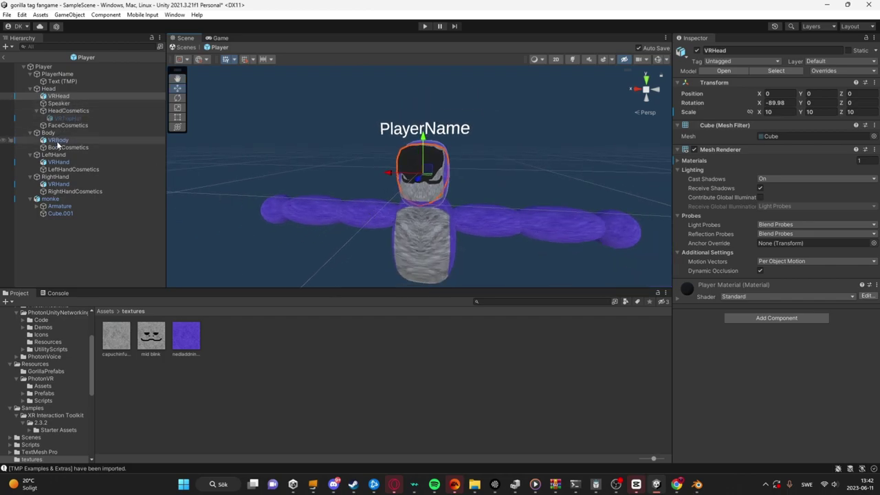
ctrl+click(67, 185)
ctrl+click(61, 161)
ctrl+click(68, 140)
right_click(70, 142)
click(89, 214)
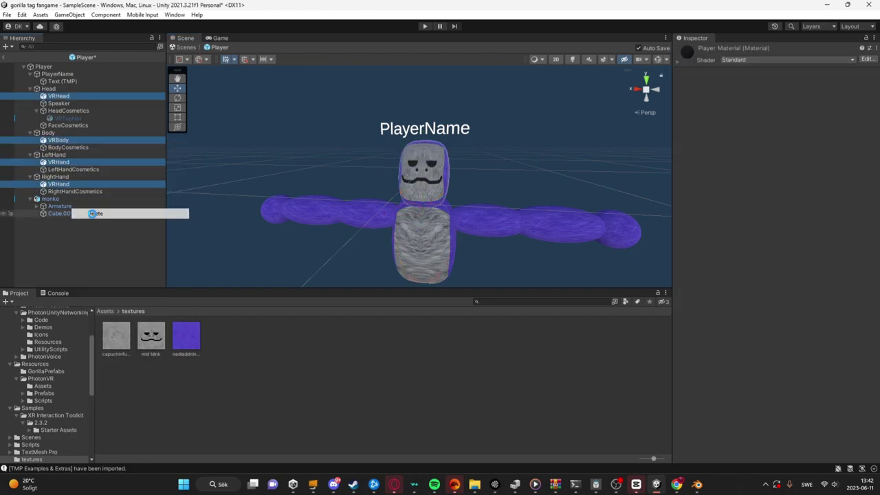
Open and dismiss the asset menu in the textures folder.
right_click(219, 348)
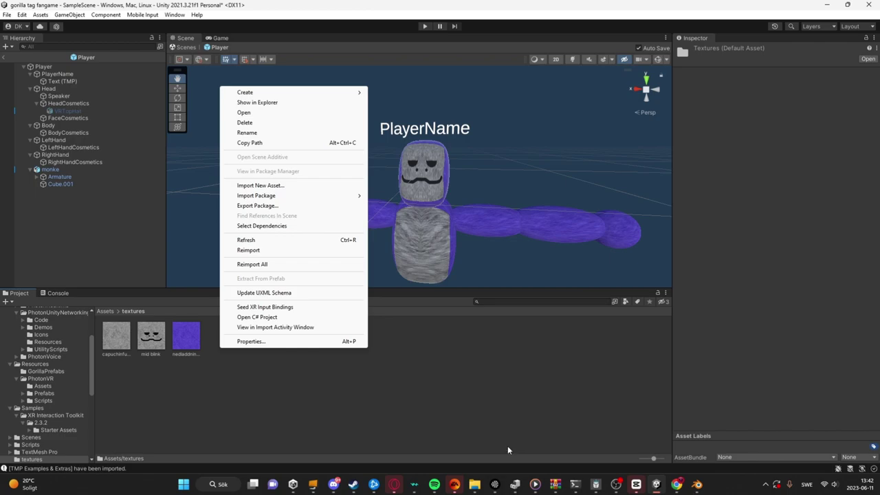
click(536, 424)
mouse_move(636, 484)
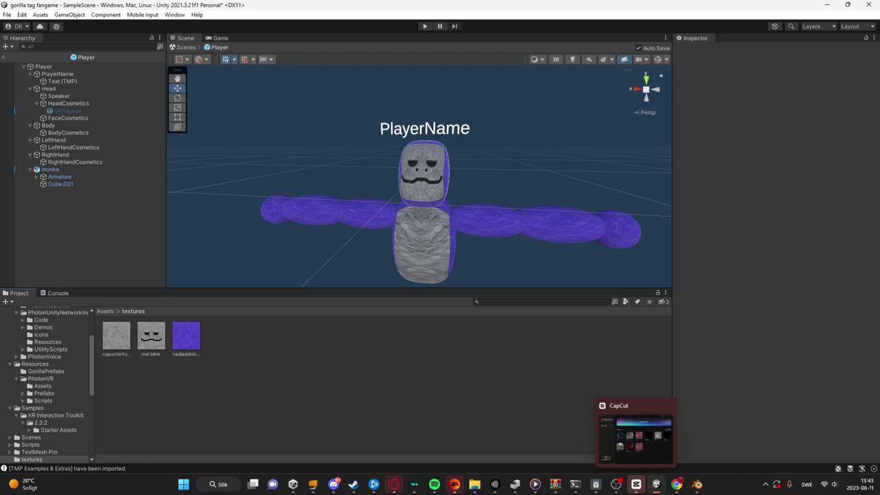
Reopen My project from Unity Hub and locate the FastIKFabric script in textures.
click(293, 484)
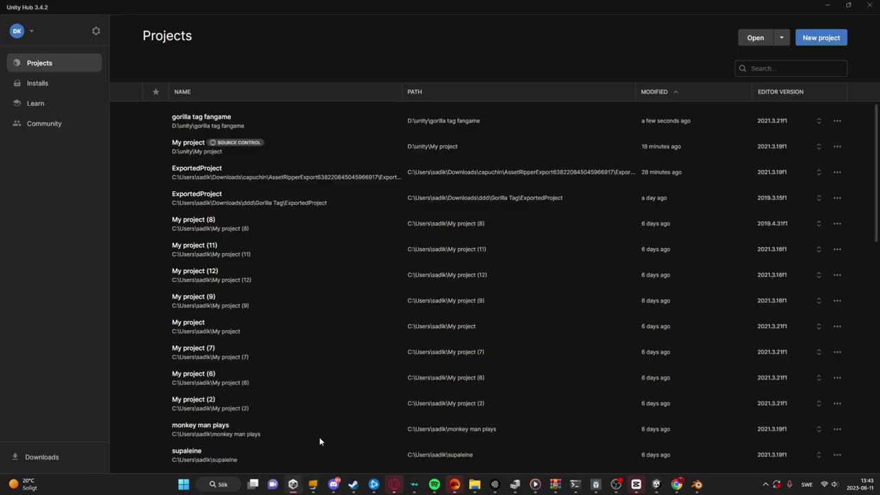
click(277, 151)
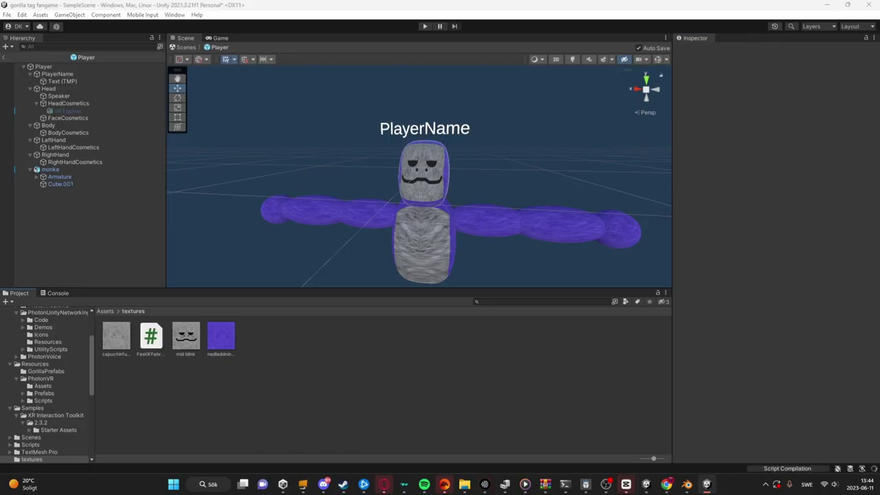
drag(373, 226, 304, 264)
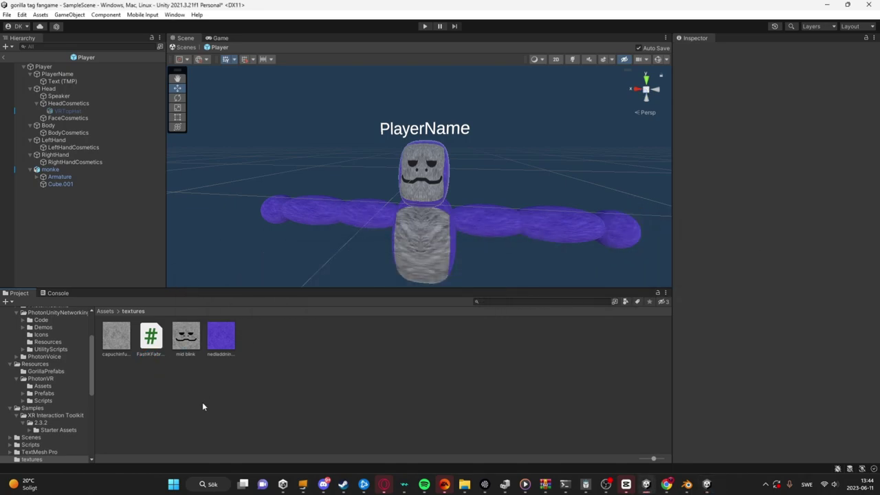
click(157, 340)
scroll(284, 265, down, 3)
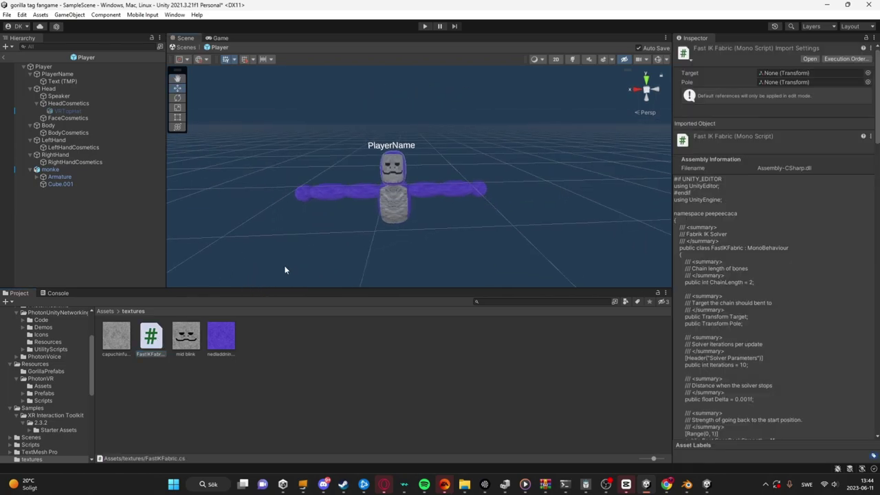
click(284, 266)
scroll(285, 271, up, 6)
scroll(284, 268, down, 5)
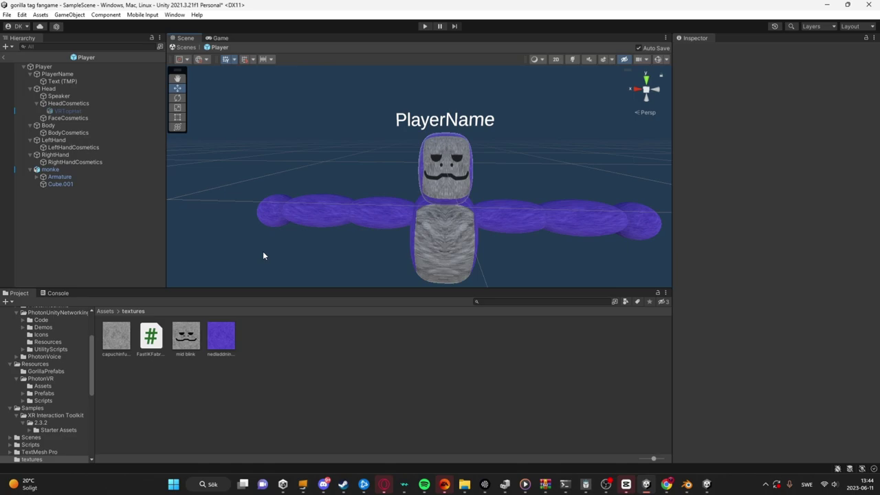
Move the monke object under Head in the Player hierarchy.
right_drag(282, 252, 316, 274)
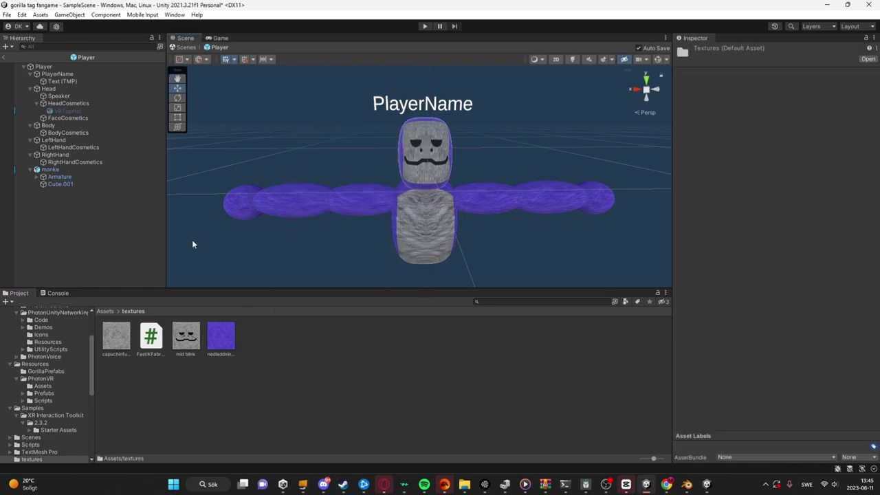
scroll(216, 236, up, 3)
scroll(226, 236, down, 4)
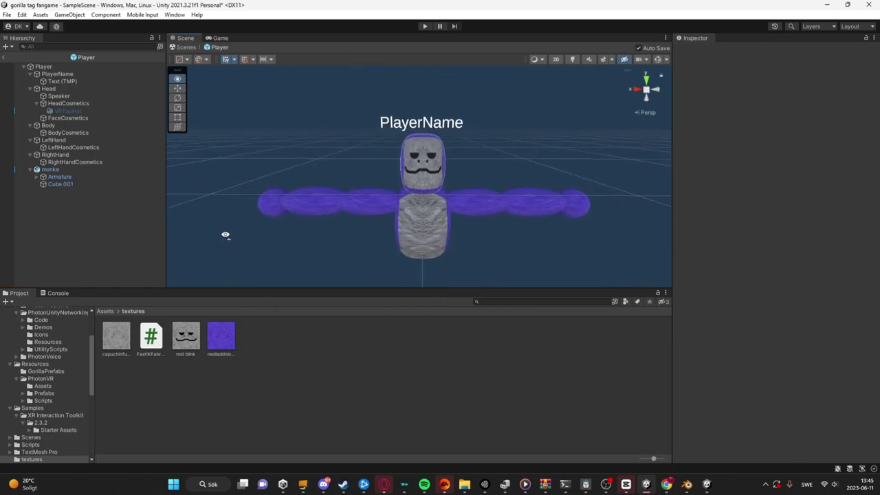
scroll(226, 238, up, 2)
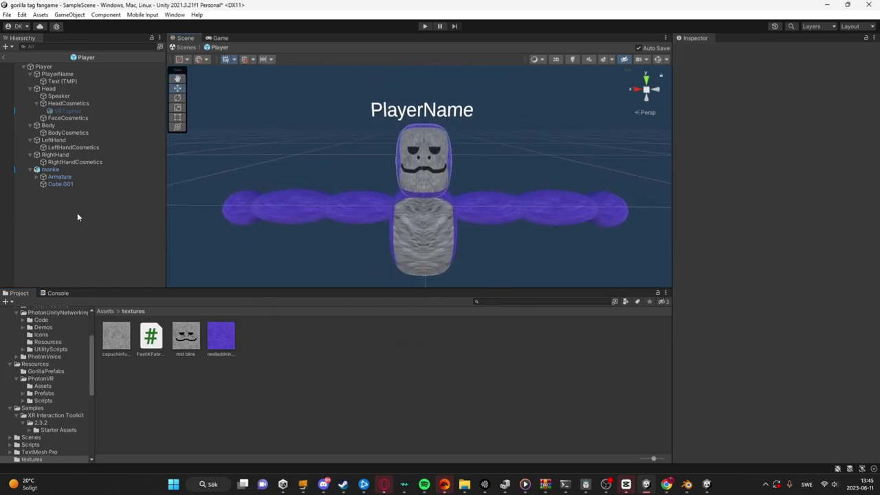
click(63, 170)
drag(128, 147, 114, 91)
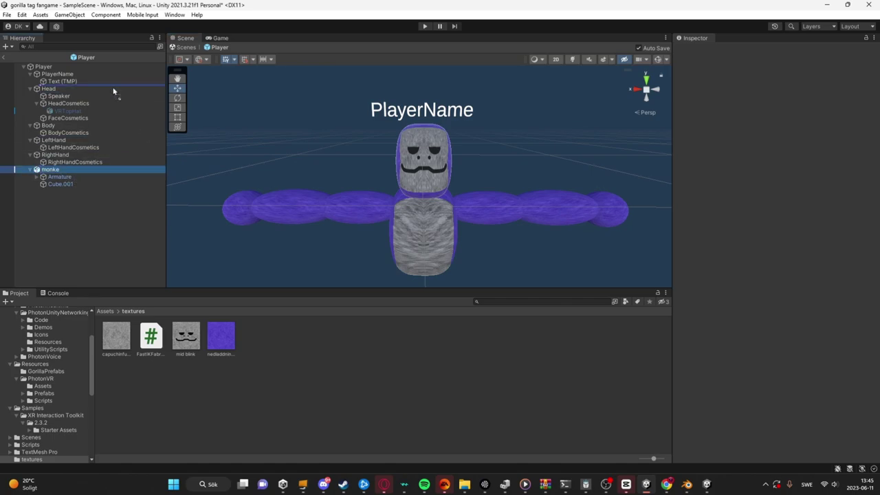
drag(51, 93, 48, 89)
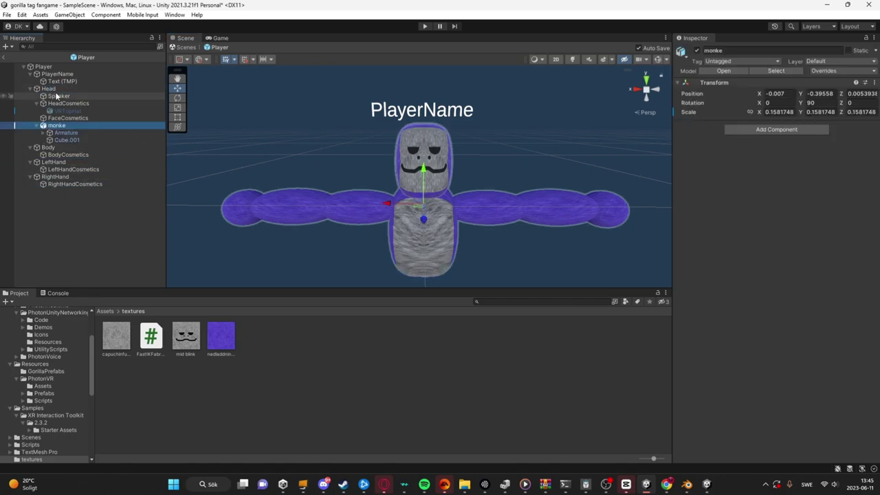
scroll(336, 238, down, 3)
alt+drag(336, 238, 301, 252)
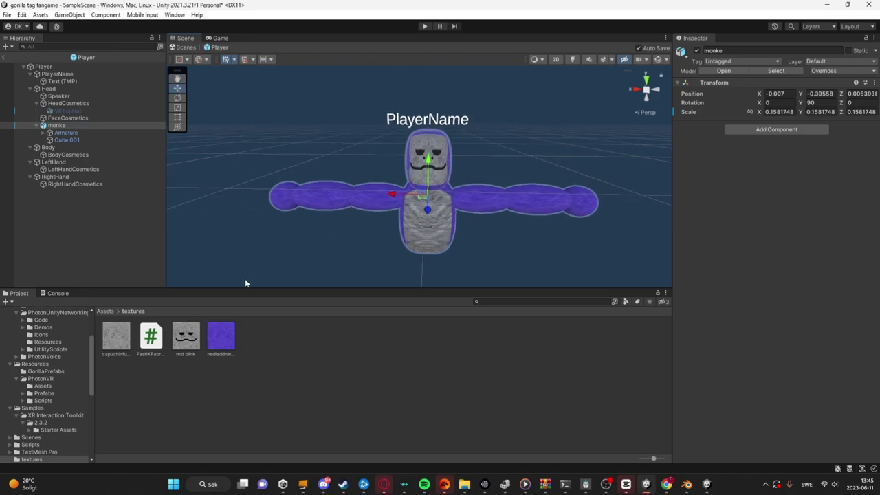
Expand Armature, Bone, Bone.001, .002, .006, .007 and .003 in the Hierarchy.
click(44, 133)
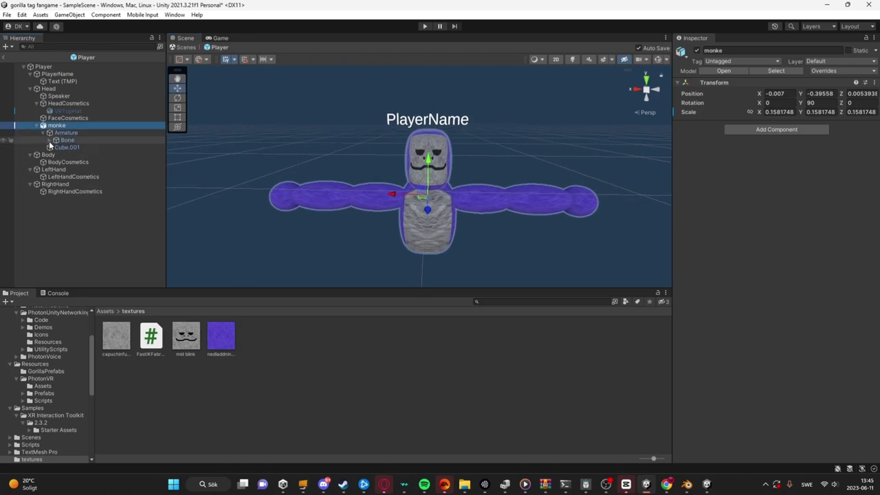
click(50, 140)
click(56, 147)
click(56, 162)
click(57, 178)
click(62, 185)
click(63, 171)
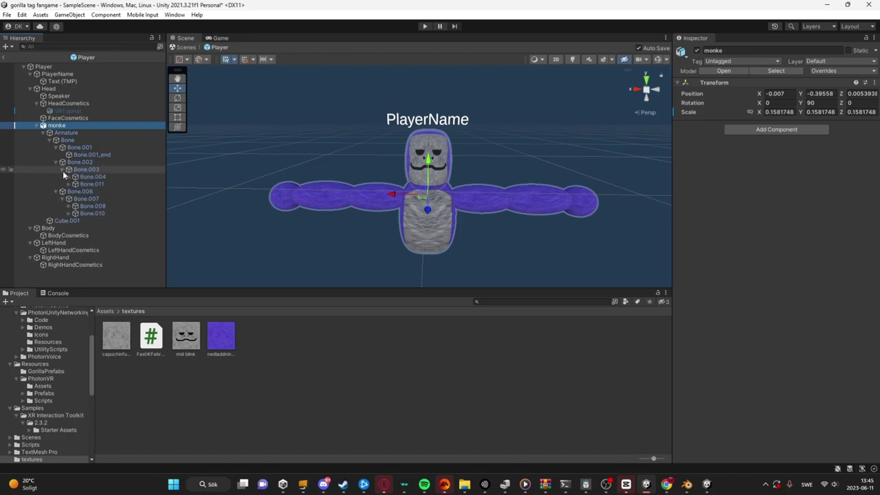
Add a Fast IK Fabric solver to Bone.009 and set RightHand as its target.
double_click(91, 205)
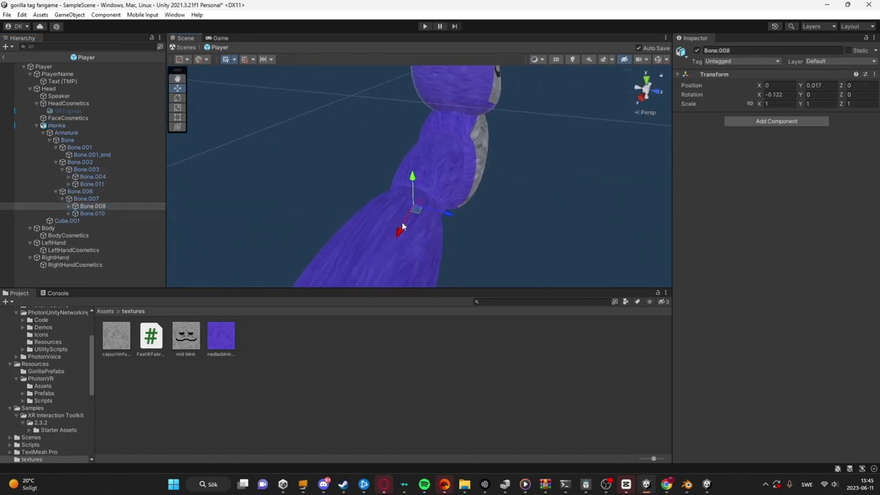
scroll(375, 233, down, 5)
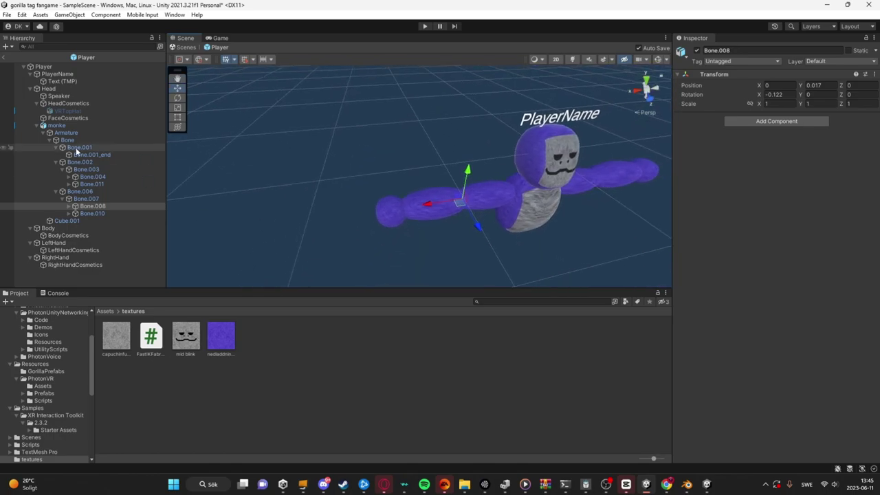
click(72, 206)
click(98, 213)
drag(413, 218, 269, 229)
key(ctrl+z)
alt+drag(330, 227, 309, 227)
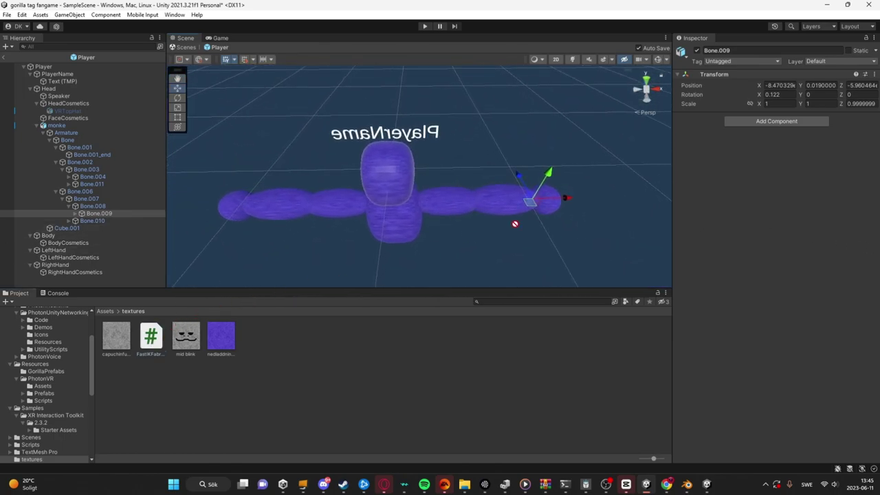
drag(735, 160, 757, 154)
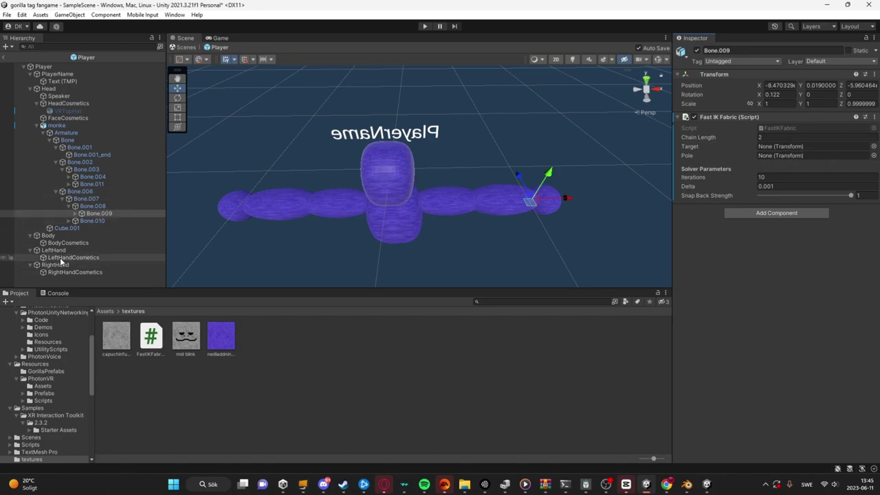
drag(826, 160, 801, 148)
Assign Bone.008 as the pole of the right arm's IK solver.
click(141, 199)
scroll(281, 208, up, 1)
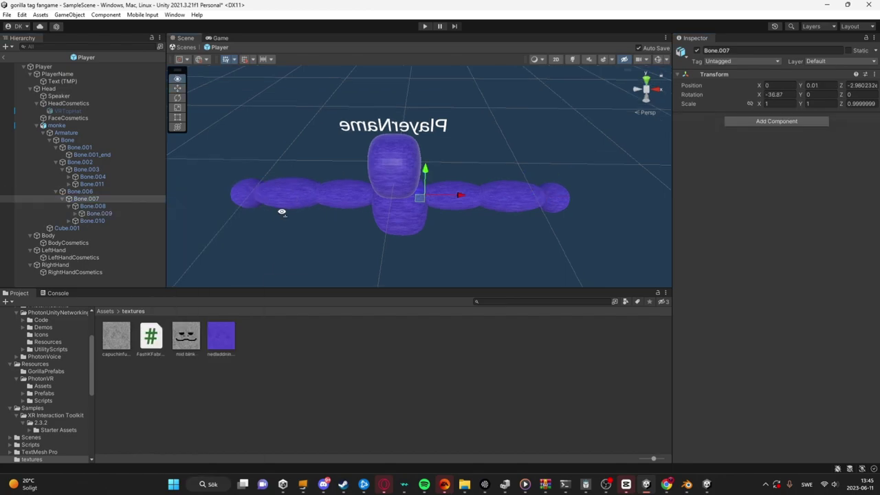
click(115, 215)
click(98, 206)
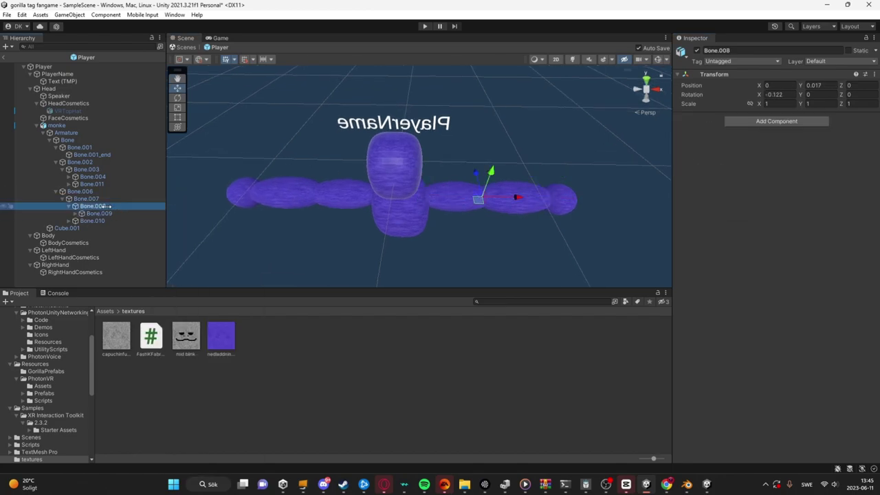
key(Down)
drag(88, 206, 790, 158)
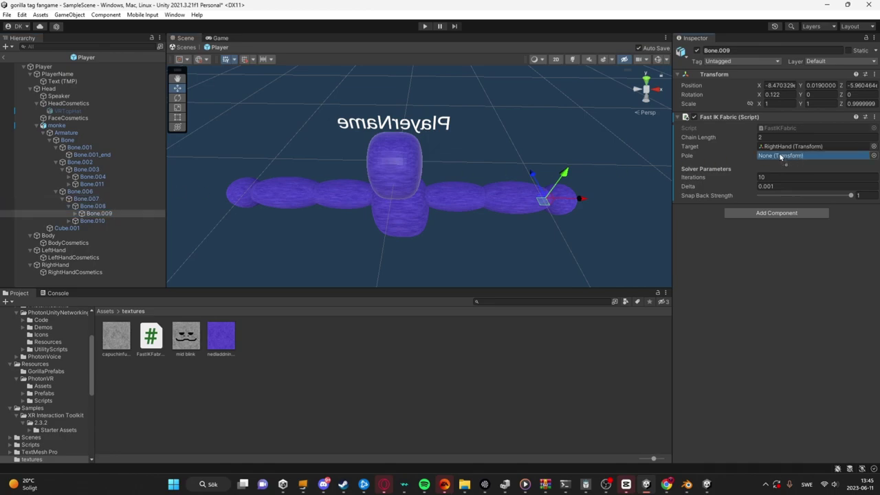
click(89, 207)
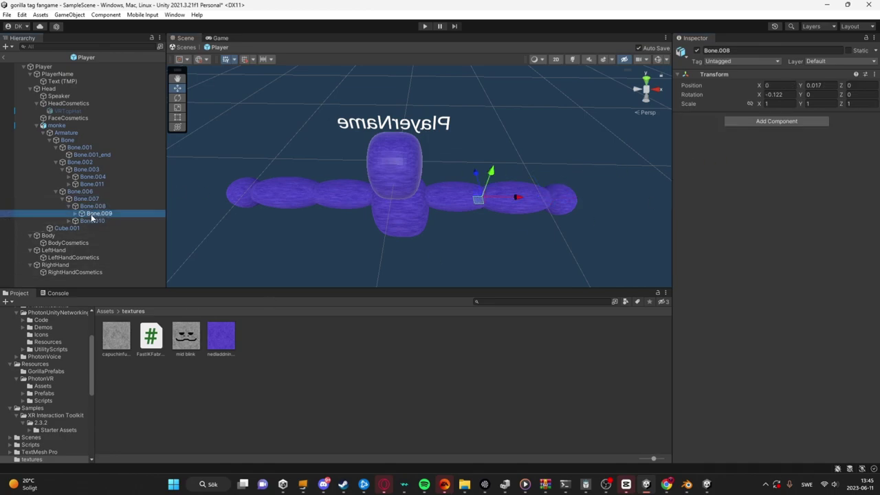
double_click(88, 207)
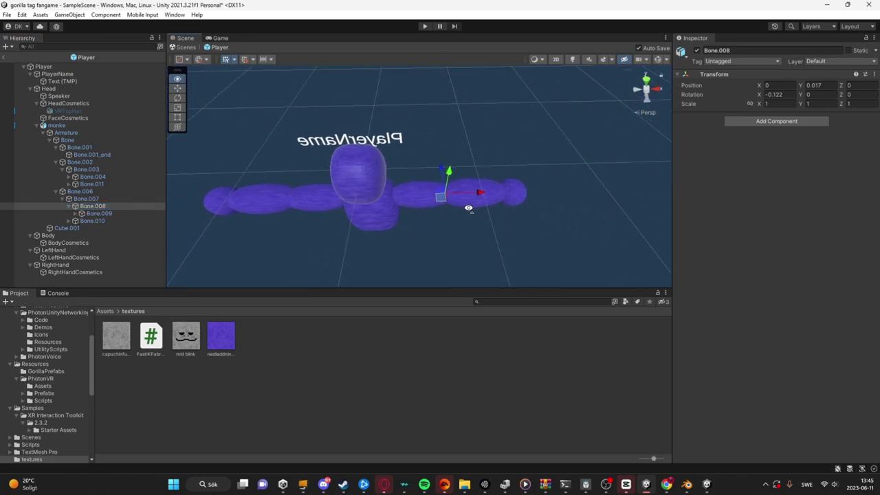
Make Bone.010 the right arm's IK pole instead.
click(99, 213)
click(102, 208)
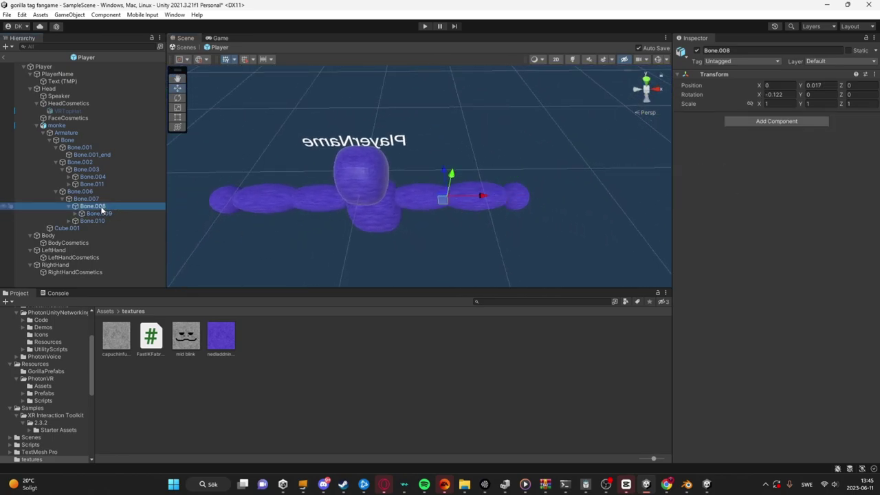
click(96, 213)
click(98, 221)
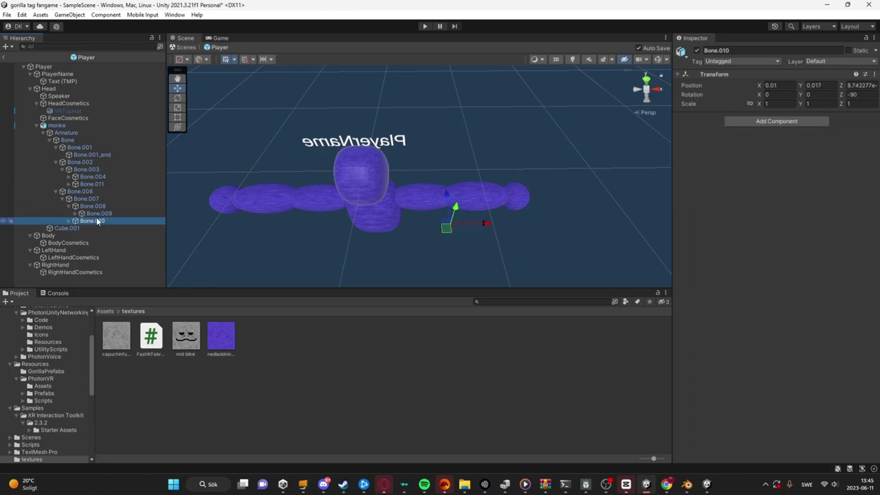
drag(99, 214, 262, 233)
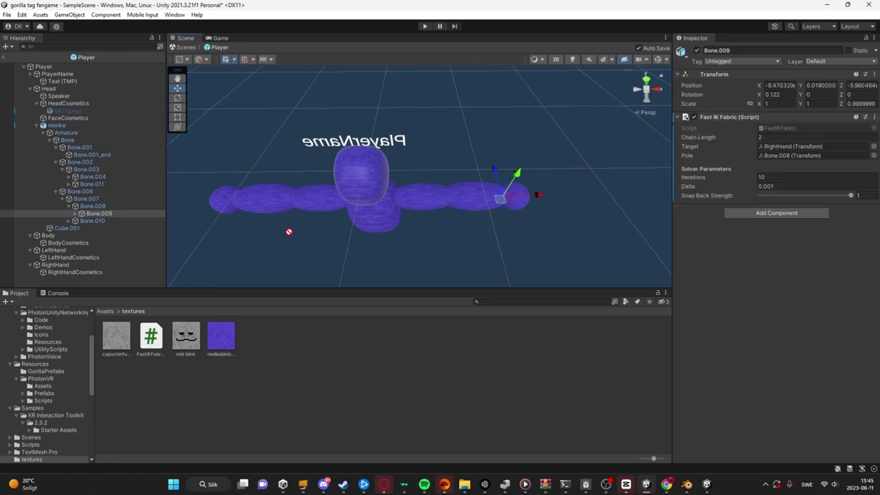
click(92, 221)
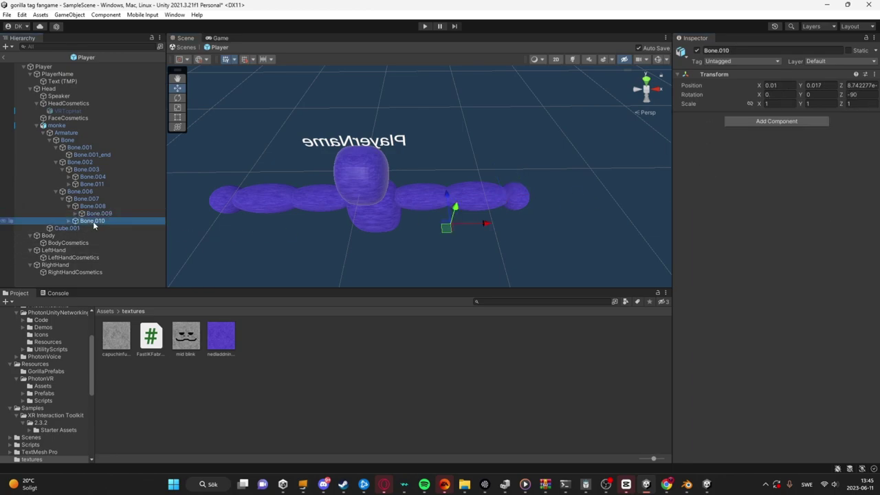
key(f)
alt+drag(465, 222, 436, 220)
double_click(98, 213)
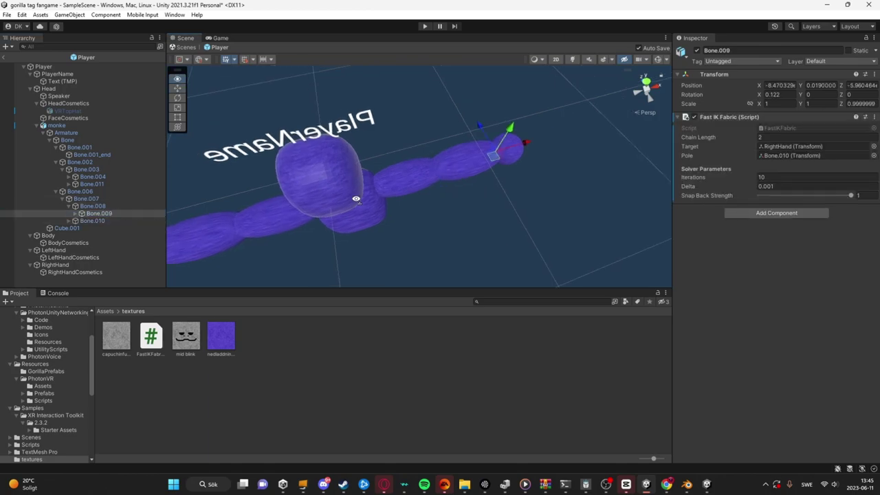
alt+drag(440, 151, 172, 180)
Add a Fast IK Fabric solver to Bone.005, the left hand bone.
click(91, 183)
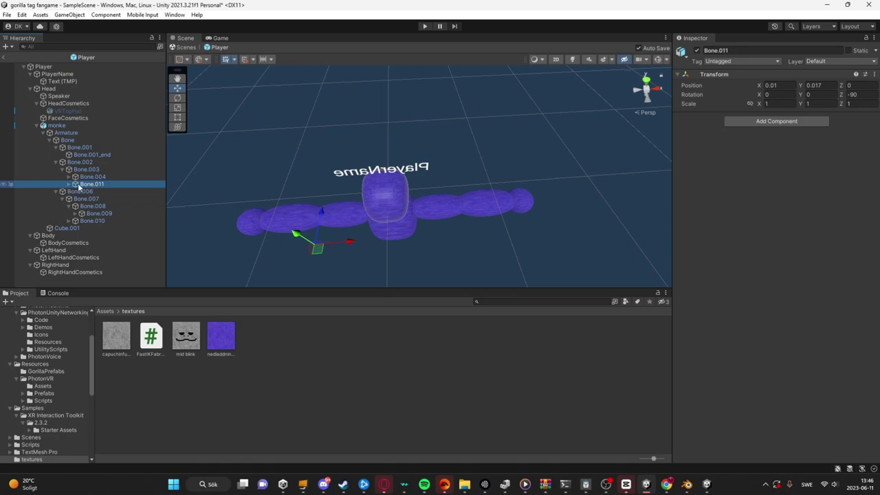
double_click(83, 184)
alt+drag(406, 184, 399, 182)
scroll(399, 182, down, 5)
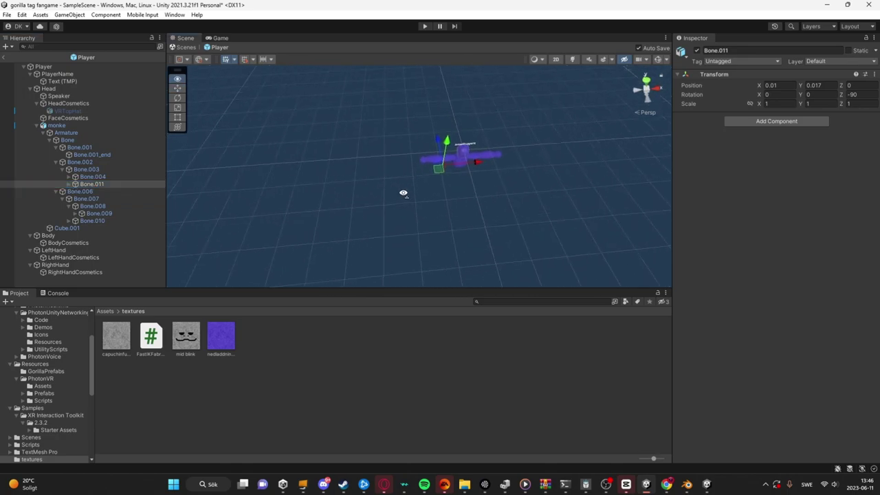
click(69, 177)
click(76, 183)
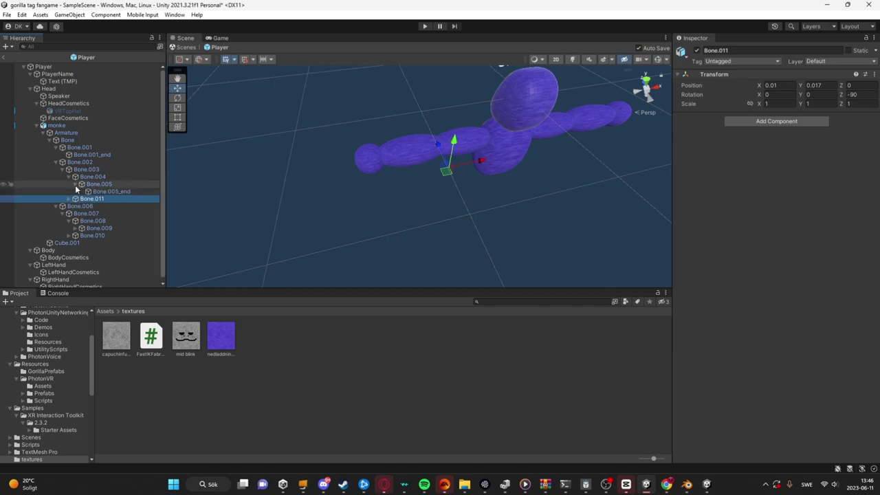
click(120, 186)
double_click(121, 186)
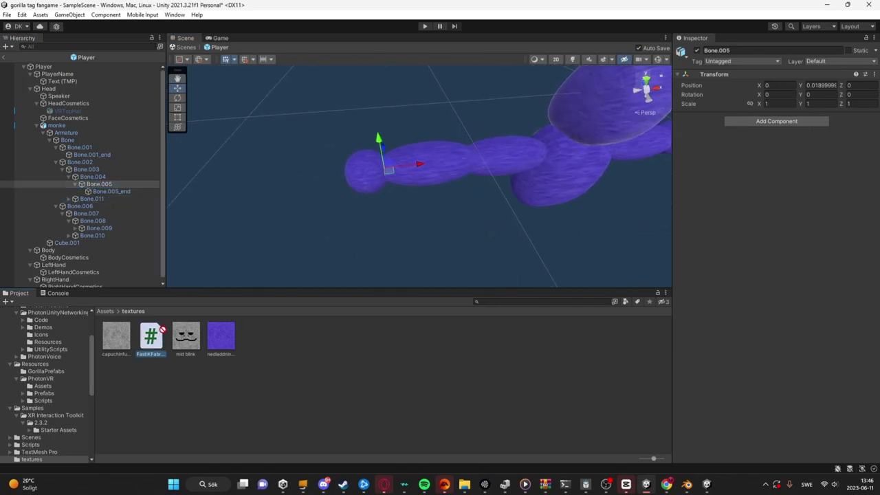
drag(151, 337, 784, 138)
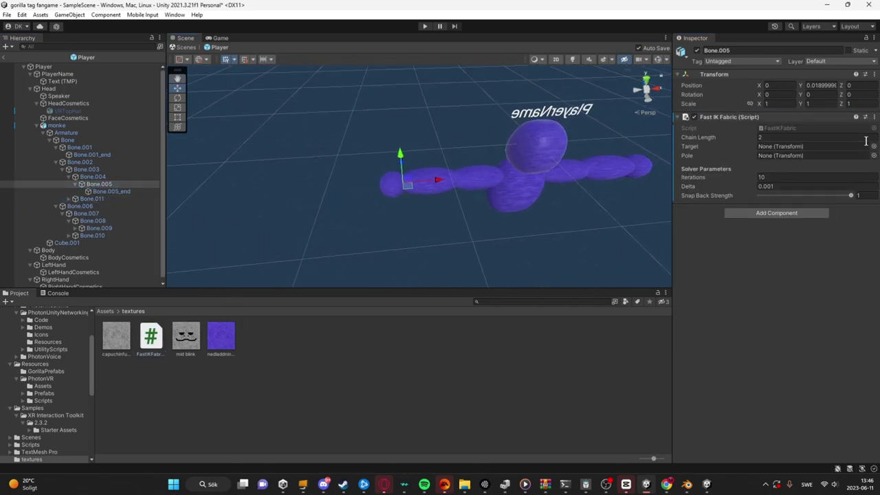
Set LeftHand as the left arm's IK target and Bone.011 as its pole.
drag(96, 265, 800, 150)
right_drag(595, 188, 406, 206)
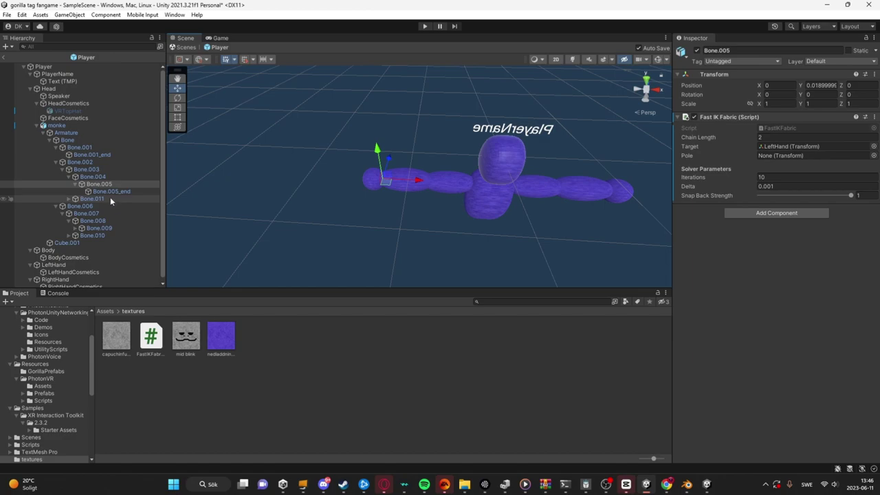
drag(84, 200, 763, 157)
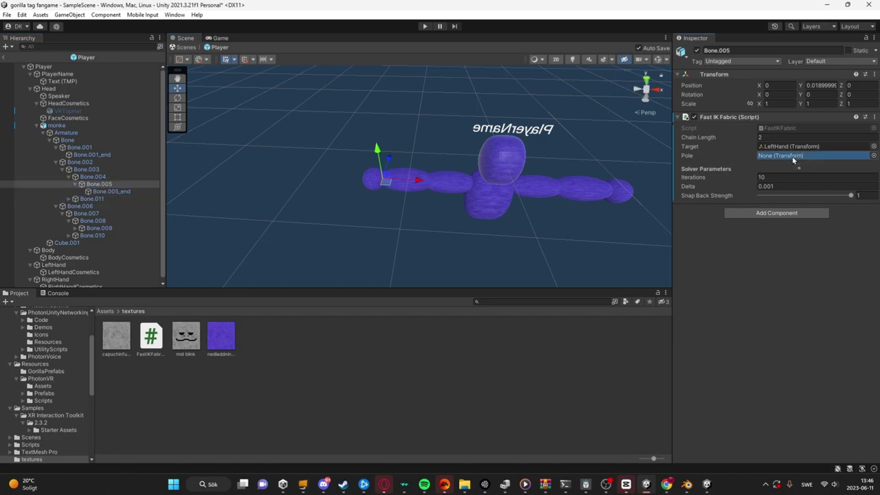
click(475, 259)
right_drag(510, 226, 47, 174)
scroll(440, 203, down, 3)
scroll(433, 193, up, 5)
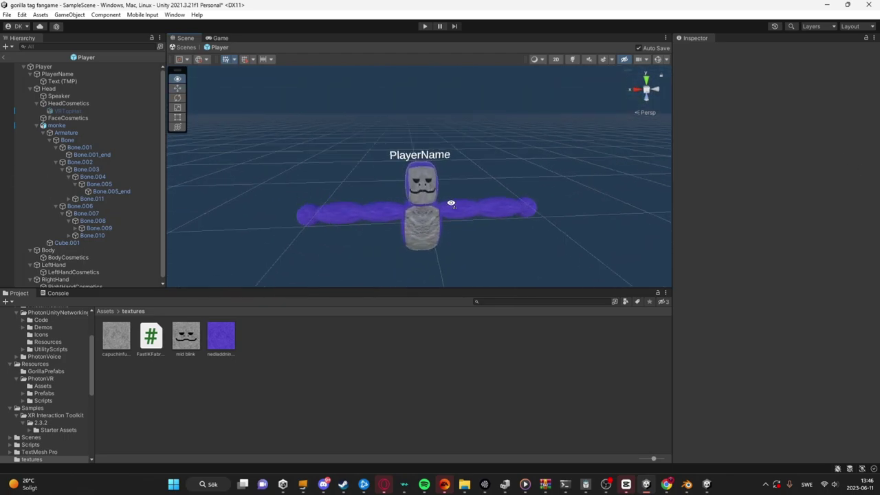
click(427, 177)
drag(405, 141, 397, 183)
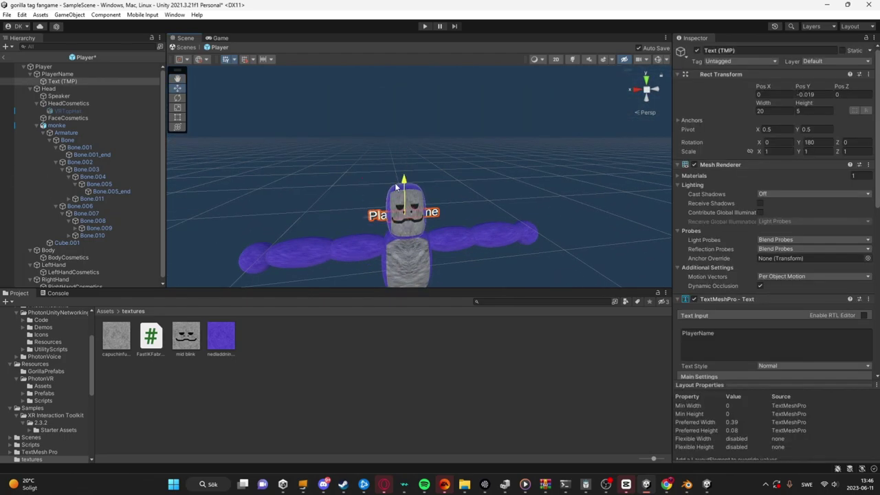
drag(407, 267, 411, 282)
scroll(360, 259, up, 5)
click(177, 97)
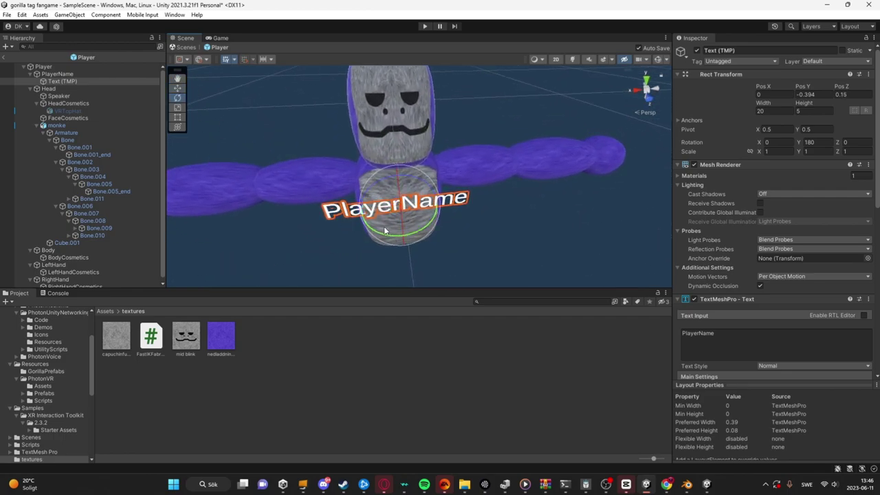
drag(395, 241, 367, 235)
click(177, 108)
drag(400, 200, 385, 210)
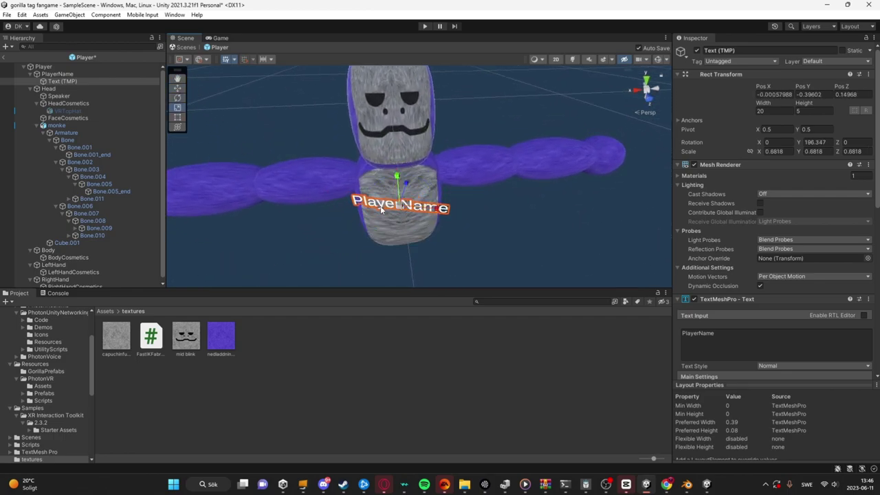
drag(408, 238, 361, 211)
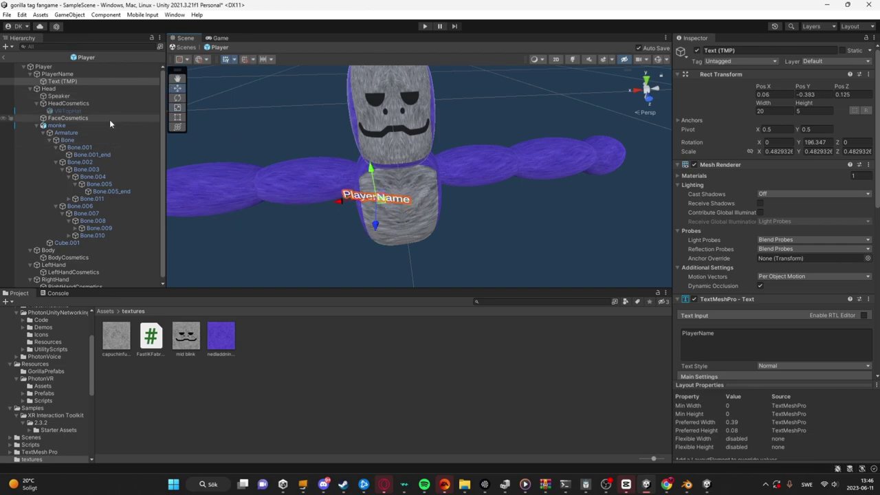
drag(64, 81, 72, 128)
click(281, 230)
scroll(288, 234, down, 5)
scroll(298, 232, up, 8)
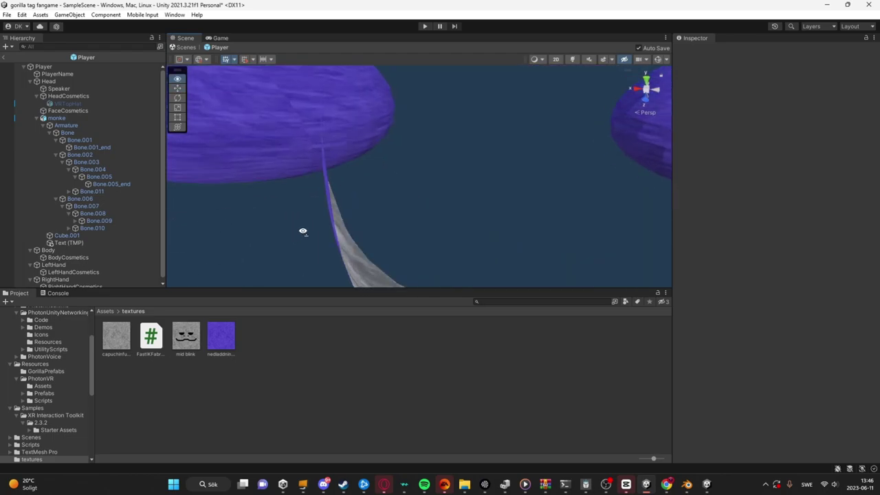
scroll(337, 183, down, 8)
scroll(337, 179, up, 2)
right_drag(336, 179, 750, 125)
right_drag(551, 120, 549, 213)
click(351, 186)
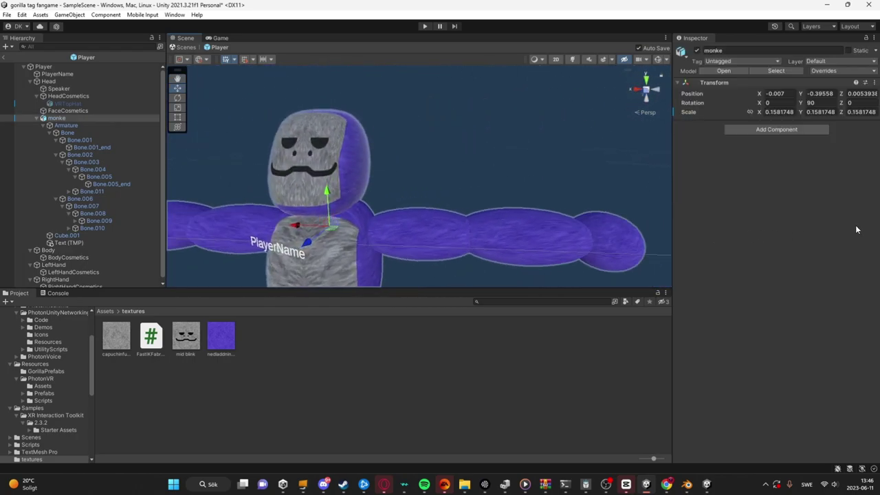
scroll(536, 206, up, 1)
click(543, 232)
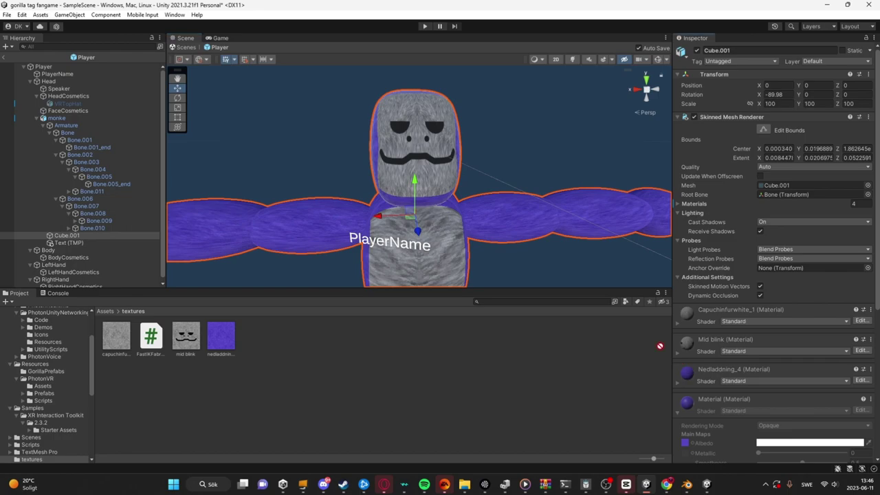
right_drag(461, 158, 555, 147)
click(555, 145)
scroll(555, 146, down, 5)
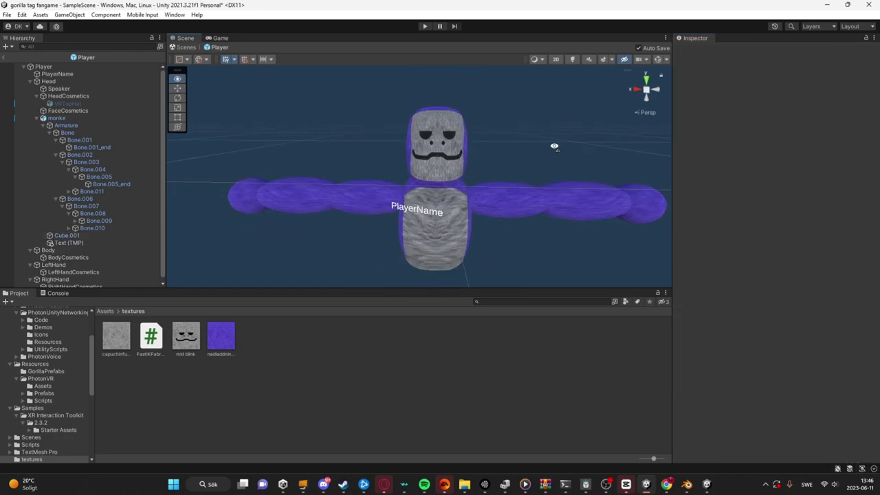
right_drag(580, 196, 225, 121)
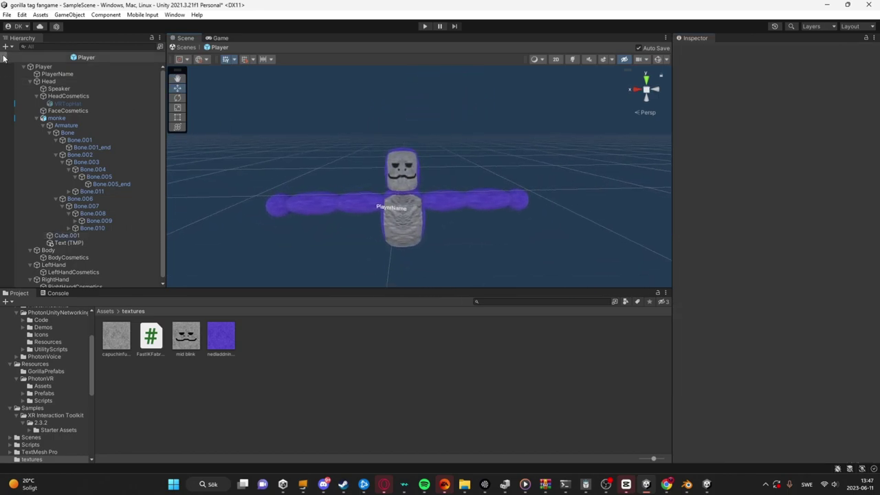
Leave the Player prefab and return to the SampleScene view.
click(212, 39)
click(193, 39)
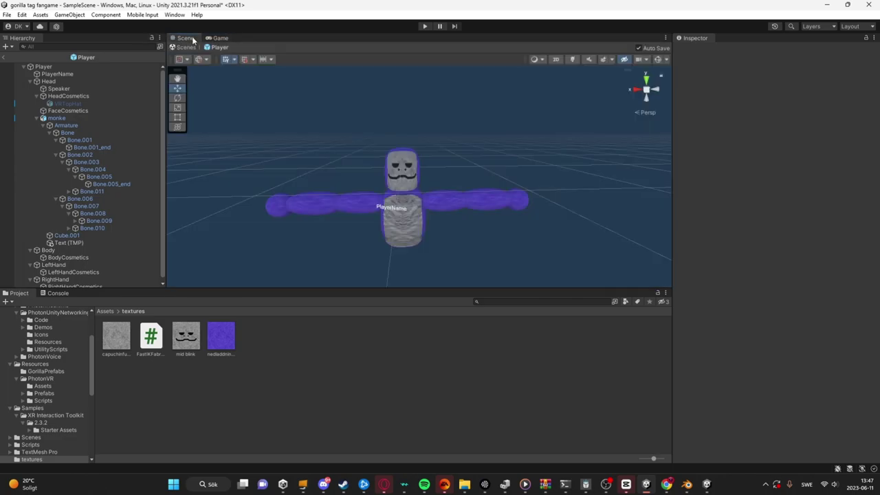
click(4, 58)
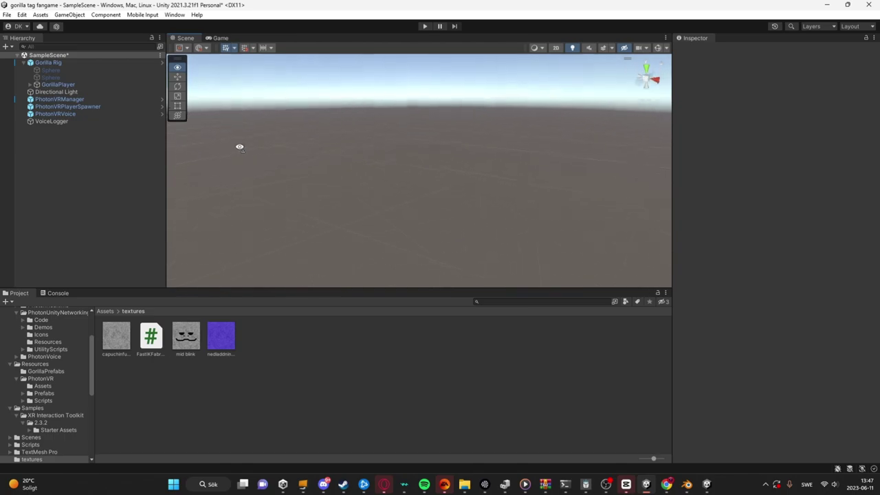
right_drag(844, 162, 640, 319)
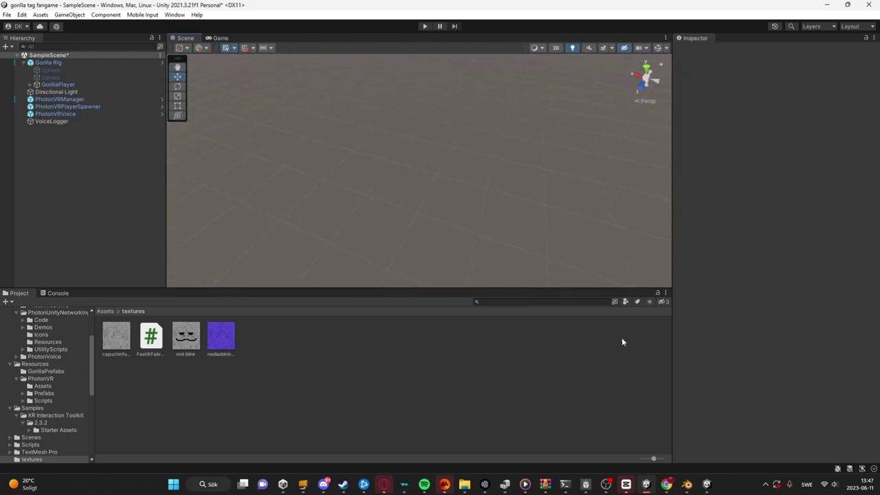
click(77, 62)
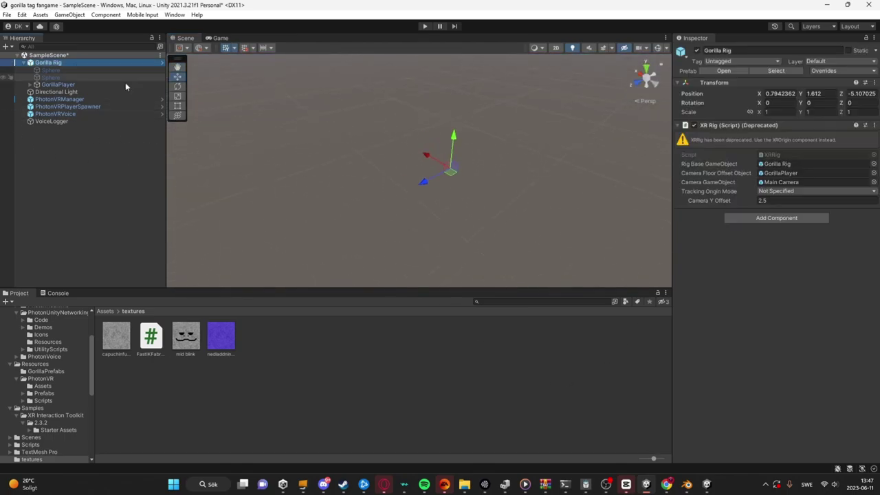
click(496, 198)
right_drag(506, 190, 528, 186)
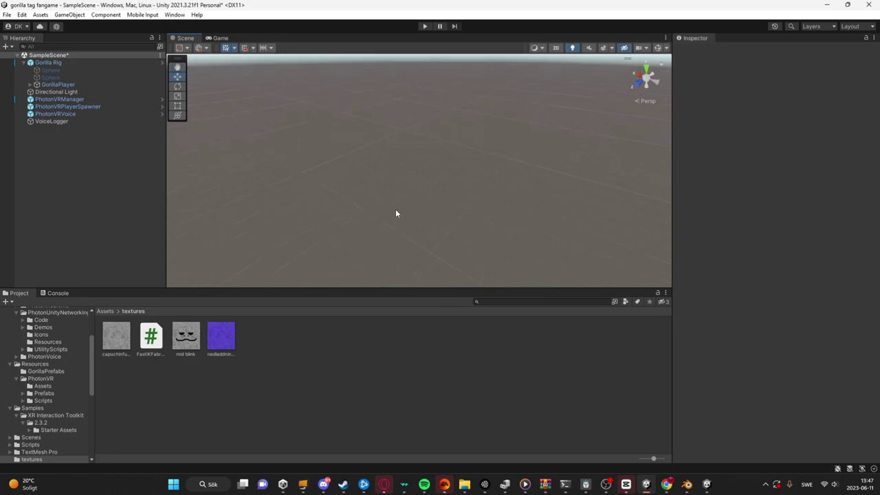
Create a 3D Cube and move it down below the rig.
click(5, 46)
mouse_move(75, 78)
click(146, 79)
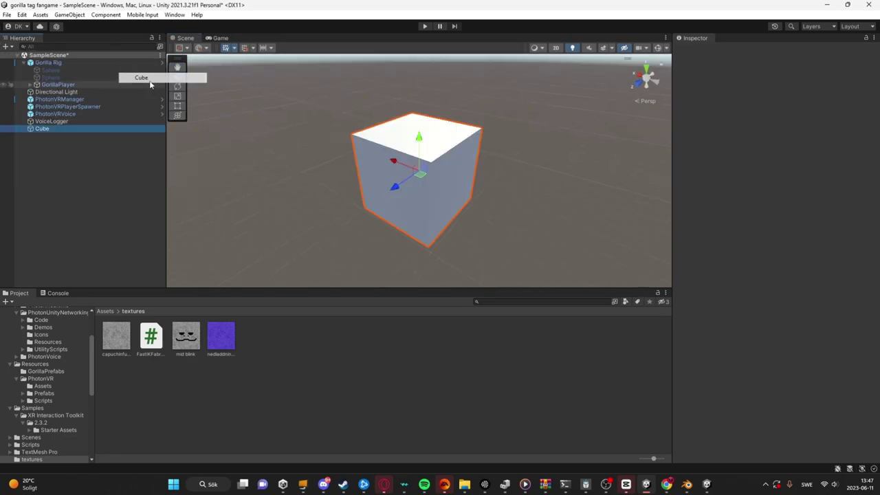
click(447, 178)
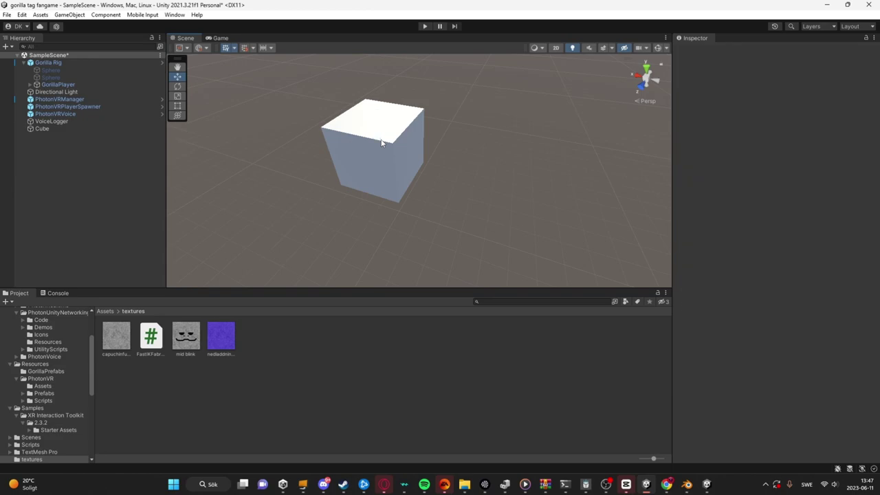
click(375, 155)
drag(375, 130, 340, 207)
Scale the cube to 4.402293 on X and 3.5042 on Z, flattened on Y.
click(409, 277)
click(421, 240)
drag(417, 241, 424, 237)
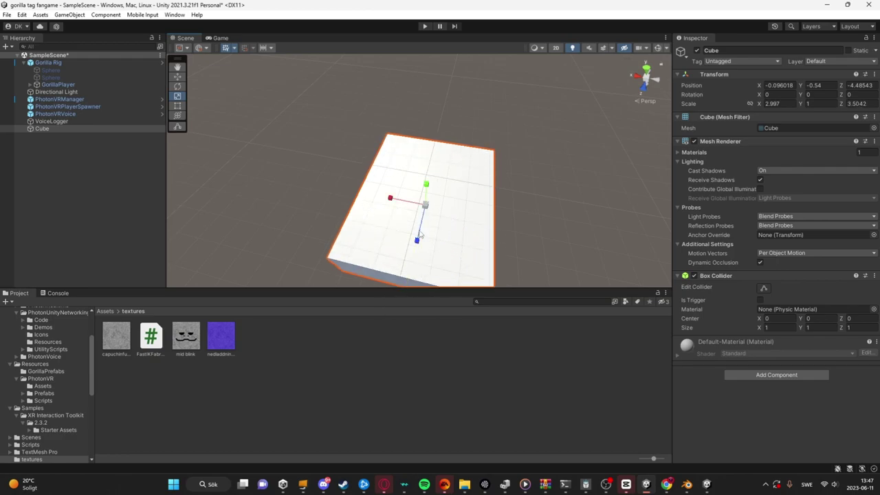
drag(399, 204, 525, 180)
drag(426, 190, 425, 204)
click(423, 28)
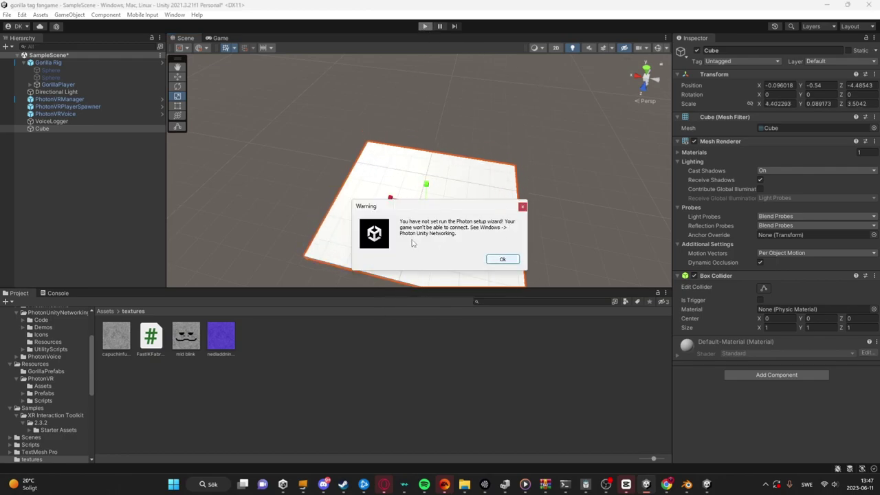
Dismiss the Photon warning, enter play mode, and expand GorillaPlayer in the scene view.
click(503, 261)
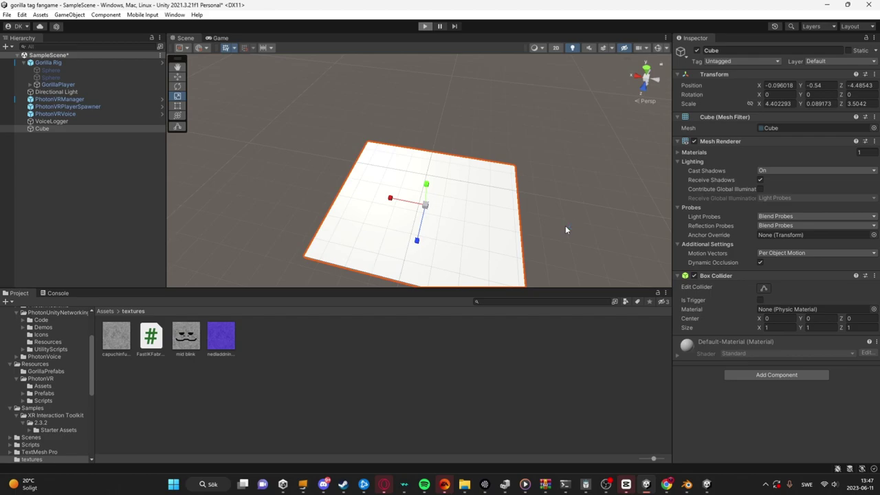
key(ctrl+p)
click(185, 38)
right_drag(364, 124, 409, 65)
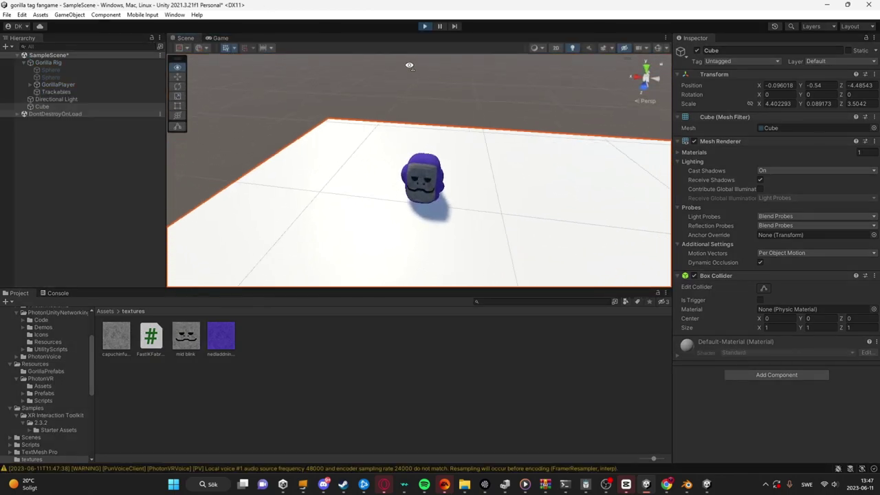
click(46, 84)
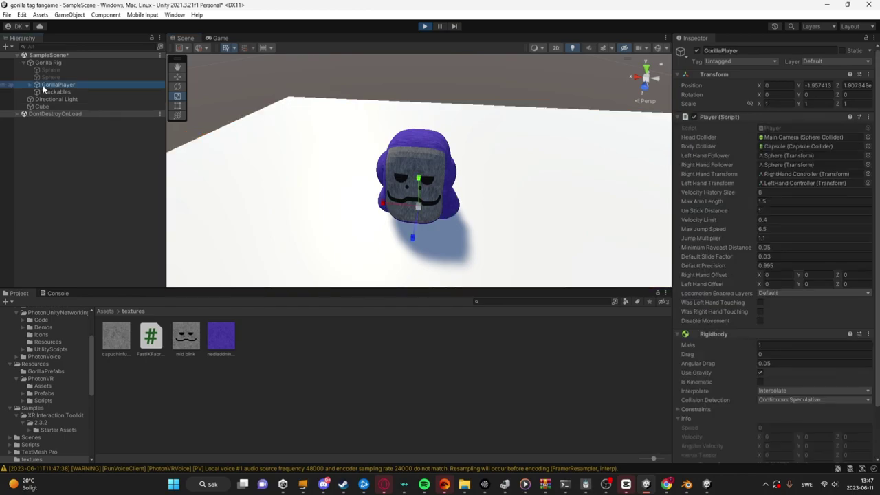
click(30, 83)
Pull the LeftHand Controller outward so the left arm stretches.
click(89, 99)
right_drag(365, 138, 357, 137)
key(s)
drag(420, 177, 517, 215)
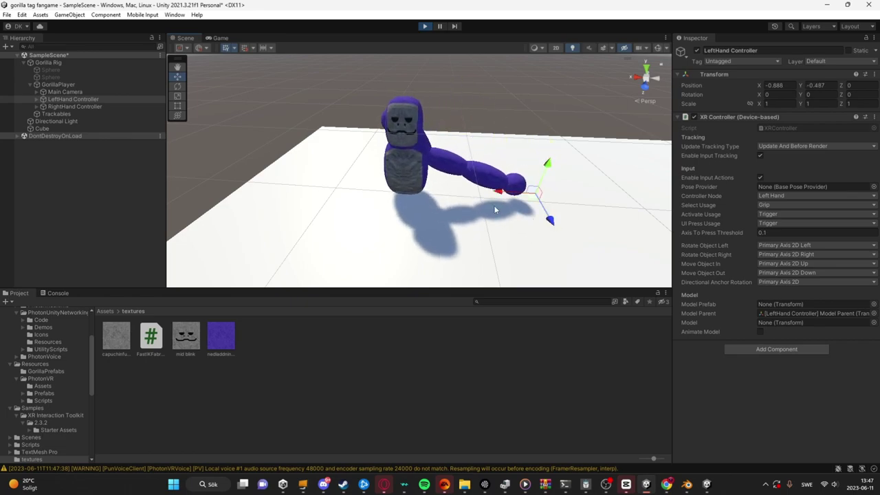
Move the RightHand Controller out and up to stretch the right arm, then stop playing.
click(90, 106)
drag(408, 123, 349, 207)
right_drag(349, 207, 435, 269)
drag(425, 246, 484, 231)
right_drag(488, 75, 419, 55)
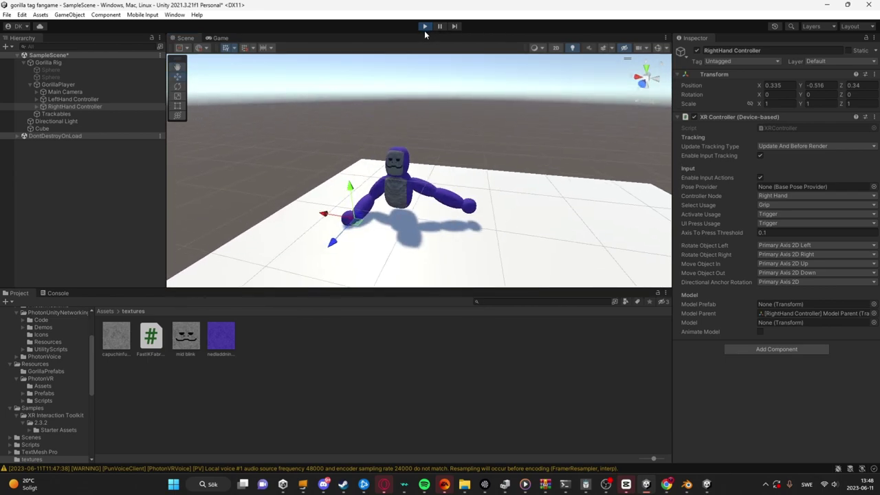
click(424, 26)
scroll(510, 112, down, 5)
click(481, 191)
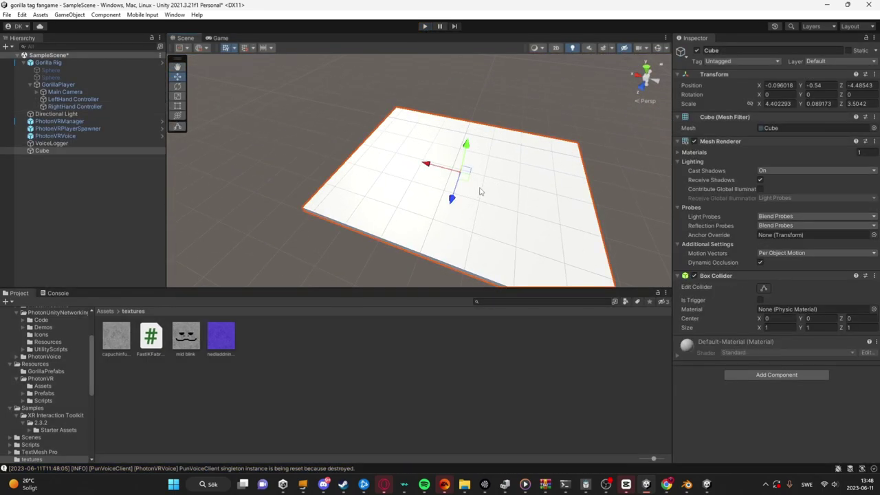
Delete the floor cube and open the Package Manager.
right_click(60, 154)
click(78, 220)
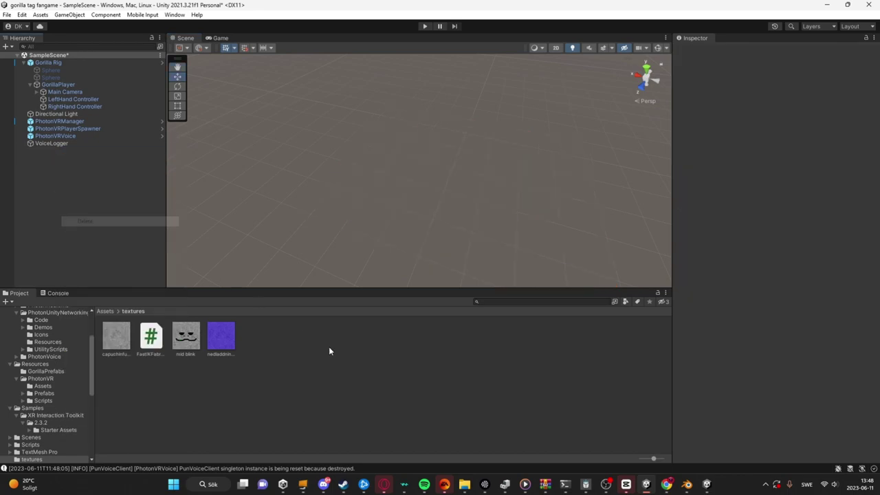
click(175, 15)
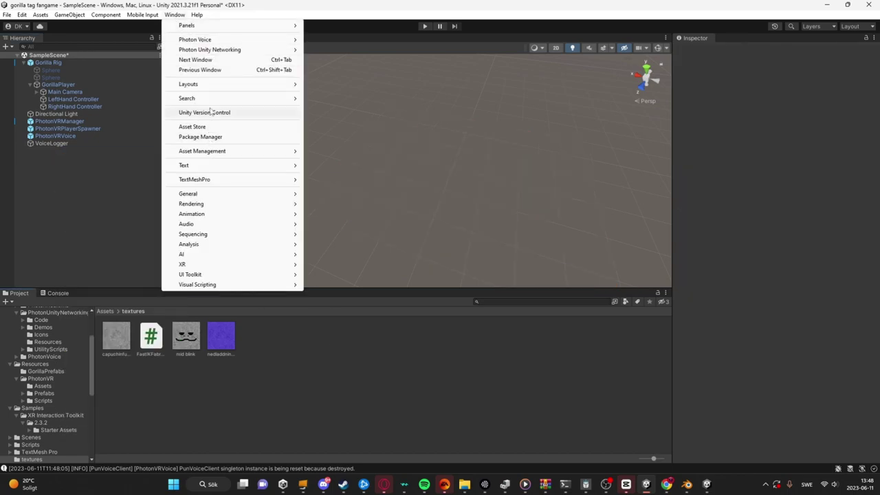
click(200, 137)
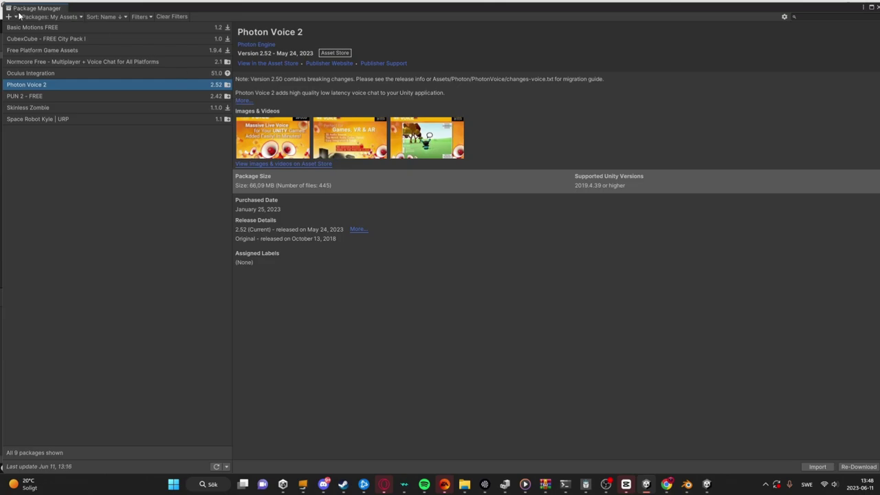
Browse Unity Registry packages and select the 3D World Building feature.
click(53, 18)
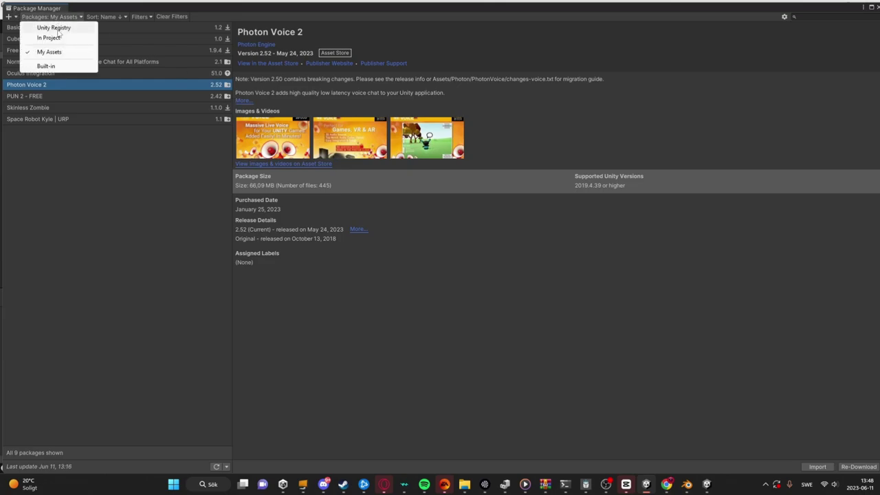
click(54, 28)
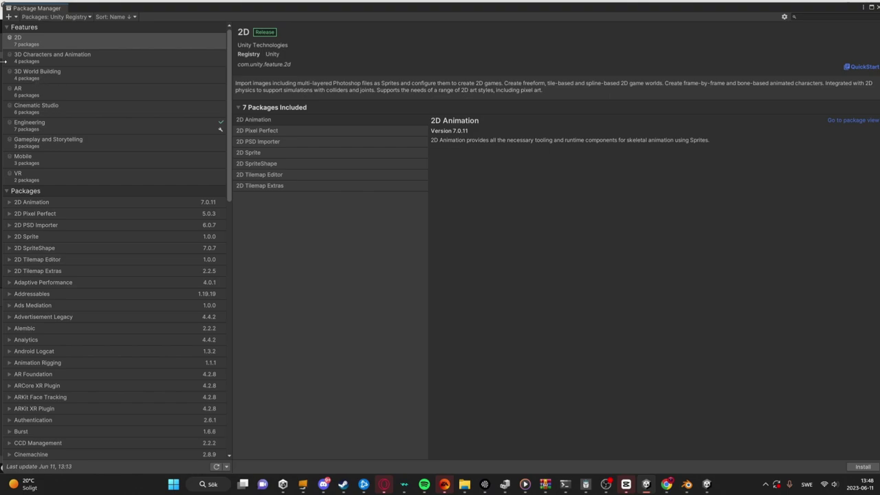
click(60, 74)
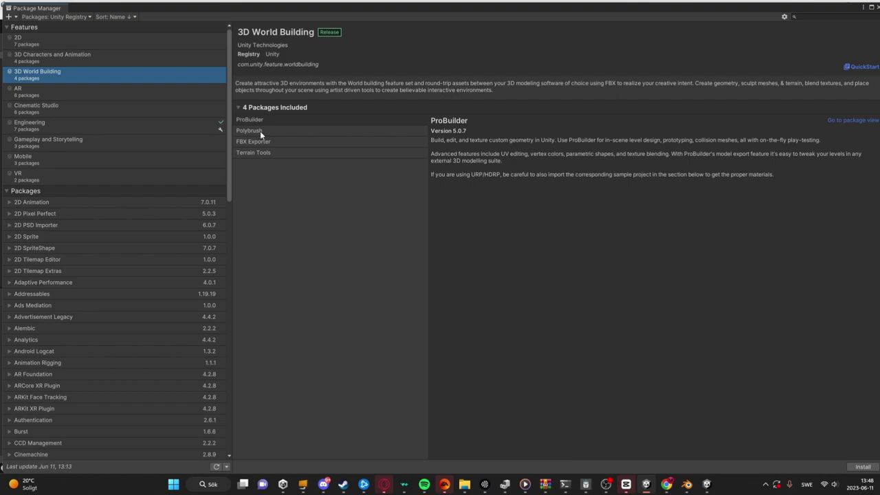
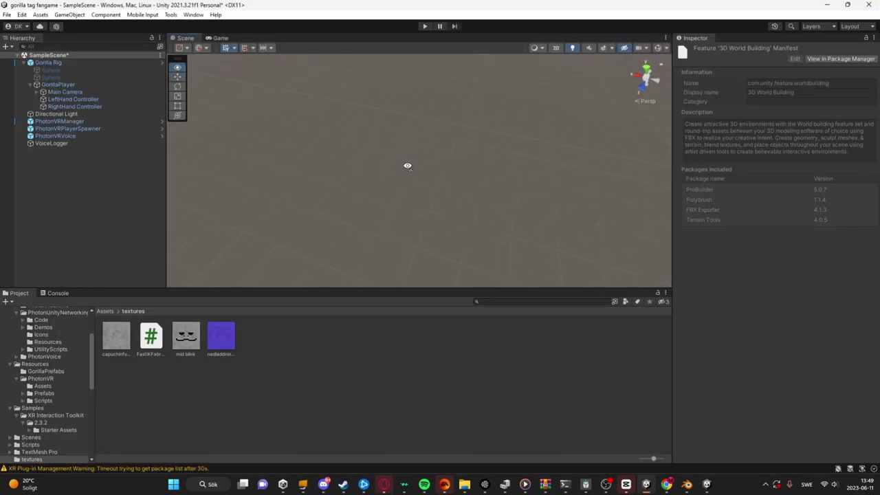
Open the ProBuilder Window from the Tools menu and dock it beside the Inspector.
click(169, 15)
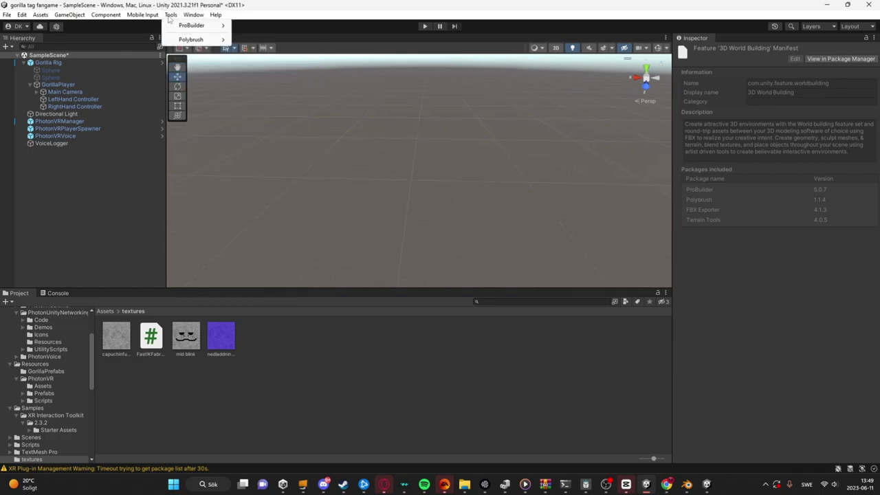
mouse_move(187, 26)
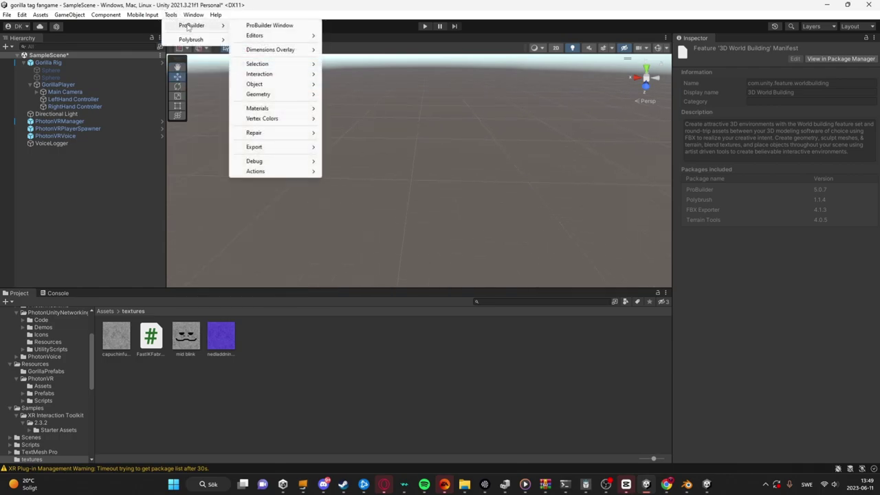
click(269, 26)
drag(383, 42, 742, 35)
right_click(659, 82)
right_drag(536, 131, 510, 147)
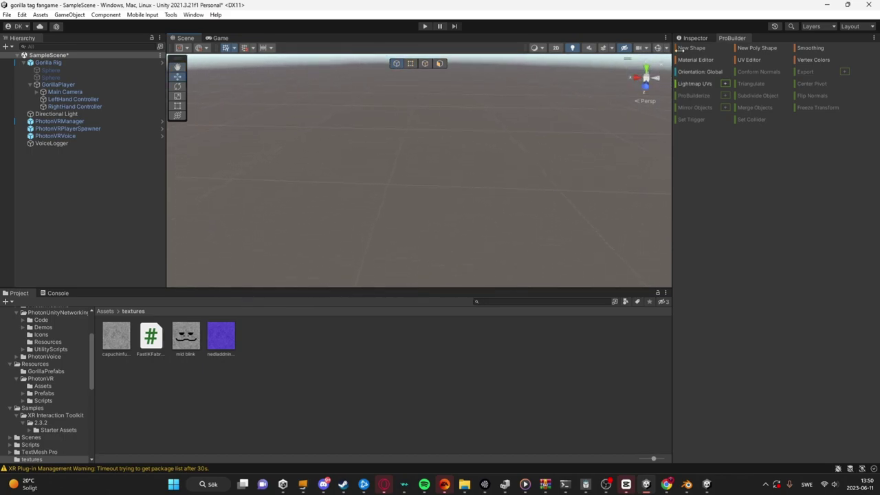
Draw a ProBuilder Plane with 2 height cuts and 3 width cuts in the scene.
click(682, 49)
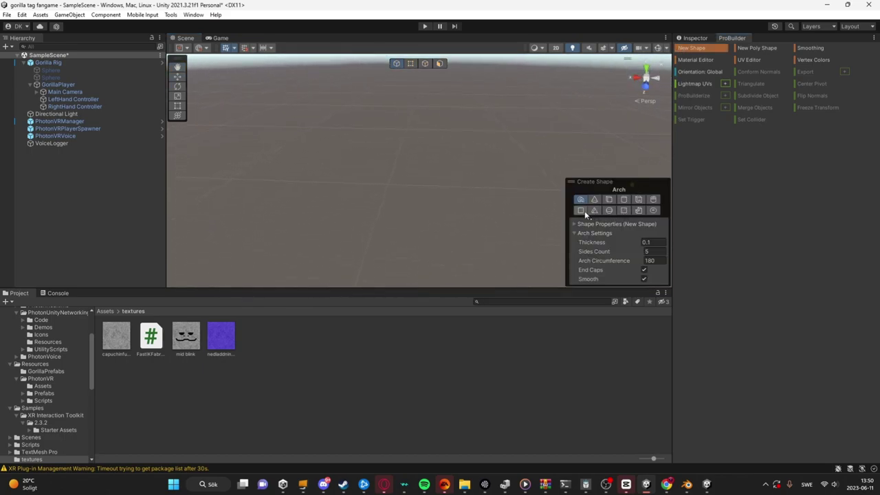
click(581, 210)
right_drag(467, 195, 446, 191)
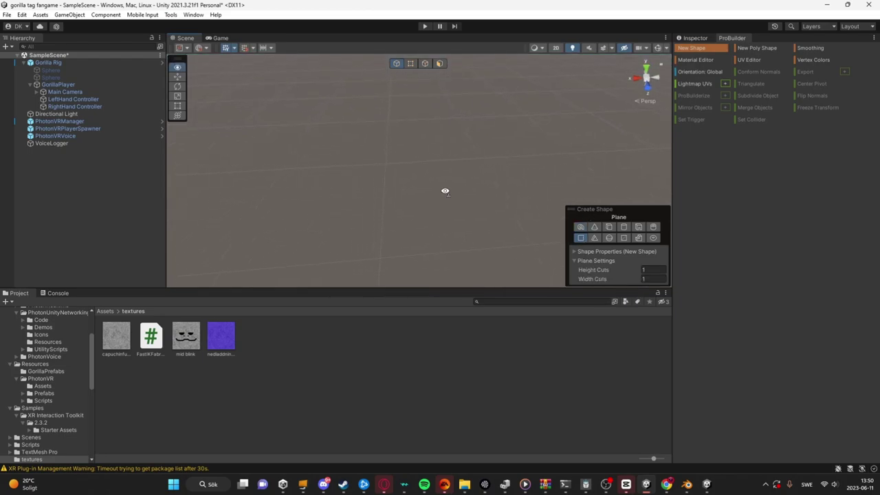
click(650, 278)
text(3)
drag(307, 131, 536, 255)
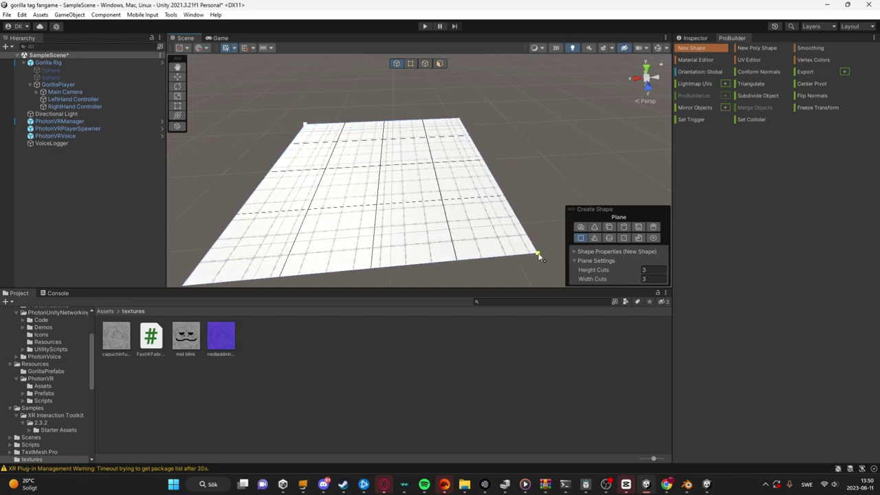
key(ctrl+z)
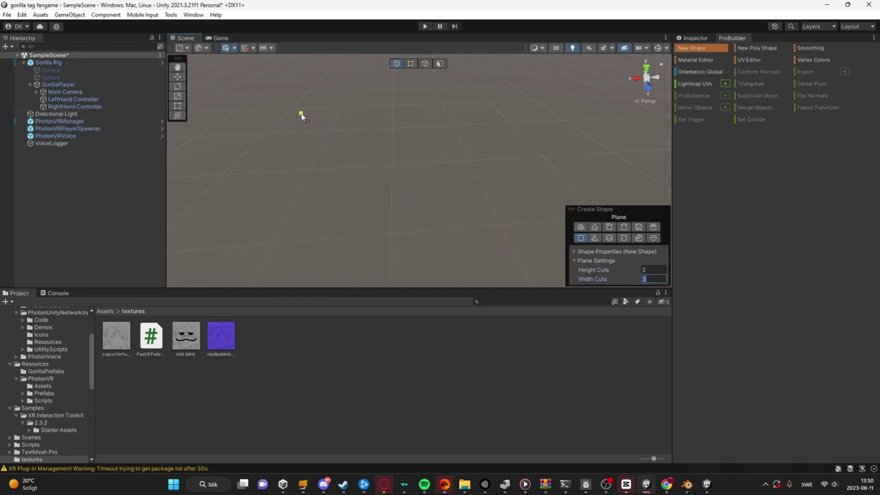
drag(301, 117, 446, 116)
click(424, 64)
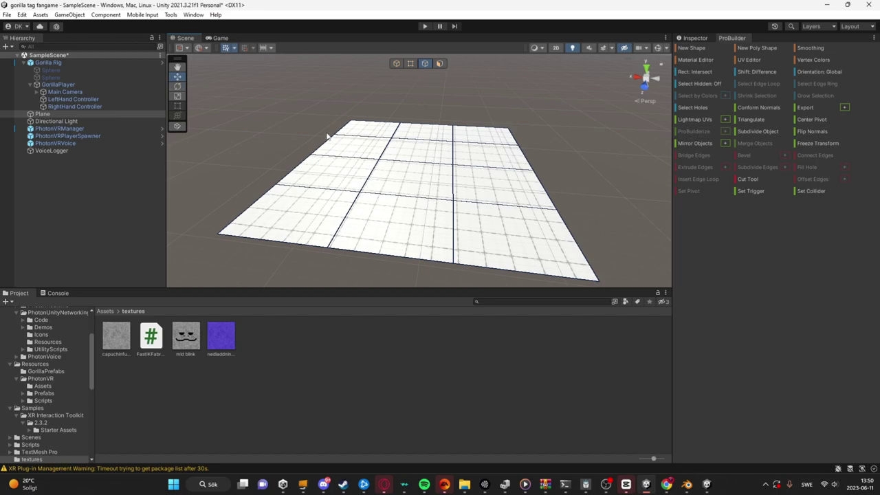
Orbit to the plane and select an edge on its near side.
alt+drag(275, 118, 452, 210)
scroll(471, 232, down, 3)
click(471, 228)
scroll(390, 219, down, 3)
alt+drag(390, 219, 409, 68)
scroll(409, 69, up, 3)
In vertex mode, pull the left and right corner vertices inward to cut the corners.
click(410, 63)
click(322, 212)
drag(323, 215, 330, 172)
click(456, 172)
drag(456, 172, 483, 89)
Select the plane's outer edge and orbit until its move gizmo is visible.
click(424, 64)
alt+drag(424, 87, 421, 135)
click(420, 135)
alt+drag(497, 141, 662, 175)
alt+drag(506, 176, 498, 153)
alt+drag(615, 143, 556, 129)
alt+drag(622, 171, 507, 126)
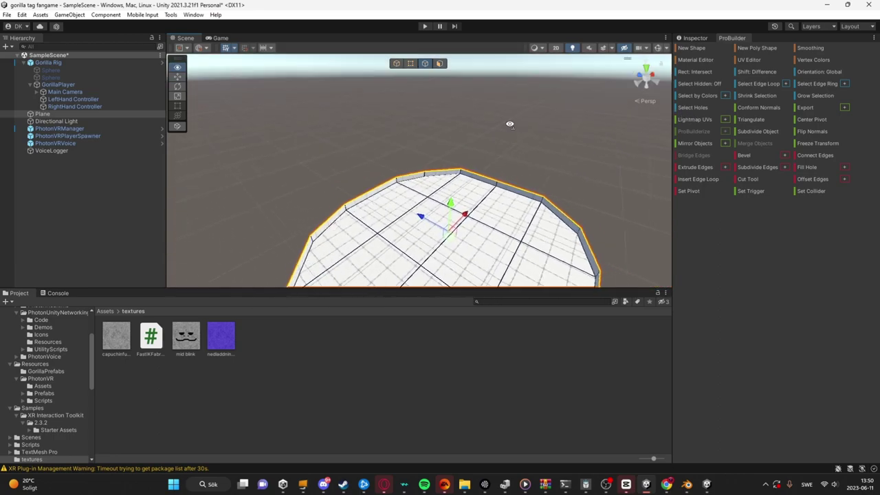
Extrude the floor's outer edges upward into walls and raise them taller.
scroll(433, 194, down, 3)
shift+drag(435, 173, 394, 176)
scroll(393, 175, up, 3)
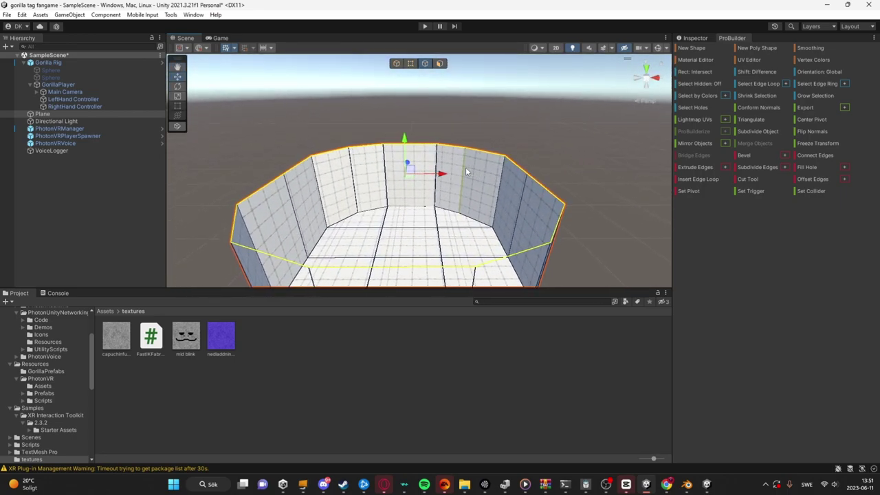
drag(404, 141, 331, 117)
Scale the bowl's rim outward, nudge its height, then narrow it slightly.
click(178, 96)
drag(405, 163, 192, 83)
click(178, 76)
drag(403, 125, 403, 125)
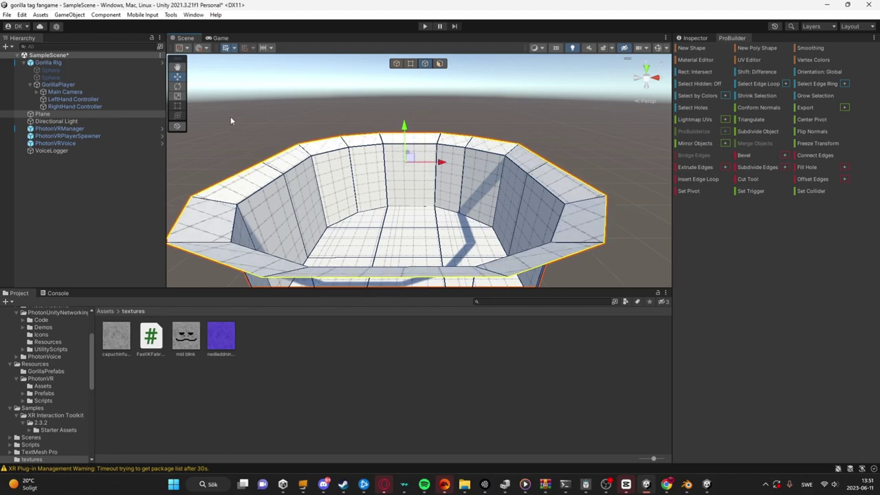
click(178, 96)
drag(406, 164, 467, 180)
scroll(385, 165, up, 3)
scroll(467, 180, down, 4)
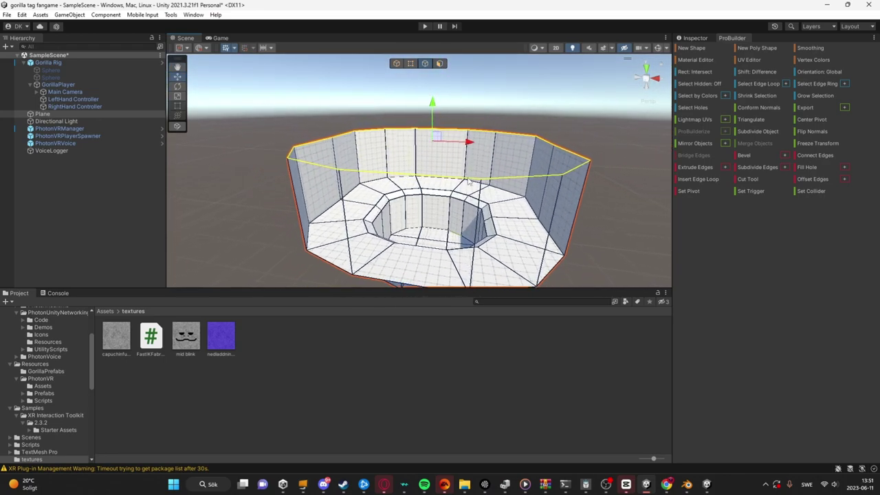
key(e)
click(177, 76)
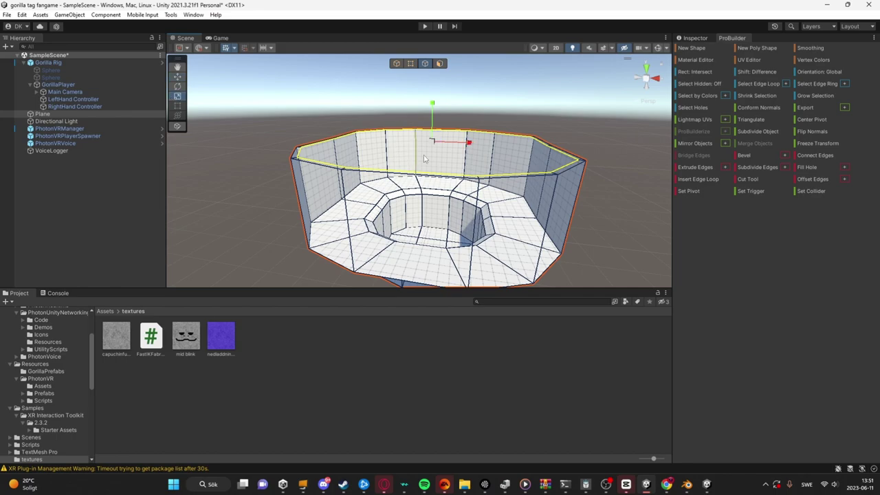
scroll(428, 160, up, 3)
alt+drag(428, 160, 46, 153)
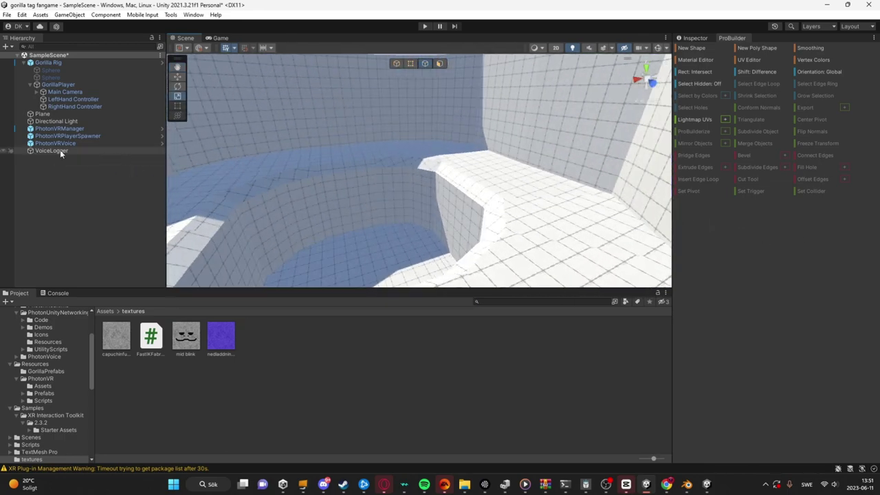
Frame the Plane bowl, then the Gorilla Rig, in the Scene view.
click(385, 191)
key(f)
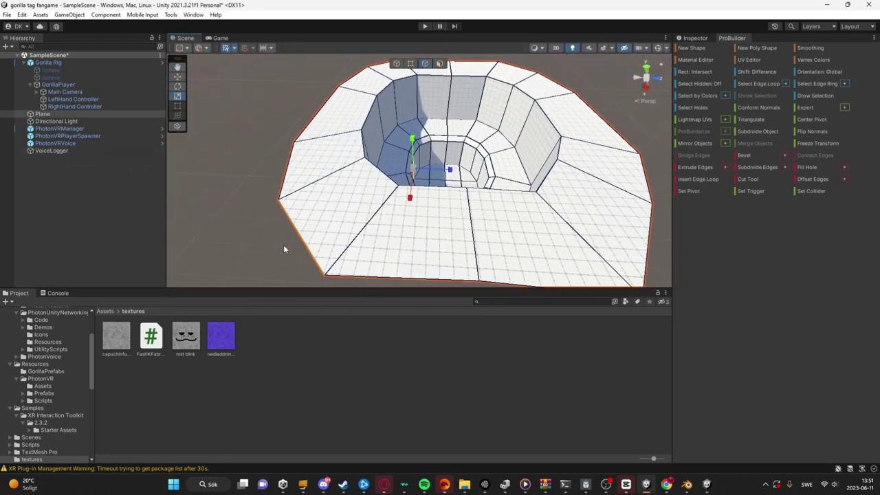
click(287, 249)
alt+drag(427, 199, 93, 77)
click(71, 64)
key(f)
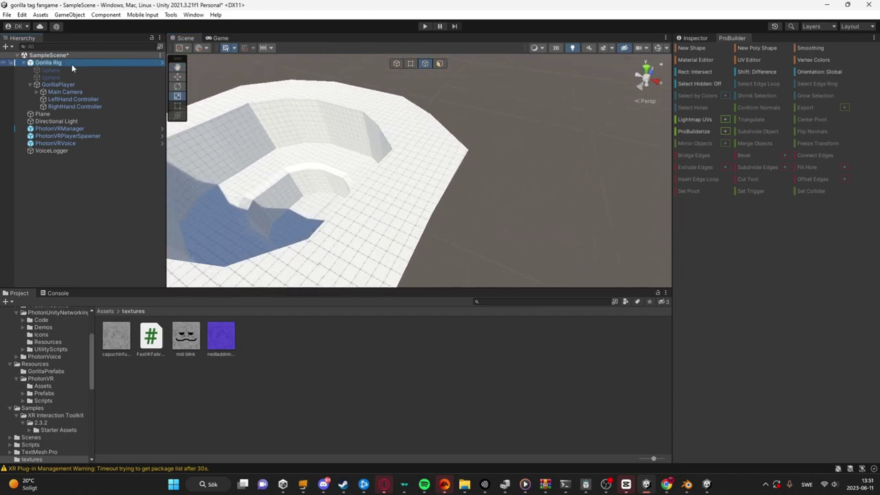
Import a brown dirt texture image into the Assets/textures folder.
scroll(372, 177, down, 10)
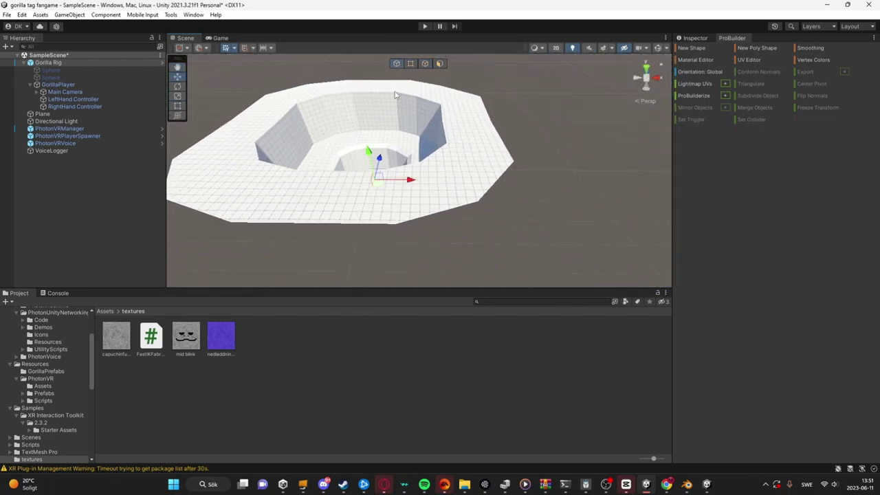
scroll(383, 237, up, 5)
scroll(384, 237, up, 5)
click(420, 246)
right_drag(420, 247, 522, 227)
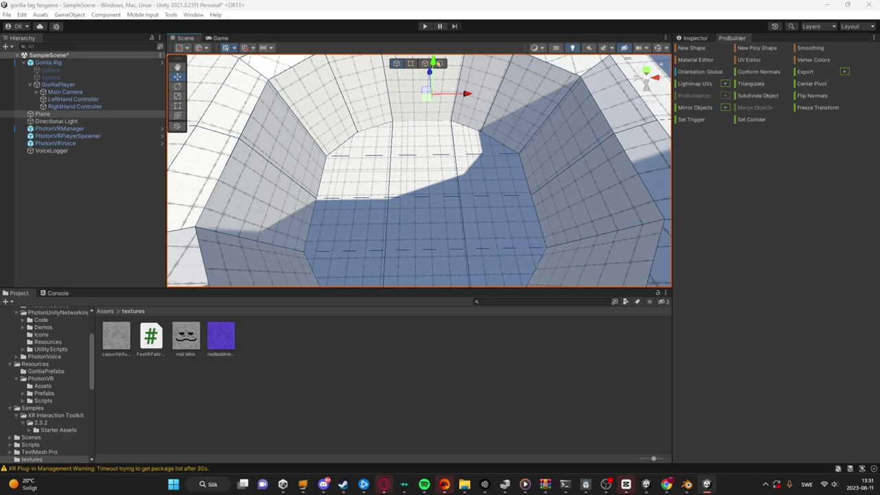
drag(524, 349, 470, 337)
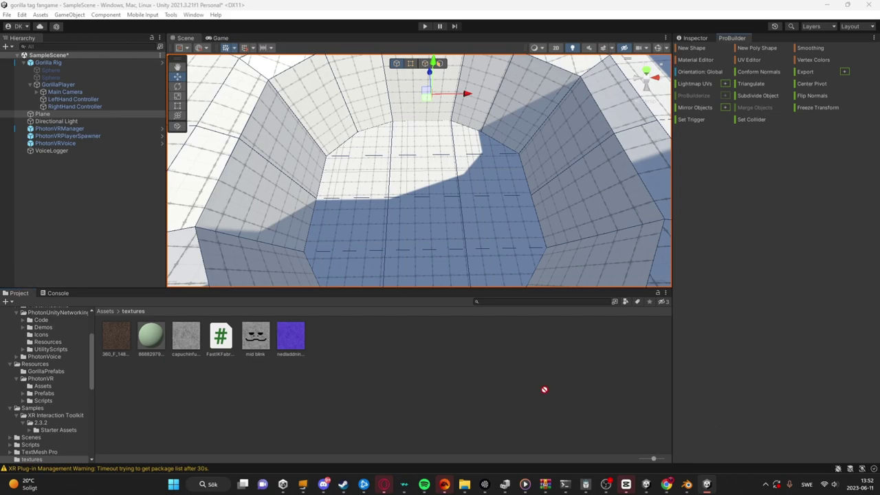
Import the grass material, trial it on the bowl, then undo the change.
right_drag(367, 241, 367, 241)
click(119, 351)
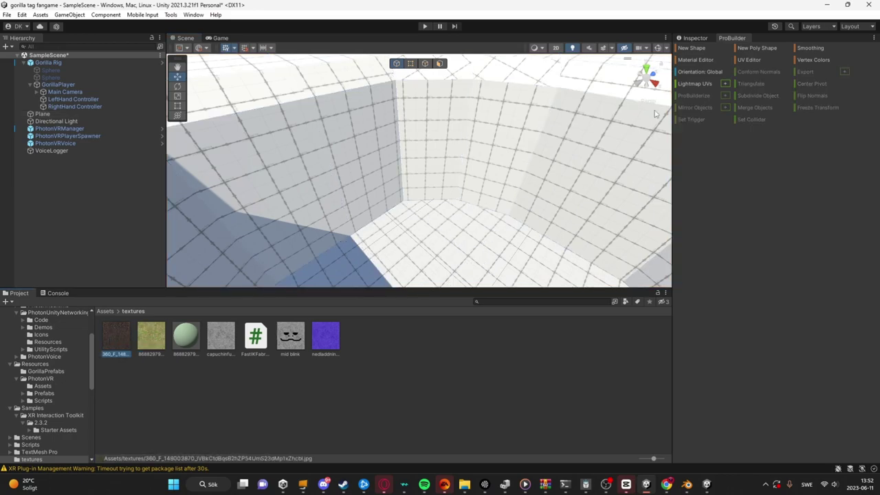
drag(355, 204, 356, 206)
right_drag(355, 206, 542, 122)
key(ctrl+z)
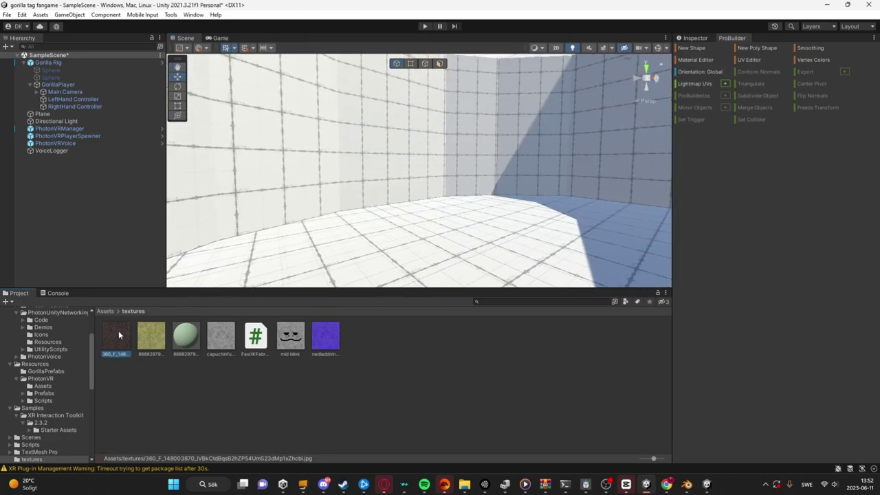
Try the dirt texture on the bowl, then dock ProBuilder's Material Editor beside the panels.
drag(493, 164, 193, 368)
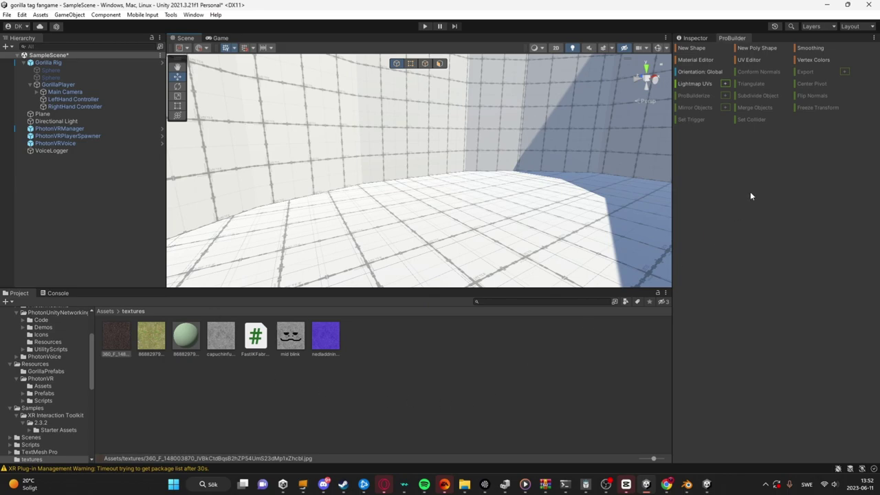
click(696, 60)
drag(479, 224, 800, 40)
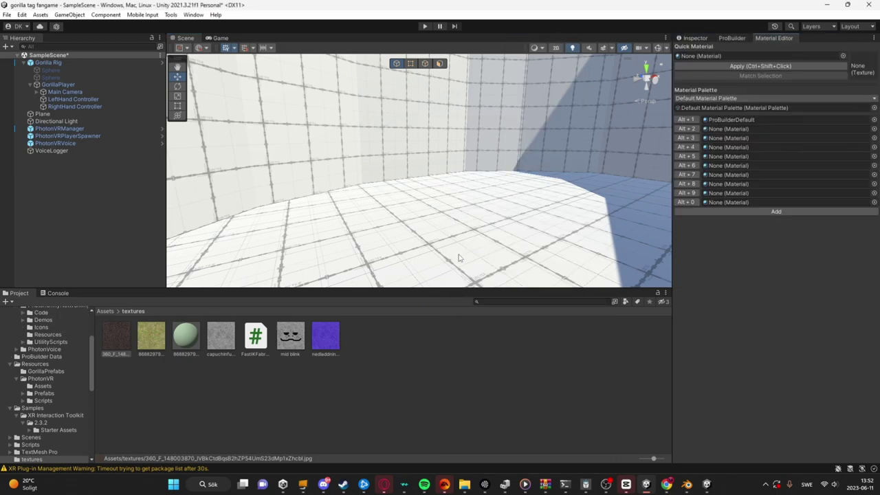
Add the grass and dirt materials to material palette slots 2 and 3.
click(155, 383)
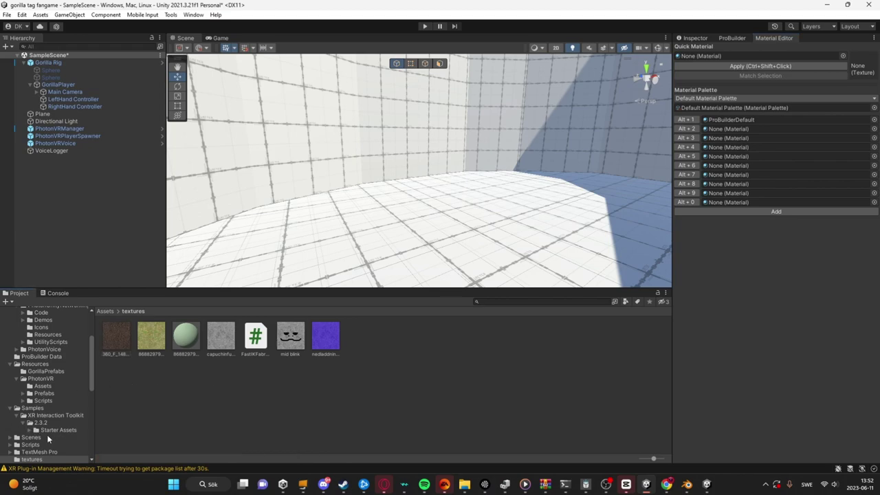
scroll(48, 435, down, 3)
scroll(45, 396, up, 6)
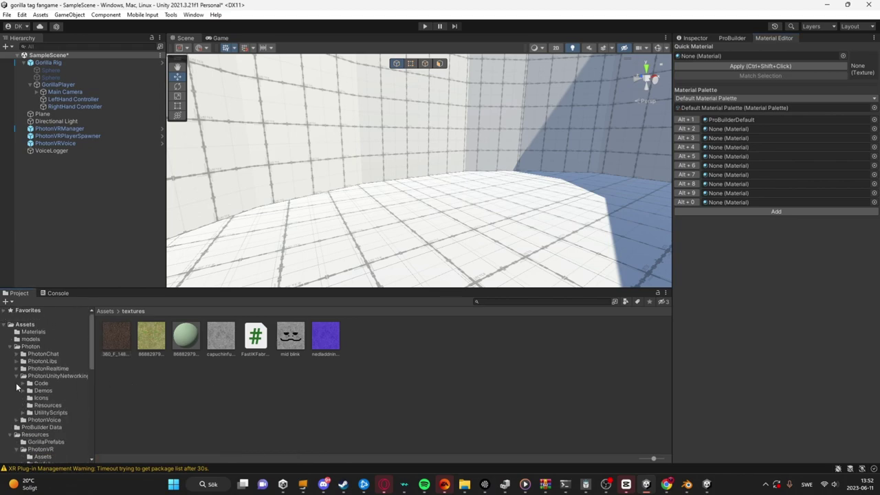
click(42, 332)
right_drag(323, 247, 167, 335)
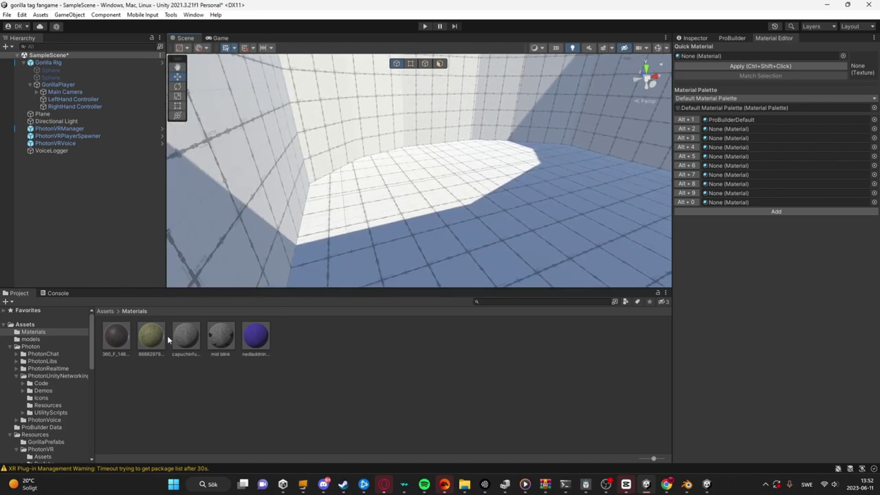
drag(769, 142, 774, 129)
drag(116, 335, 719, 137)
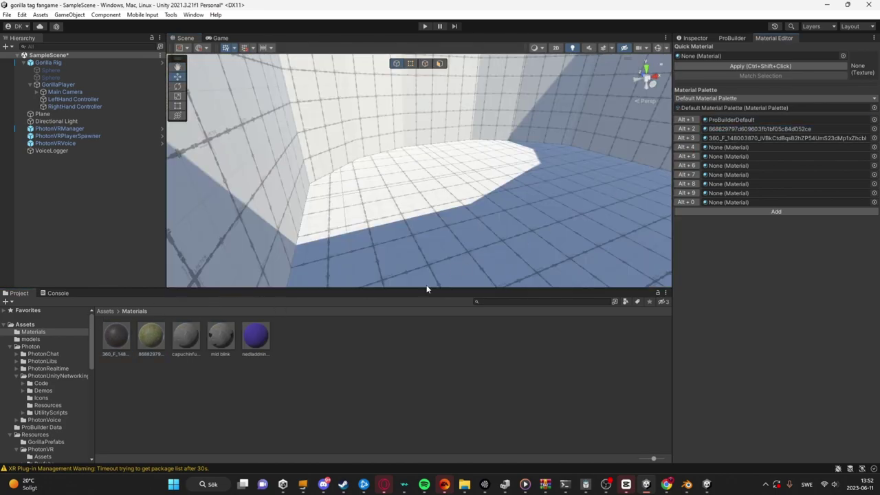
Set both materials' Smoothness to 0, then select the Plane bowl.
click(151, 337)
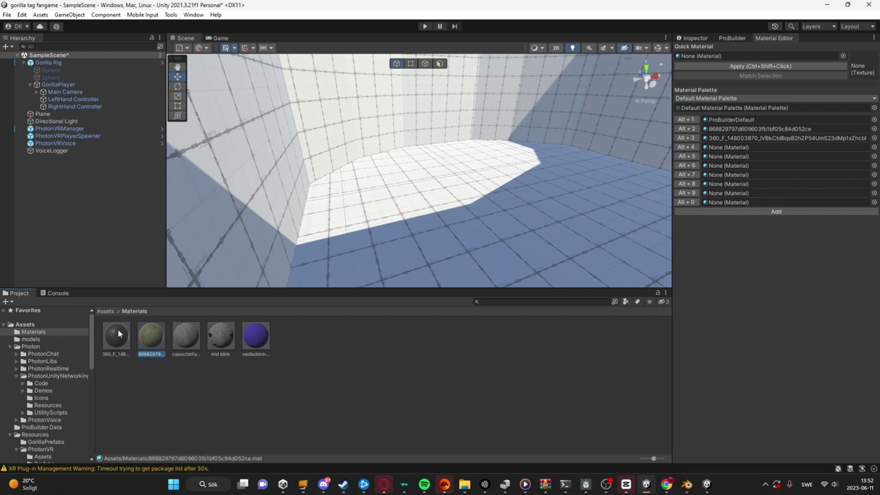
click(695, 38)
drag(780, 119, 752, 126)
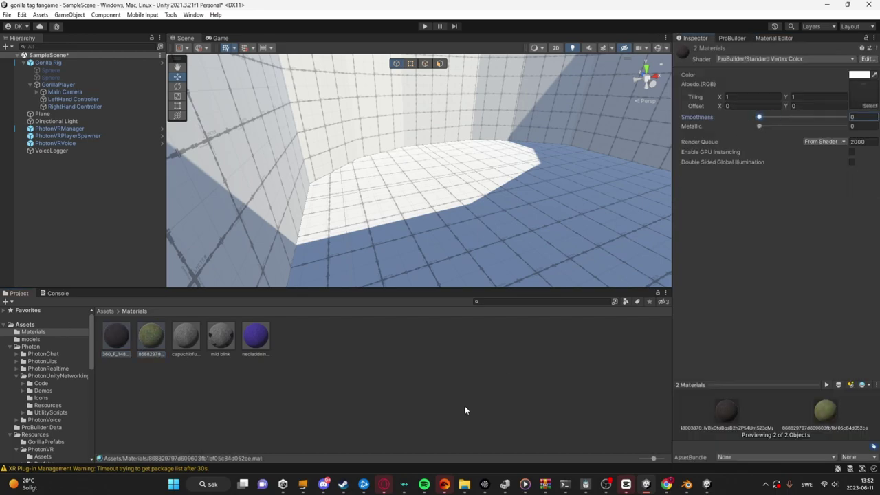
click(414, 218)
alt+drag(414, 218, 489, 209)
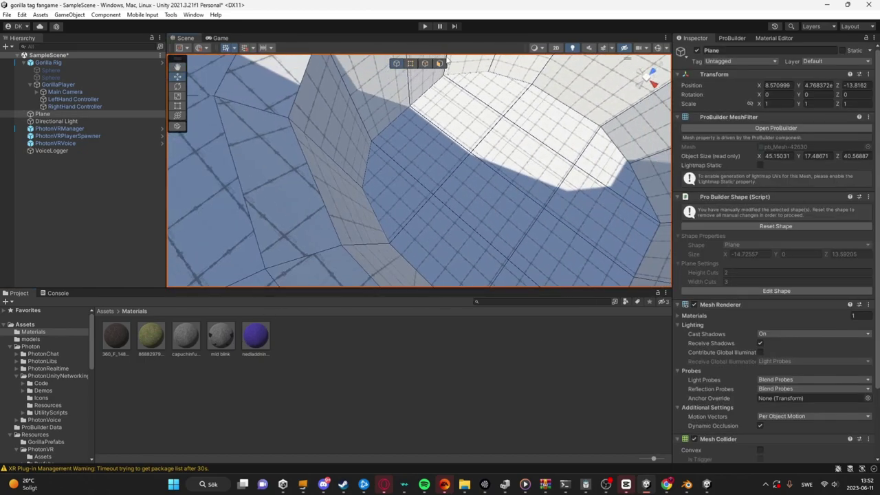
Select faces on the bowl and orbit the view down into the pit.
click(490, 199)
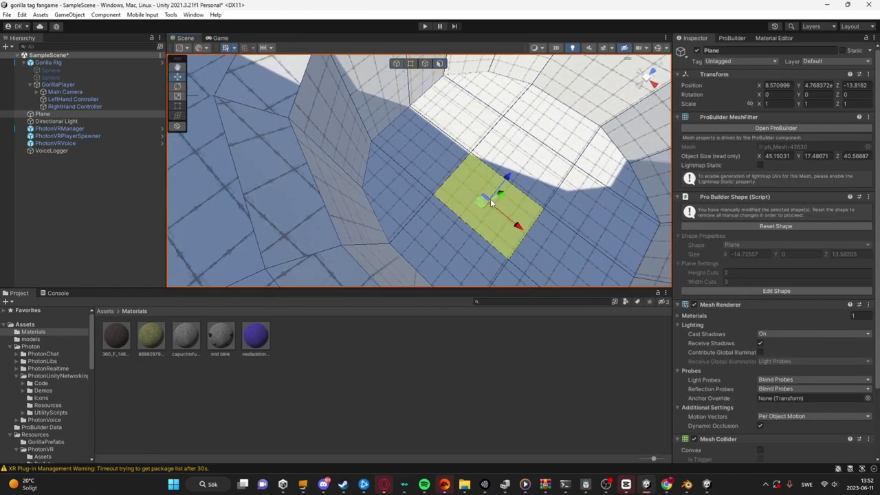
click(558, 140)
right_drag(590, 70, 466, 112)
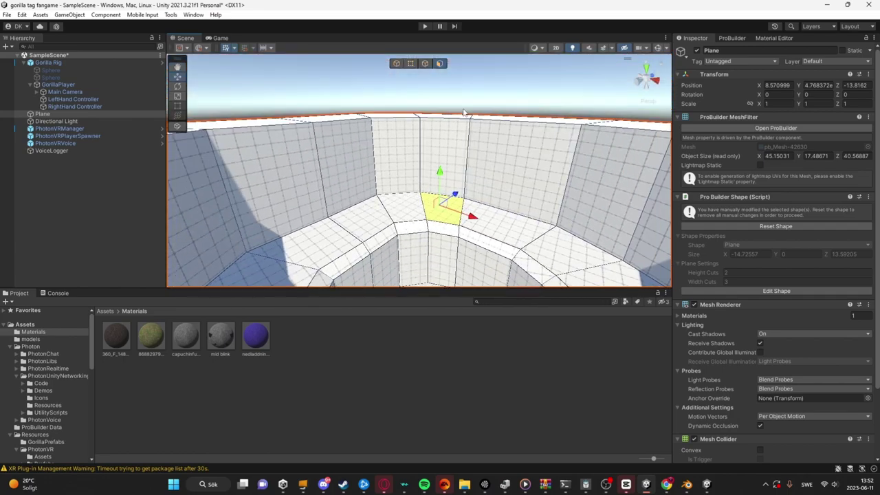
right_drag(443, 83, 343, 173)
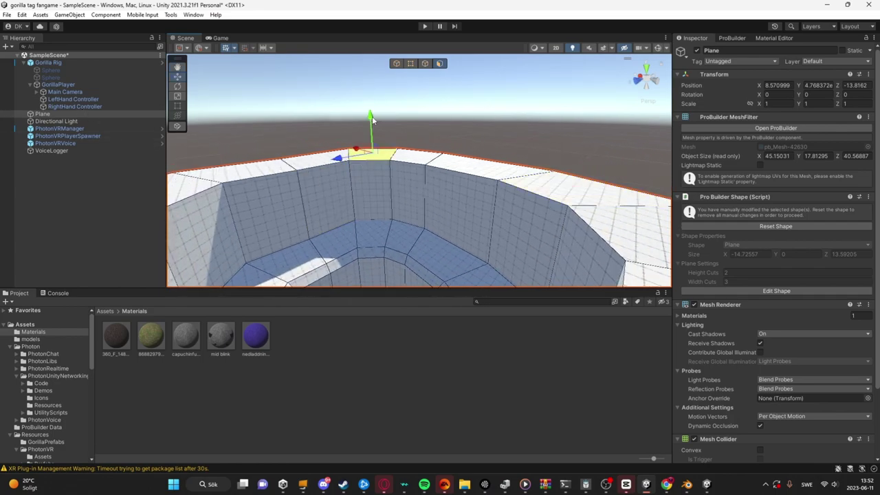
right_drag(385, 136, 372, 162)
right_drag(312, 131, 472, 208)
click(508, 206)
click(481, 359)
Try selecting several pit wall and floor faces, then clear the selection.
click(497, 177)
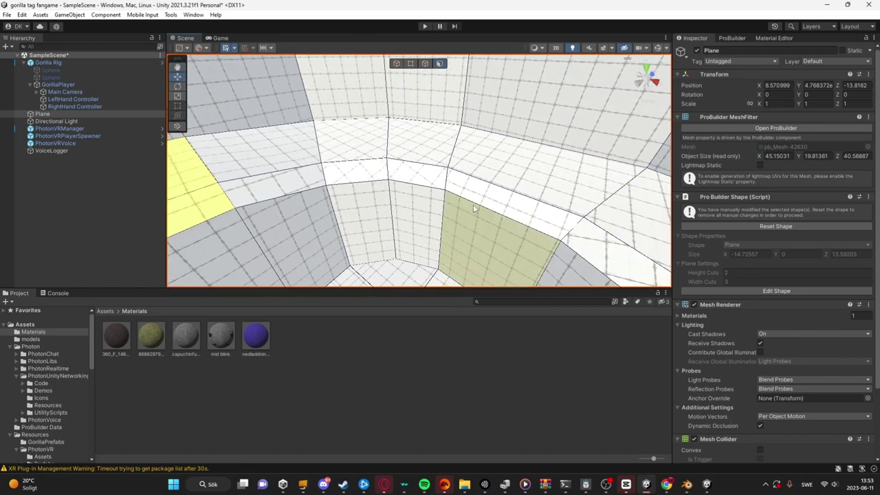
click(473, 207)
click(522, 199)
click(522, 145)
right_drag(522, 145, 409, 239)
click(319, 227)
click(408, 239)
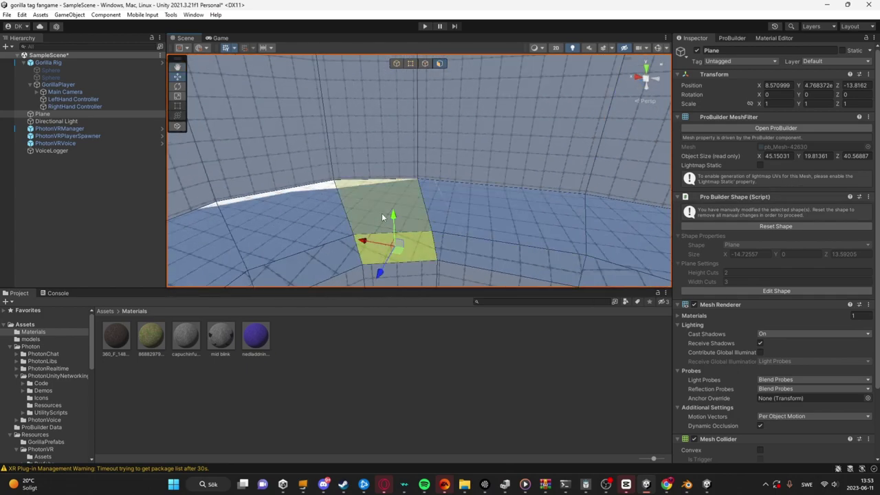
click(458, 373)
mouse_move(481, 220)
right_down()
mouse_move(534, 276)
mouse_move(467, 228)
mouse_move(417, 275)
mouse_move(464, 217)
right_up()
Select the nine pit floor faces and apply the dark dirt material from the palette.
click(417, 275)
shift+click(467, 234)
shift+click(396, 234)
shift+click(337, 220)
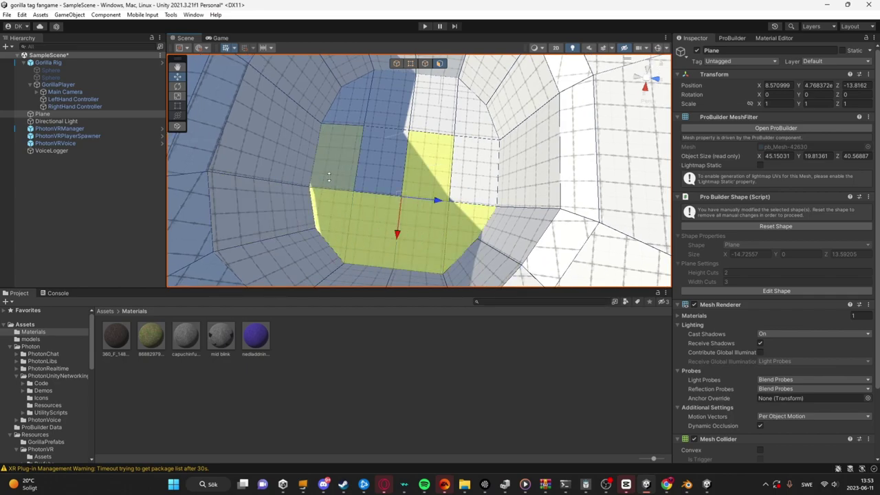
shift+click(337, 158)
shift+click(384, 161)
shift+click(446, 168)
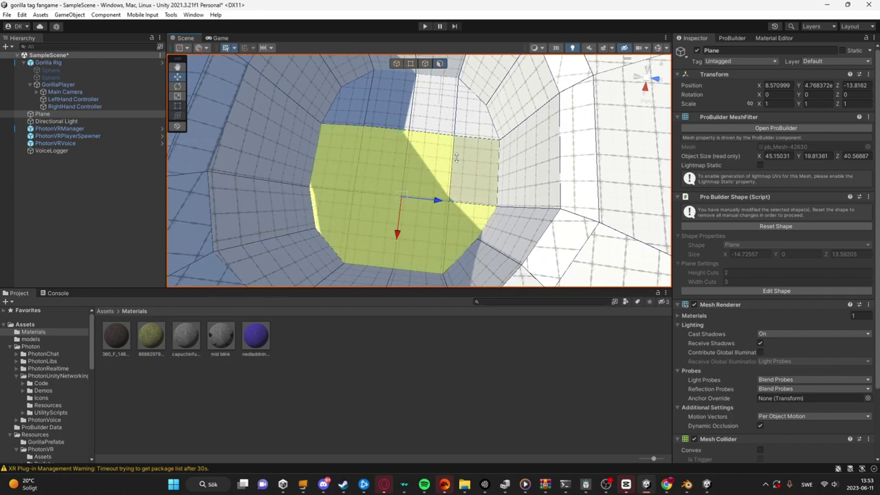
shift+click(450, 103)
shift+click(391, 115)
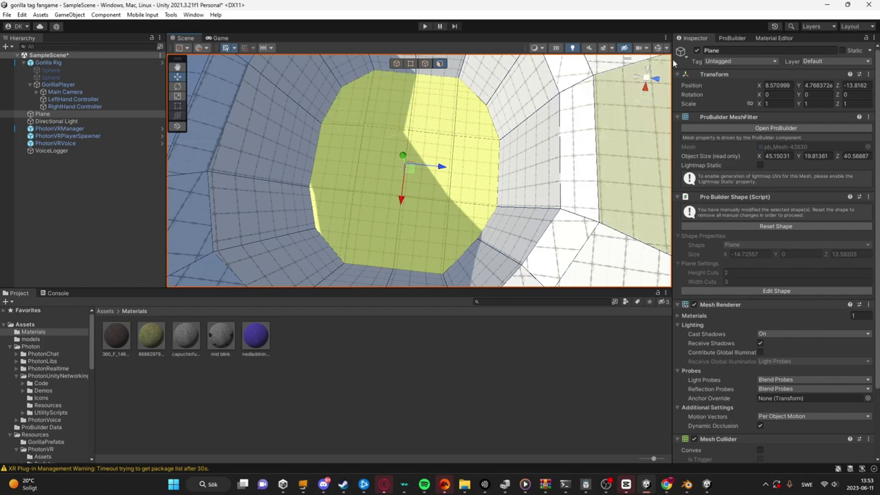
click(764, 39)
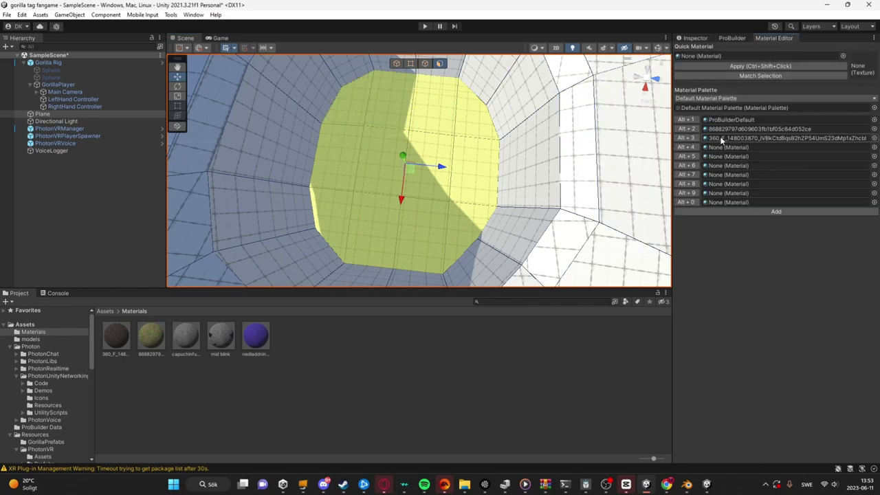
click(691, 138)
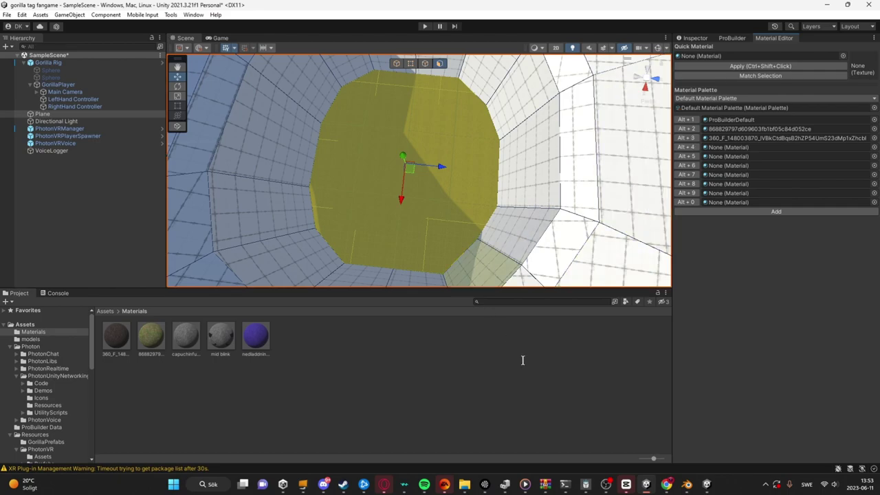
Select the pit floor face and apply the grass material to it instead.
click(547, 380)
alt+drag(404, 247, 445, 198)
click(445, 198)
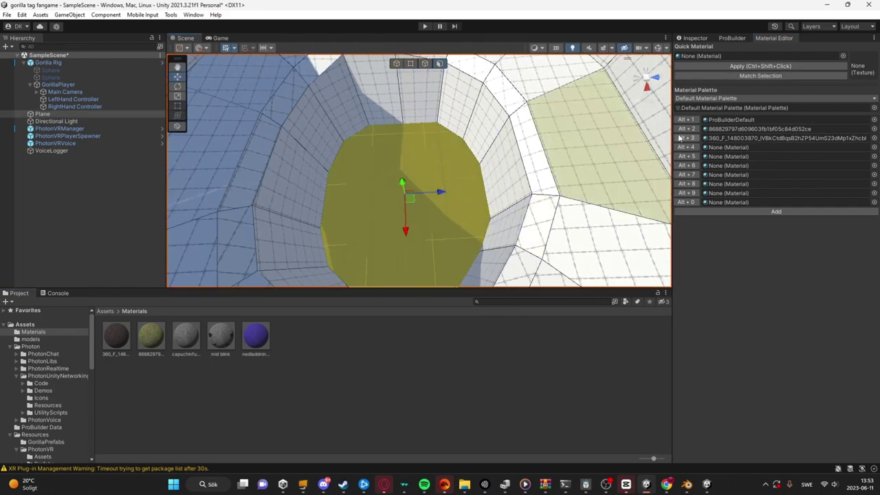
click(685, 129)
alt+drag(454, 254, 440, 242)
scroll(449, 240, up, 3)
scroll(412, 206, down, 5)
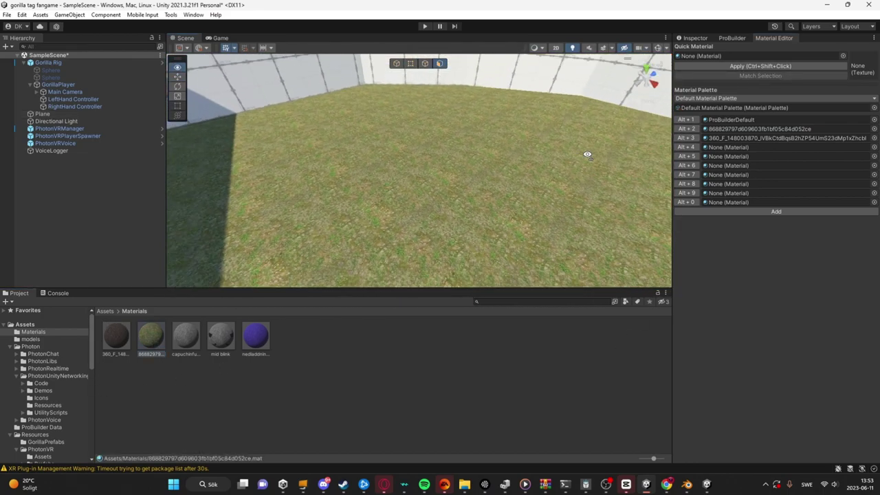
Set the grass material's tiling X and Y to 0.5.
alt+drag(412, 206, 609, 180)
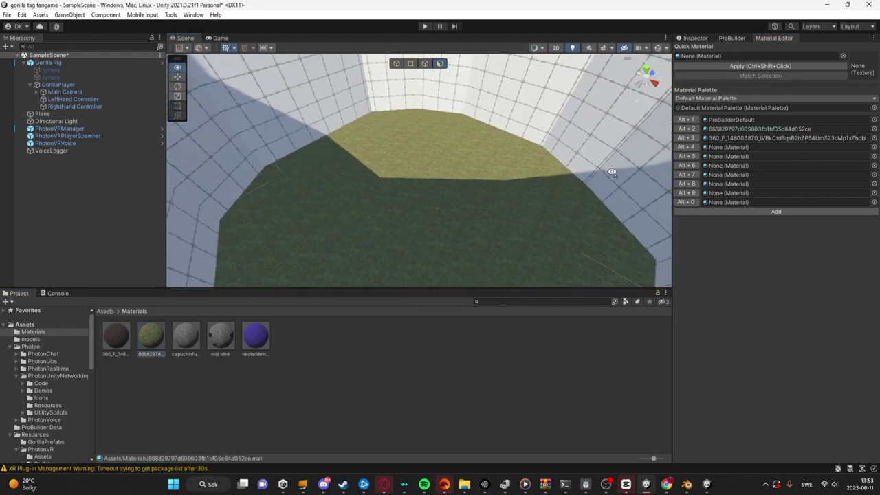
click(704, 40)
text(0)
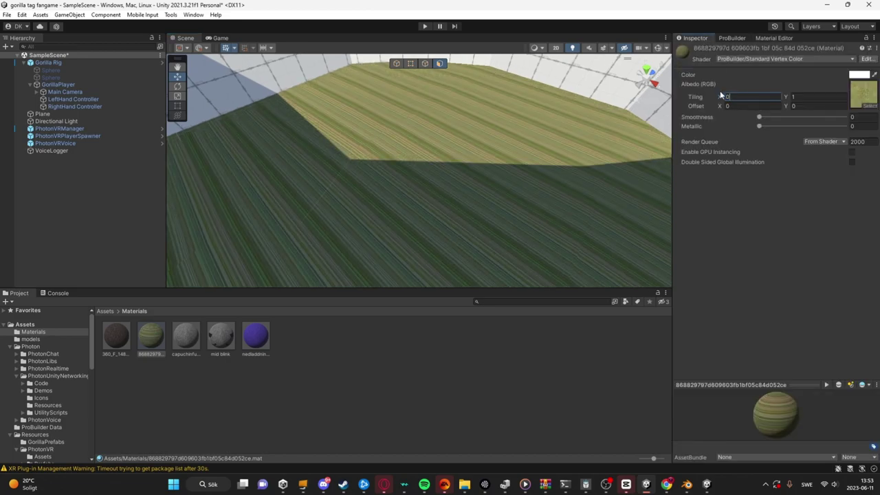
text(.5)
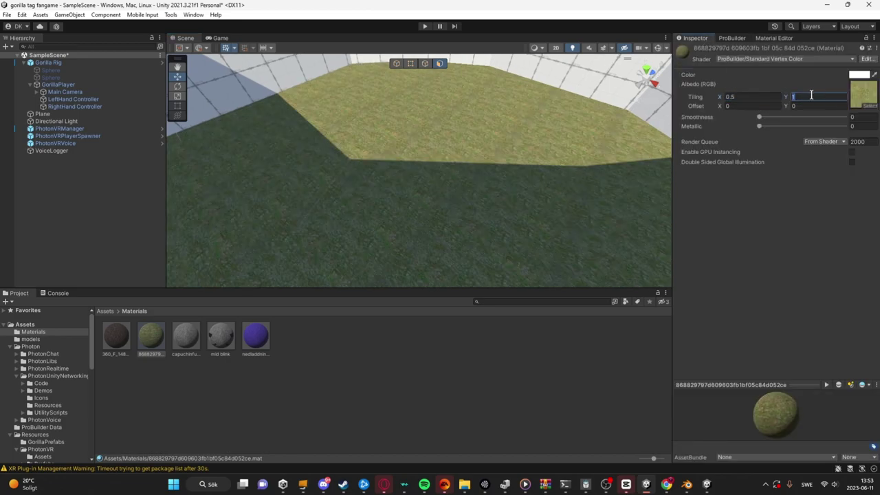
text(0.5)
right_drag(344, 137, 349, 169)
key(w)
click(727, 40)
click(684, 38)
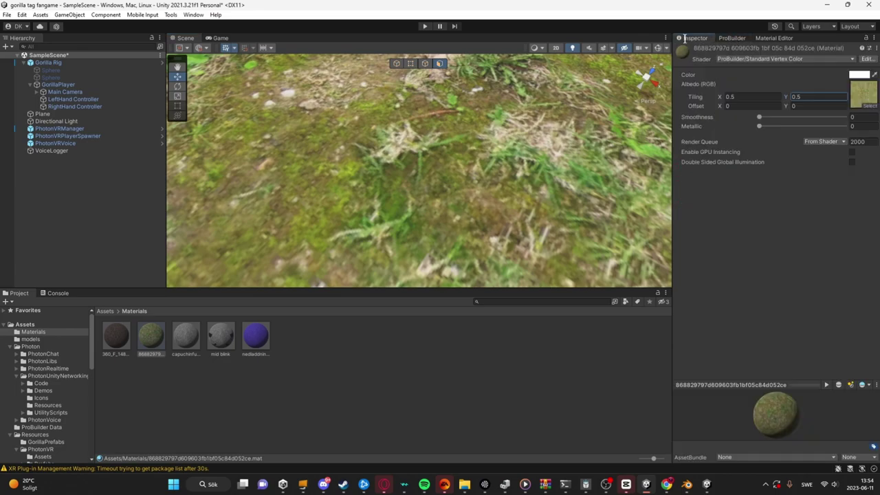
Set the grass texture's Filter Mode to Point (no filter).
click(868, 97)
click(149, 341)
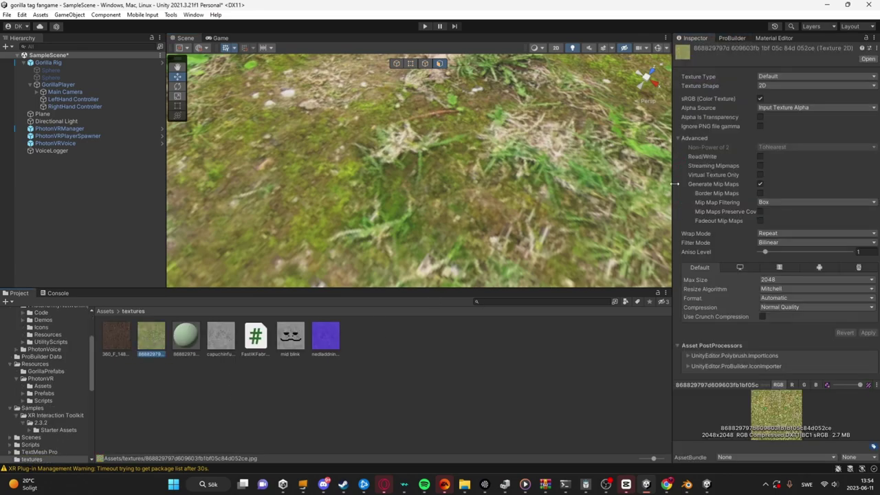
click(763, 244)
click(780, 245)
click(779, 244)
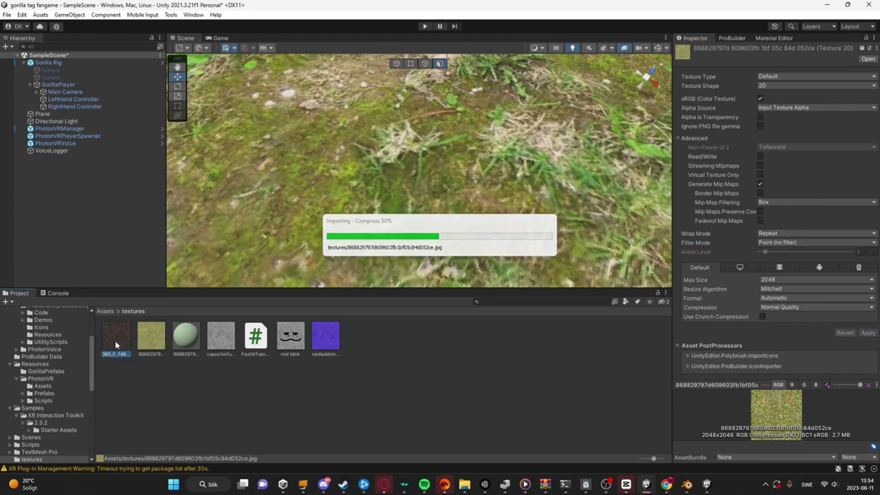
click(768, 242)
click(771, 252)
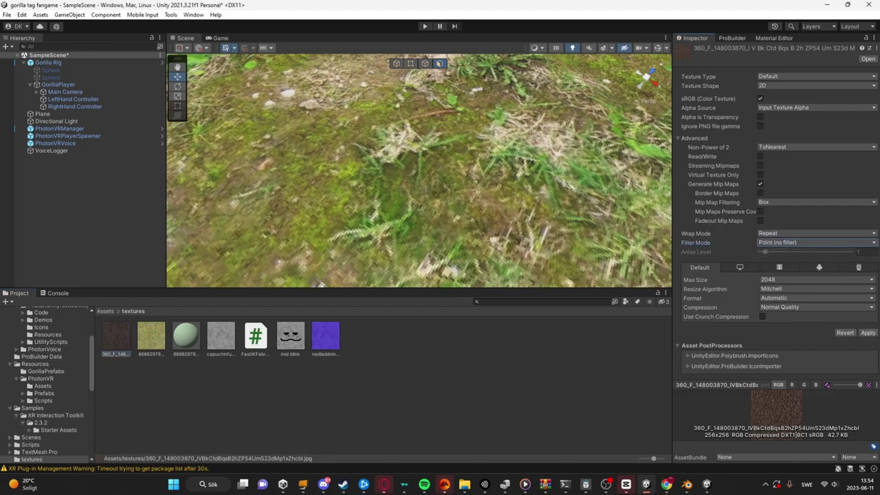
click(741, 38)
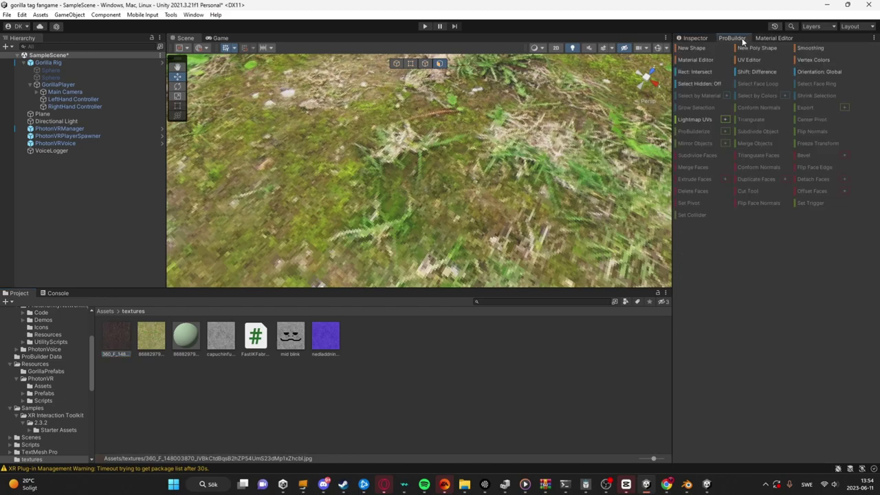
Select the bowl's floor, upper and right ring faces and apply the grass material.
drag(358, 296, 357, 313)
scroll(330, 249, down, 10)
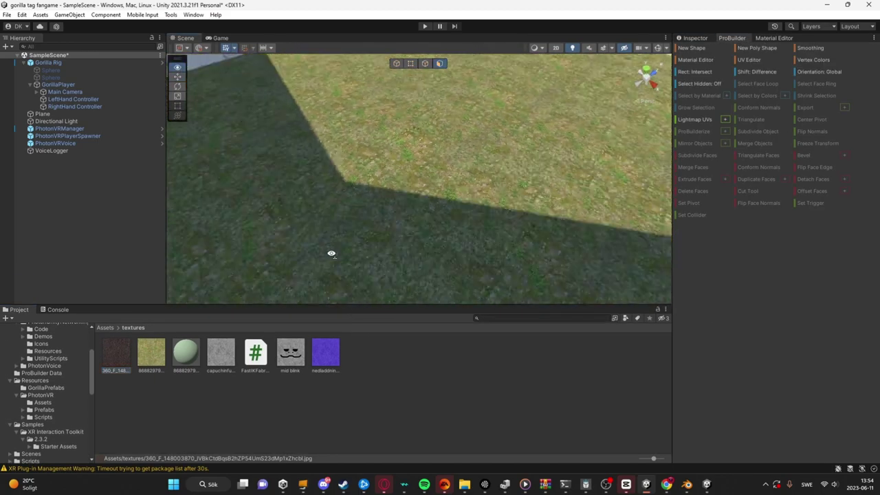
click(305, 232)
scroll(359, 210, up, 3)
shift+click(363, 148)
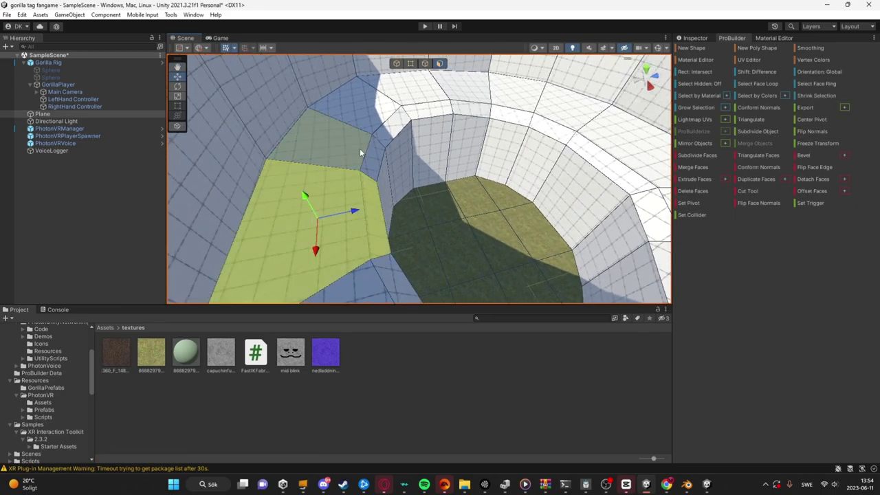
shift+click(389, 125)
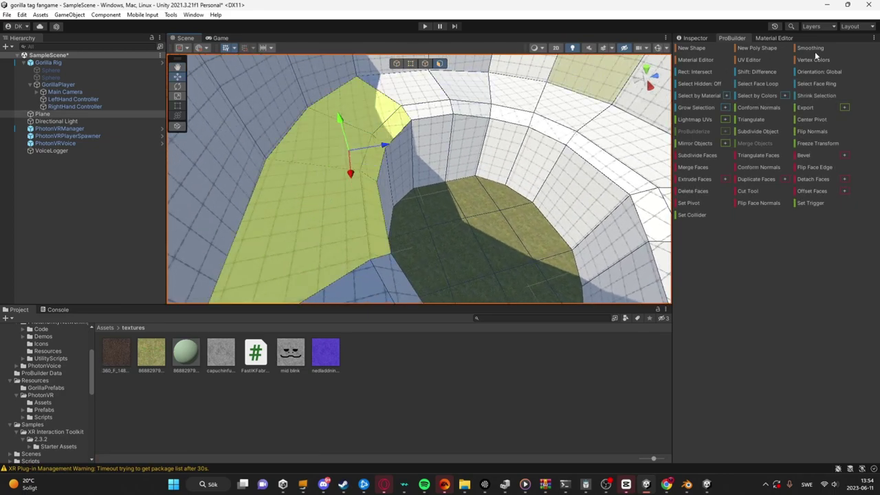
click(774, 38)
shift+click(423, 83)
shift+click(464, 80)
shift+click(485, 104)
shift+click(526, 96)
shift+click(567, 114)
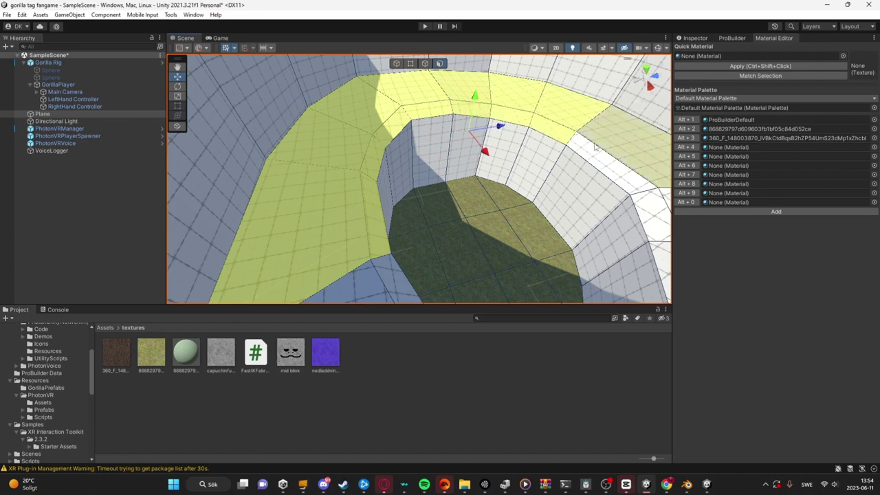
key(f)
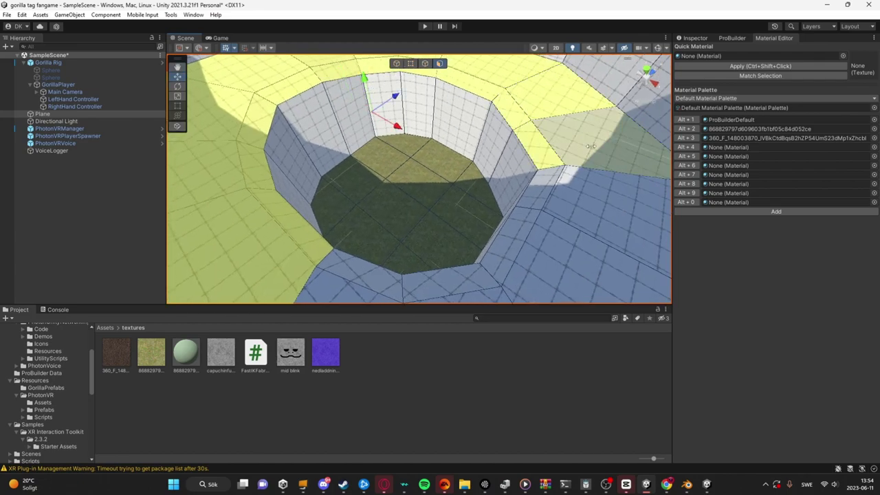
shift+click(587, 146)
shift+click(601, 220)
shift+click(523, 226)
shift+click(577, 271)
alt+drag(578, 271, 433, 284)
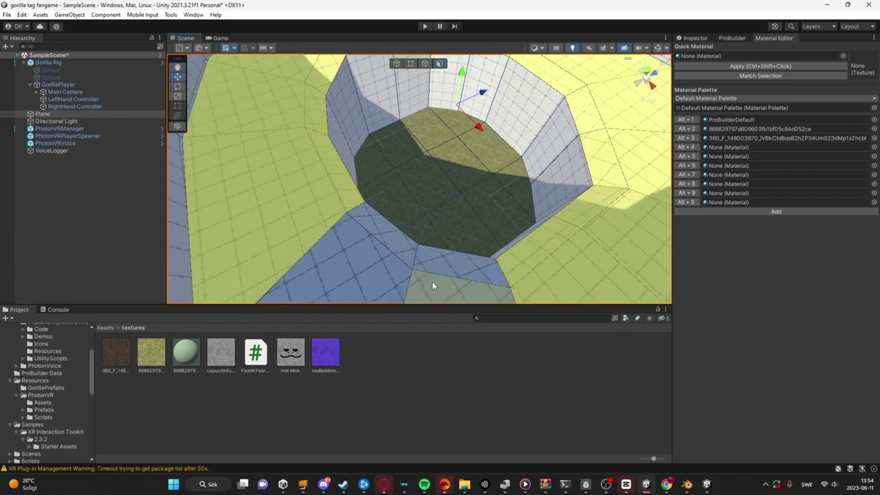
shift+click(433, 282)
shift+click(395, 266)
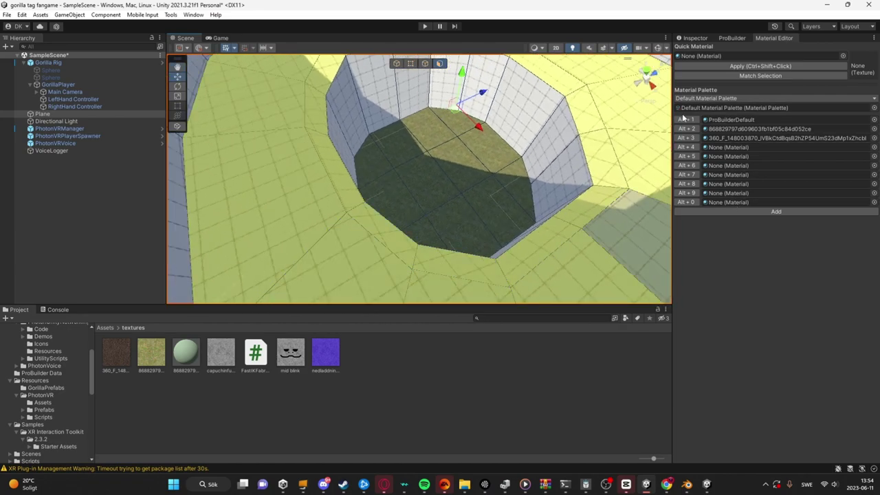
click(686, 129)
Select the remaining outer-ring faces all around the bowl and make them grass too.
alt+drag(626, 196, 446, 261)
click(445, 272)
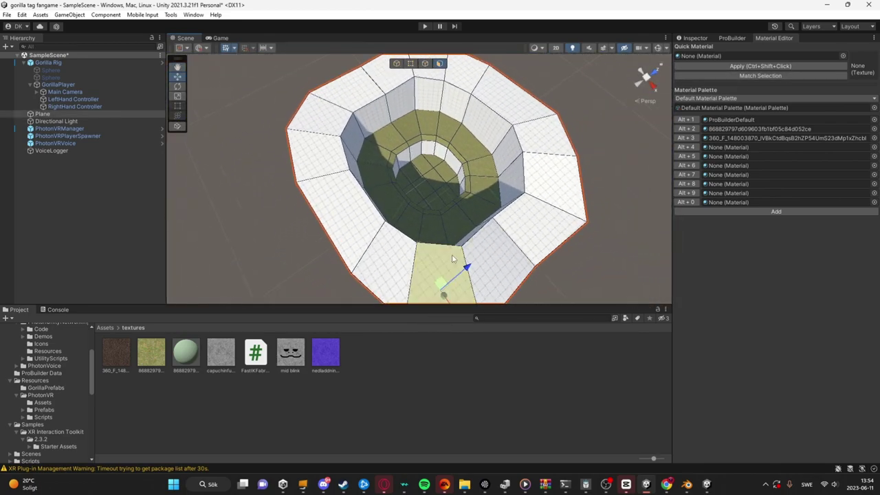
shift+click(503, 240)
shift+click(550, 234)
shift+click(554, 179)
shift+click(540, 120)
shift+click(488, 79)
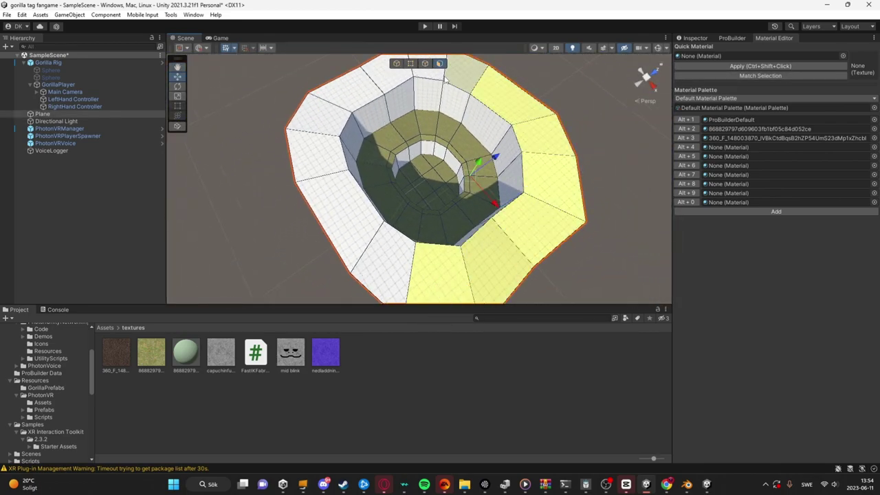
alt+drag(482, 79, 438, 78)
shift+click(445, 84)
shift+click(343, 149)
shift+click(351, 207)
shift+click(381, 272)
click(686, 129)
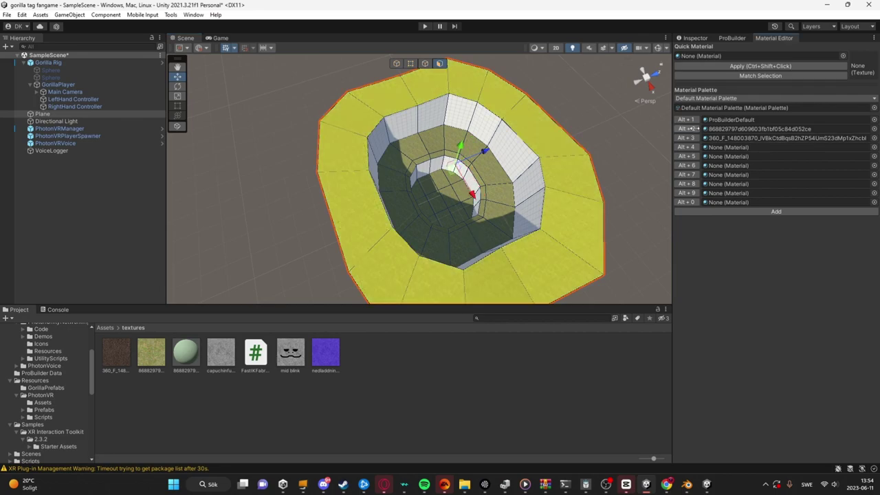
alt+drag(601, 319, 468, 264)
Select several ring wall faces and apply the brown dirt material to them.
scroll(467, 252, up, 5)
click(398, 236)
shift+click(468, 264)
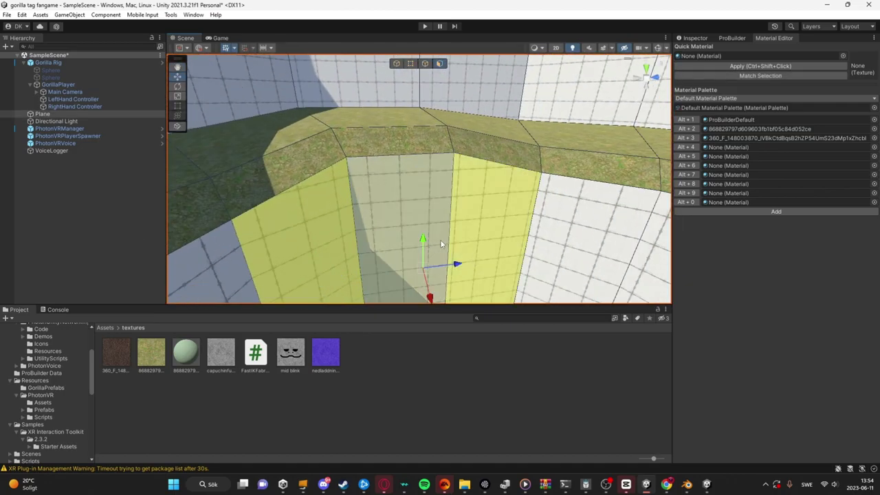
shift+click(406, 226)
alt+drag(554, 241, 617, 250)
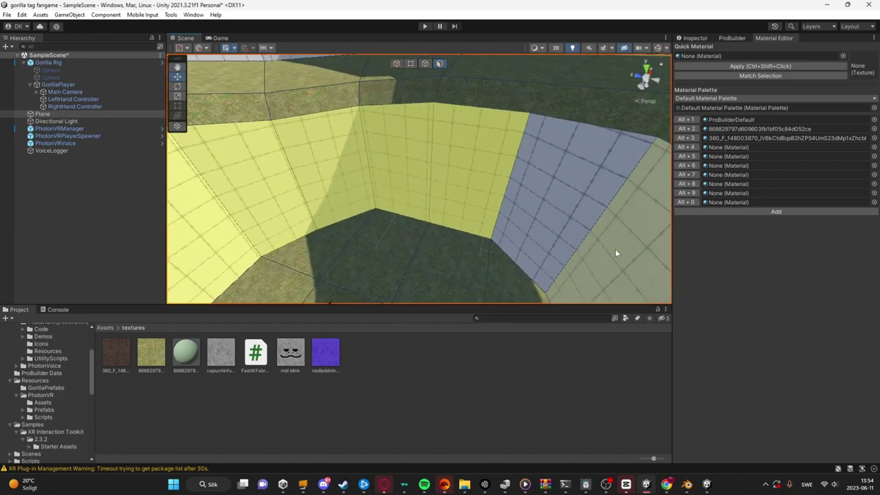
alt+drag(536, 231, 639, 261)
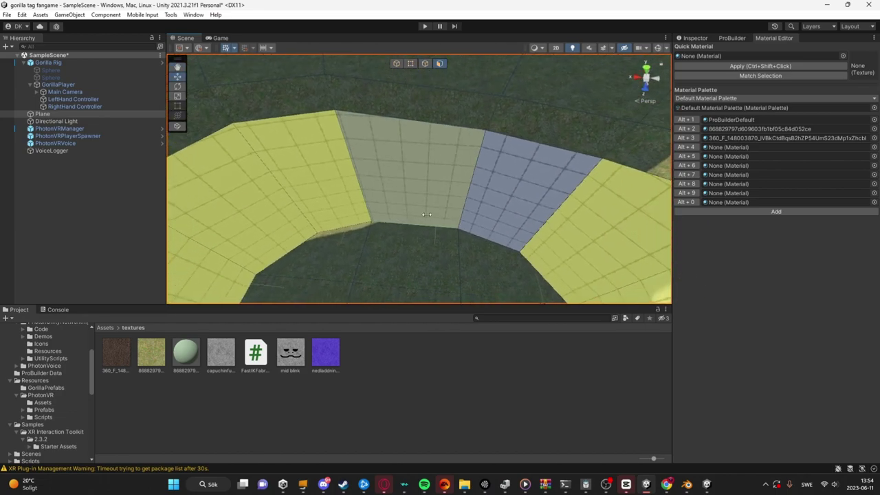
shift+click(405, 172)
shift+click(530, 186)
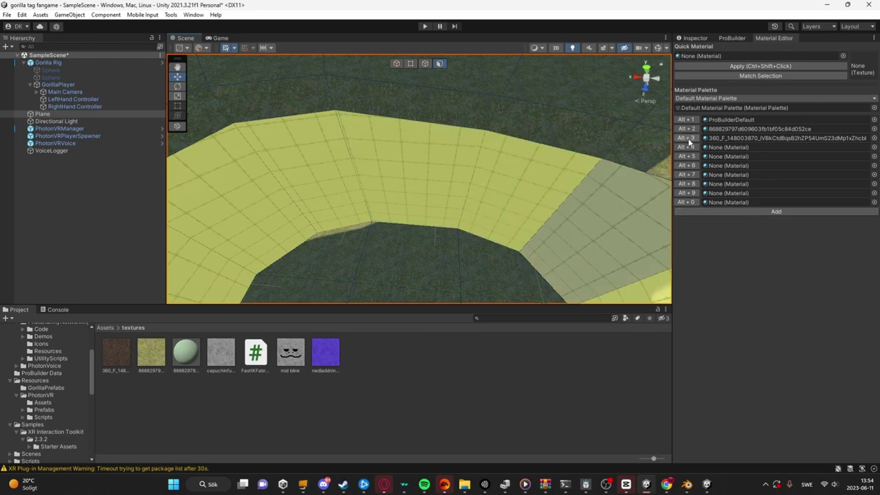
click(685, 138)
Give another ring wall face the brown dirt material as well.
click(447, 220)
alt+drag(447, 220, 426, 155)
click(431, 152)
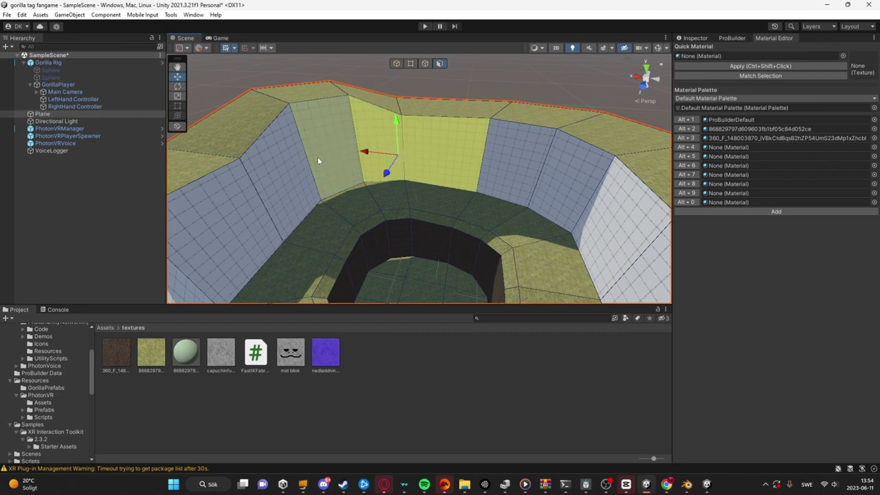
alt+drag(276, 179, 341, 175)
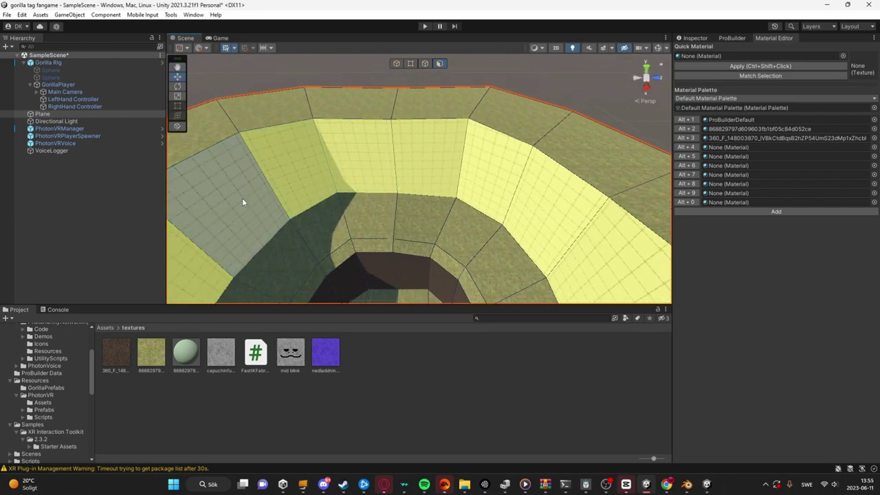
click(687, 137)
Switch ProBuilder back to Object selection mode for editing whole objects.
alt+drag(460, 261, 420, 227)
alt+drag(399, 185, 360, 243)
click(351, 244)
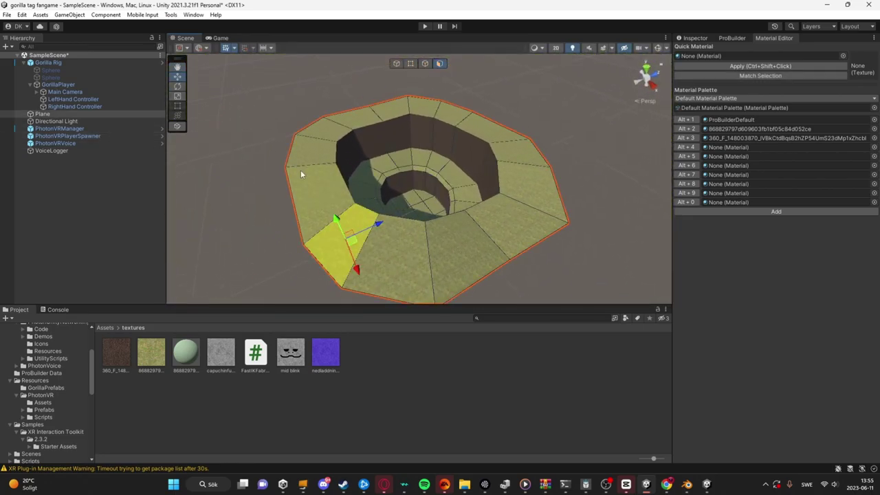
click(396, 63)
alt+drag(425, 114, 441, 393)
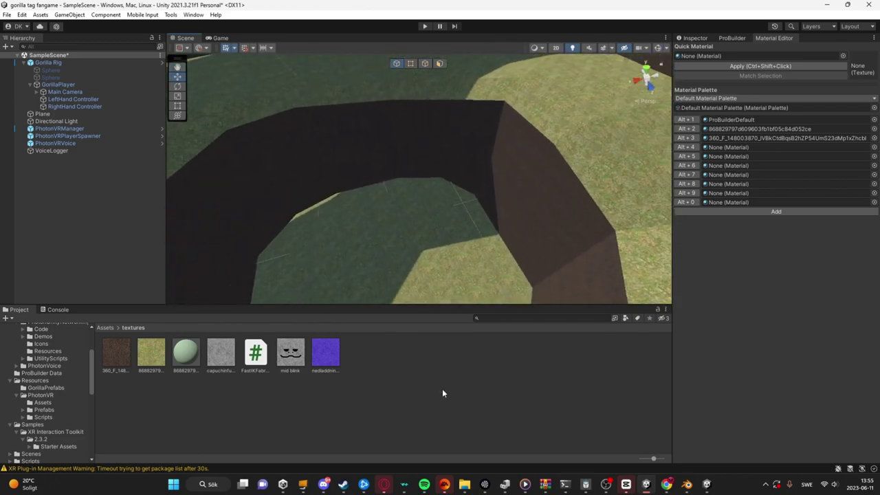
Dismiss the Project context menu, view the apees server in Discord, then return to Unity.
right_click(369, 356)
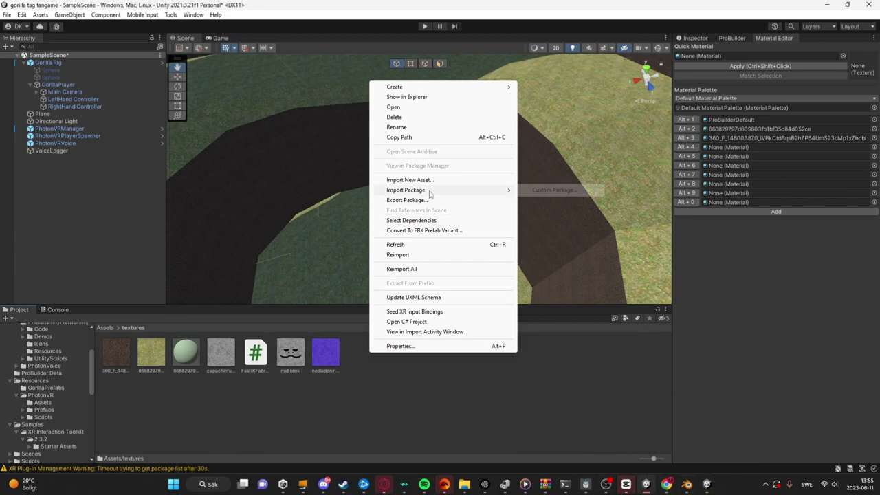
click(452, 456)
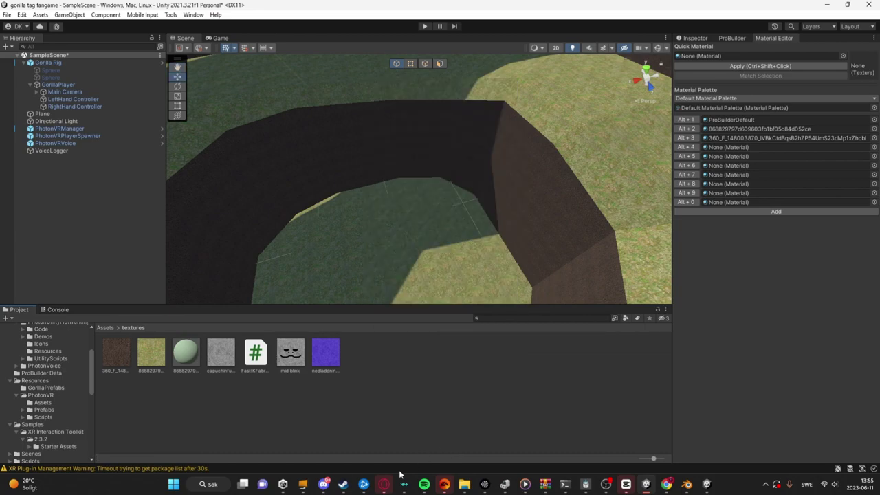
click(328, 481)
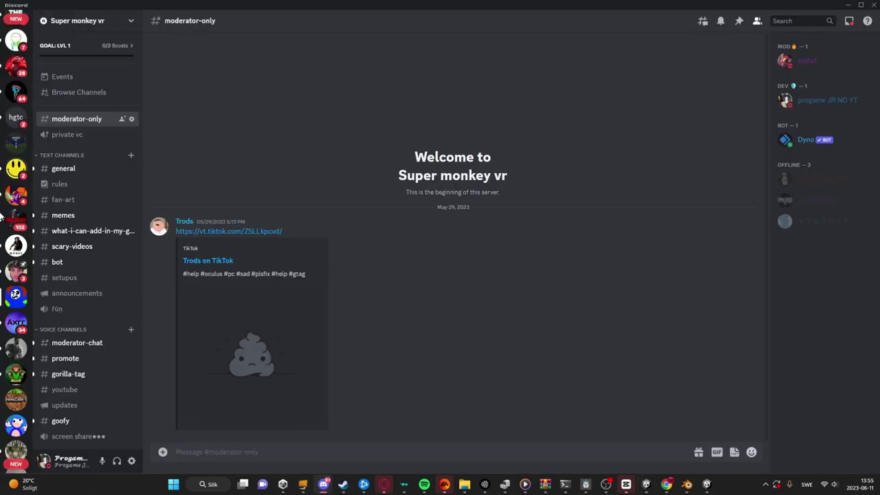
click(11, 142)
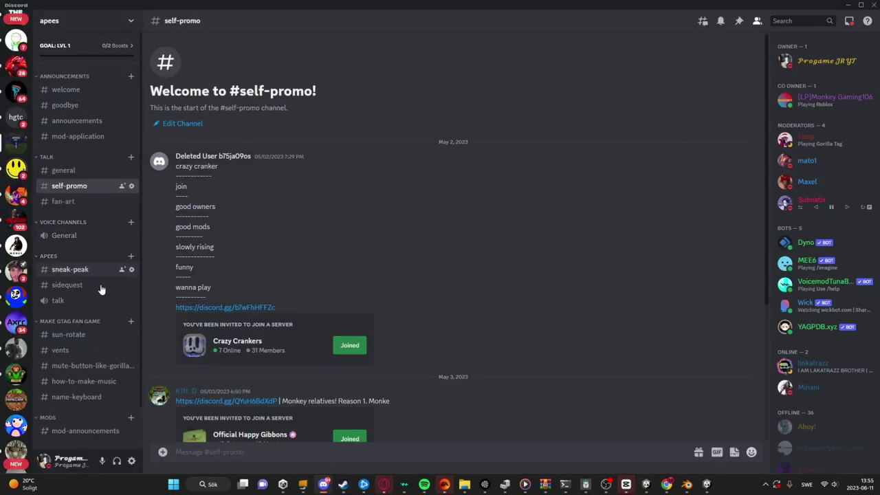
click(851, 6)
Import the custom package name keyboard.unitypackage from Downloads, found by searching 'kayy'.
right_click(447, 352)
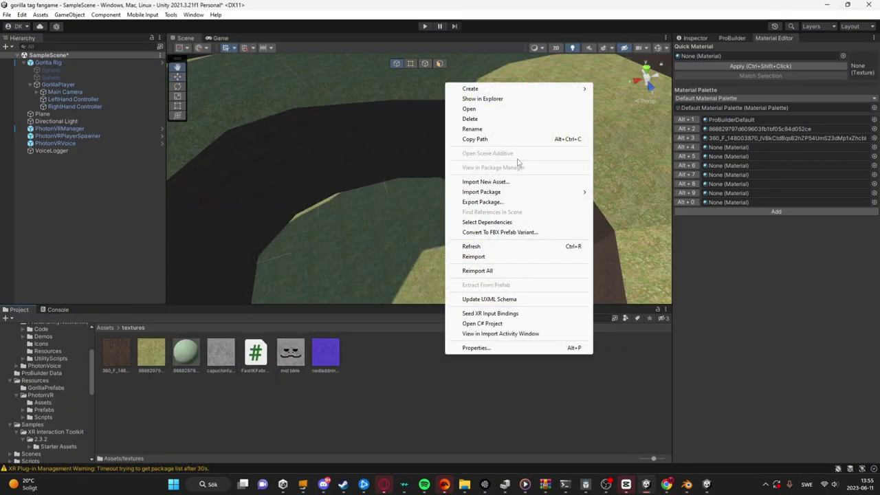
mouse_move(501, 195)
click(610, 192)
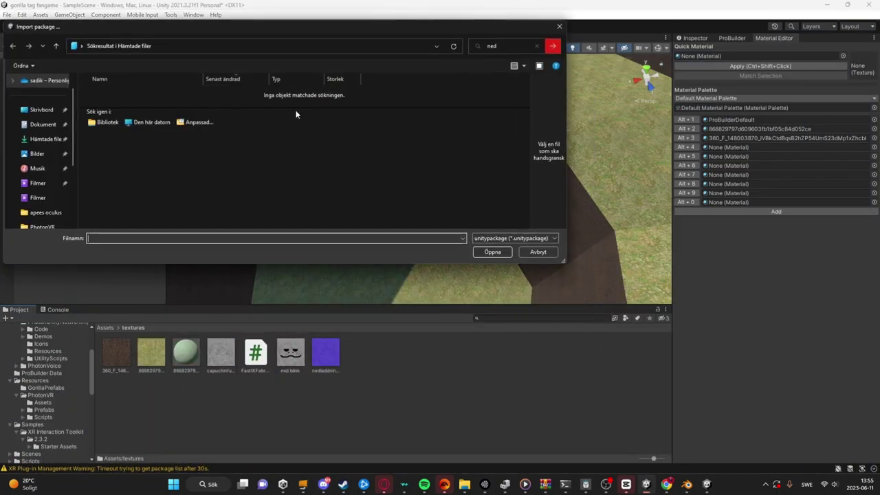
click(39, 139)
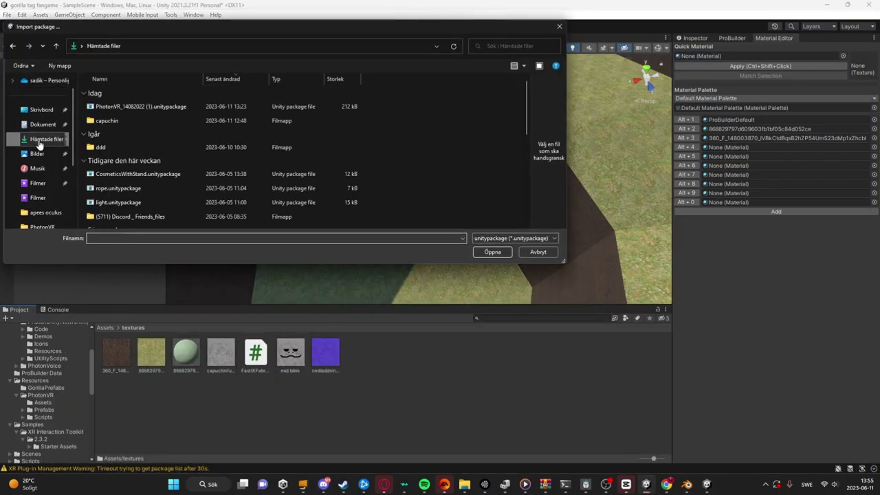
click(503, 47)
text(ka)
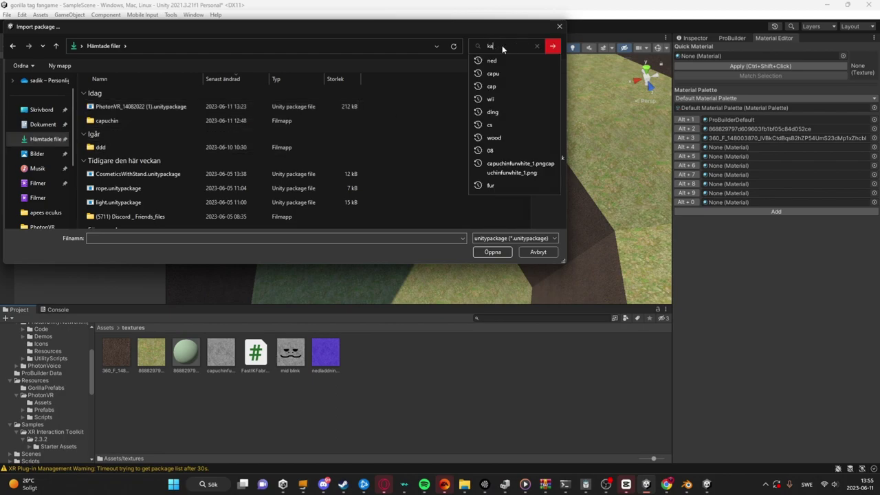
text(y)
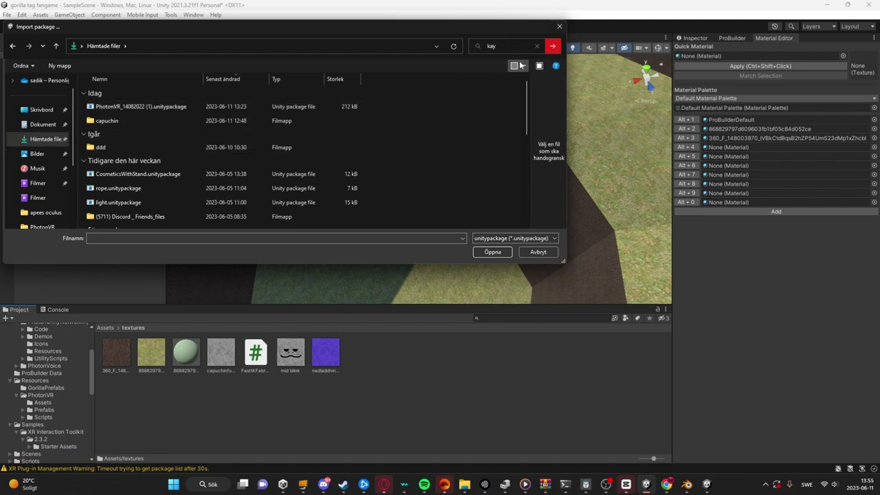
text(y)
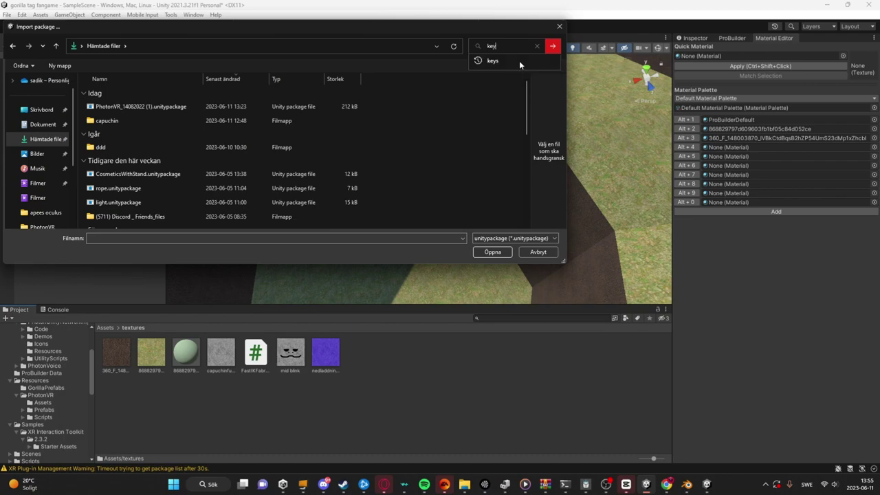
click(330, 106)
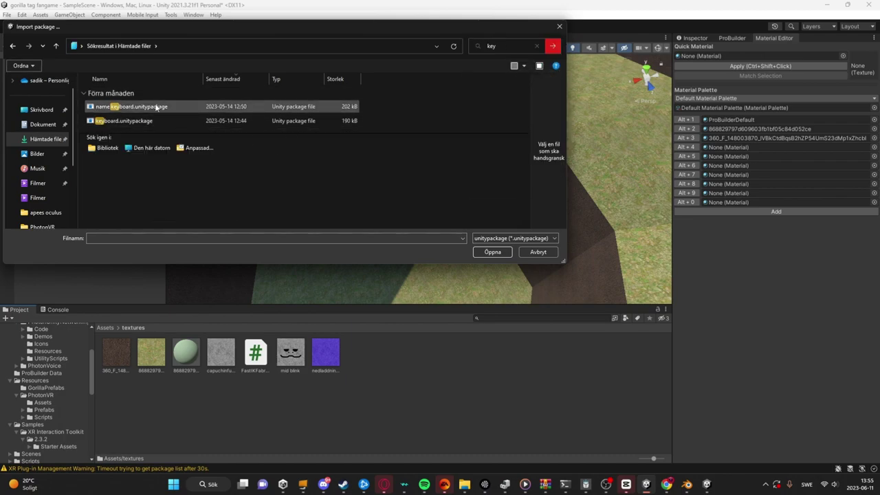
click(492, 252)
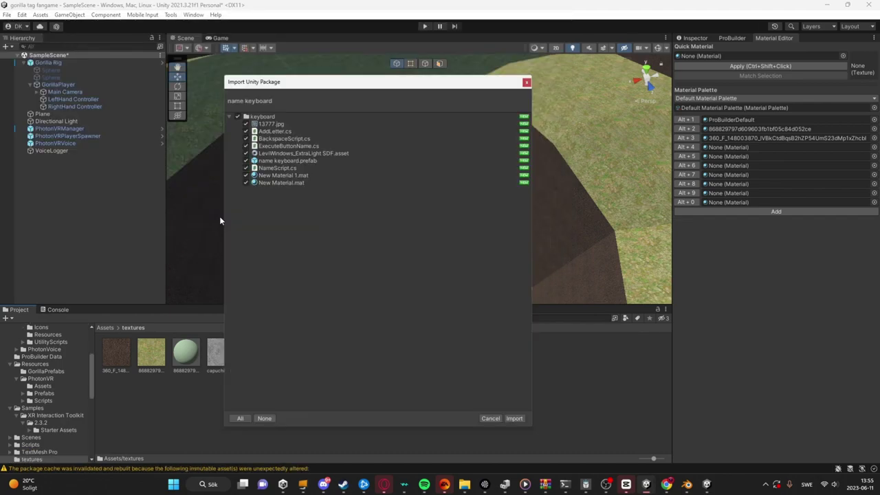
Import all the keyboard package assets and check the resulting compile errors.
click(523, 418)
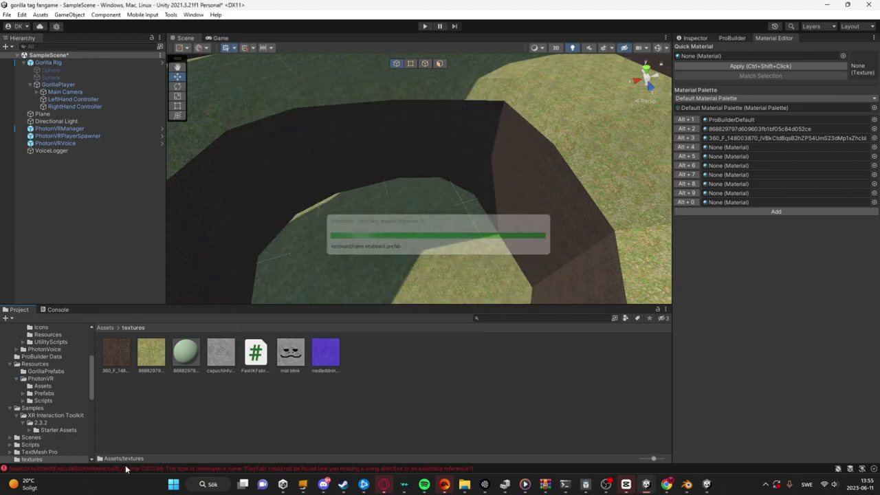
click(51, 310)
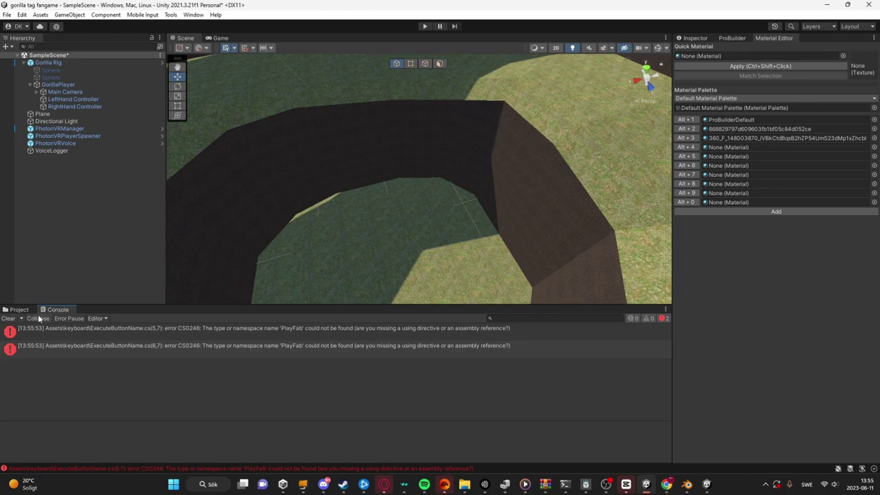
click(11, 310)
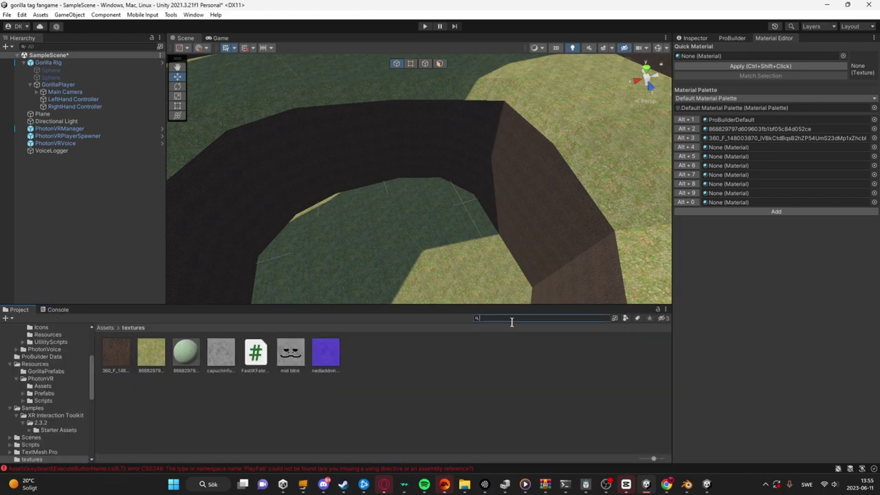
Delete the PlayFab-dependent ExecuteButtonName.cs script and clear the search to show Assets.
text(ex)
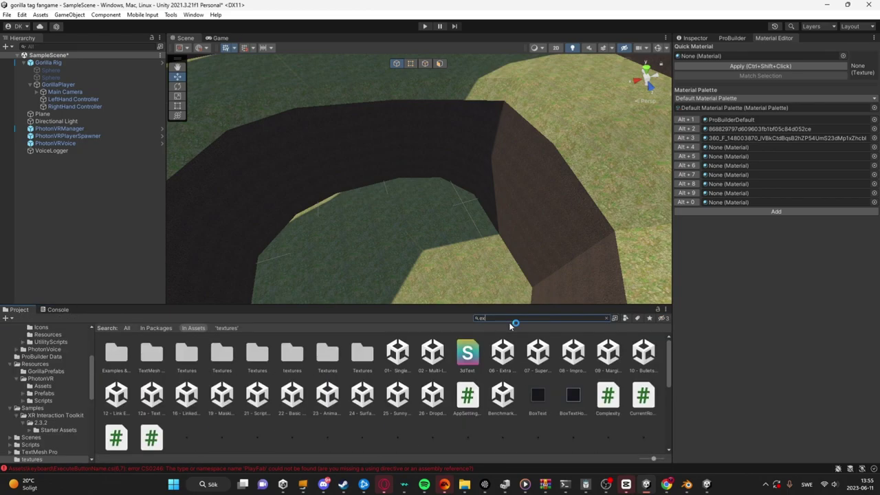
text(u)
key(BackSpace)
mouse_move(543, 481)
scroll(375, 426, down, 3)
scroll(9, 417, up, 5)
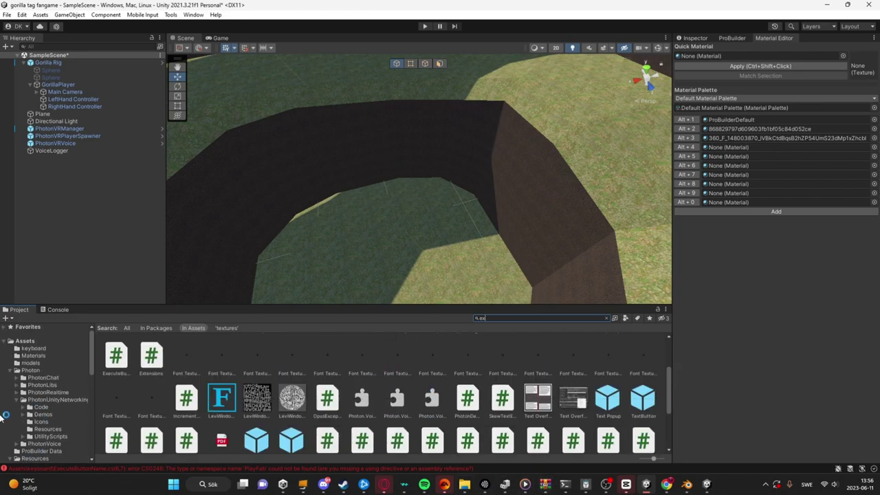
right_click(114, 363)
click(138, 122)
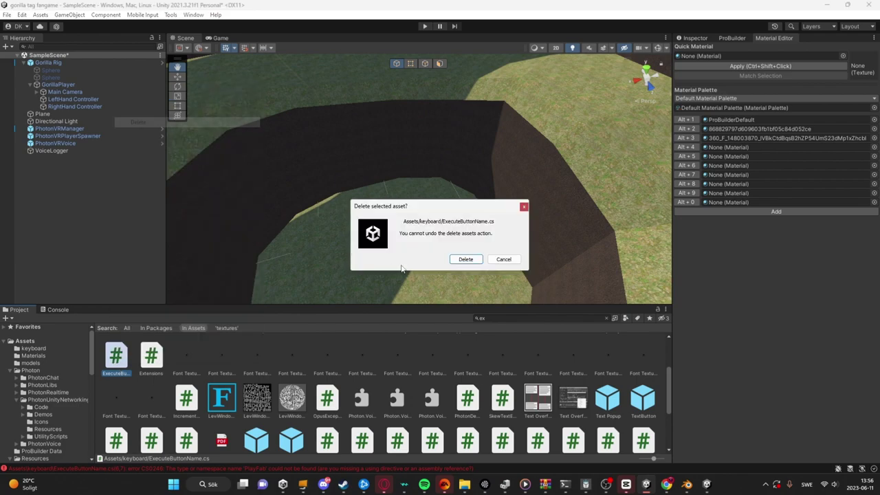
click(466, 259)
scroll(3, 358, down, 4)
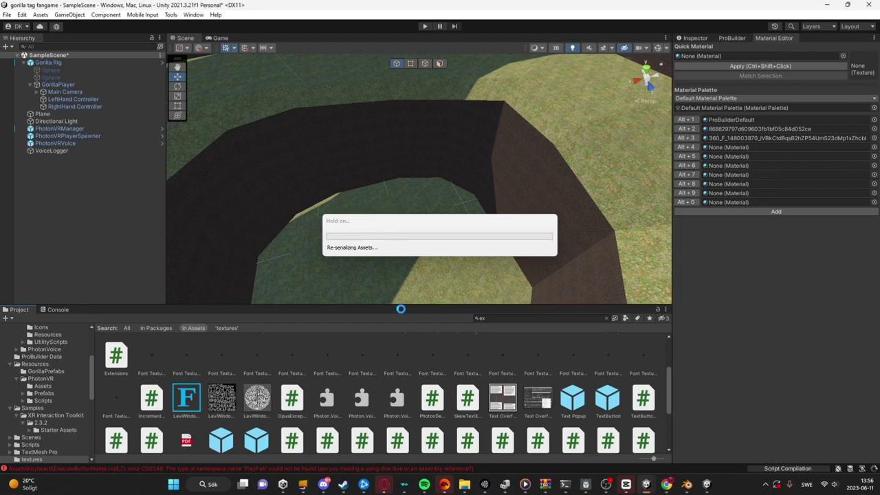
scroll(38, 336, up, 5)
click(42, 341)
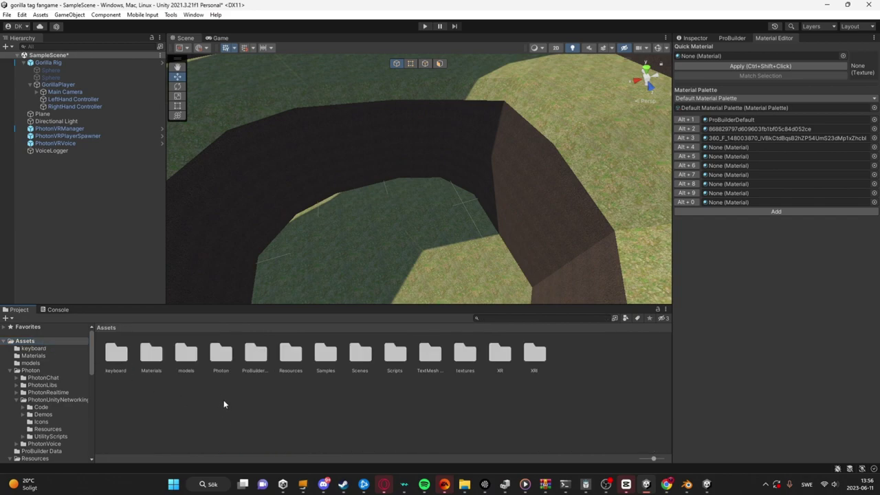
Open the keyboard folder and frame the newly placed name keyboard prefab in the Scene.
click(118, 358)
double_click(124, 363)
right_drag(241, 283, 418, 273)
click(282, 181)
key(f)
right_drag(315, 277, 385, 275)
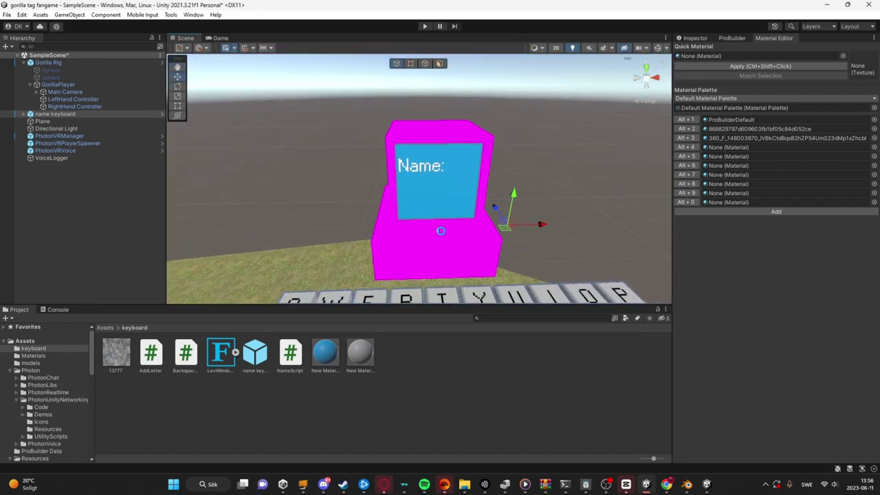
Give the keyboard base and Name box the 13777 stone texture and the Name screen blue.
drag(440, 230, 416, 252)
right_drag(416, 253, 440, 268)
drag(151, 352, 234, 209)
key(f)
drag(360, 352, 340, 196)
right_drag(340, 195, 279, 205)
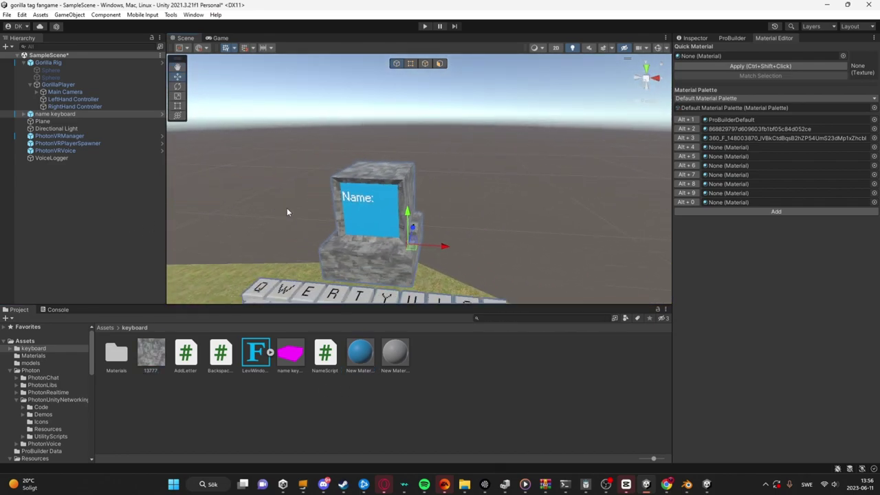
scroll(279, 205, down, 5)
Move the name keyboard across the arena onto the grass floor.
drag(451, 159, 421, 163)
right_drag(420, 163, 437, 156)
right_drag(404, 216, 464, 265)
drag(465, 265, 445, 232)
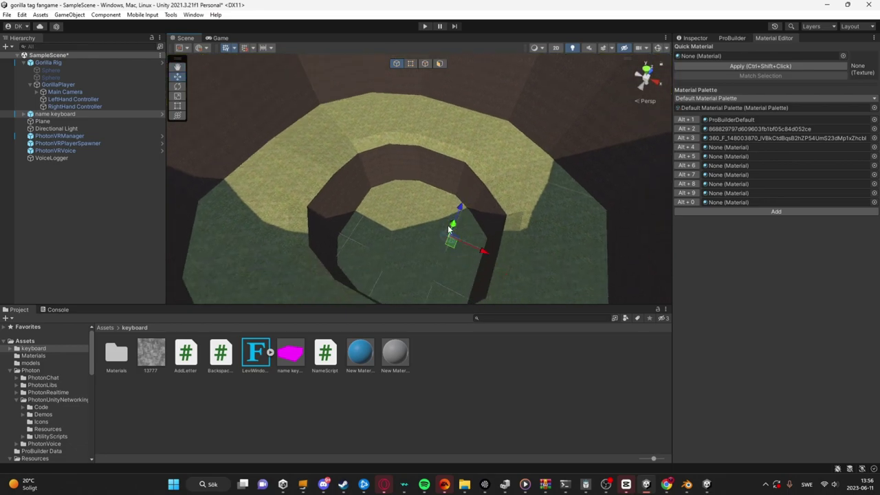
right_drag(452, 220, 466, 199)
drag(466, 200, 563, 180)
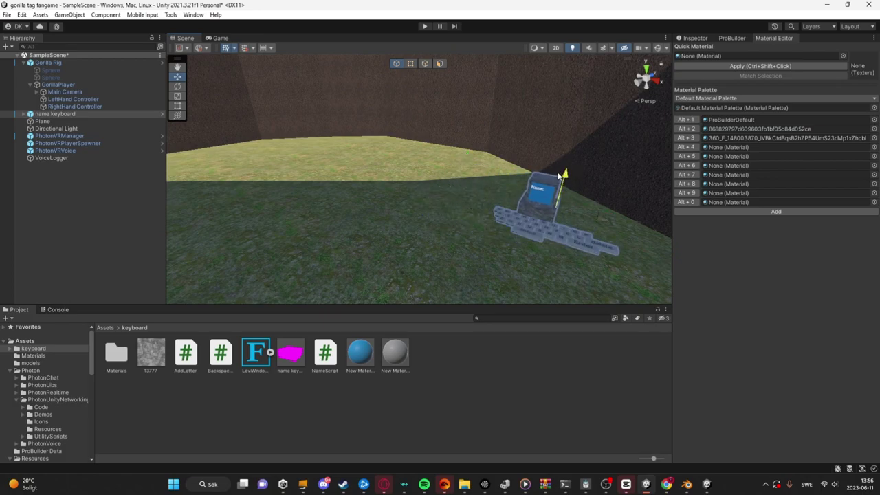
click(528, 258)
Inspect the placed keyboard, expanding its hierarchy and framing its Keys part.
right_drag(527, 258, 535, 160)
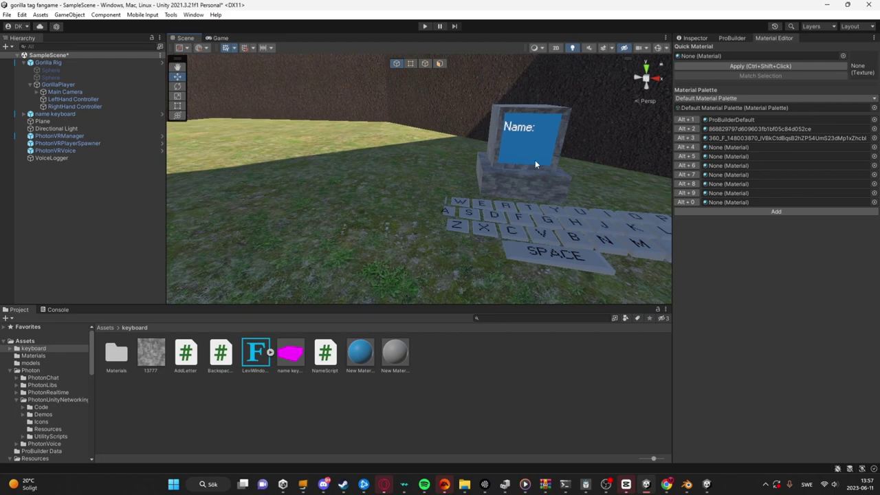
click(535, 159)
scroll(521, 147, up, 2)
scroll(521, 147, down, 3)
alt+drag(521, 147, 314, 202)
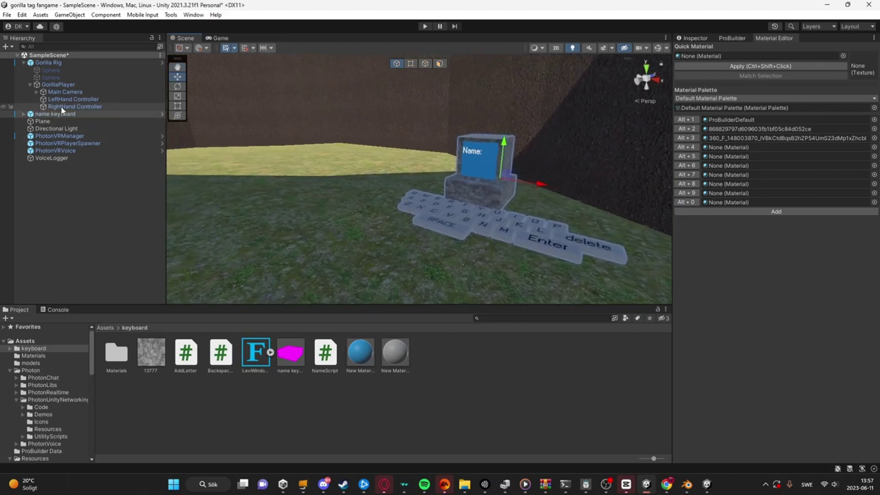
click(23, 113)
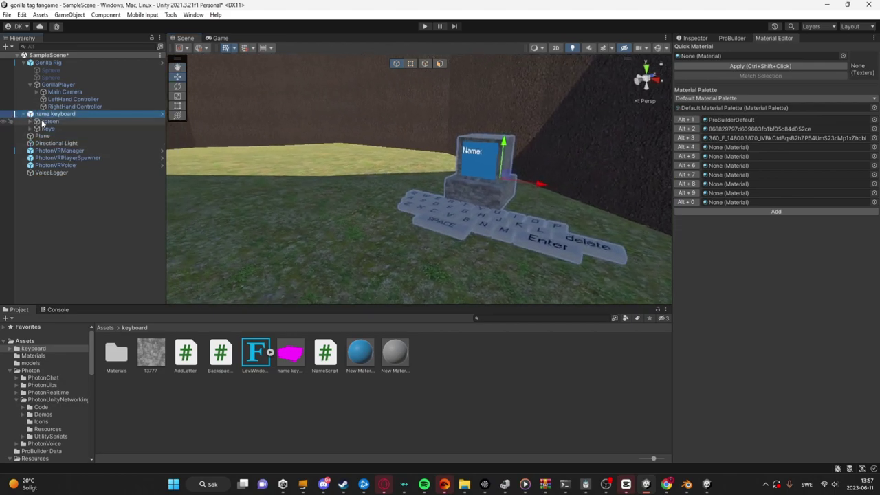
click(50, 129)
double_click(50, 129)
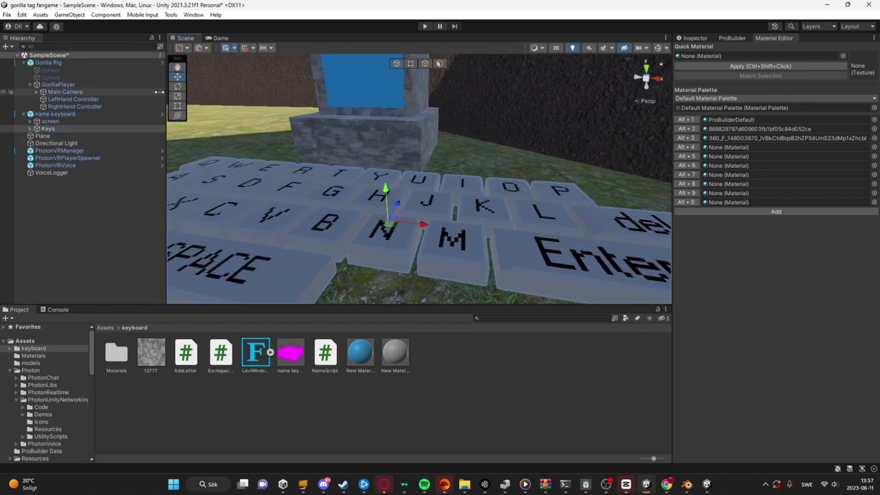
click(447, 435)
mouse_move(412, 307)
mouse_down()
mouse_move(412, 364)
mouse_move(428, 302)
mouse_up()
scroll(419, 206, down, 10)
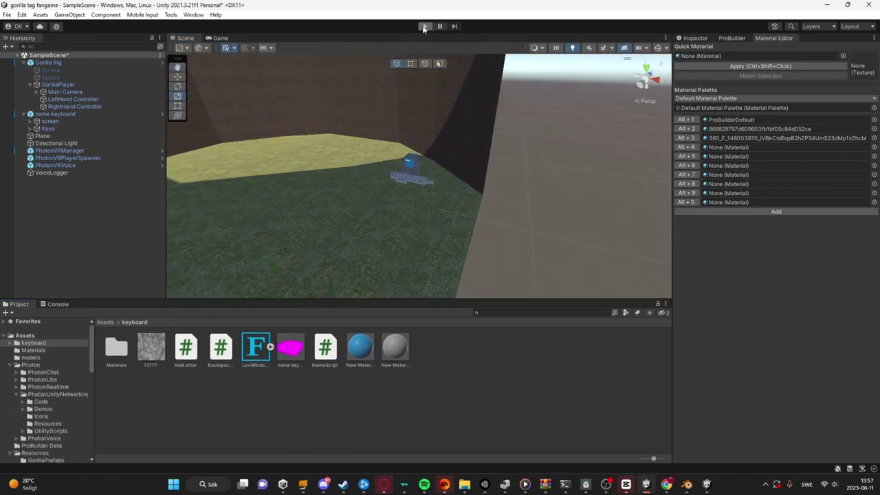
click(424, 27)
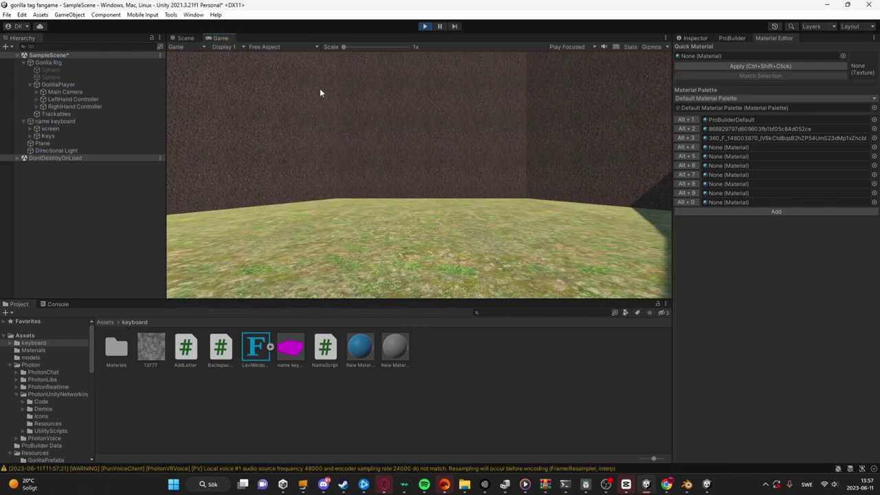
click(184, 38)
right_drag(295, 158, 171, 184)
click(52, 56)
double_click(53, 61)
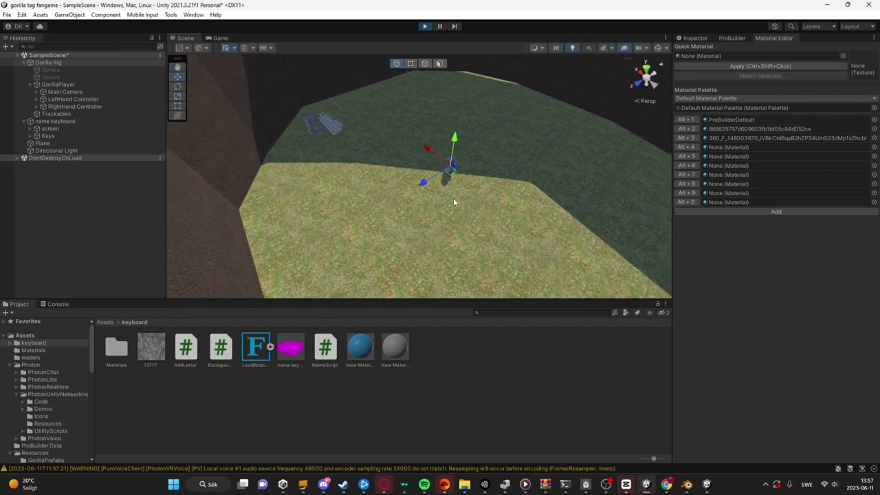
right_drag(346, 110, 474, 146)
alt+drag(478, 157, 297, 215)
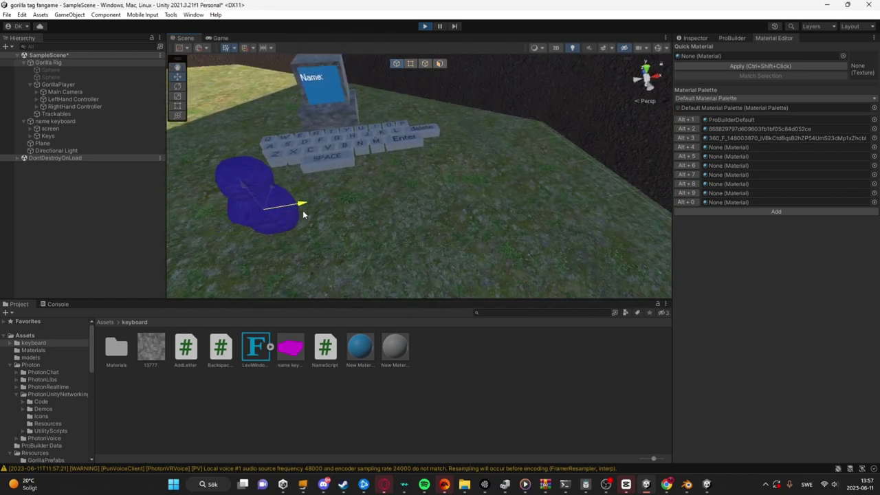
click(75, 107)
key(f)
drag(424, 185, 398, 203)
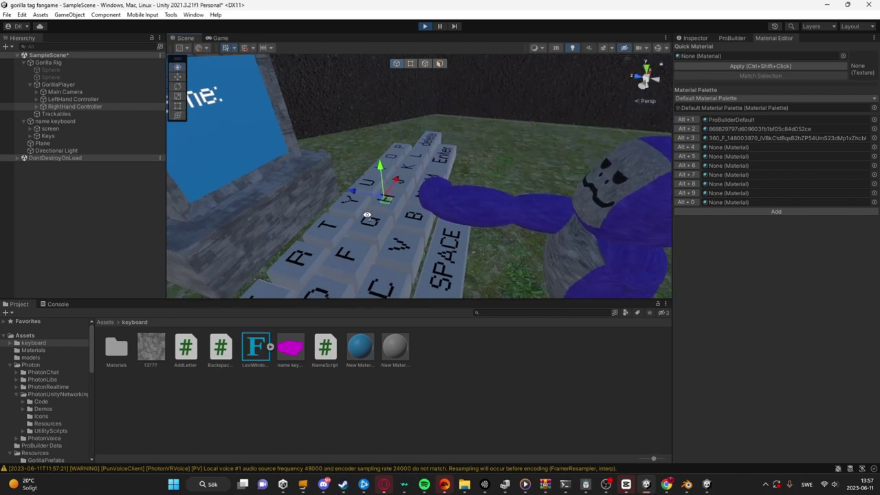
click(422, 28)
right_drag(299, 179, 385, 171)
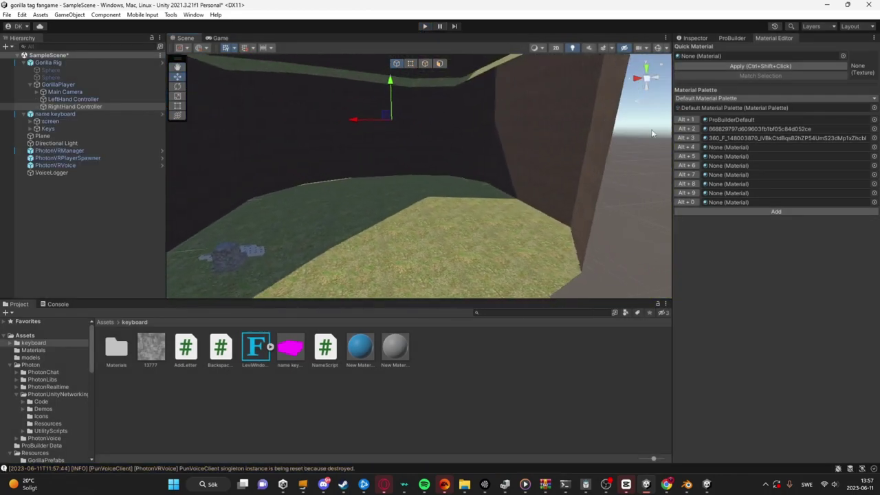
Add a trigger Sphere Collider with radius 0.06 to both LeftHand and RightHand Controllers.
right_drag(147, 126, 160, 93)
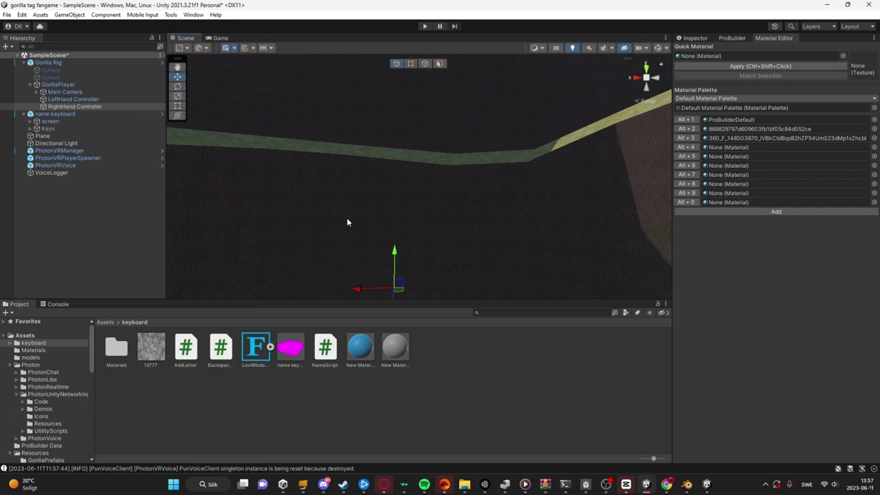
right_drag(355, 229, 347, 275)
ctrl+click(80, 100)
click(691, 39)
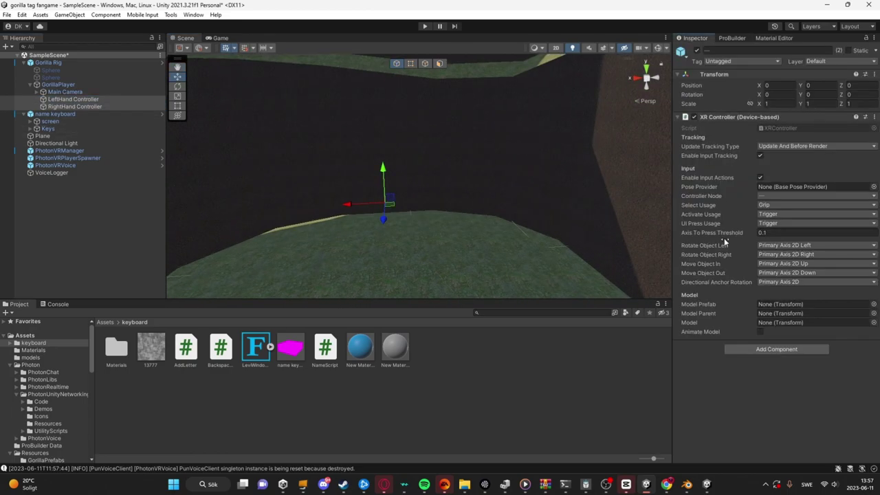
click(762, 349)
text(en)
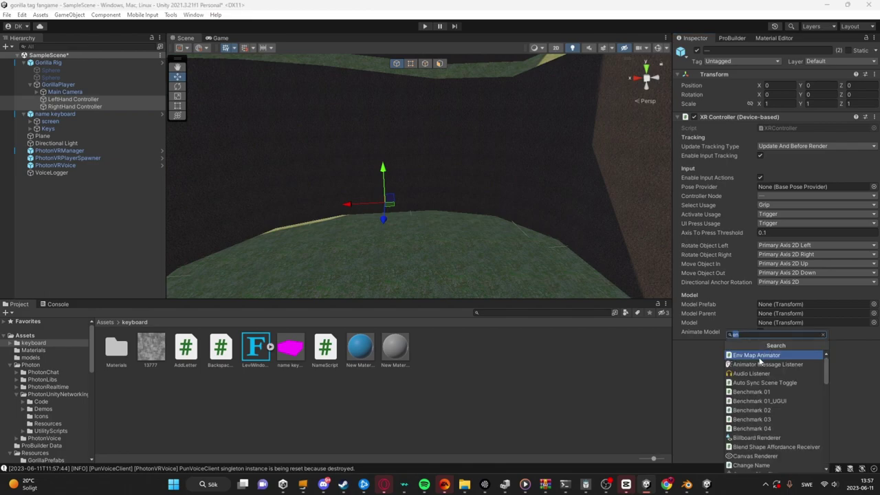
text(sp)
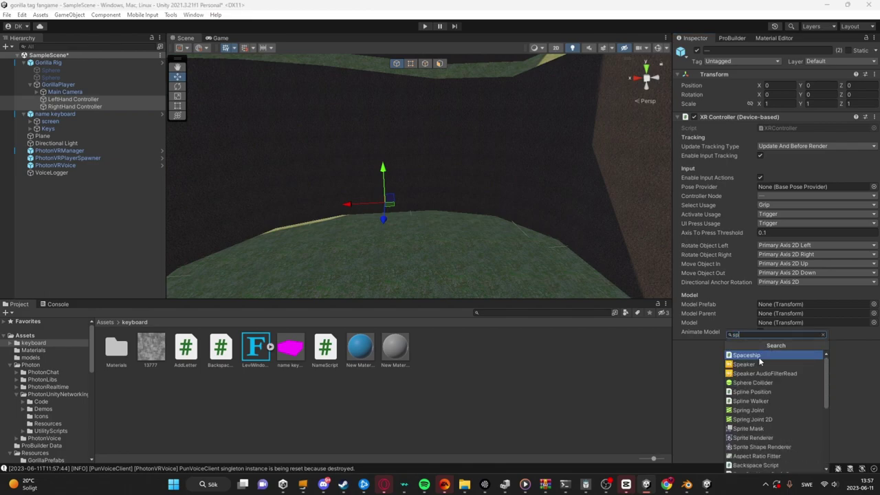
click(763, 382)
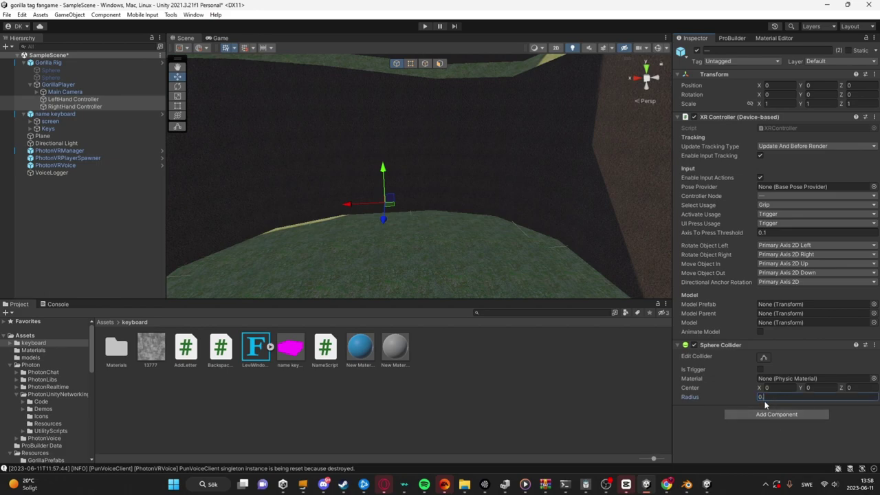
right_drag(456, 240, 474, 251)
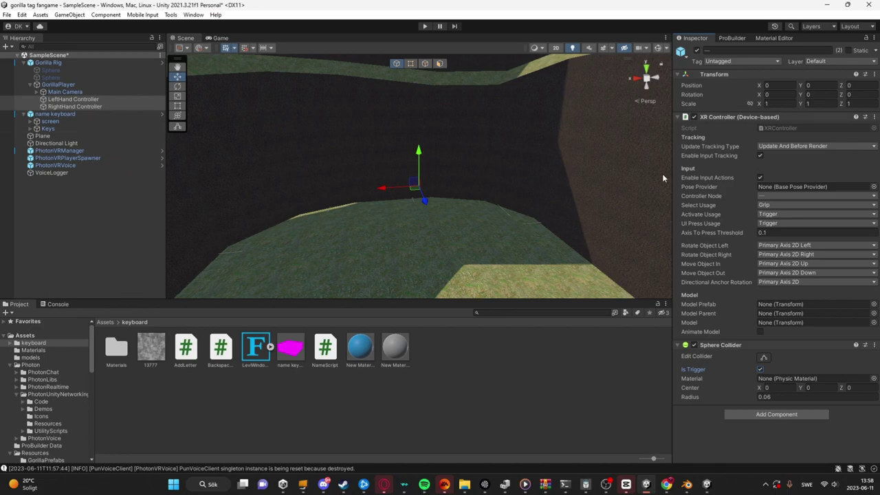
click(754, 63)
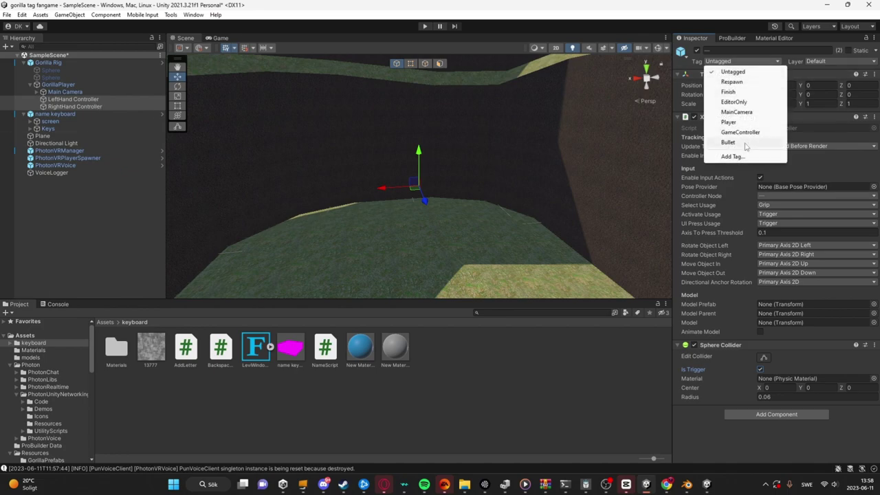
Create a new tag named HandTag.
click(750, 158)
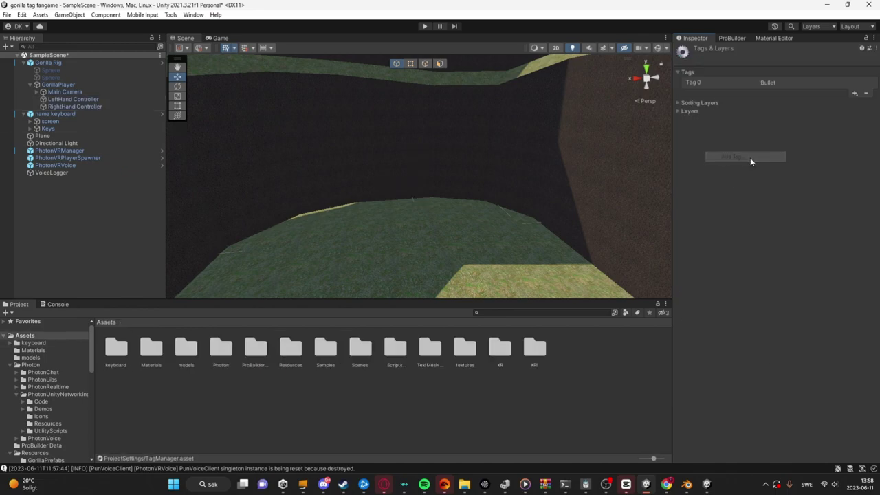
click(855, 94)
text(H)
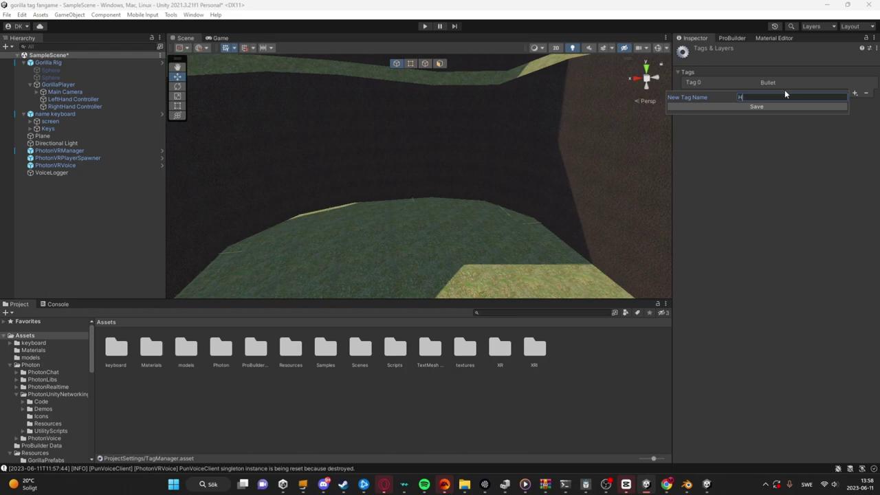
key(Caps_Lock)
text(and)
key(Caps_Lock)
text(Tag)
key(Caps_Lock)
text(ag)
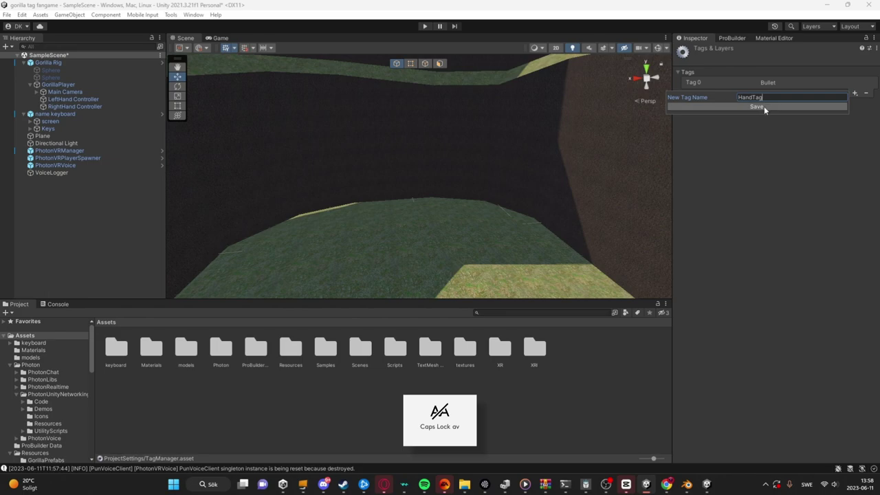
key(Return)
Assign the HandTag tag to both the LeftHand and RightHand Controllers.
click(72, 99)
ctrl+click(79, 107)
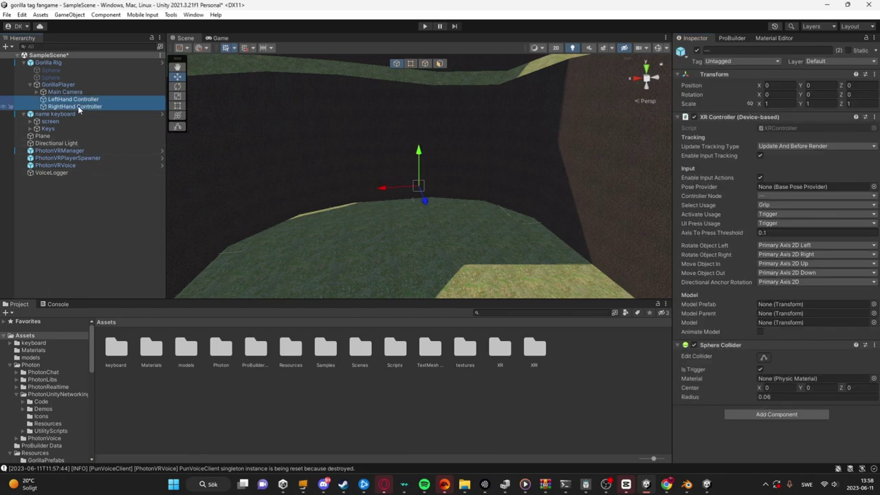
click(715, 62)
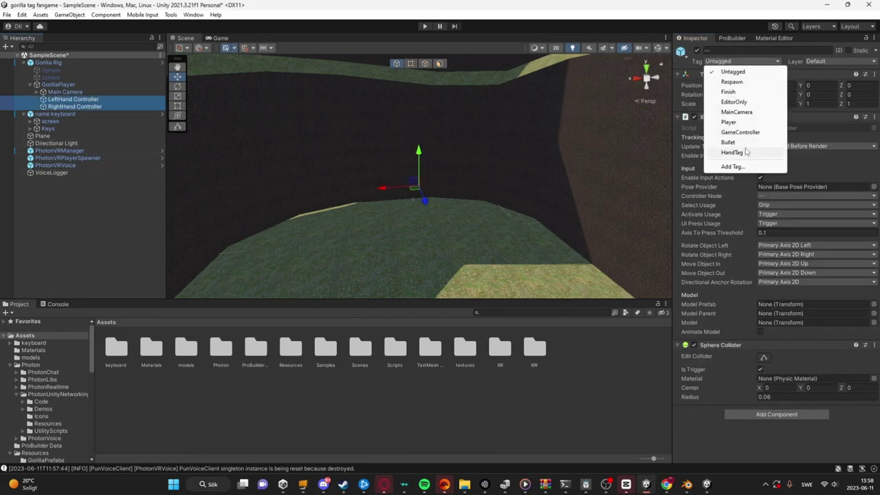
click(745, 152)
click(558, 332)
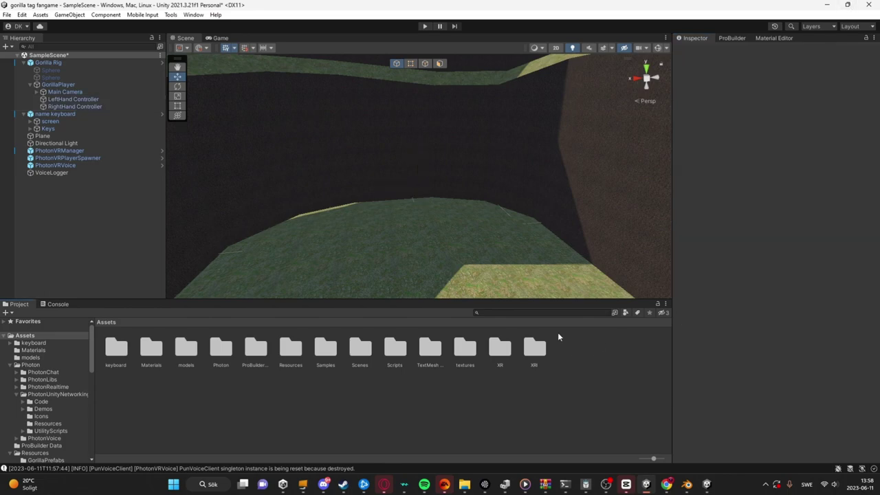
click(121, 100)
ctrl+click(117, 107)
right_drag(351, 162, 539, 221)
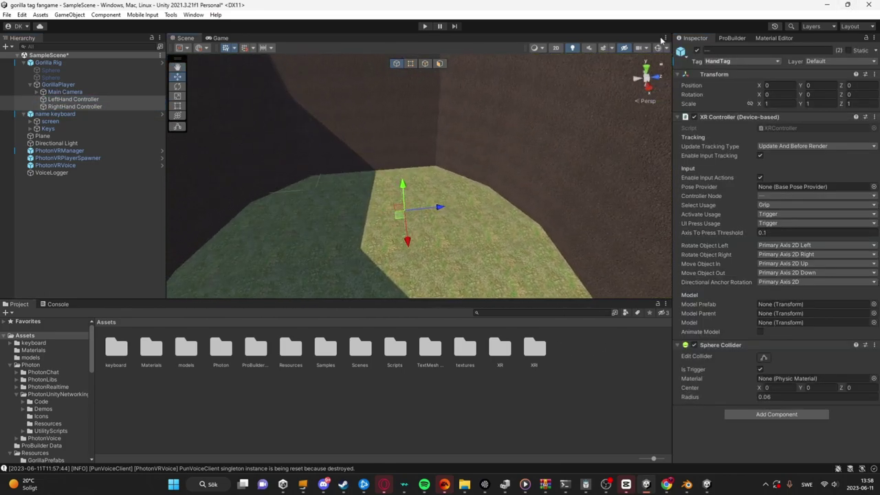
Add User Layer 6 named LeftHand and User Layer 3 named RightHand.
click(833, 60)
click(818, 126)
click(792, 159)
key(Caps_Lock)
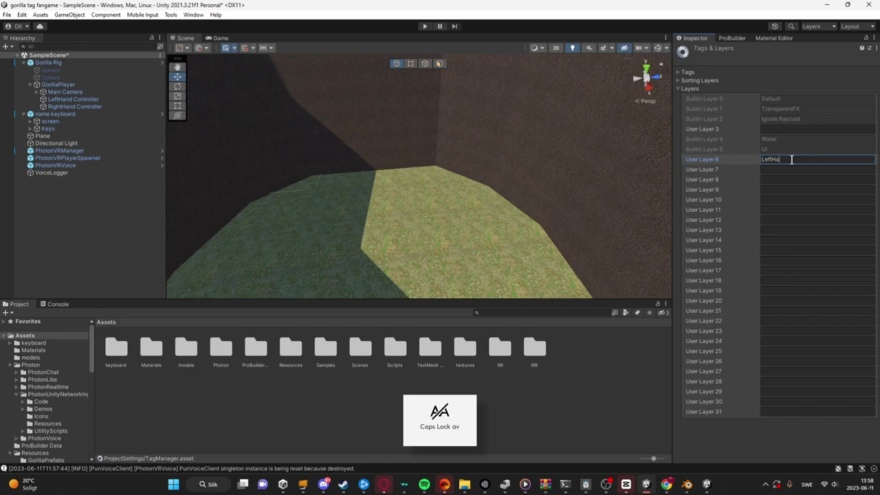
click(771, 130)
key(Caps_Lock)
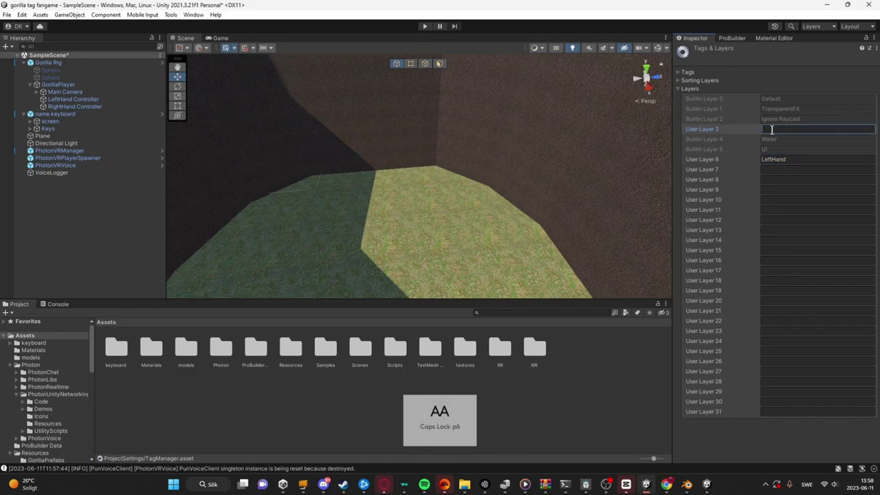
text(Right)
key(Caps_Lock)
text(Hand)
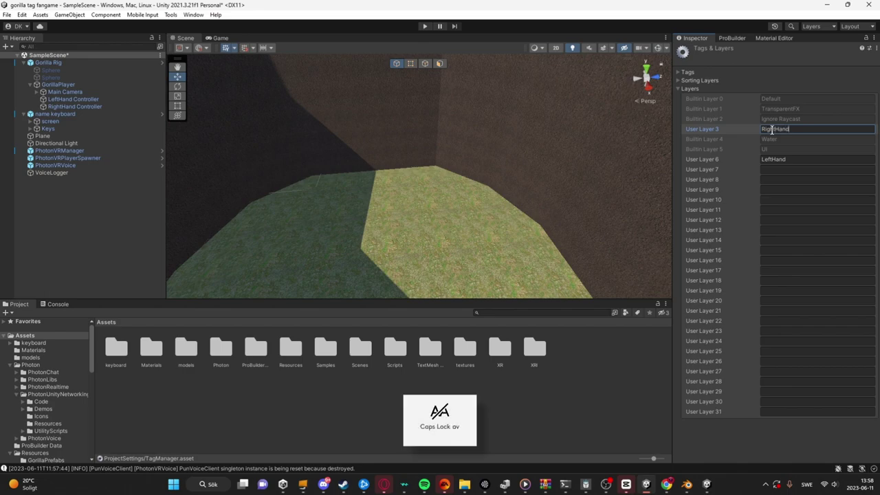
click(585, 353)
Assign RightHand Controller to the RightHand layer and LeftHand Controller to the LeftHand layer.
right_drag(623, 218, 104, 119)
click(96, 107)
click(822, 62)
click(828, 132)
click(846, 61)
click(830, 102)
drag(97, 99, 78, 160)
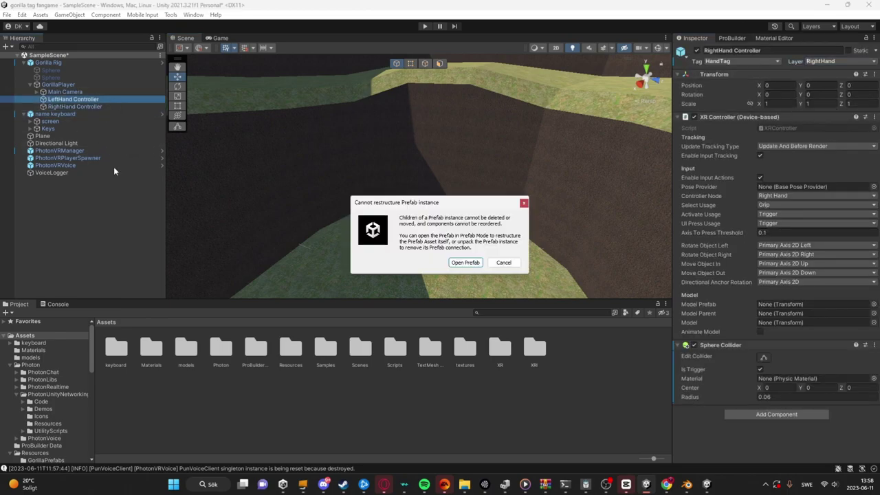
click(524, 203)
click(841, 61)
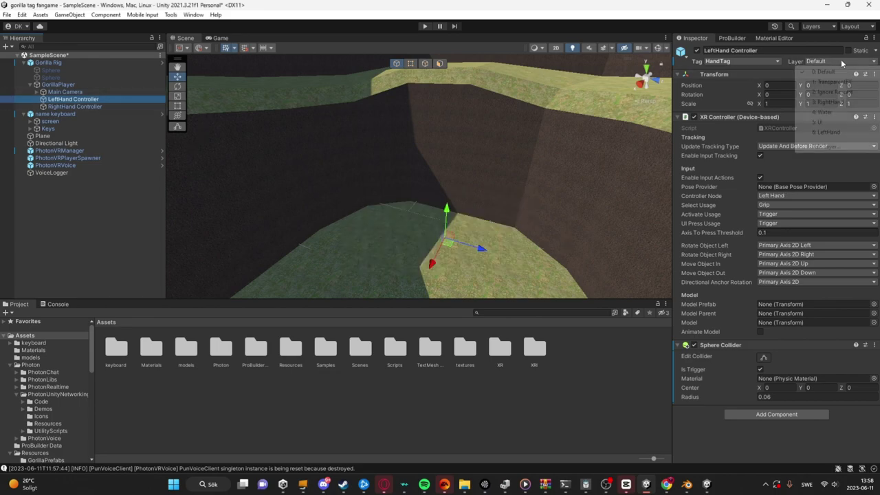
click(829, 132)
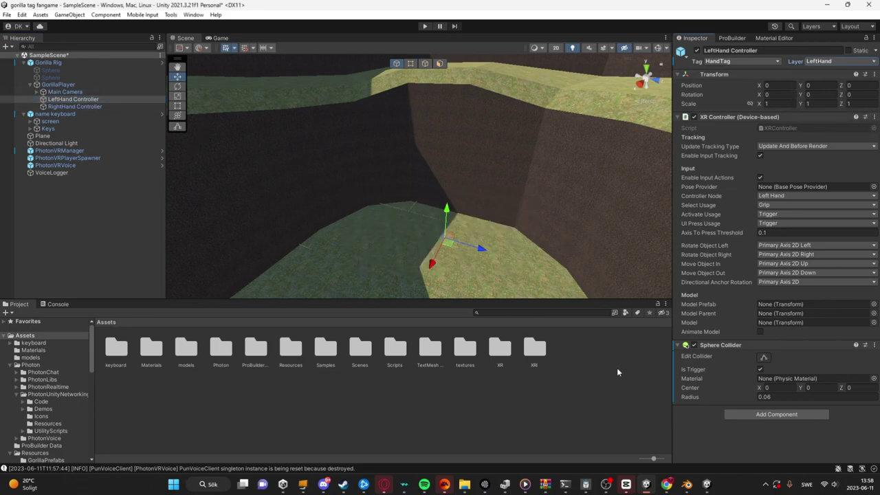
click(49, 199)
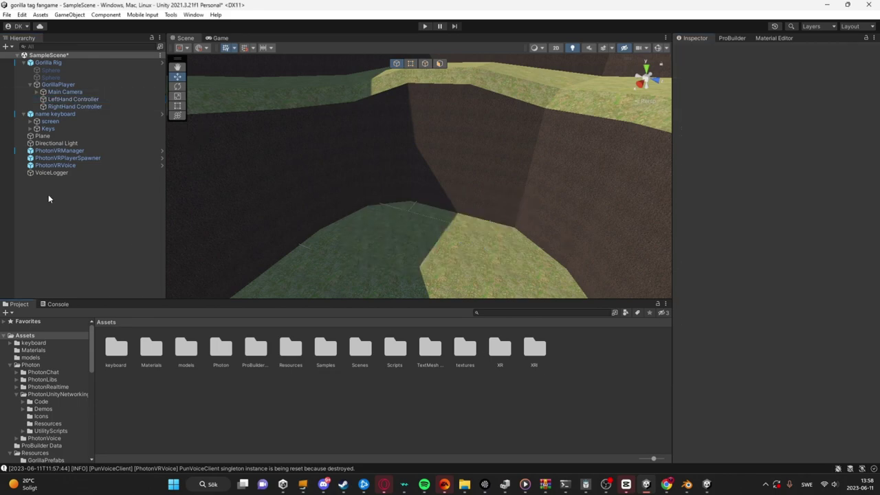
Open the Preset Manager page in Project Settings.
click(19, 15)
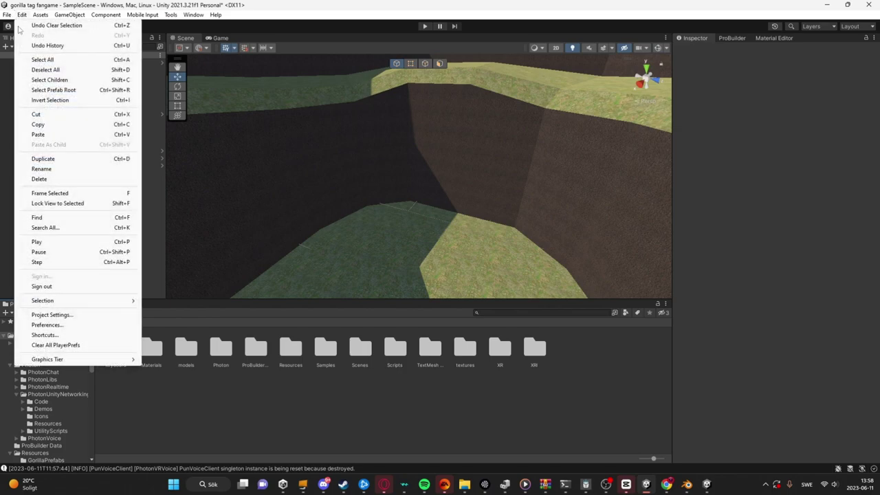
click(45, 324)
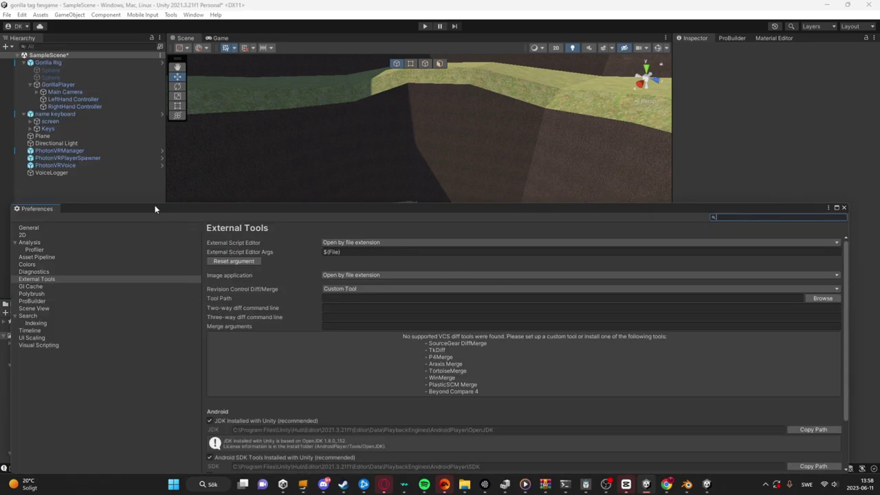
click(844, 208)
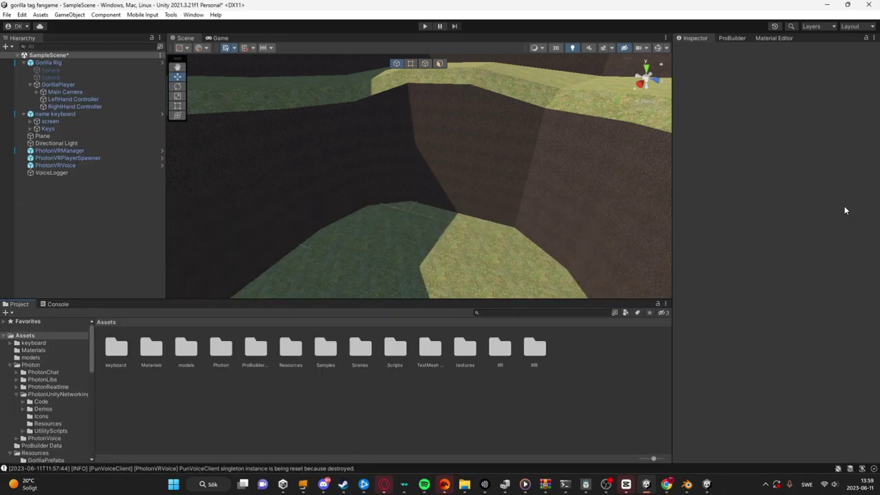
click(22, 14)
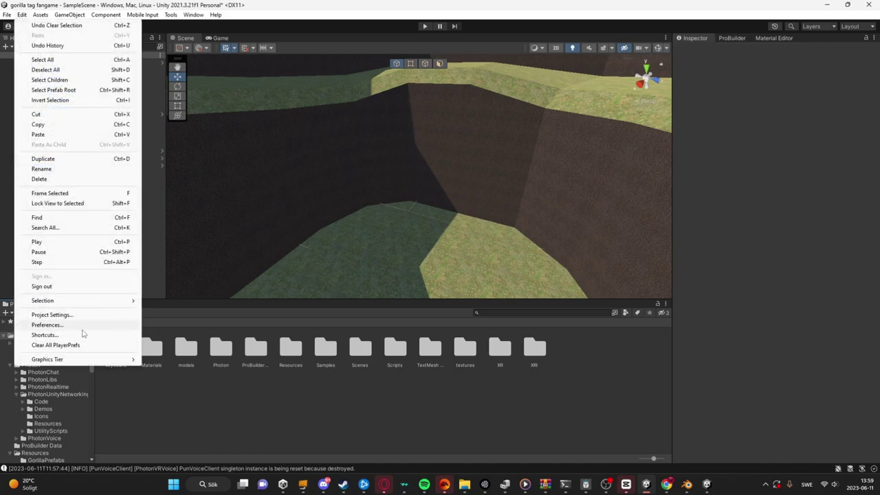
click(69, 314)
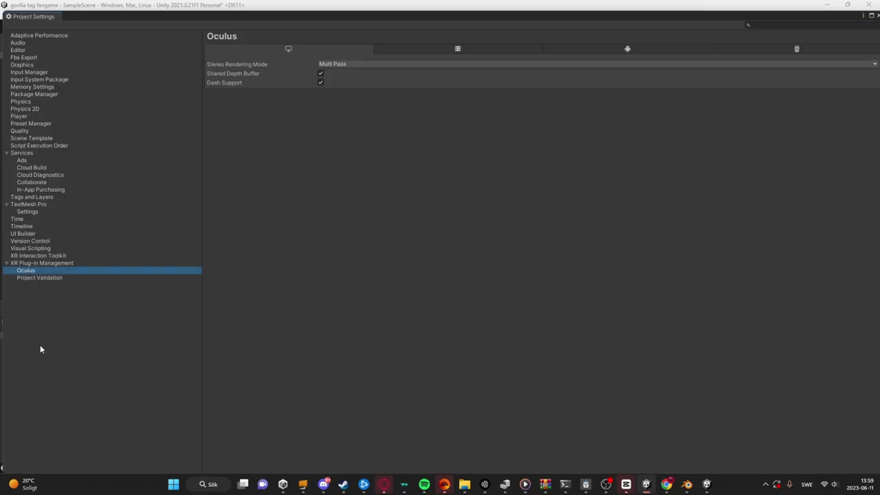
click(41, 124)
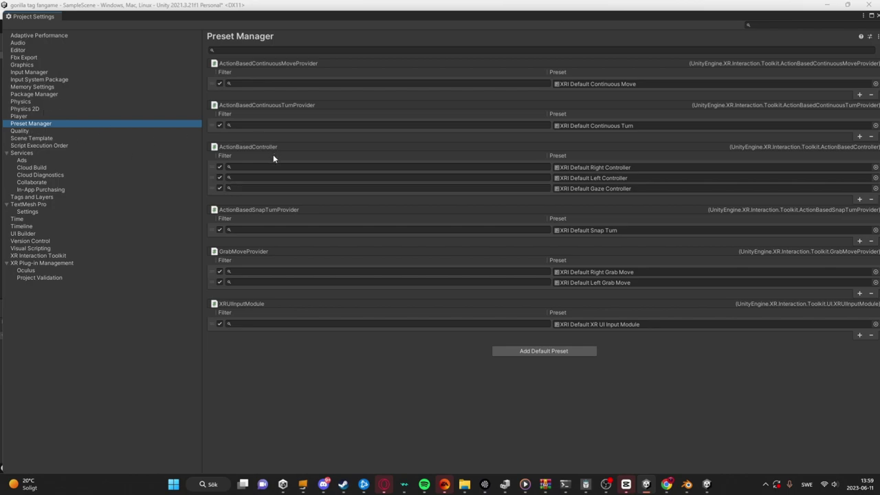
Filter the XRI Default Right and Left Controller presets by 'right' and 'left', then close settings.
click(473, 167)
text(right)
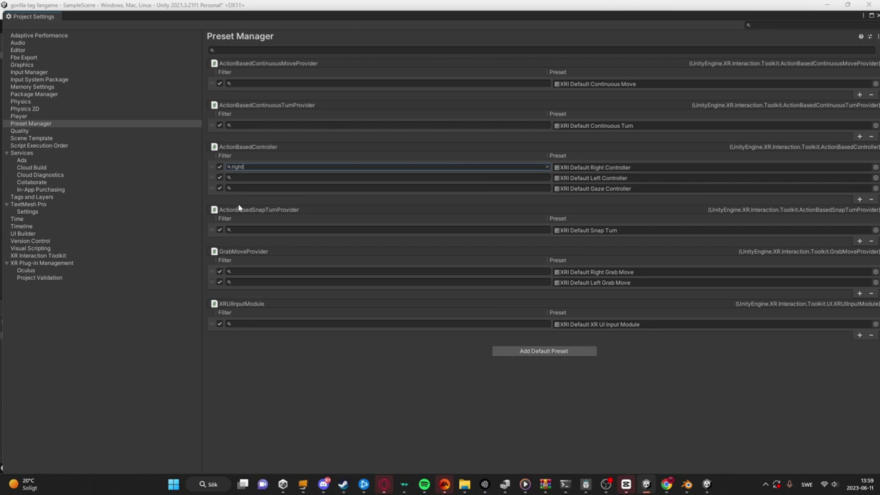
click(288, 178)
text(left)
click(191, 397)
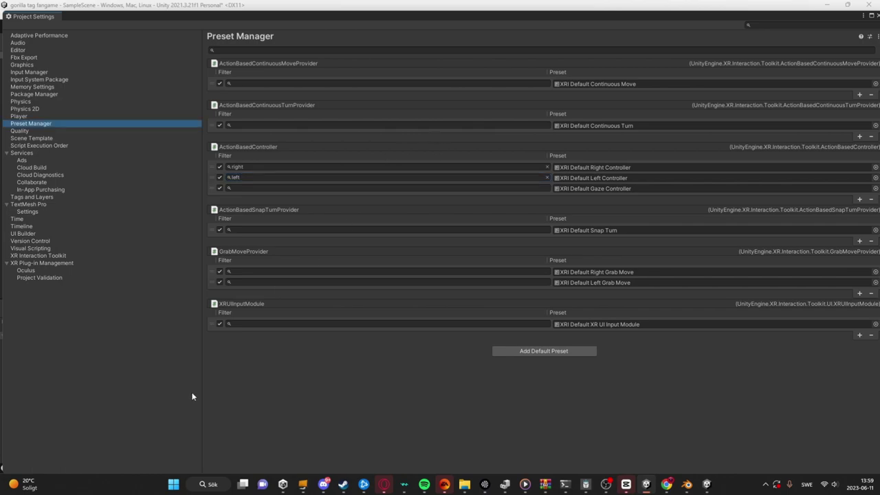
click(874, 15)
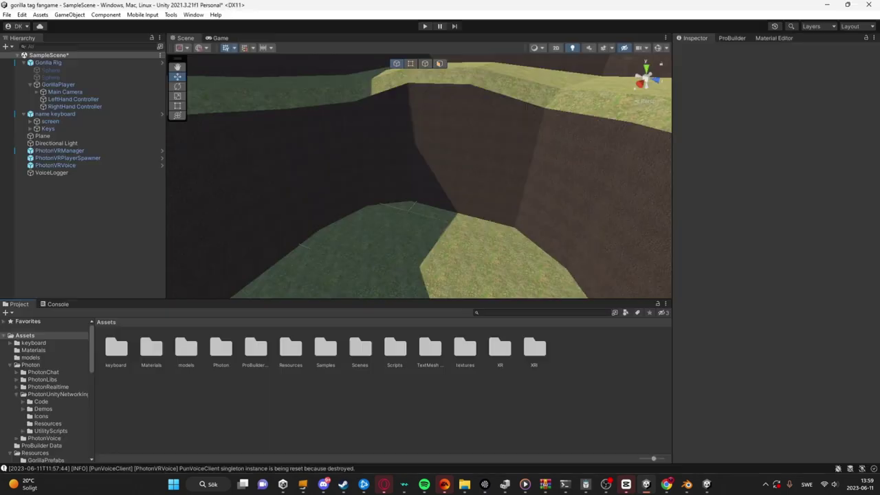
Check the Console and both hand controllers, then enter Play mode to test the arena.
click(412, 468)
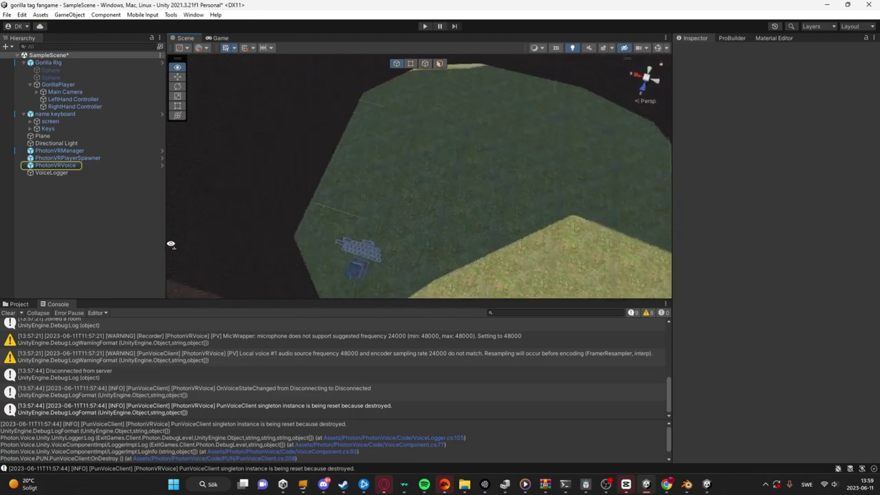
click(19, 304)
click(103, 107)
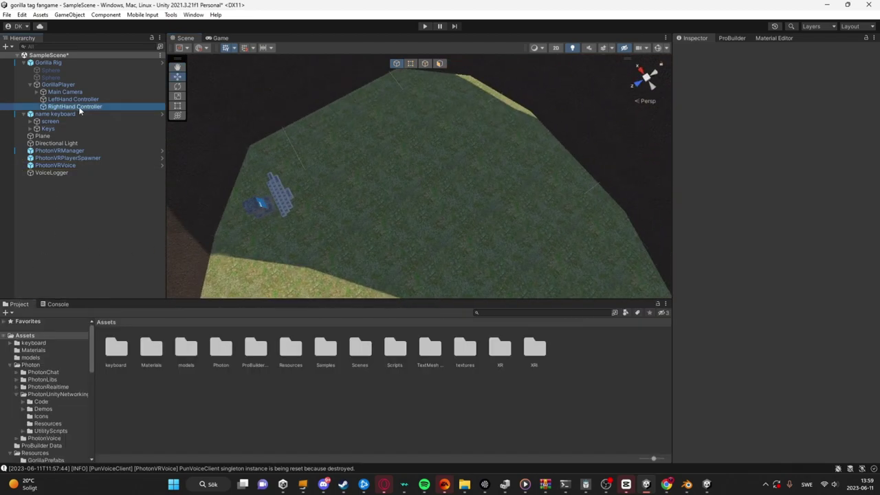
shift+click(82, 99)
right_drag(358, 179, 420, 206)
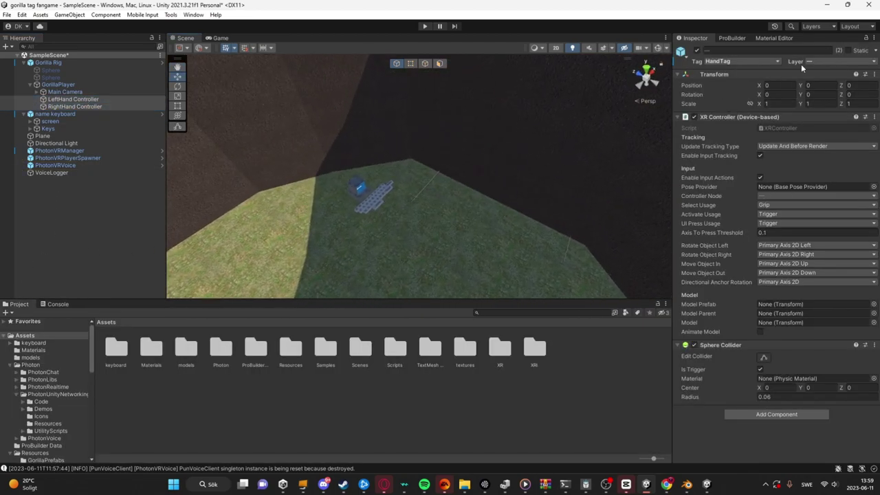
click(27, 307)
click(283, 410)
click(423, 26)
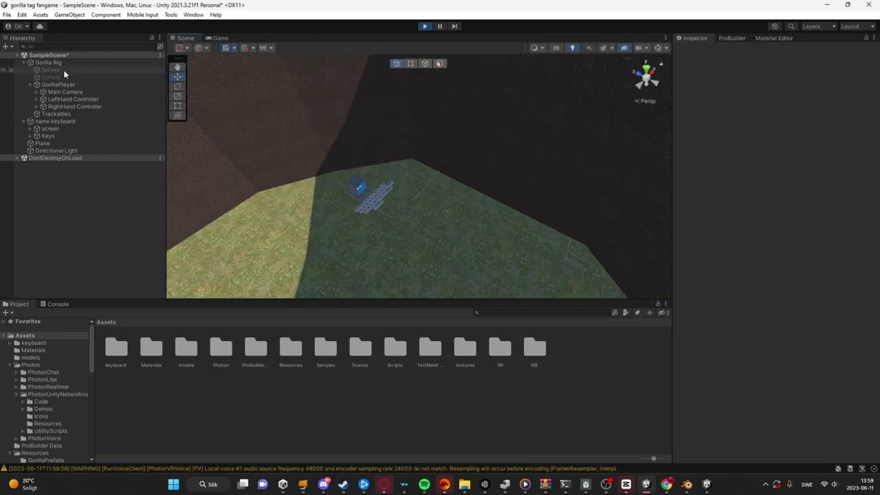
Move the Gorilla Rig beside the keyboard, push the right hand onto keys to type NN, then stop playing.
click(52, 62)
key(f)
drag(356, 118, 172, 123)
click(74, 106)
drag(512, 131, 374, 86)
alt+drag(374, 86, 460, 115)
scroll(444, 123, up, 5)
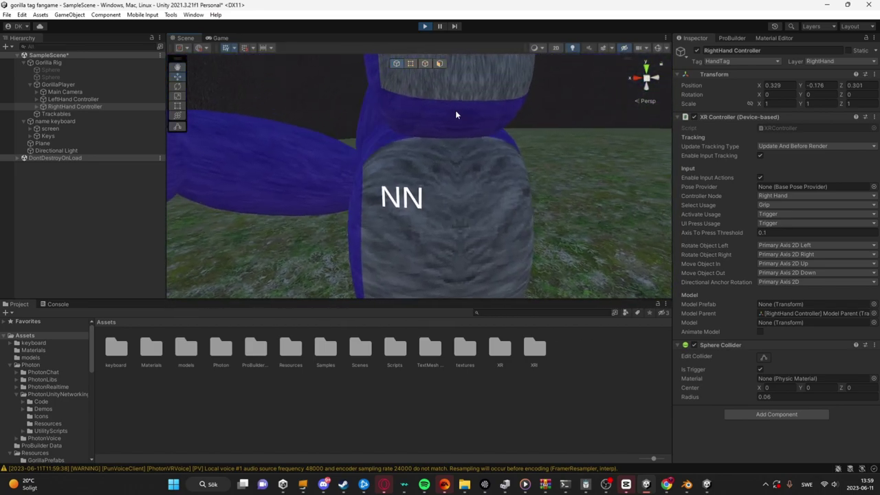
key(ctrl+p)
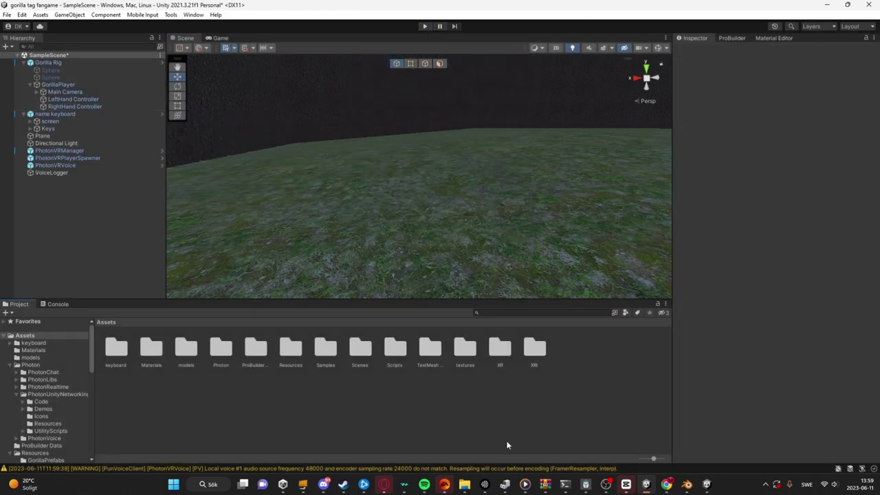
alt+drag(213, 268, 158, 248)
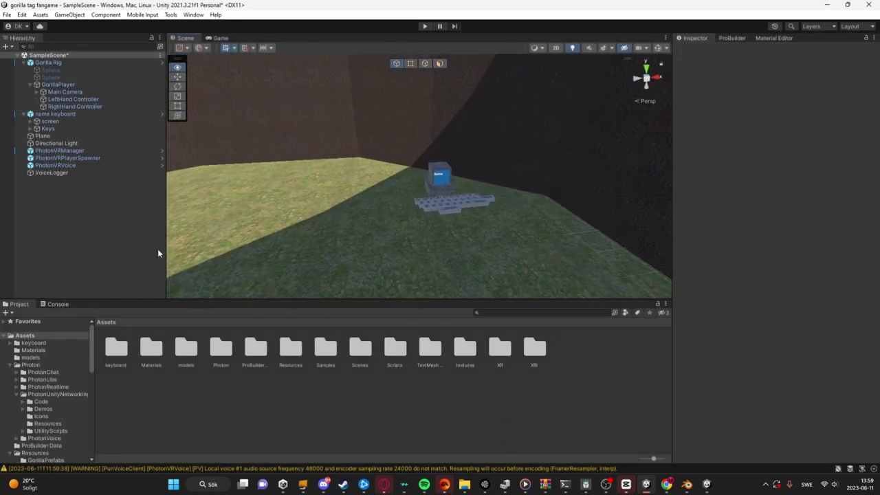
scroll(419, 176, up, 3)
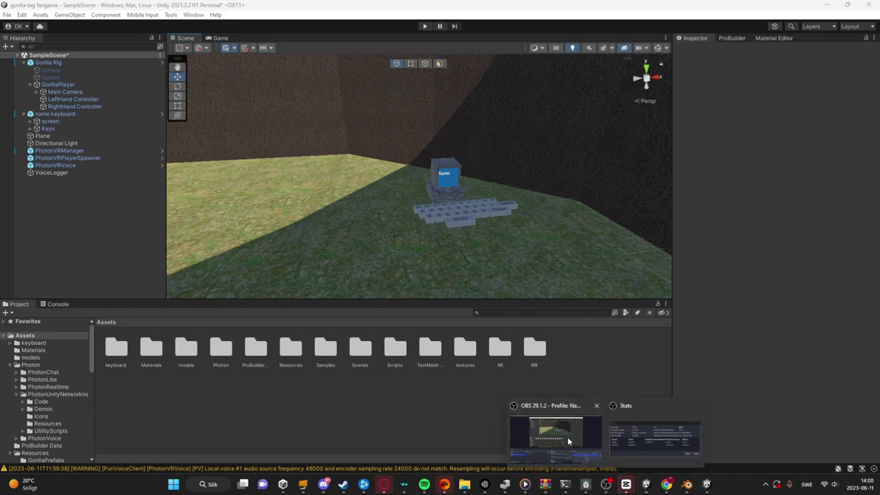
click(567, 440)
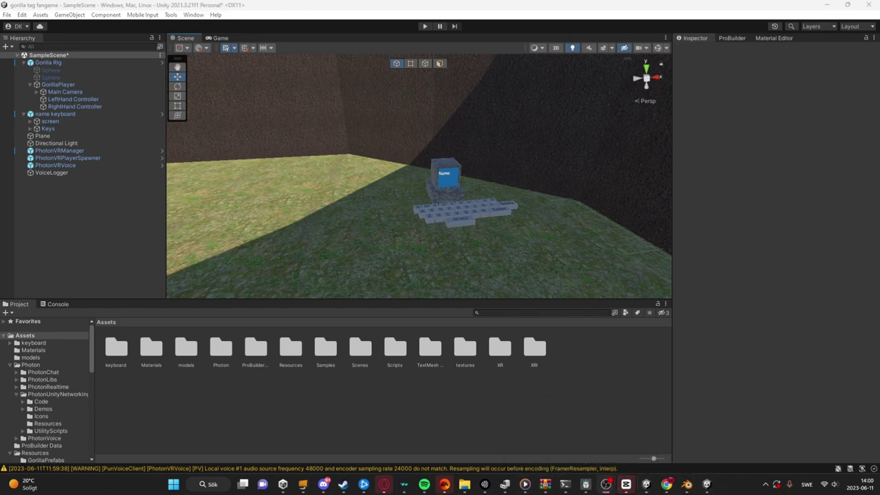